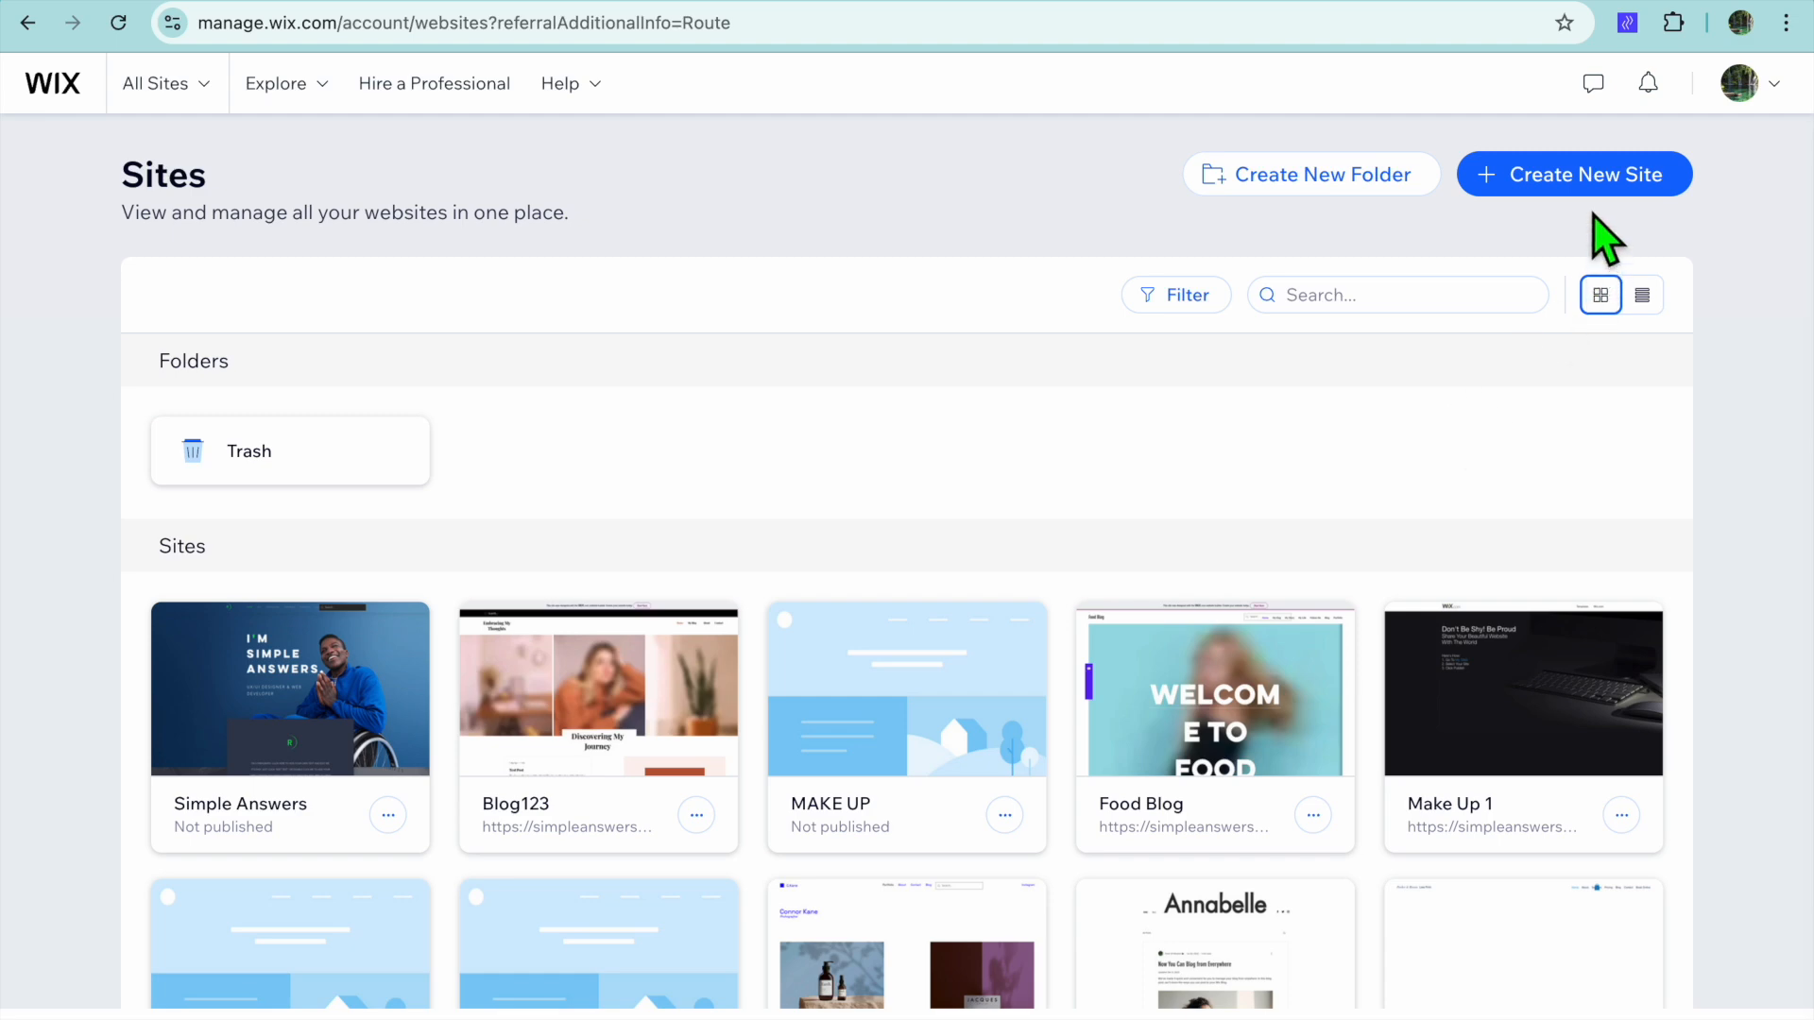
# Create a new site and choose Consultant as the website type.
pyautogui.click(1551, 174)
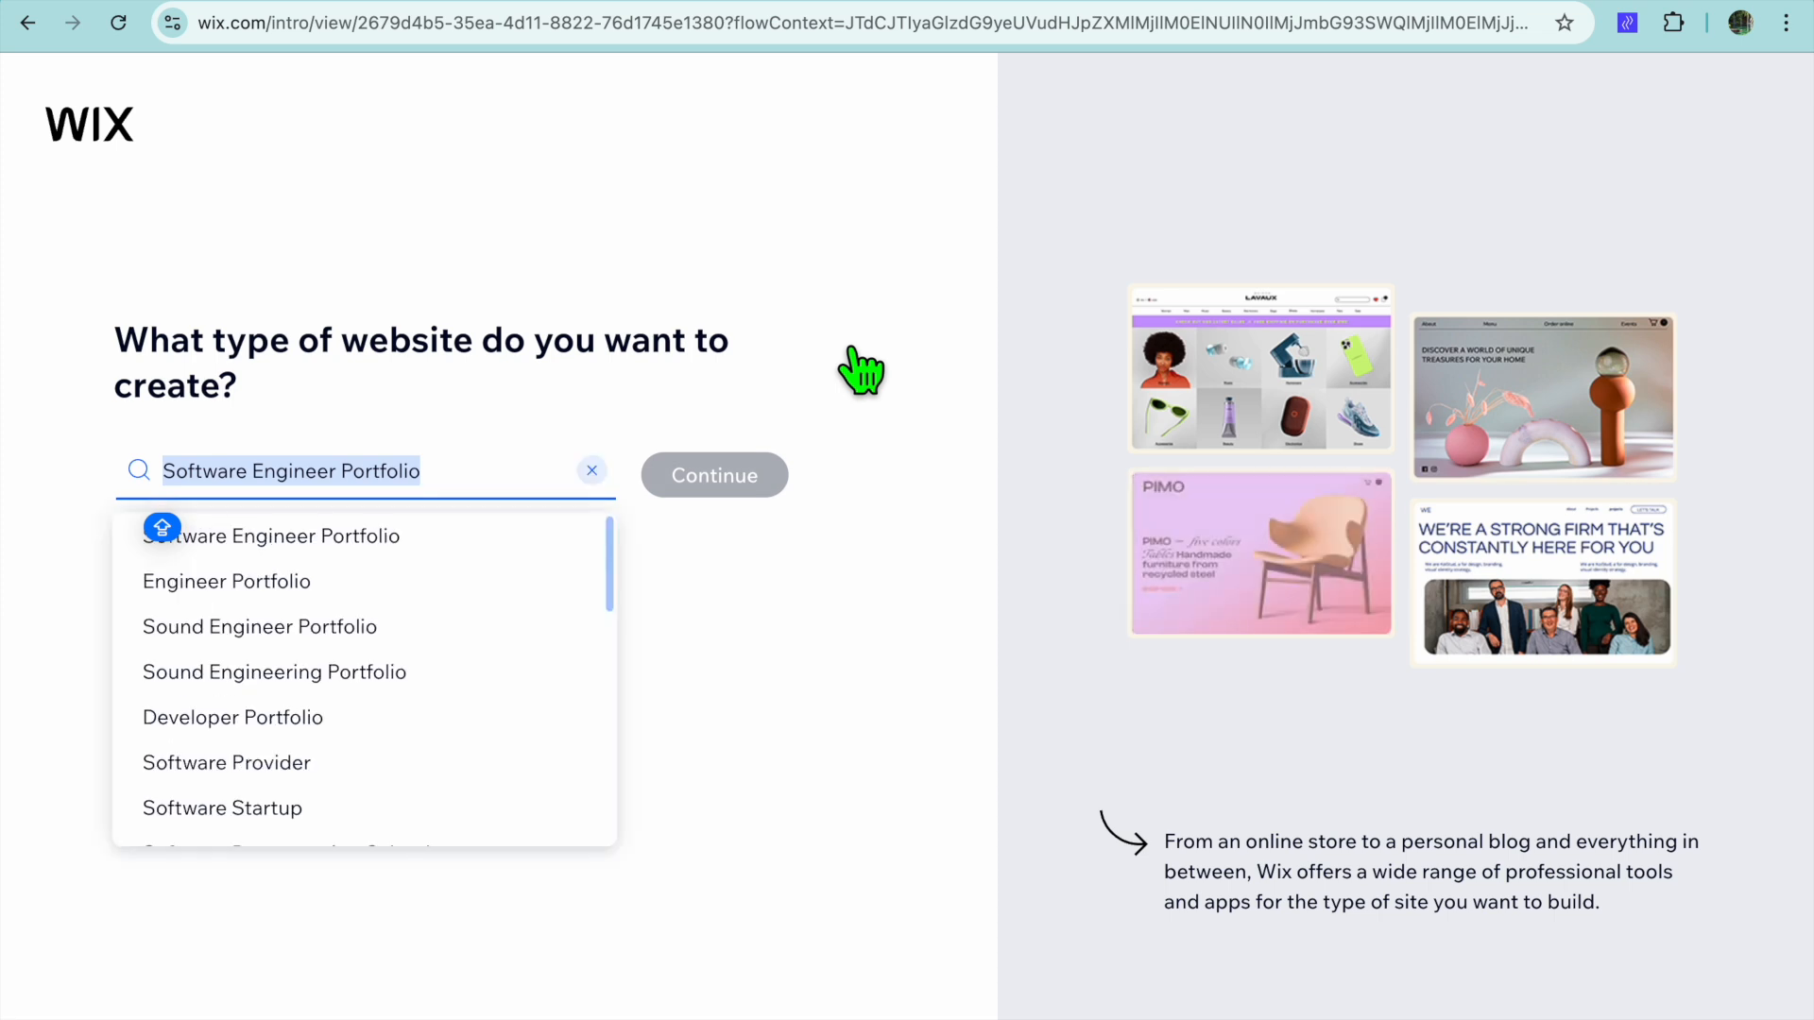
pyautogui.click(591, 470)
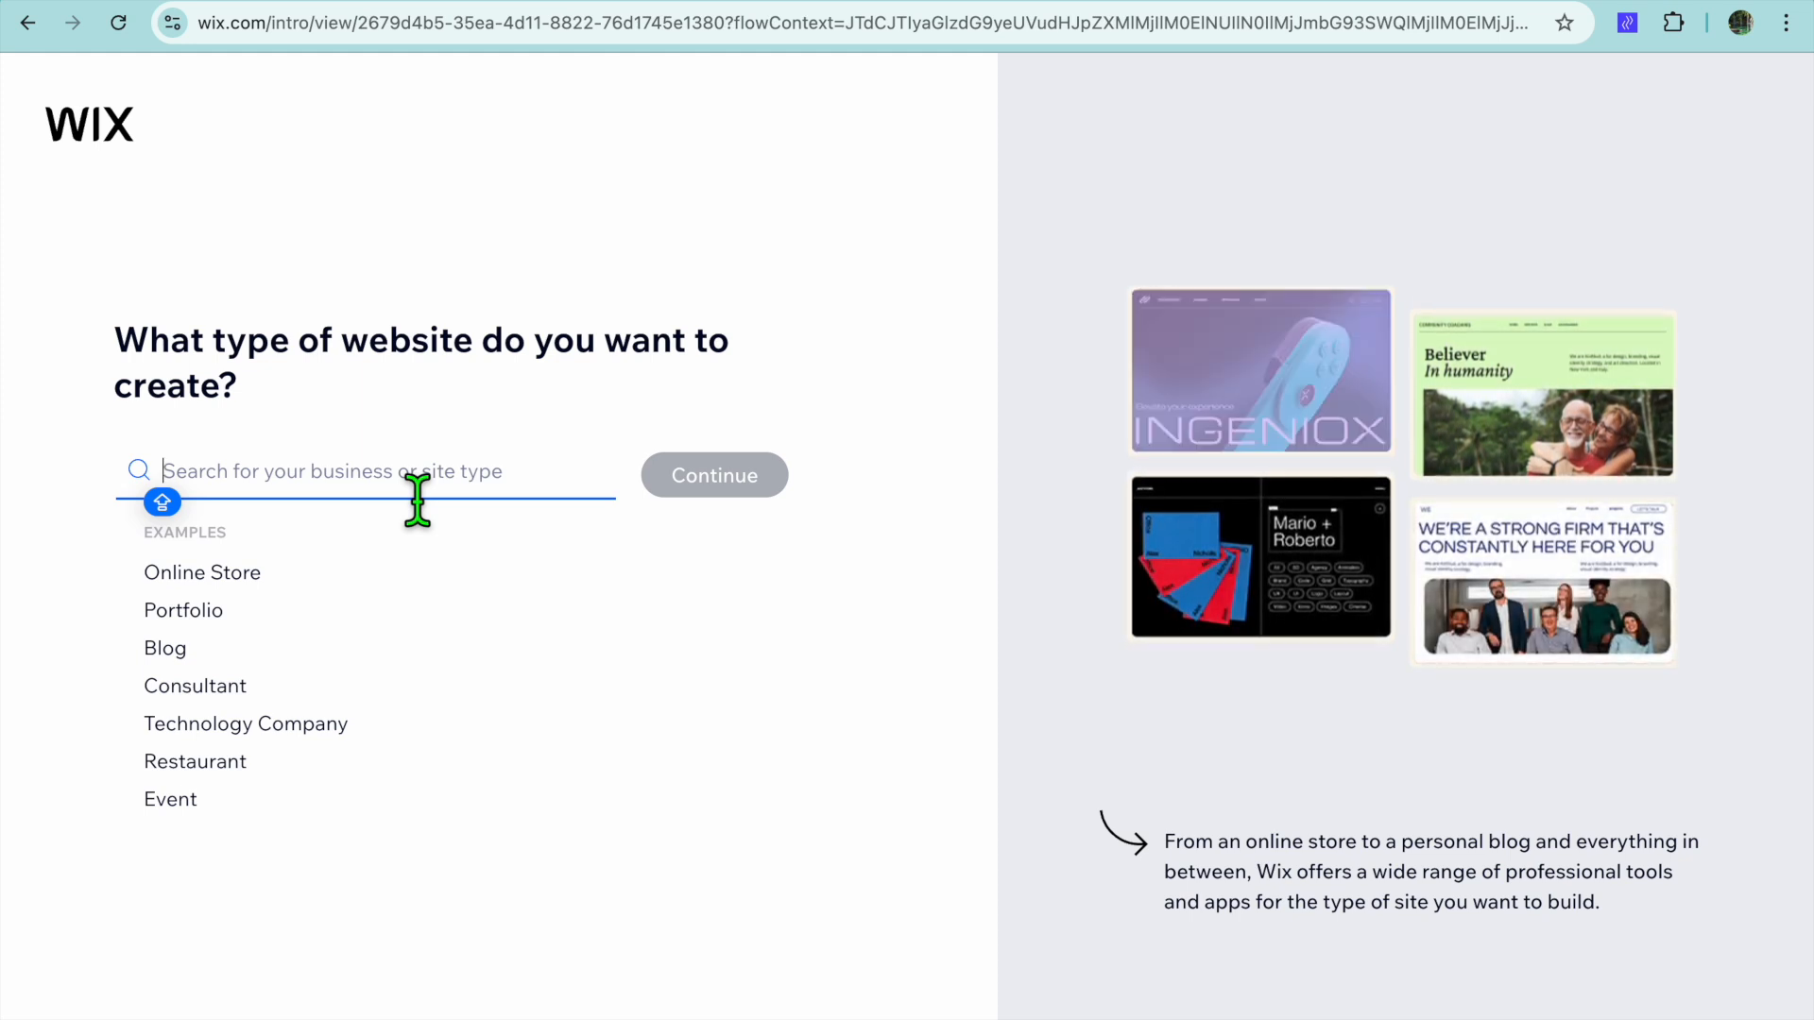
pyautogui.write('CONS')
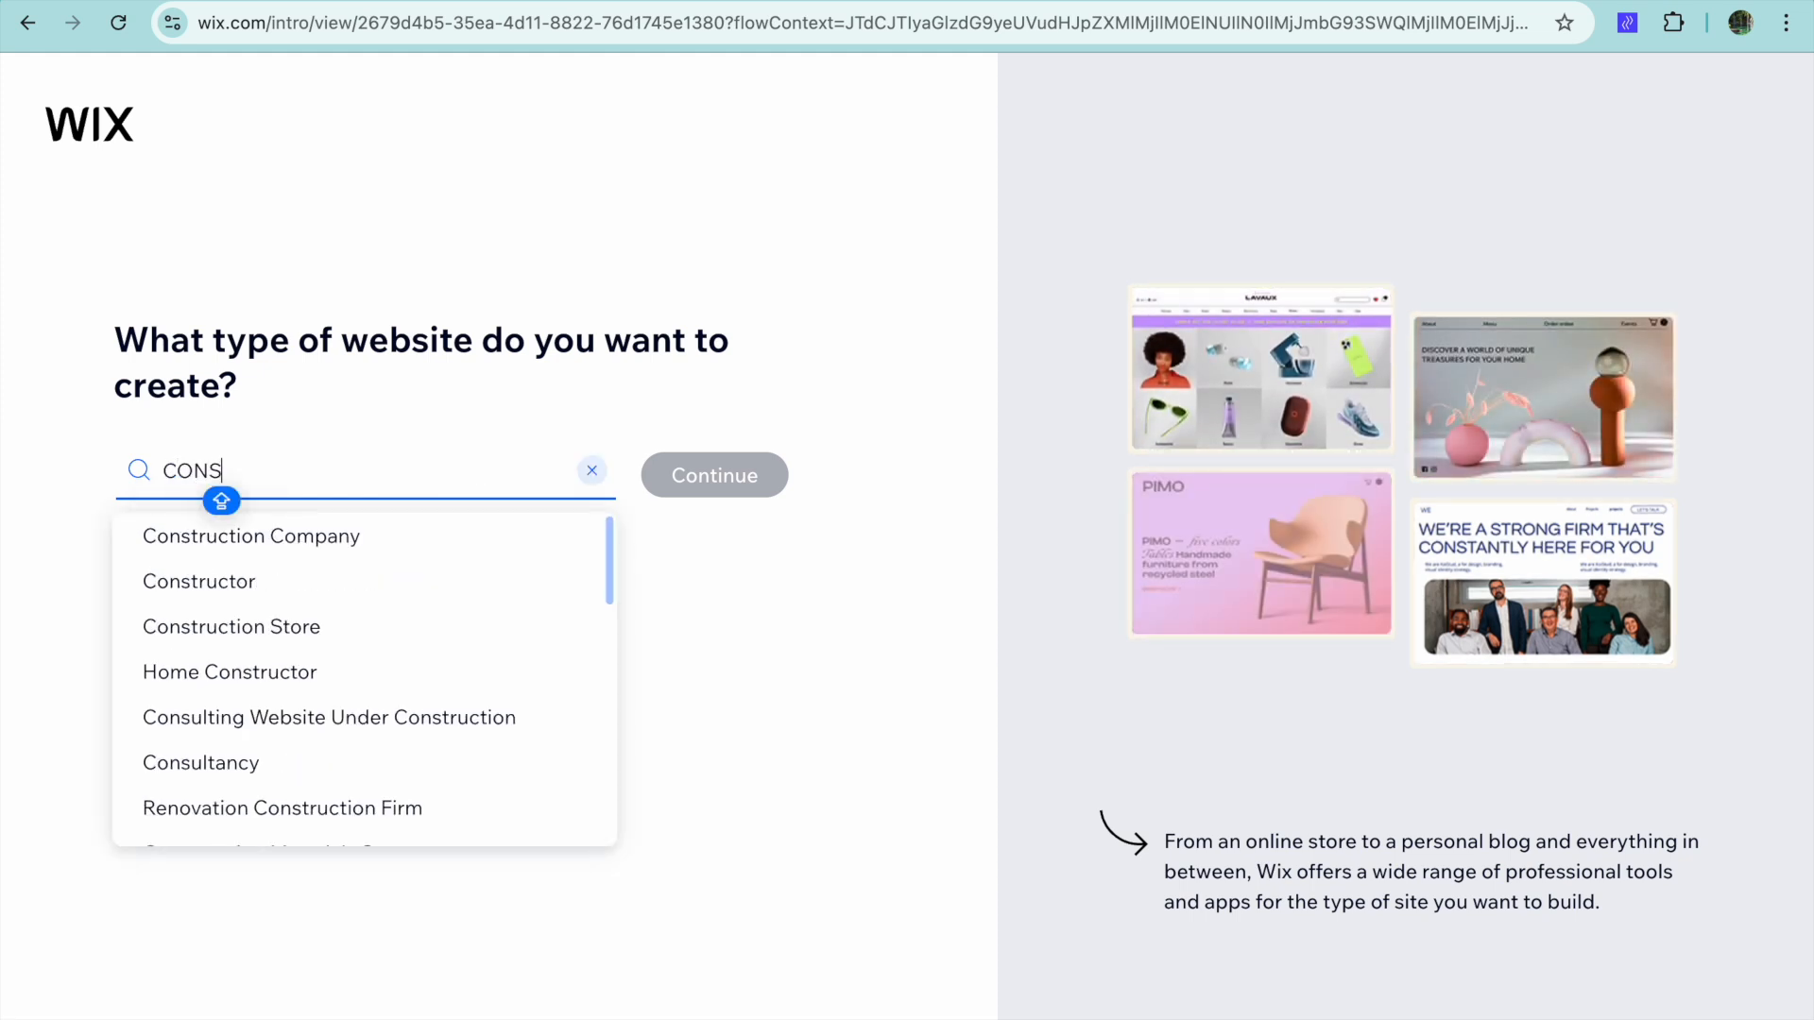
pyautogui.write('UL')
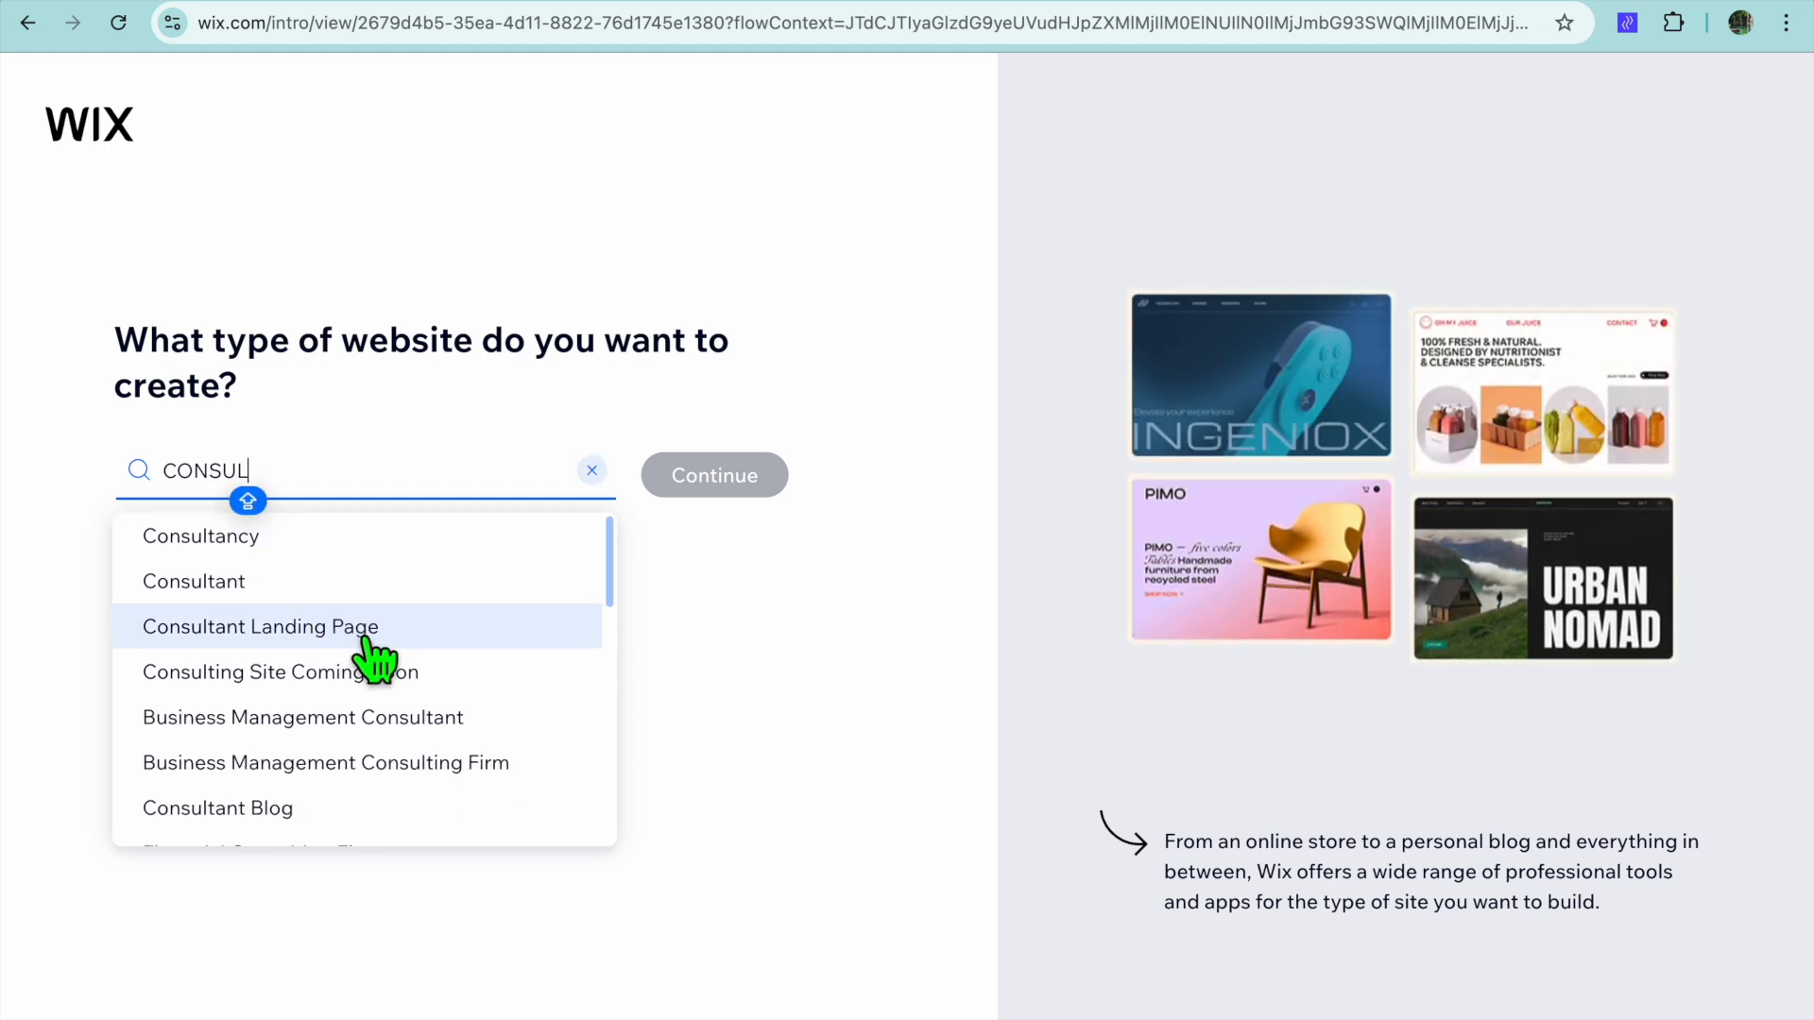
pyautogui.scroll(-4, 375, 659)
pyautogui.scroll(-3, 375, 659)
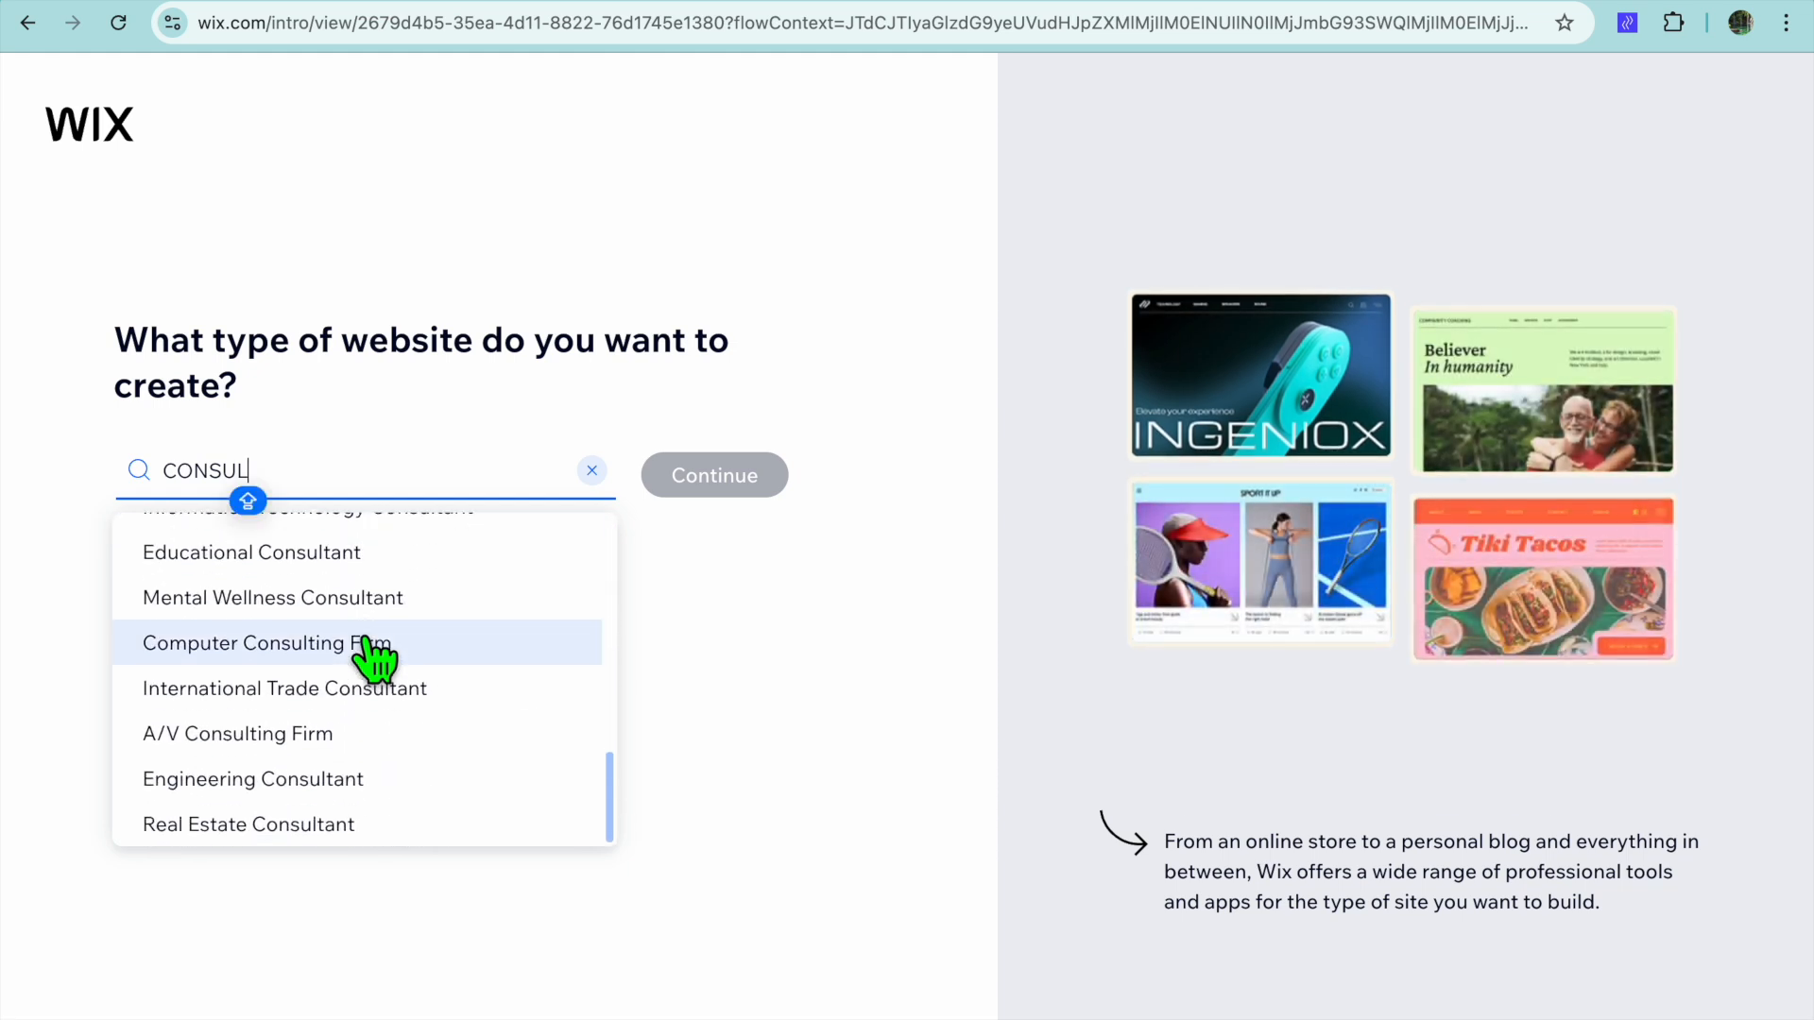
pyautogui.scroll(7, 375, 659)
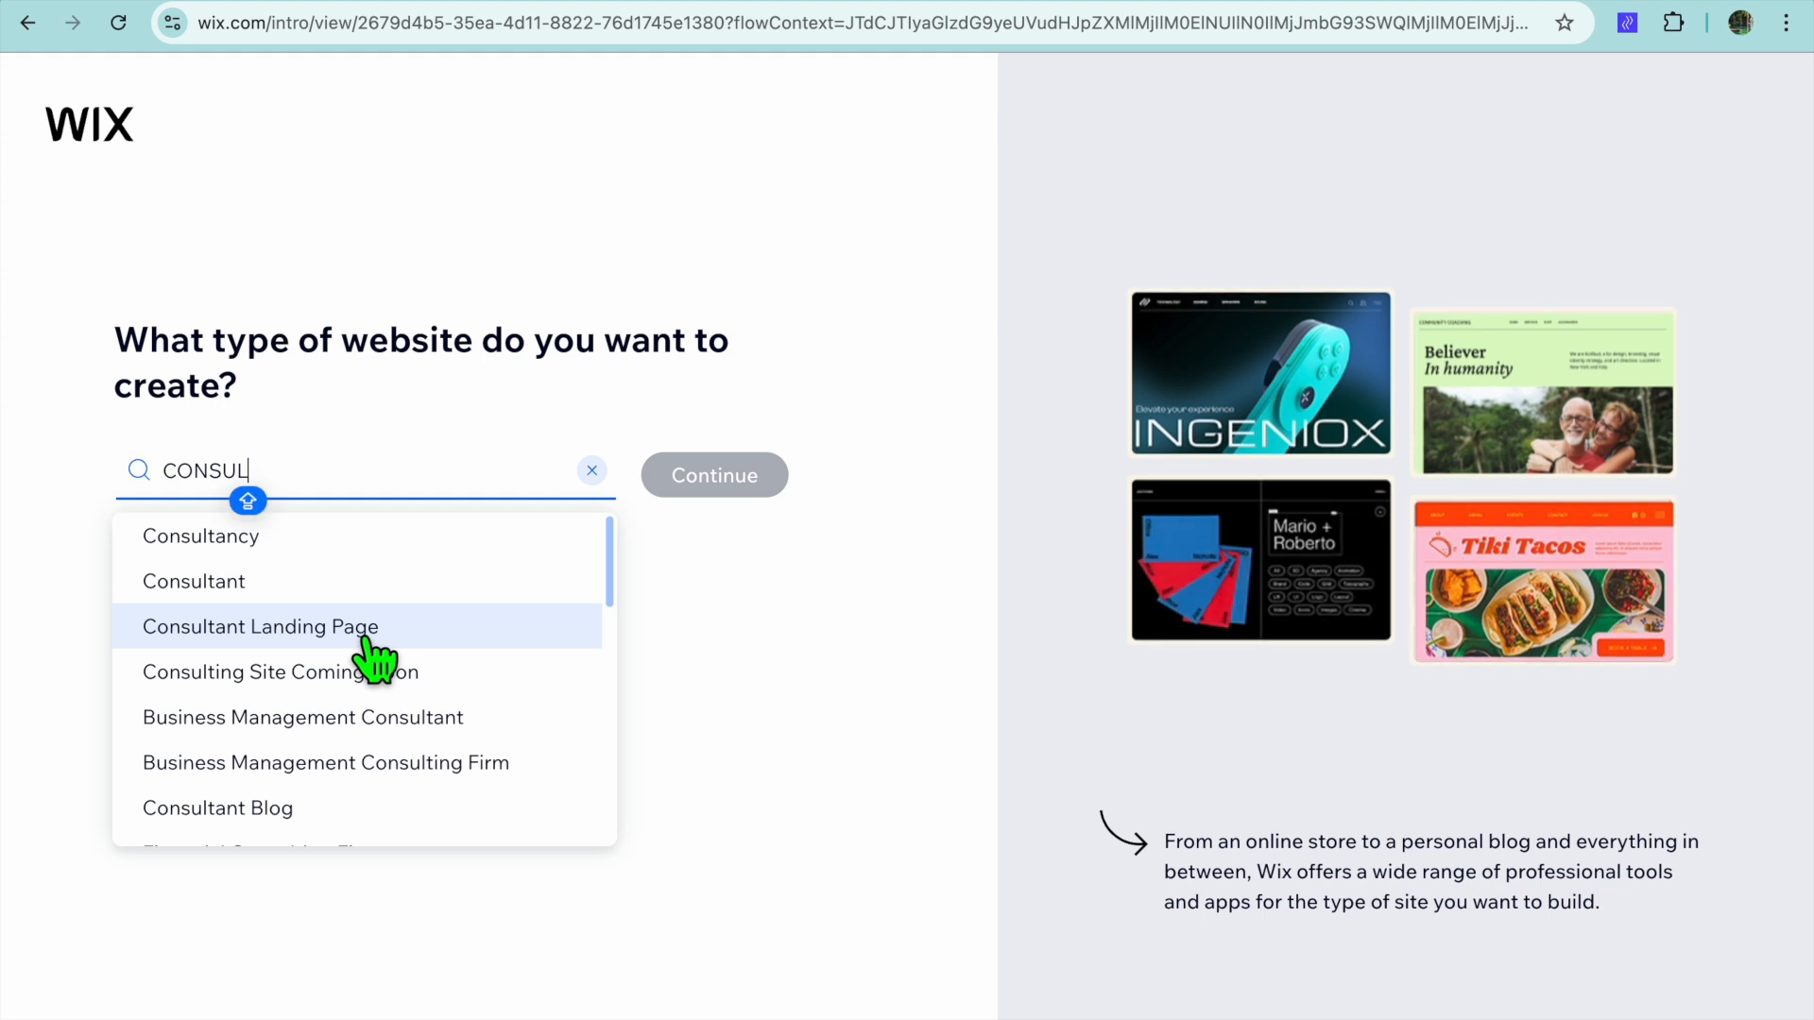
pyautogui.click(303, 584)
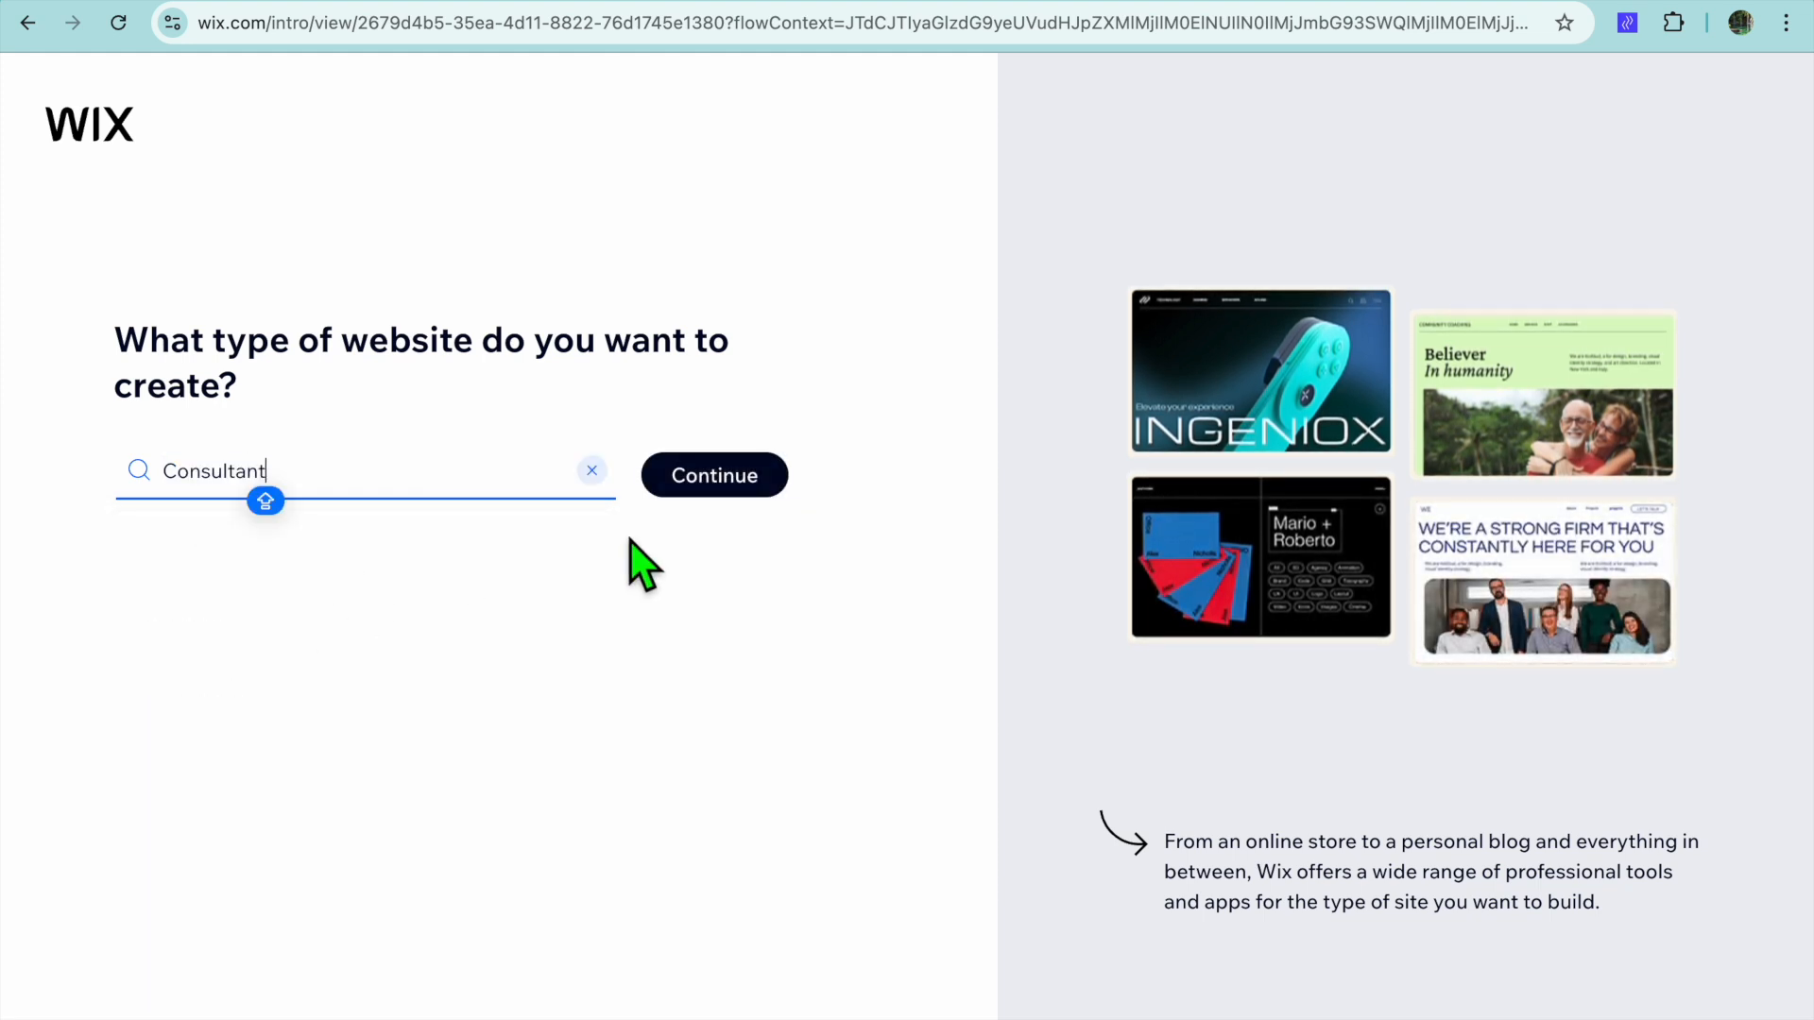
pyautogui.click(763, 480)
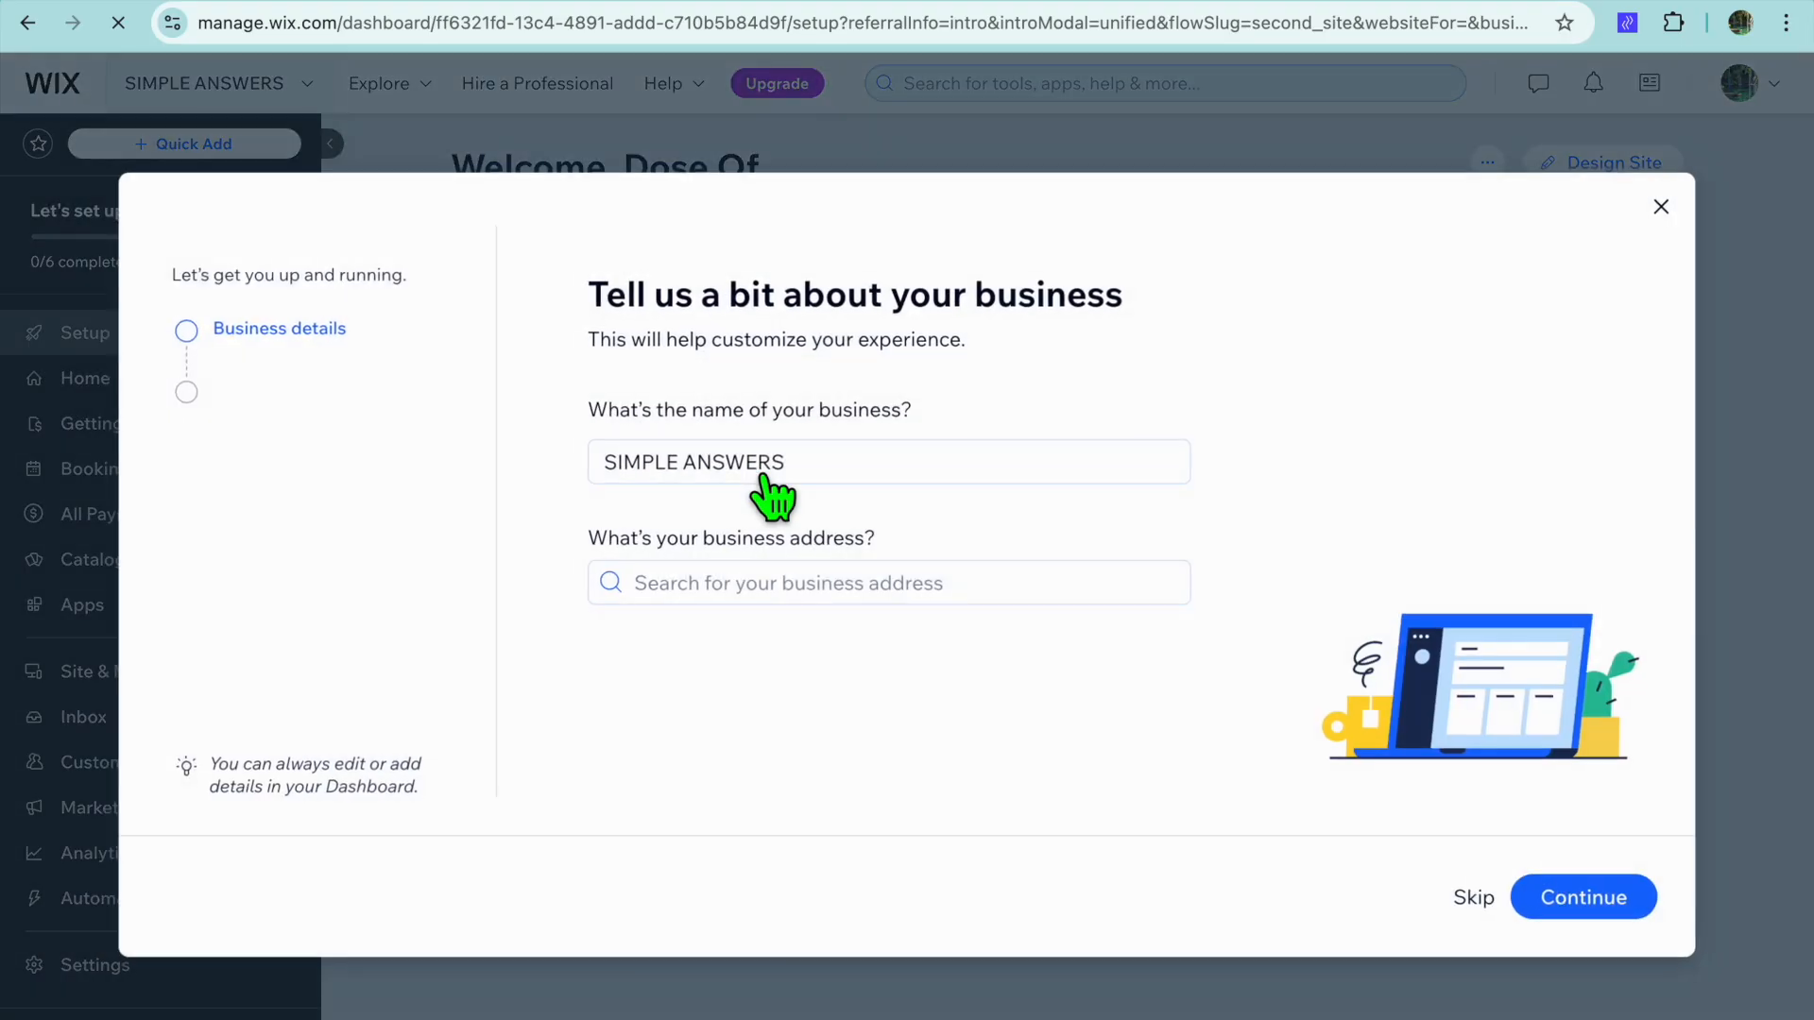
# Accept SIMPLE ANSWERS as the business name, leave the business address blank, and continue the setup.
pyautogui.click(865, 479)
pyautogui.click(877, 534)
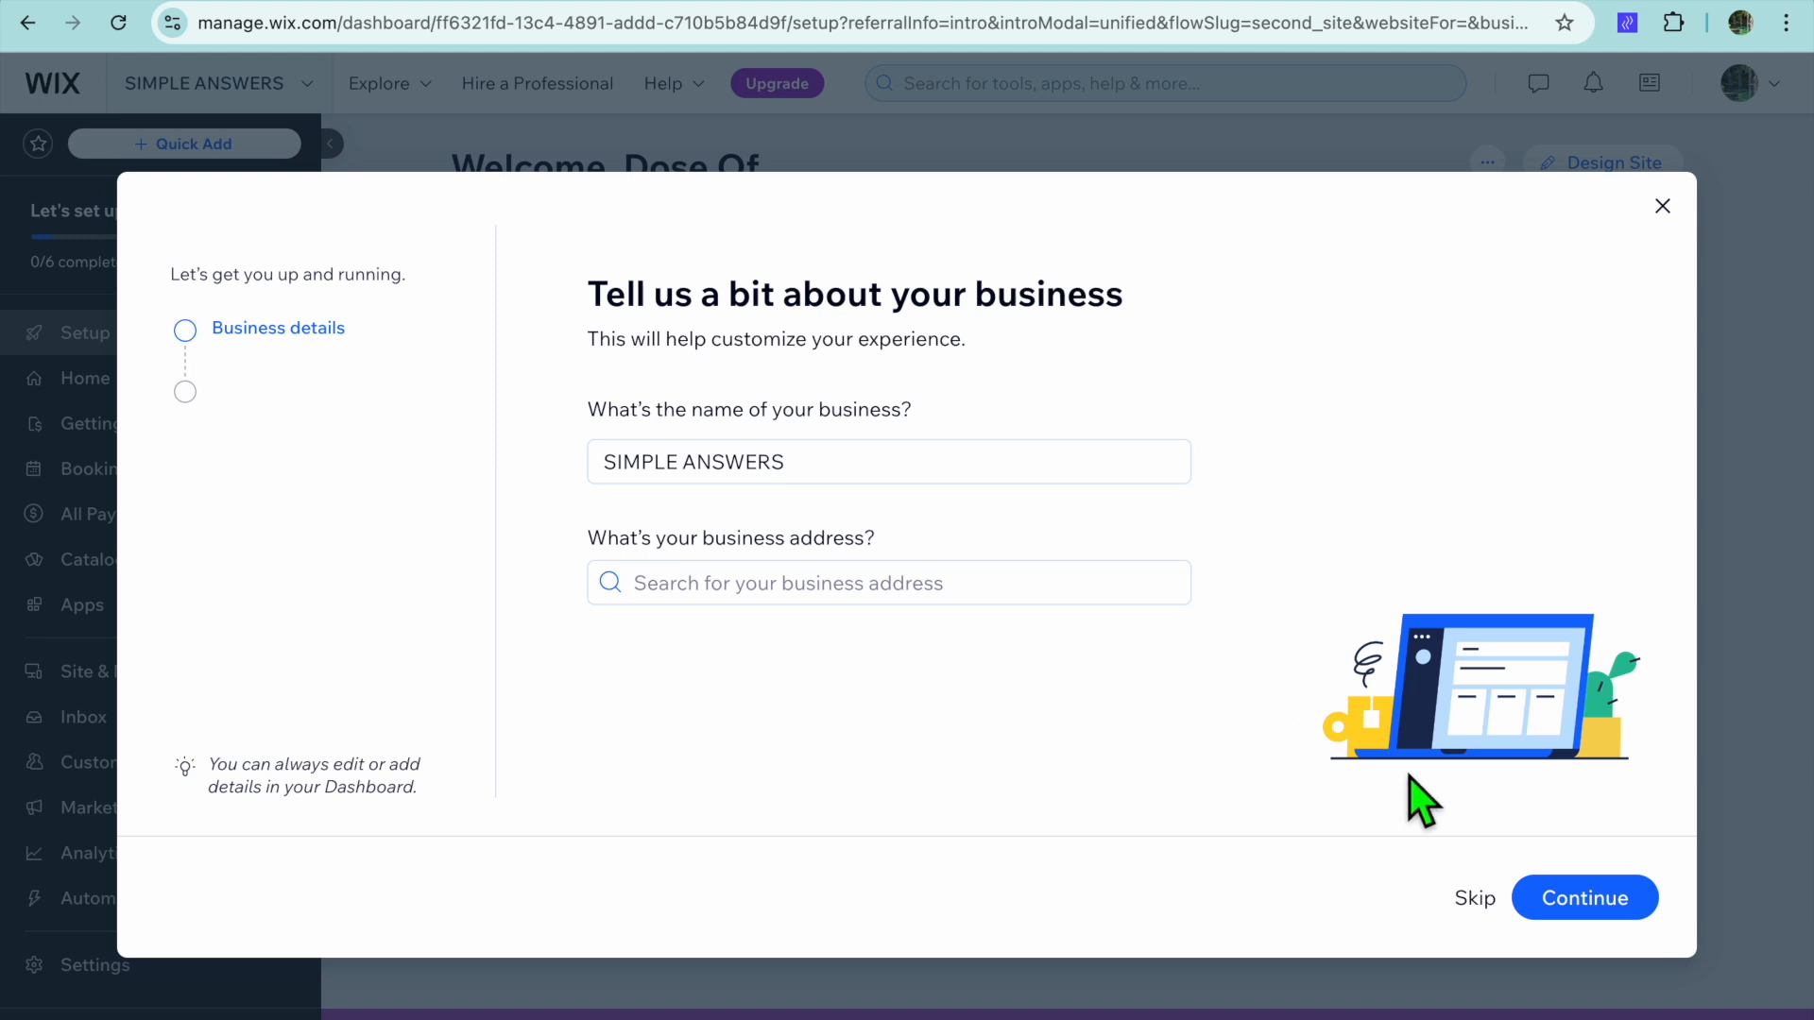
pyautogui.click(1590, 902)
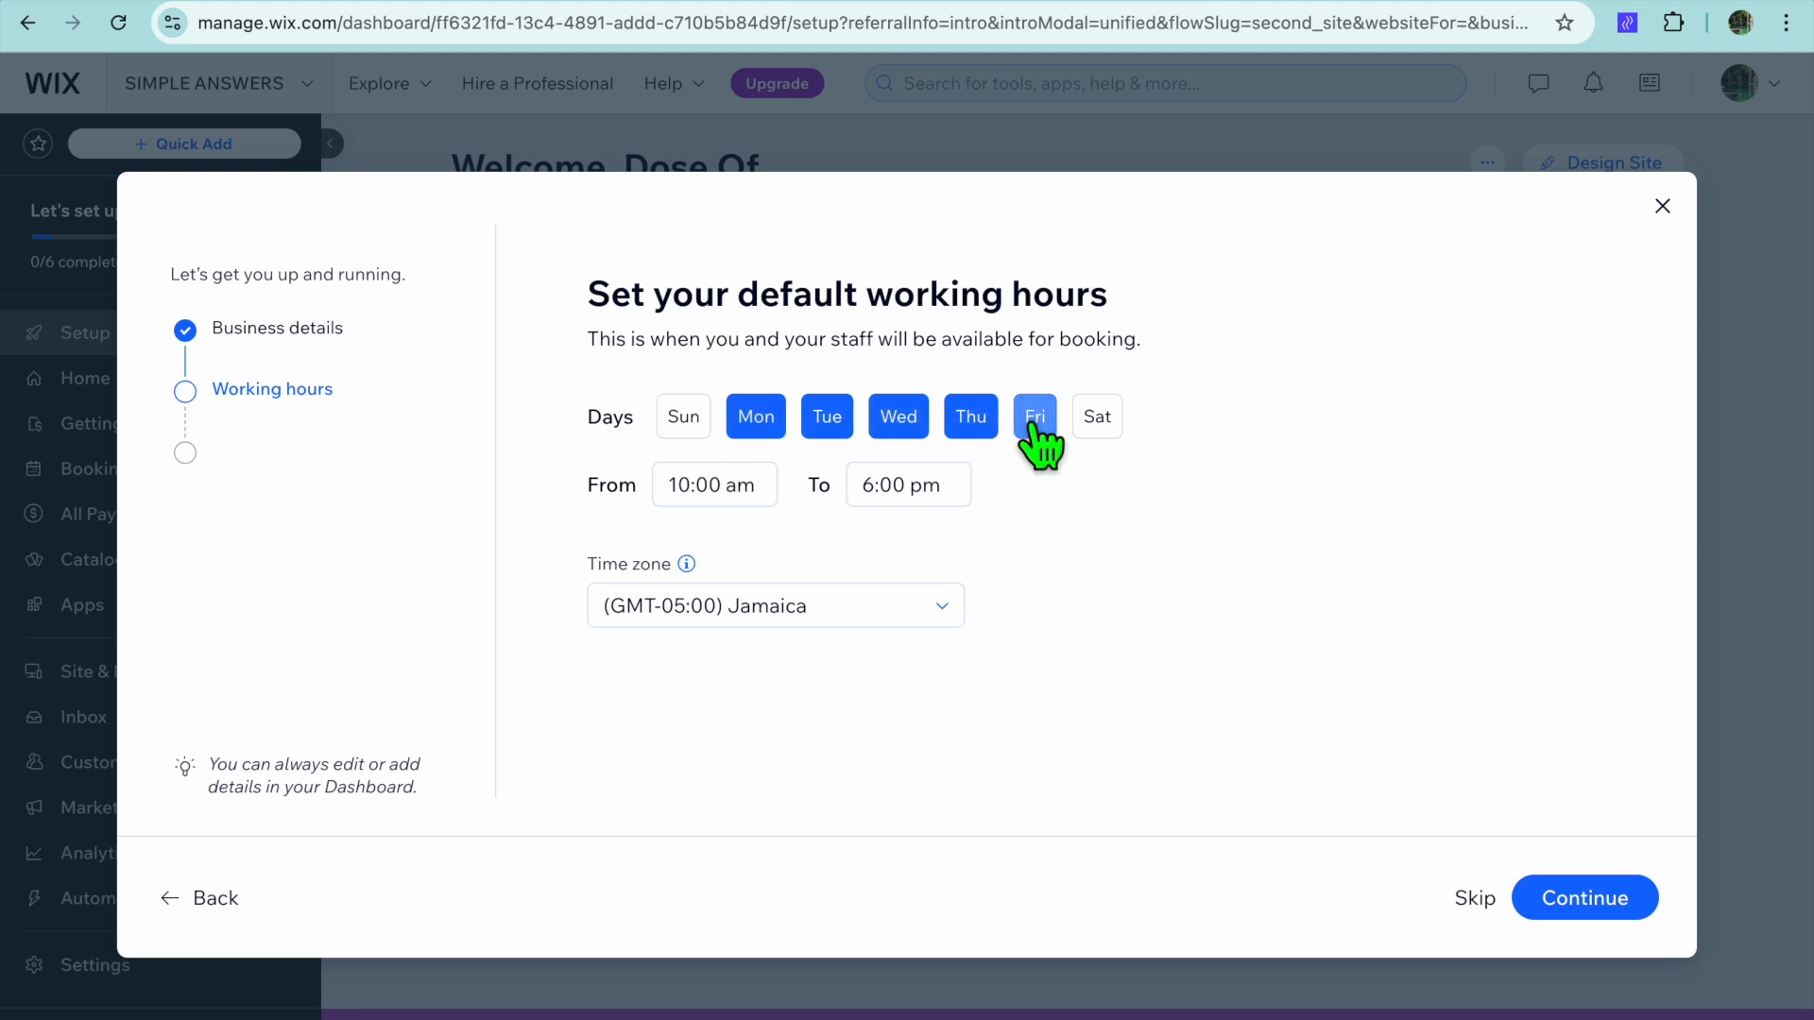
# Set the default working hours to 9:00 am through 4:30 pm and continue.
pyautogui.click(710, 499)
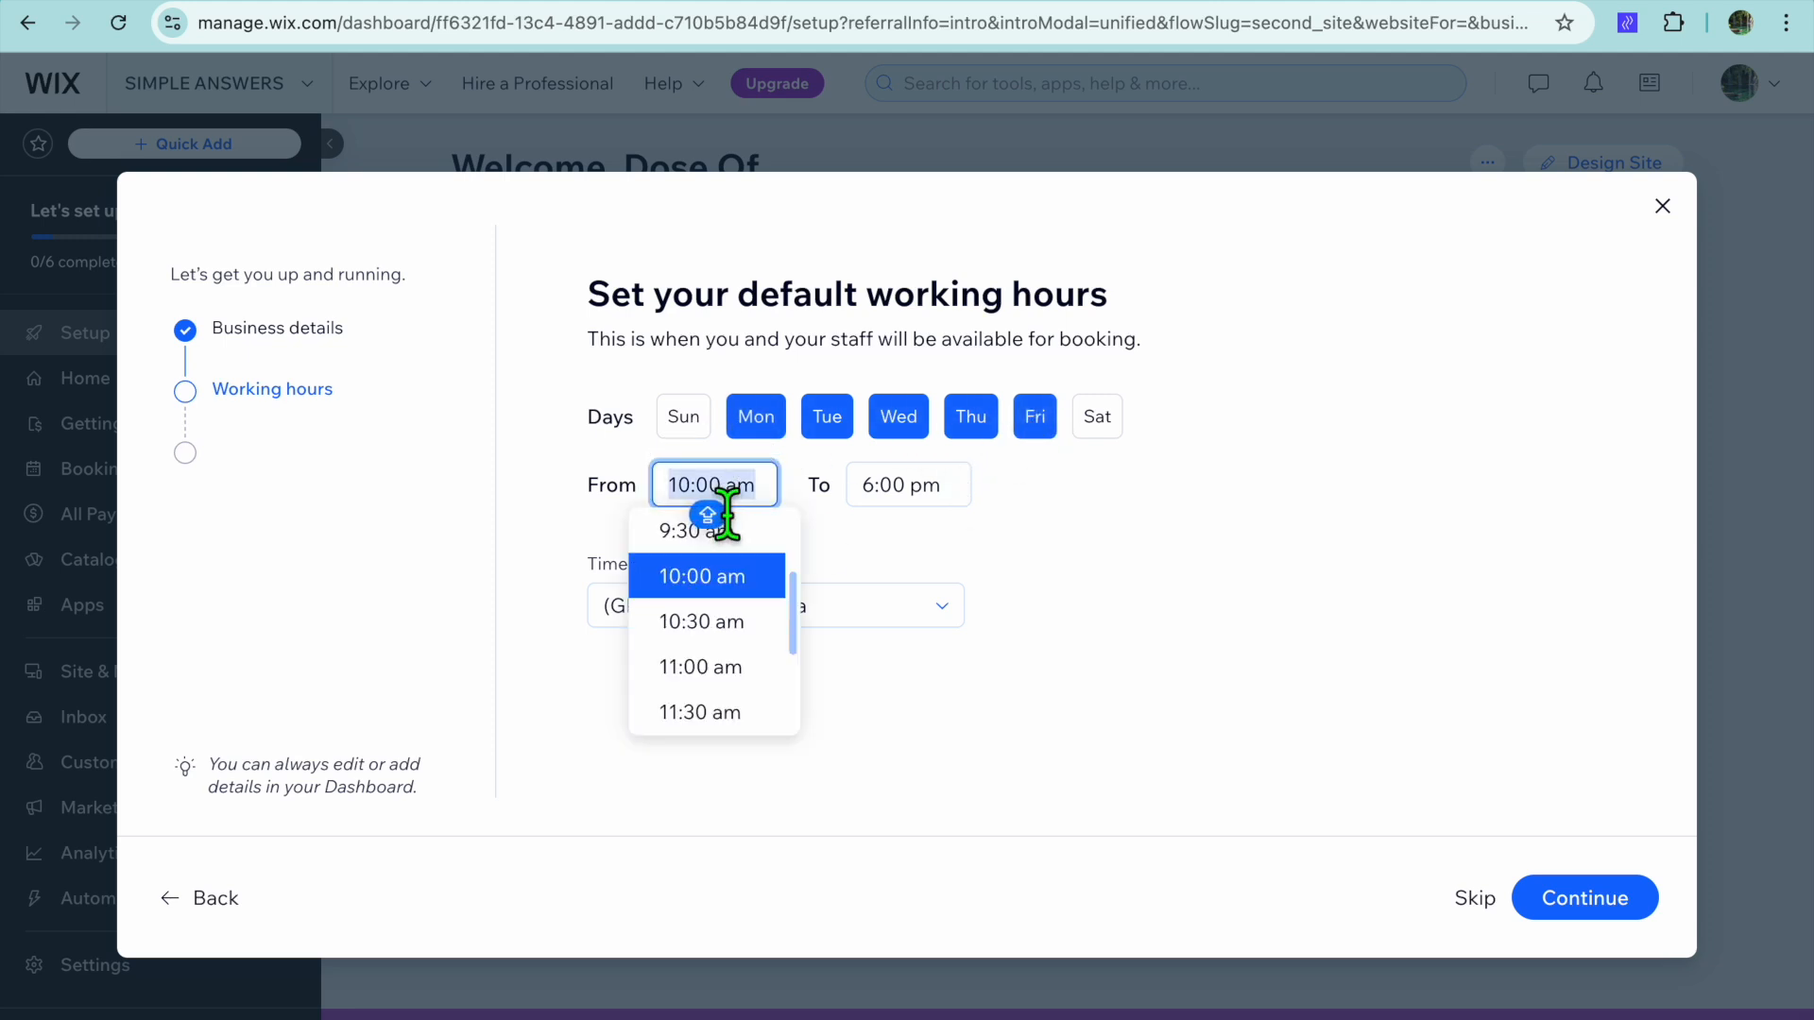
pyautogui.scroll(2, 782, 608)
pyautogui.click(757, 579)
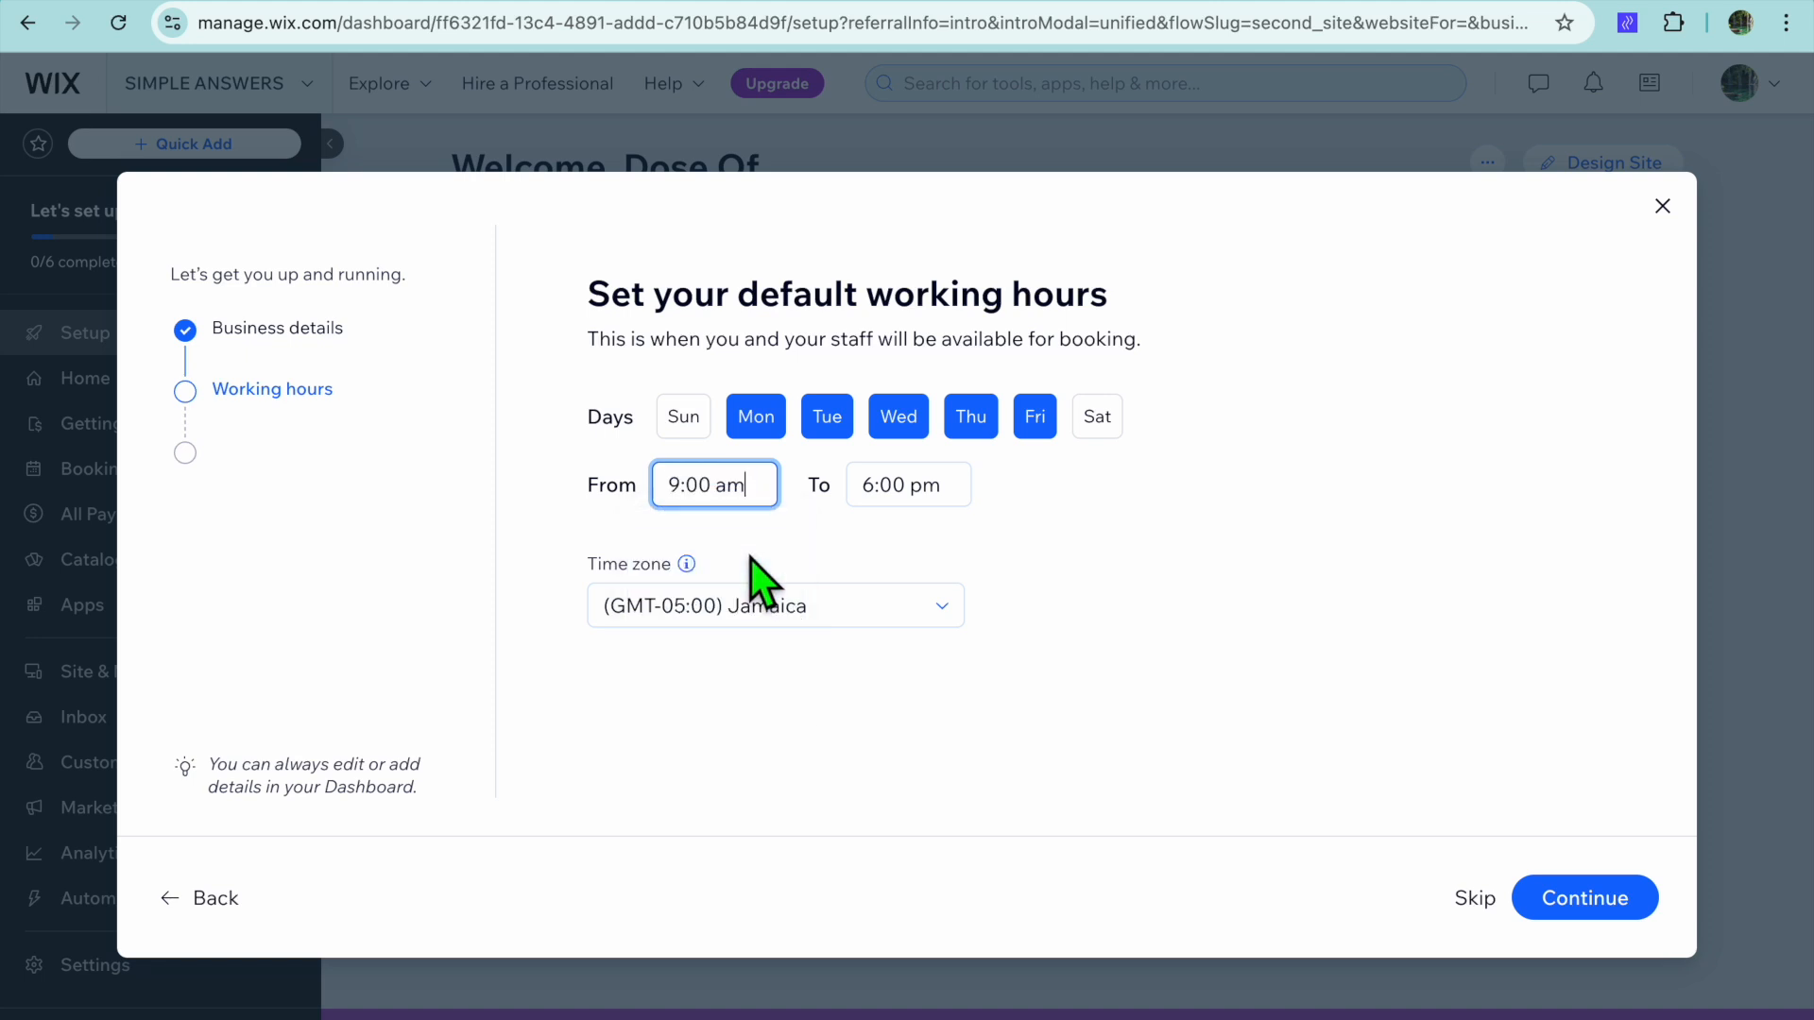
pyautogui.click(938, 498)
pyautogui.scroll(3, 932, 627)
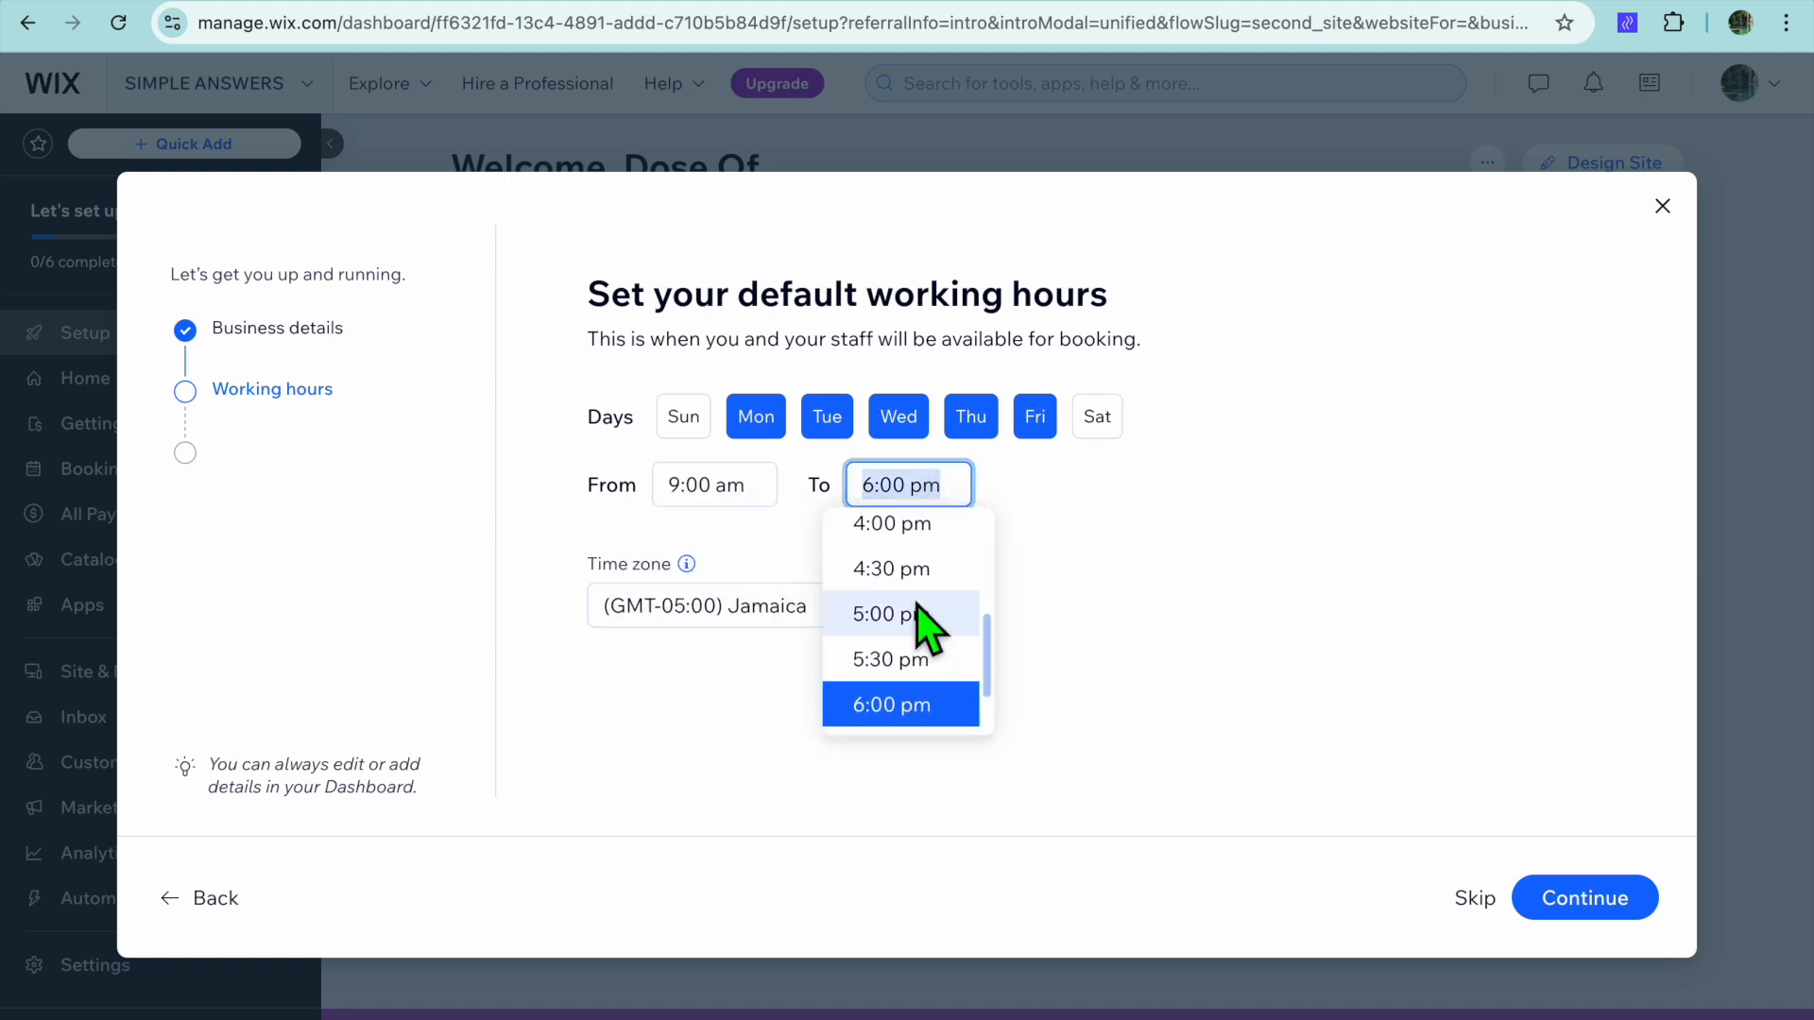
pyautogui.click(910, 576)
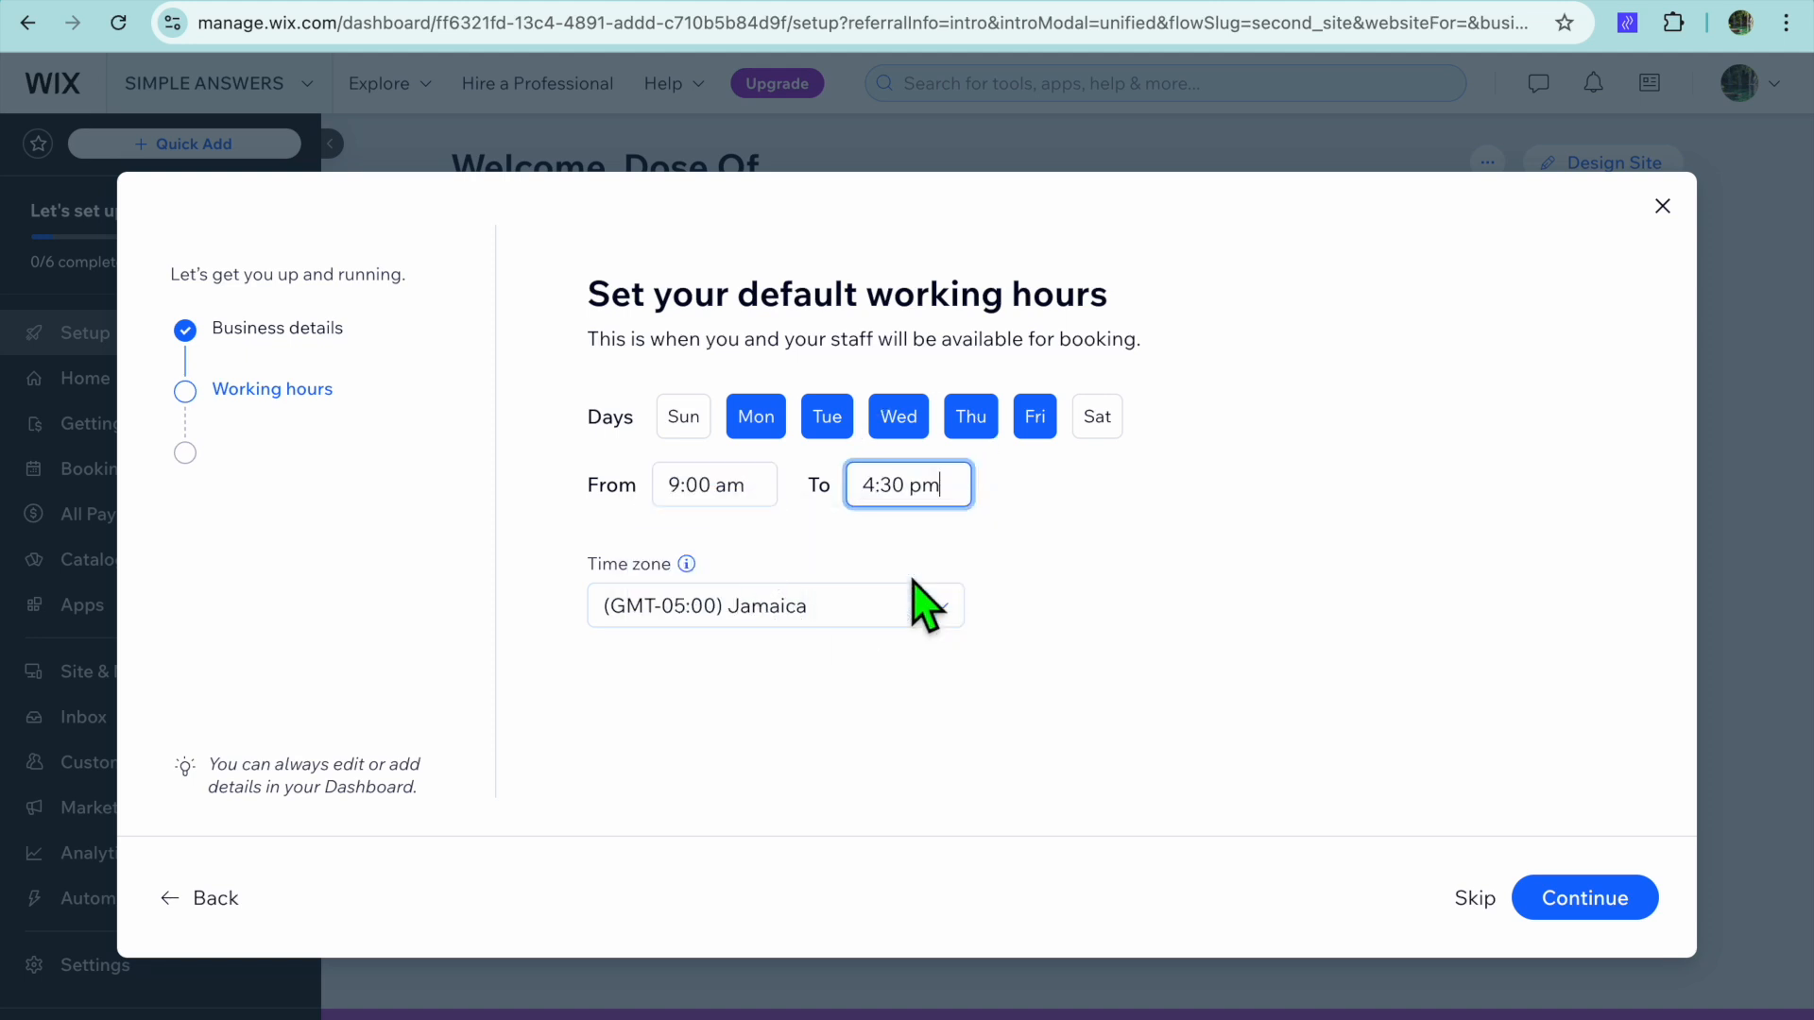
pyautogui.click(1547, 899)
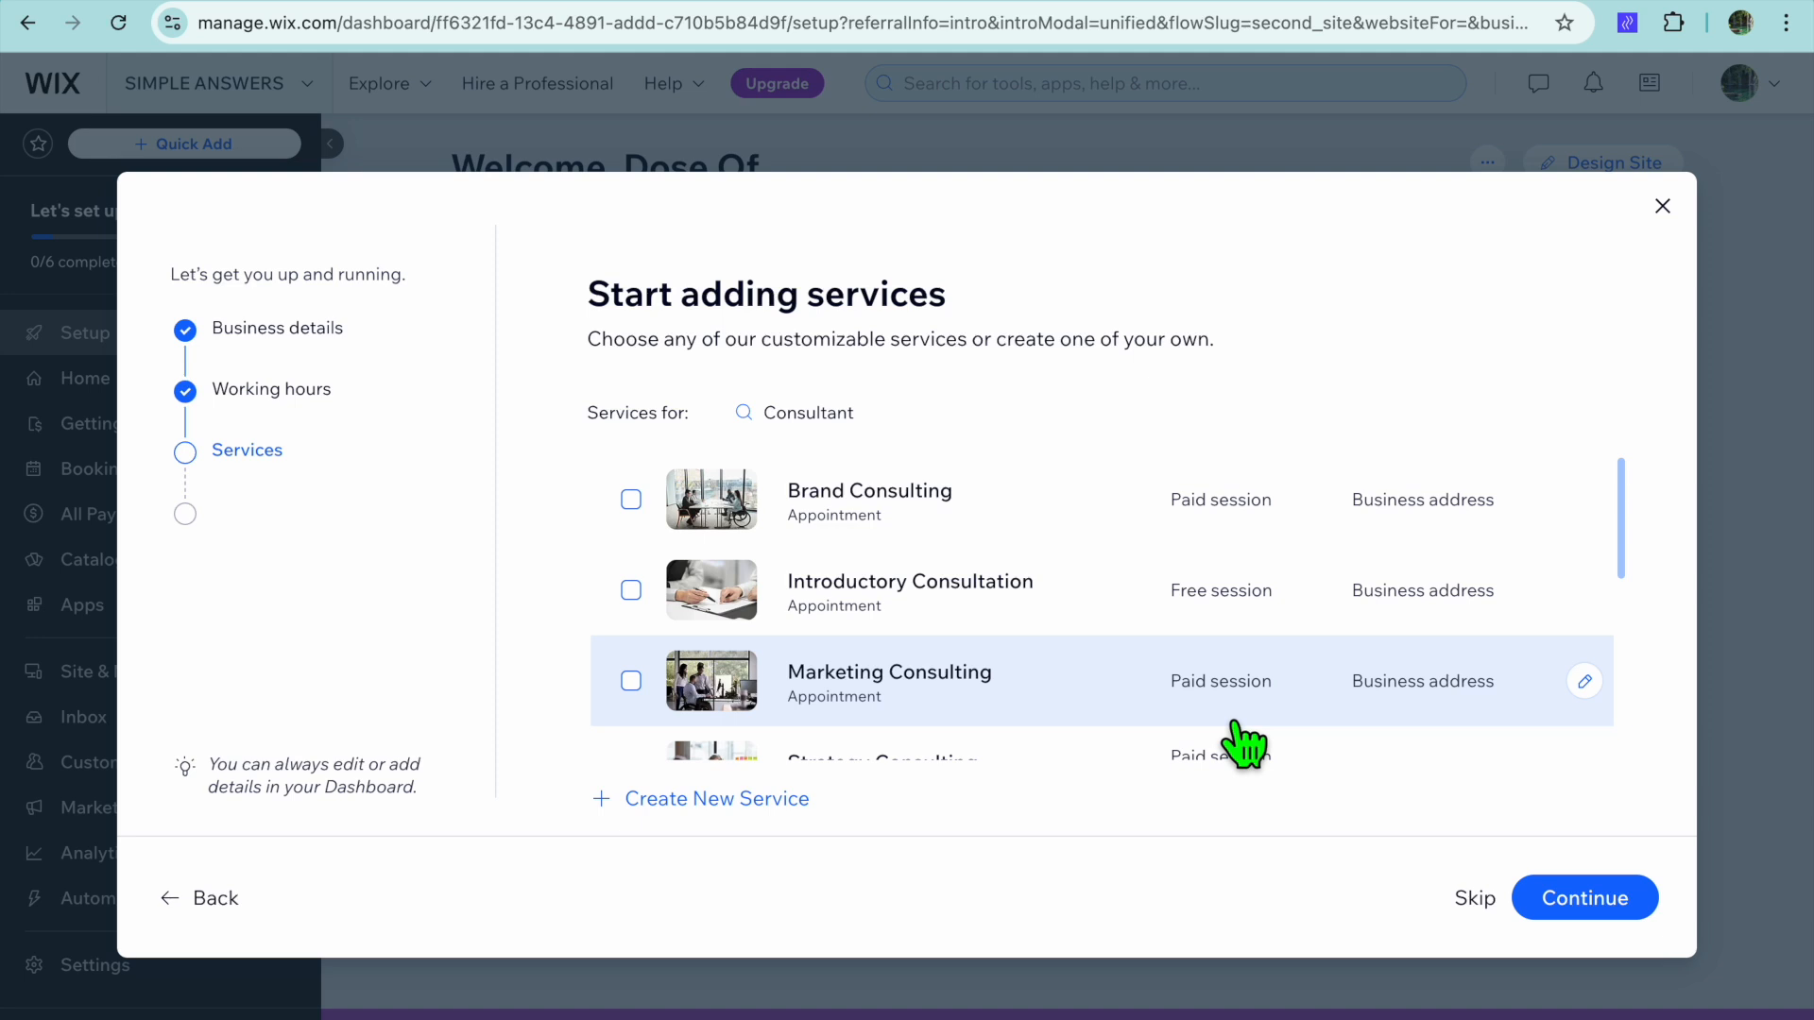
# Add the Brand Consulting, Introductory Consultation, Marketing Consulting, Strategy Consulting and Business Consultation services, and continue without a custom service.
pyautogui.click(631, 498)
pyautogui.click(631, 590)
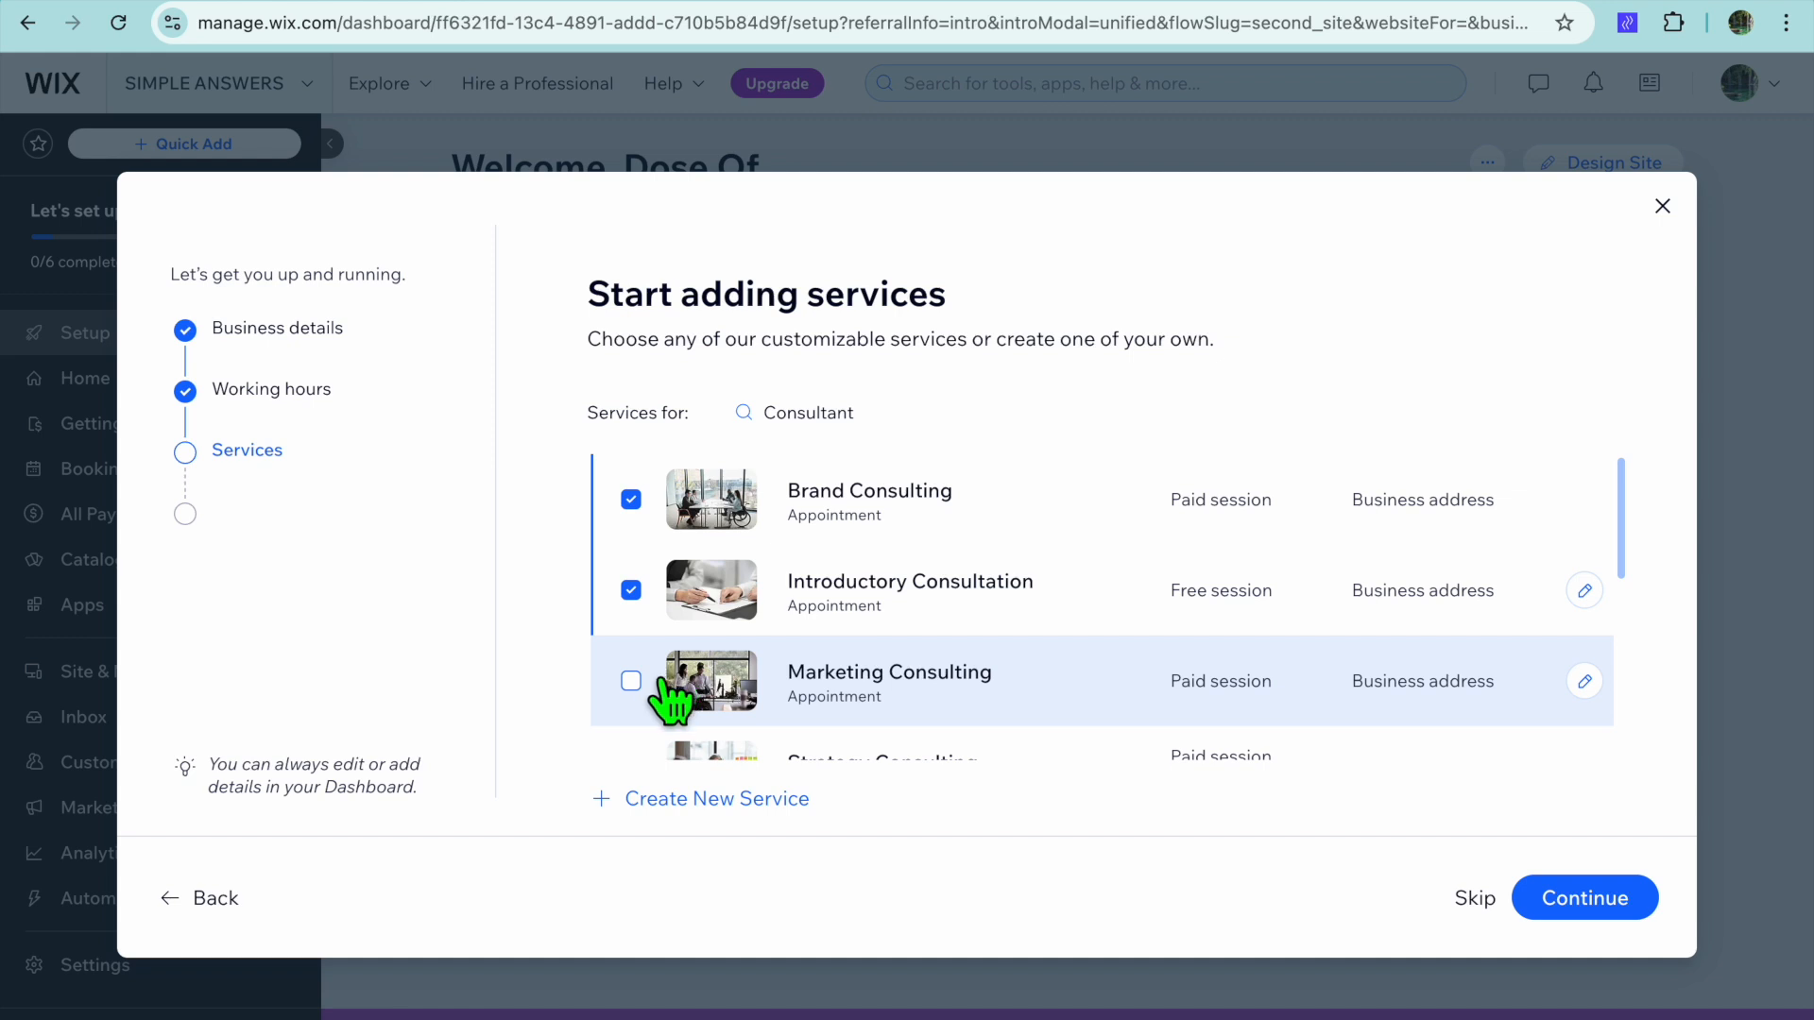
pyautogui.scroll(-3, 647, 704)
pyautogui.click(631, 519)
pyautogui.click(631, 611)
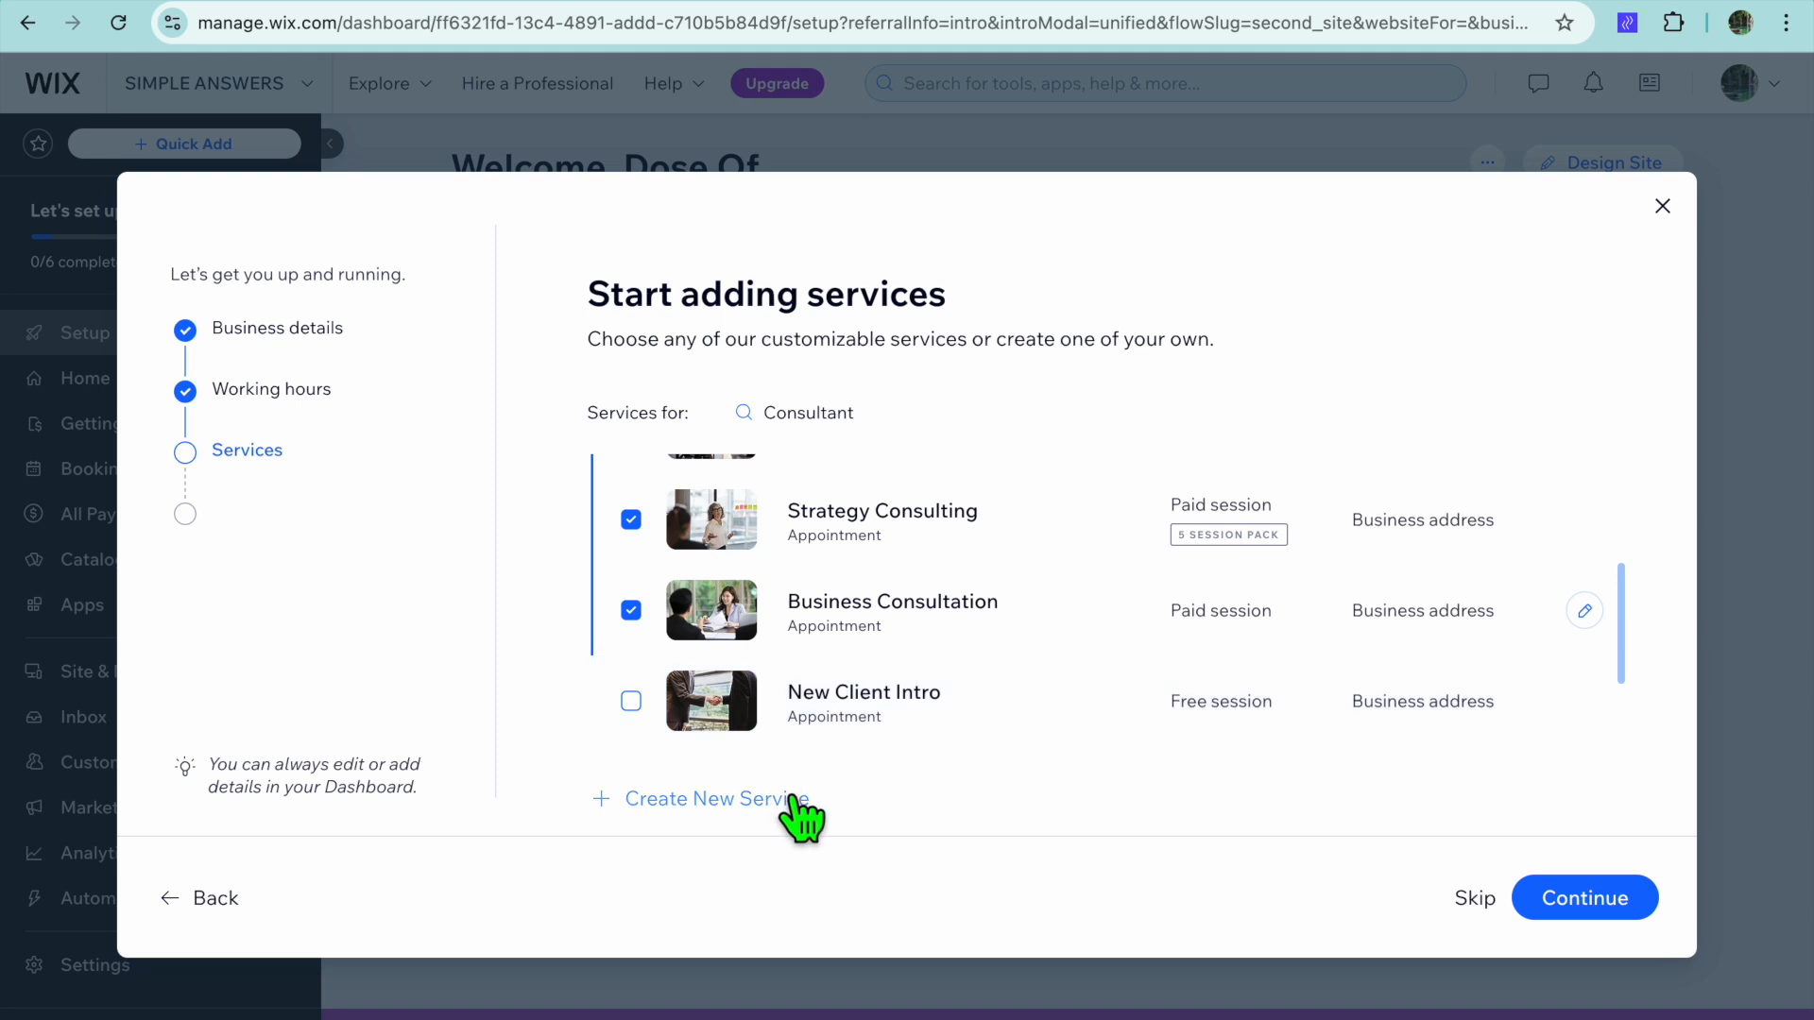
pyautogui.click(708, 801)
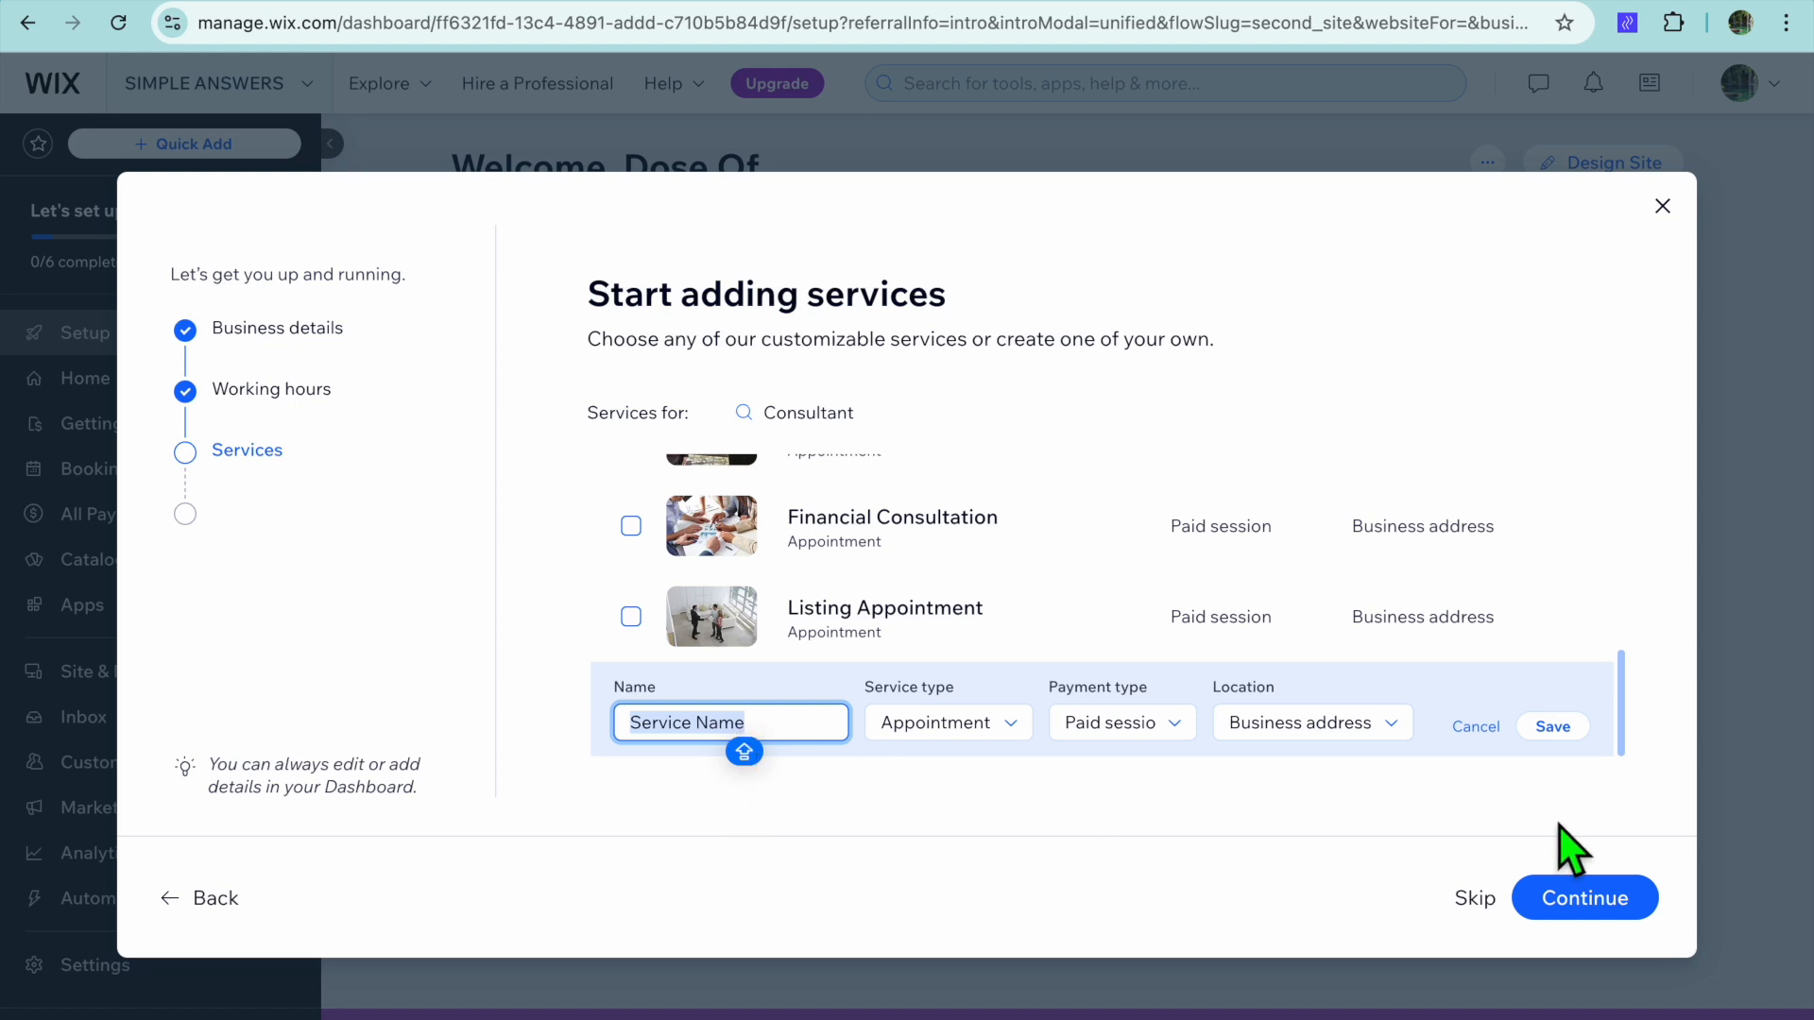
pyautogui.click(1554, 899)
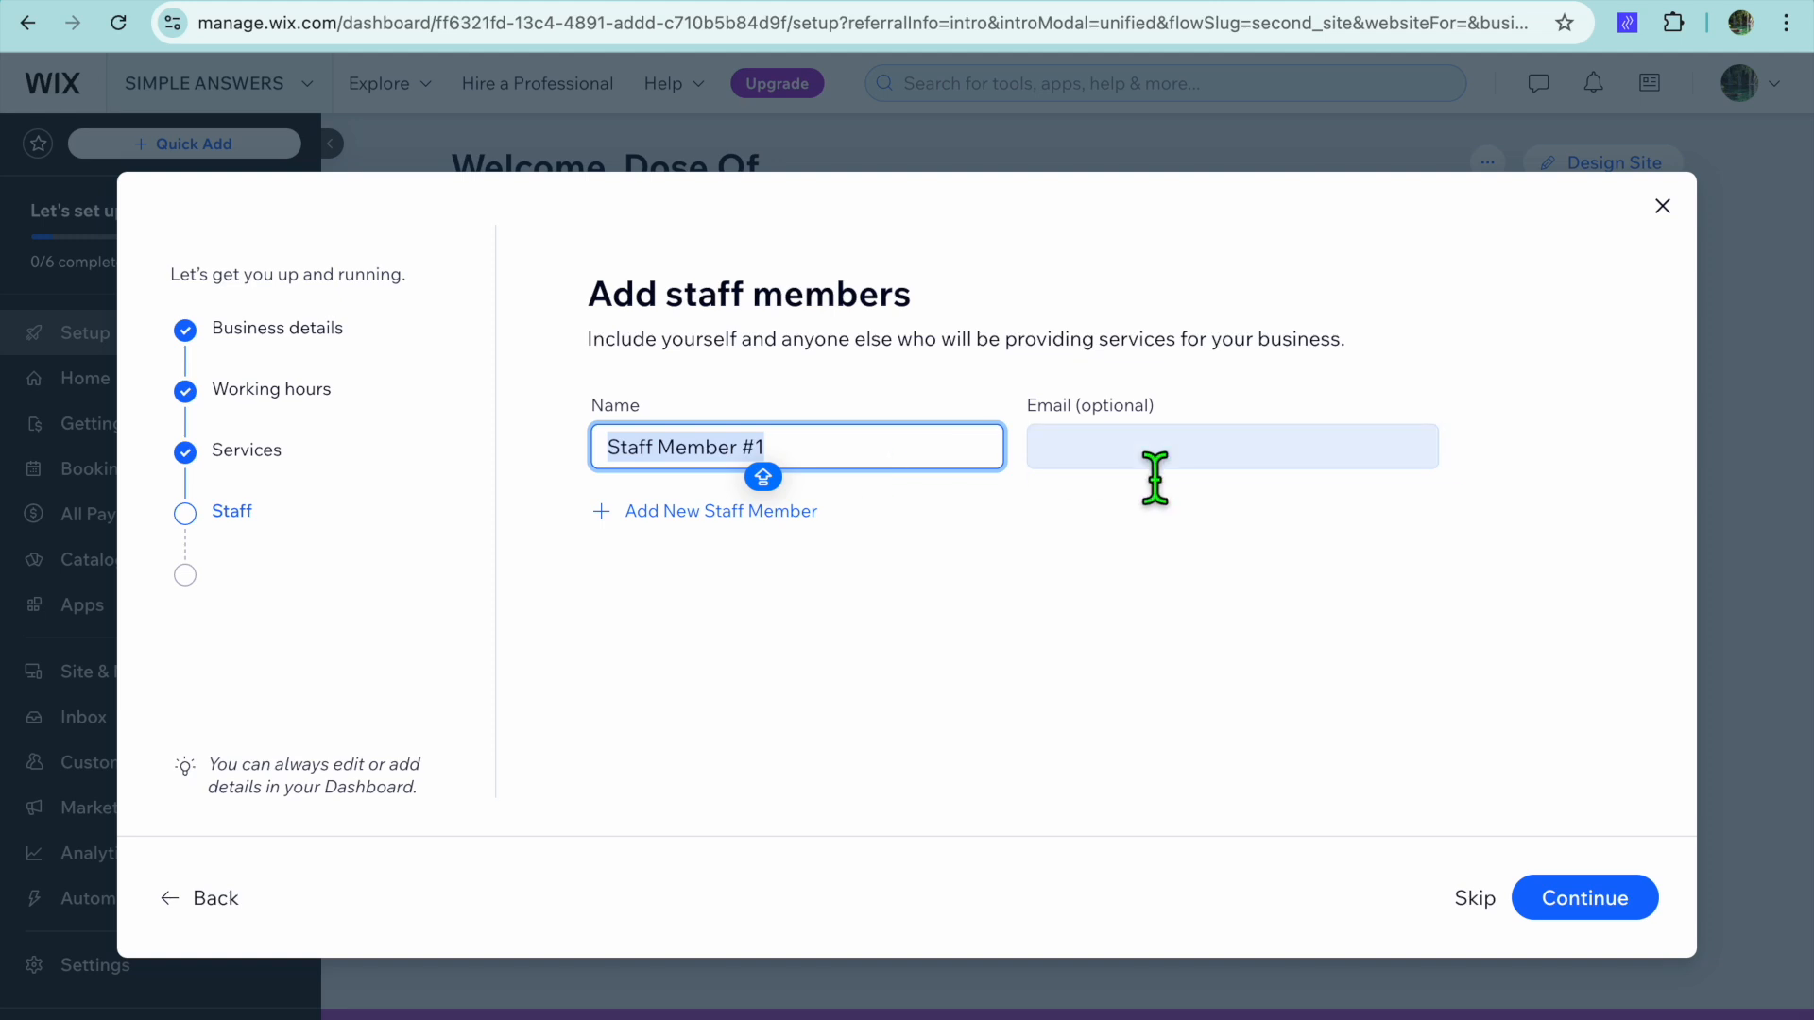
# Keep the default staff member, choose virtual sessions and online payments as useful tools, and finish the setup to reach the dashboard.
pyautogui.click(1591, 903)
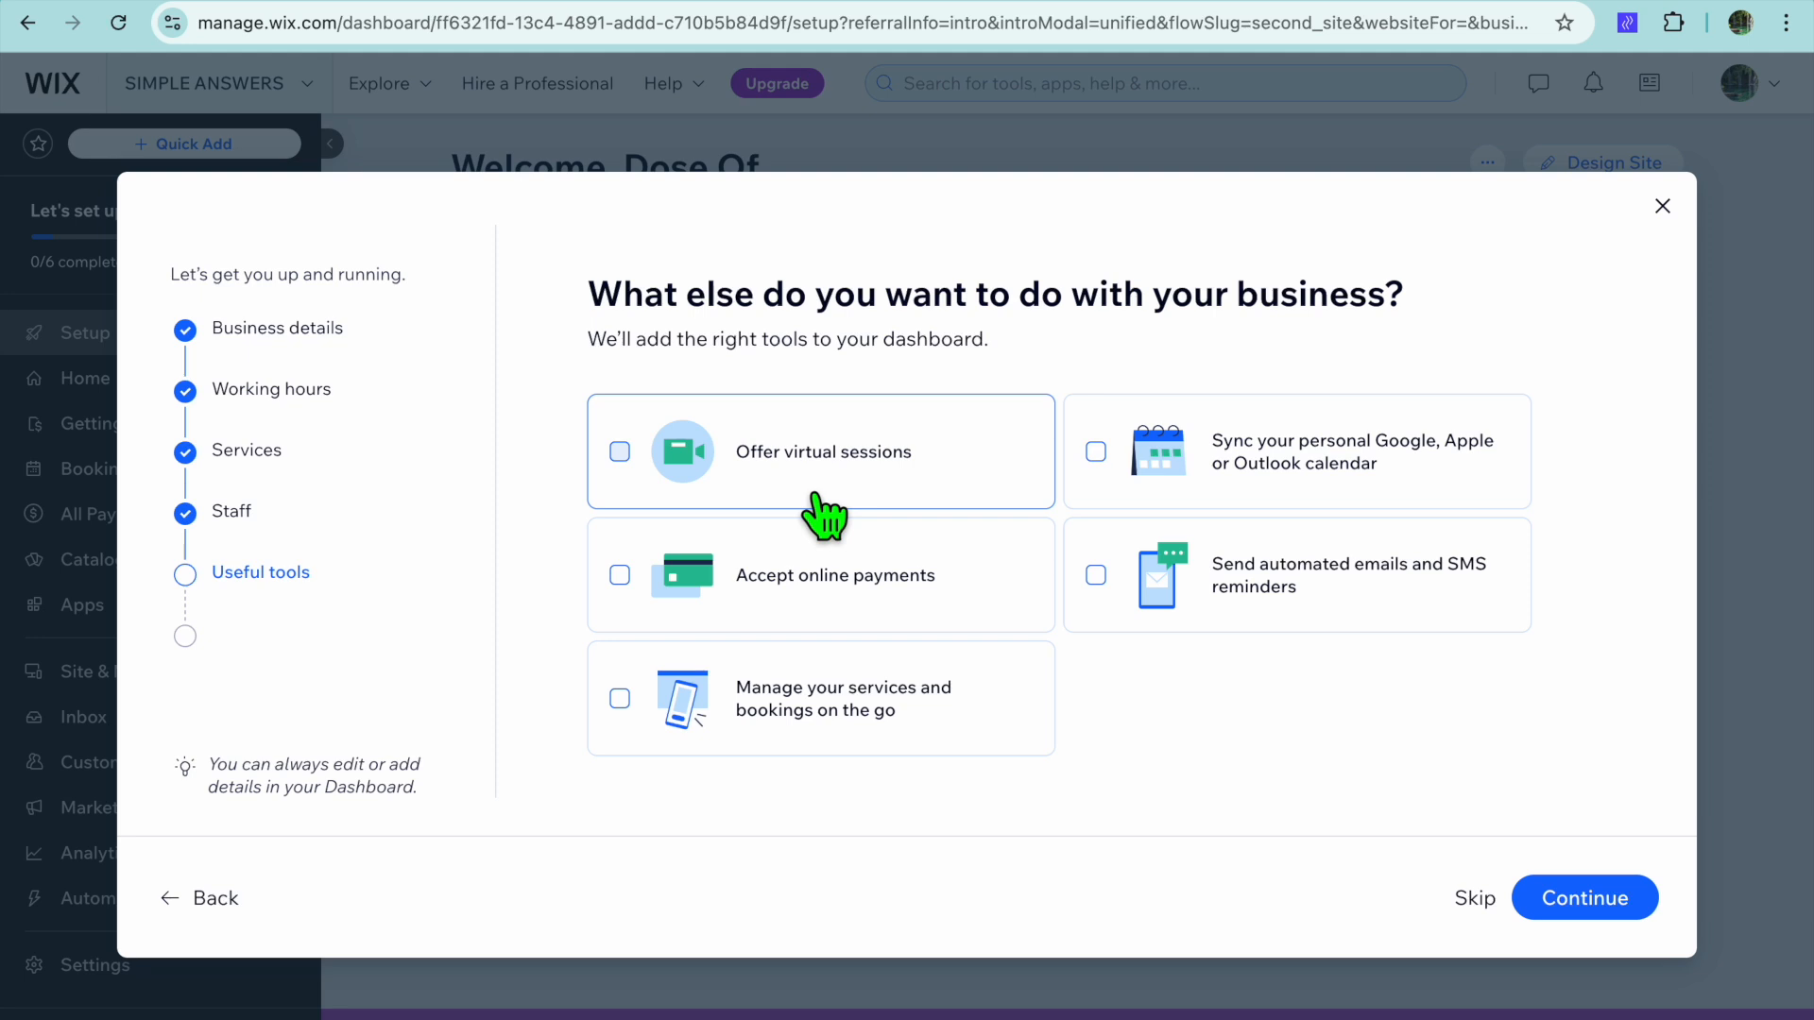
pyautogui.click(623, 459)
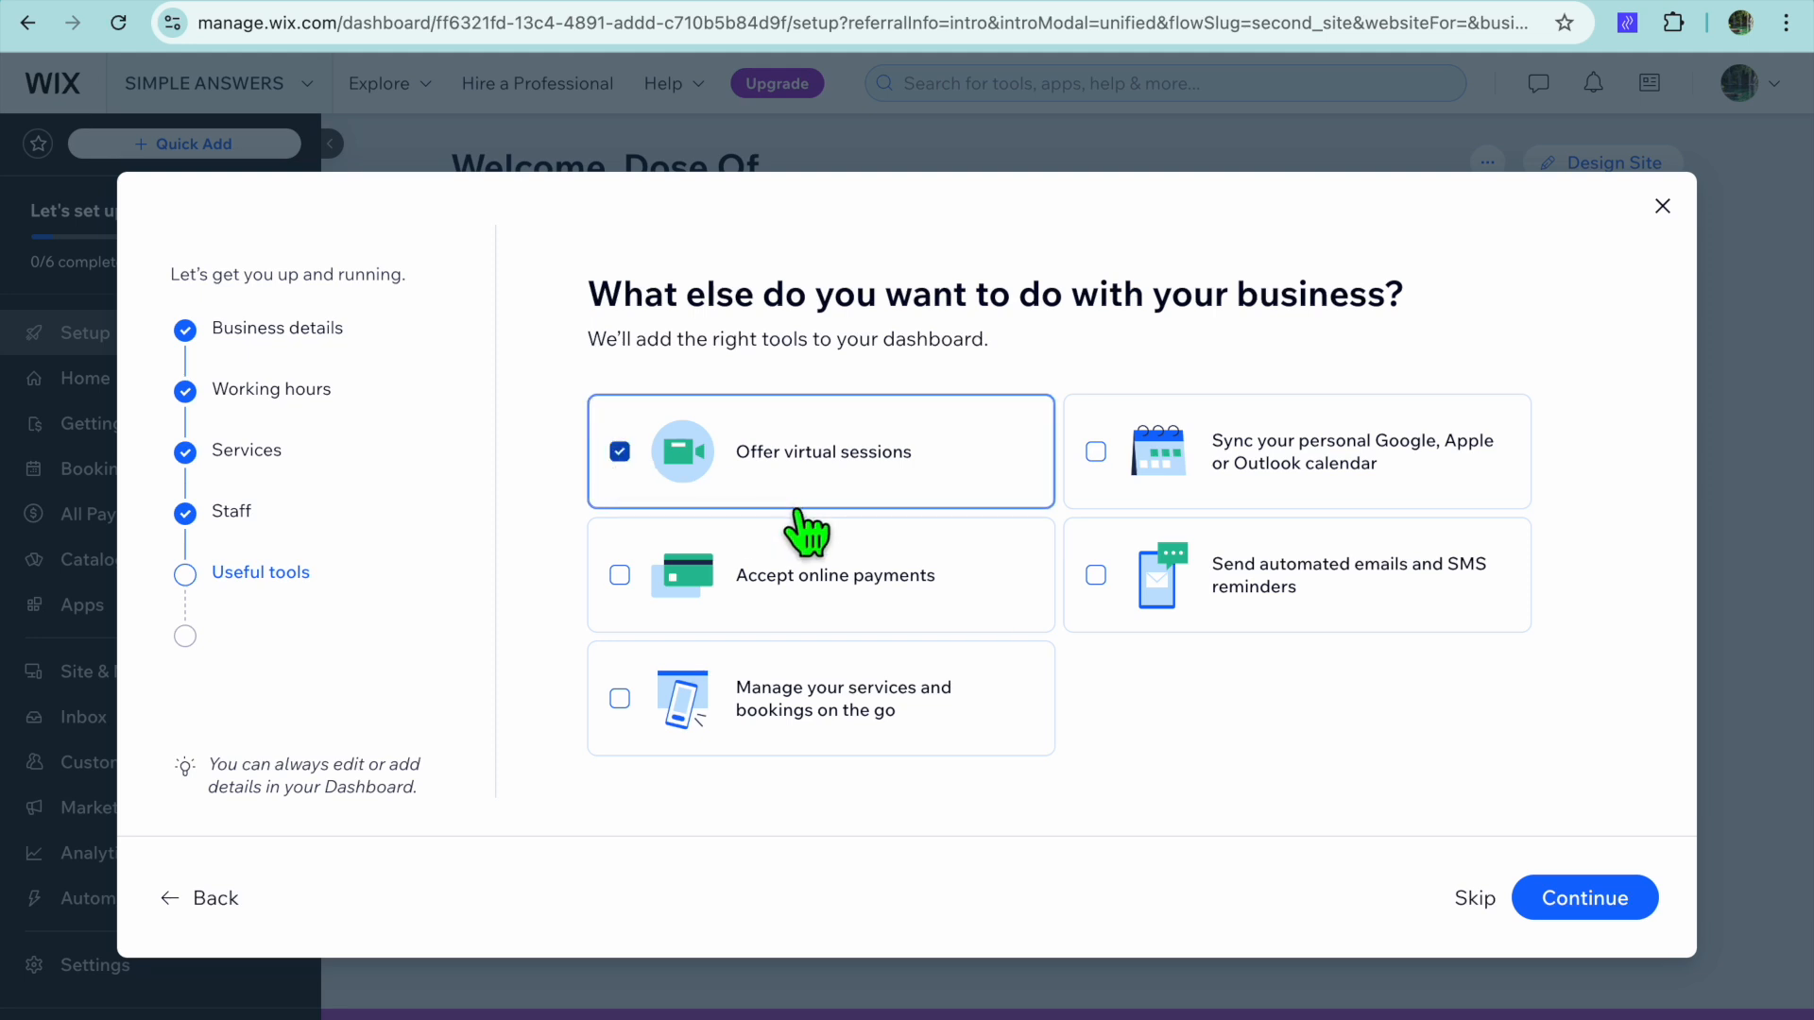
pyautogui.click(622, 575)
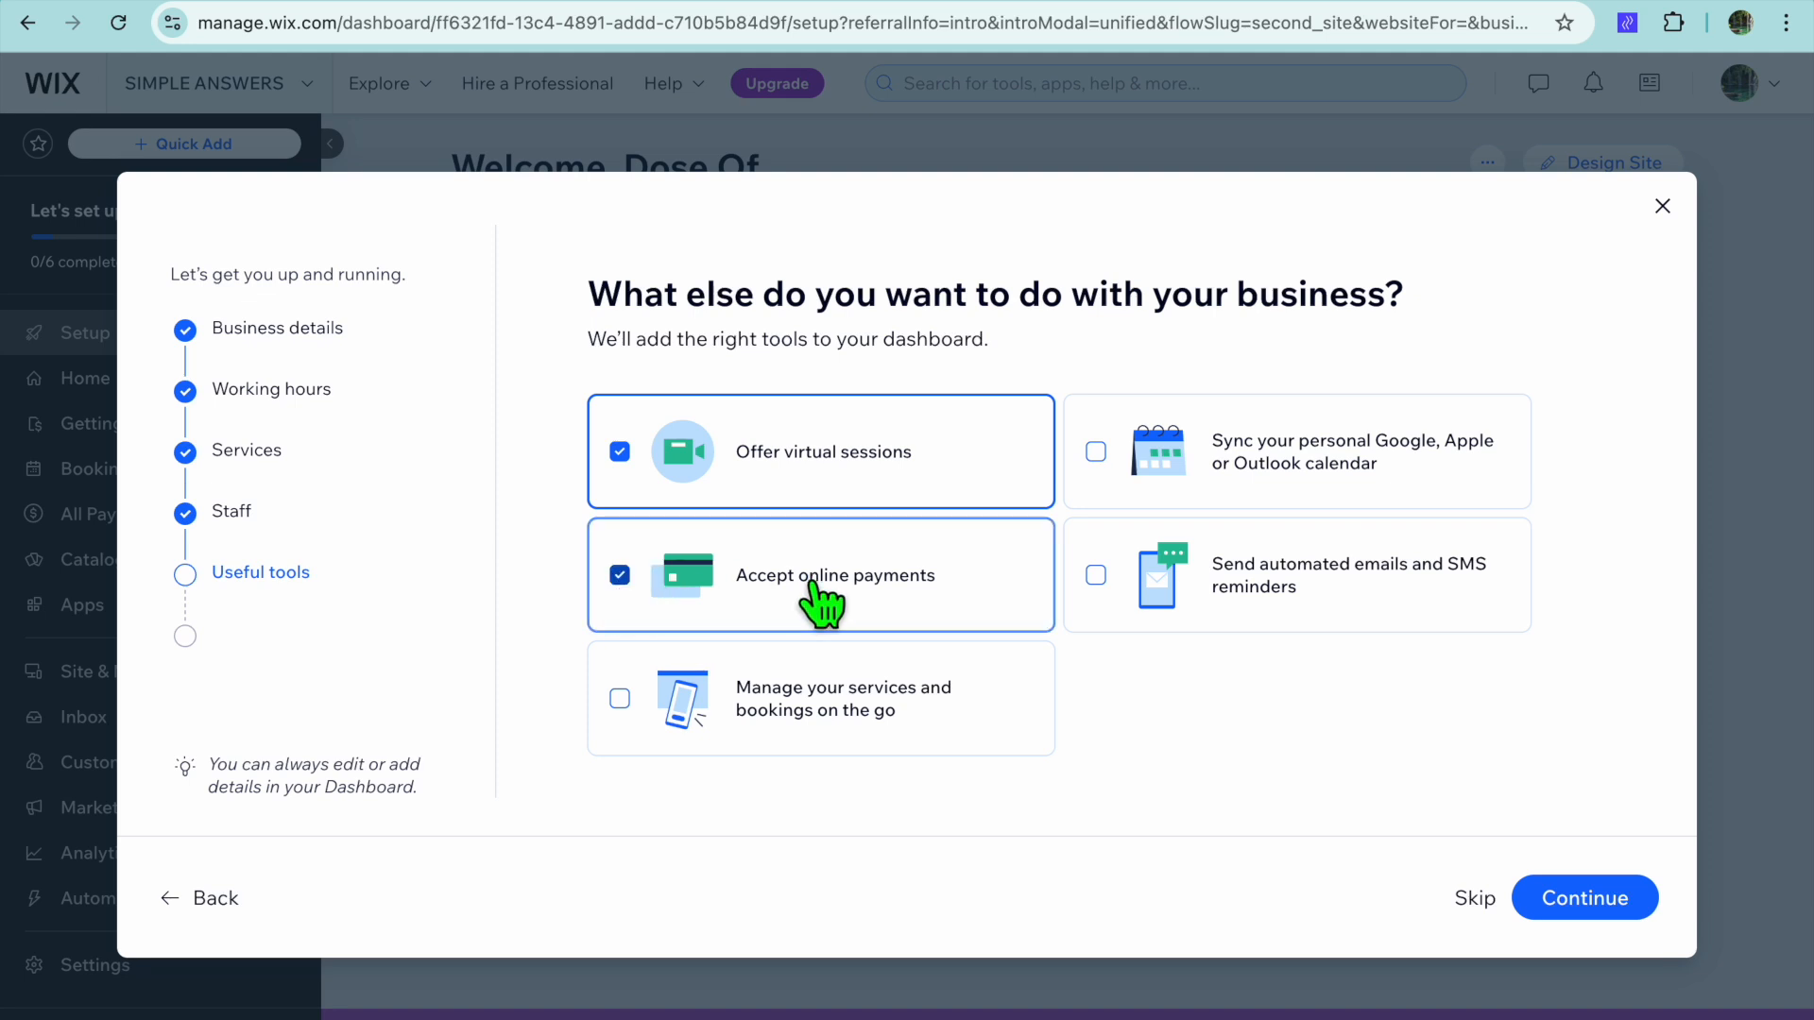
pyautogui.click(1586, 902)
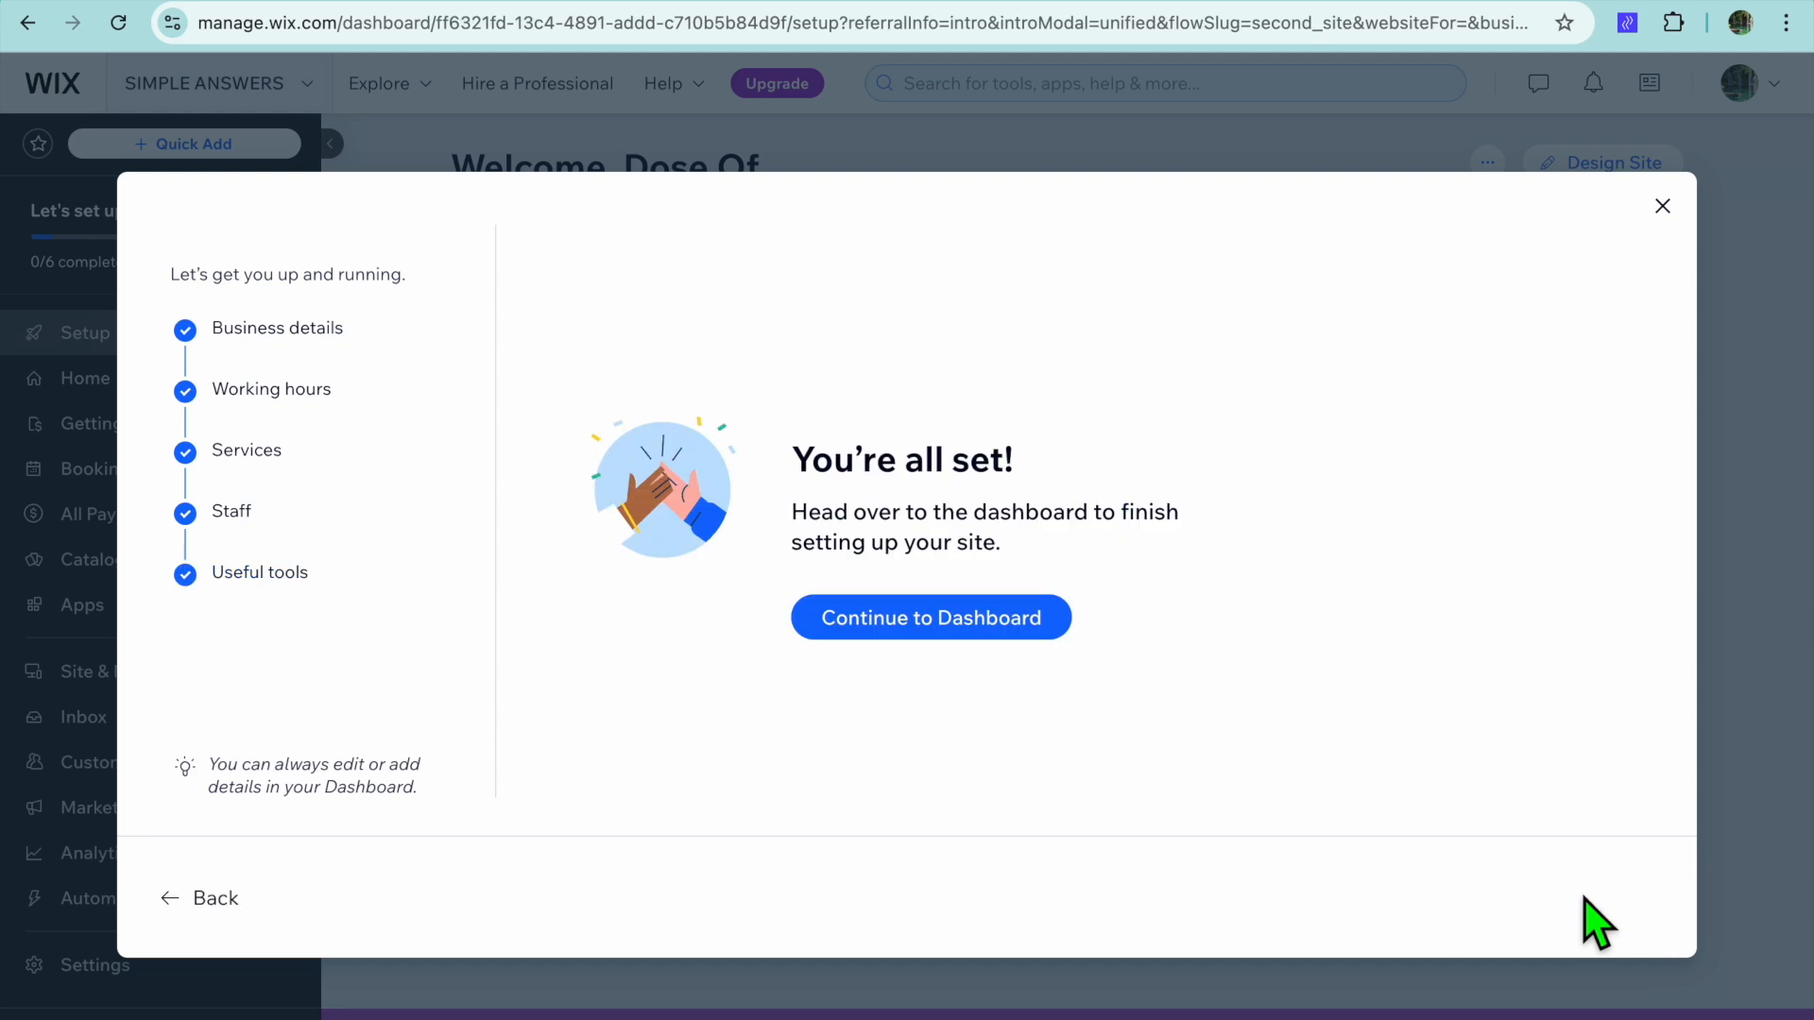
pyautogui.click(989, 623)
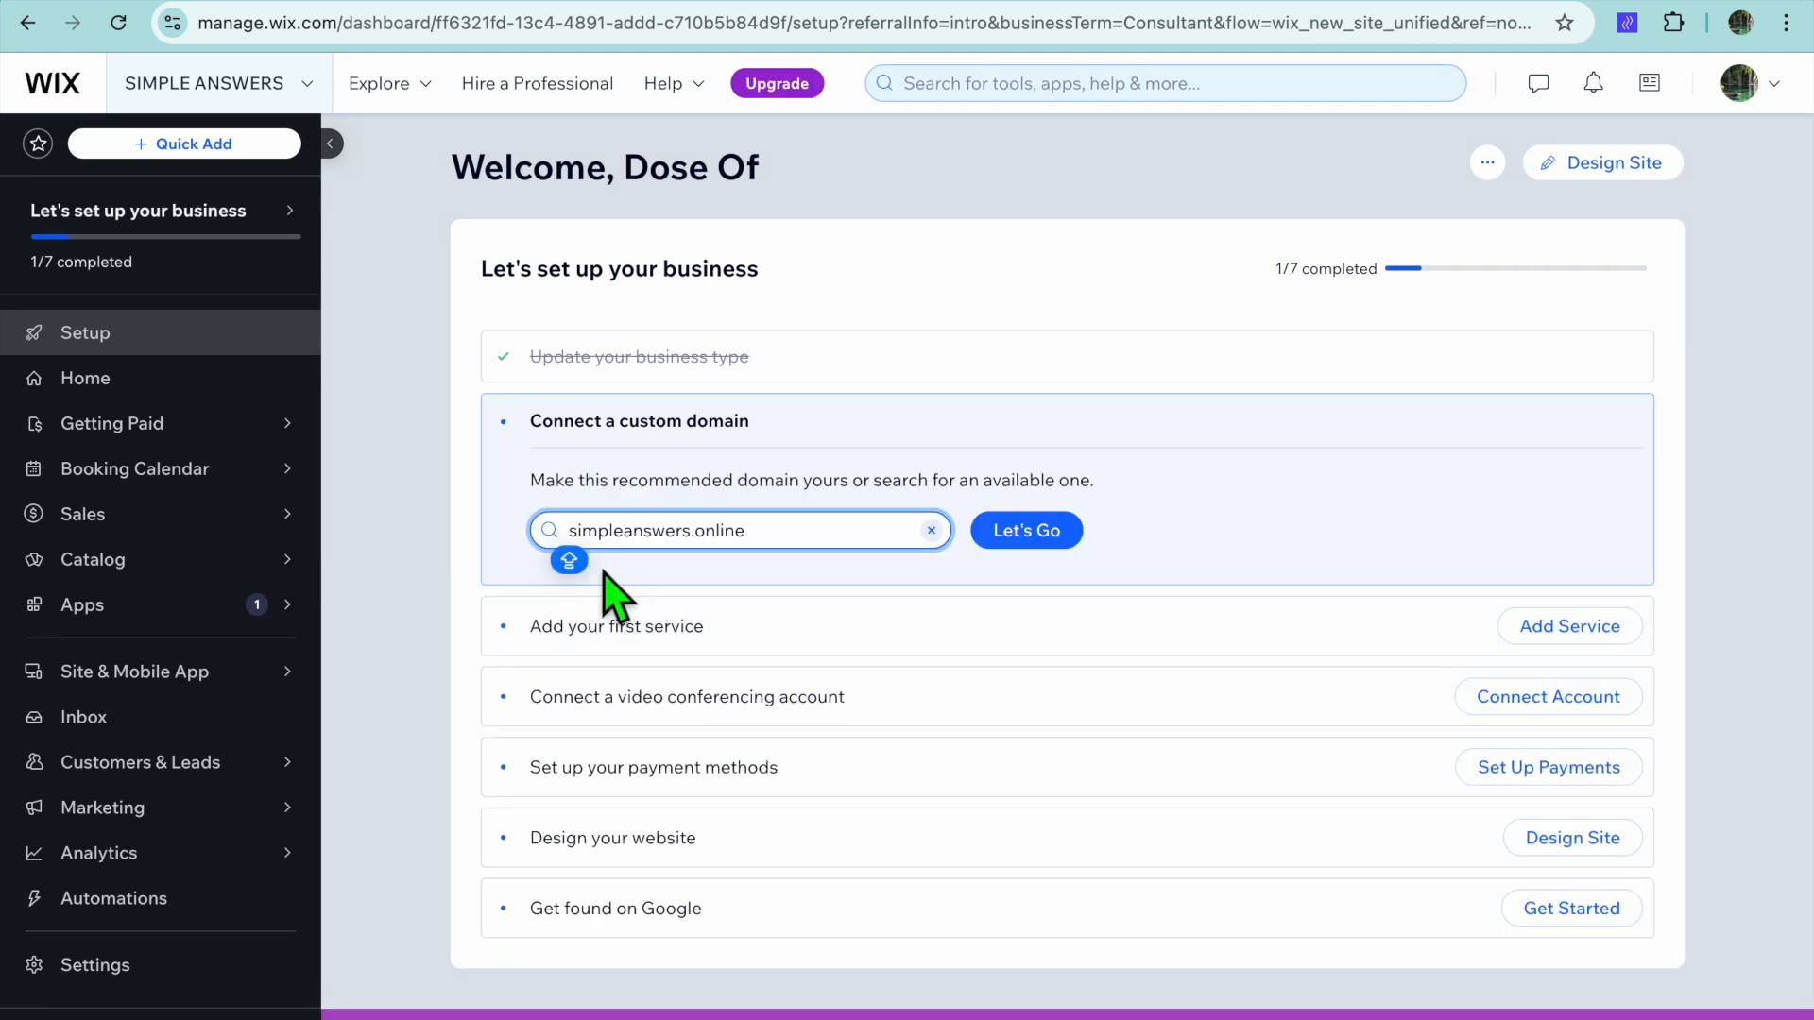
# Open the Brand Consulting service for editing from the catalog's booking services.
pyautogui.moveTo(264, 565)
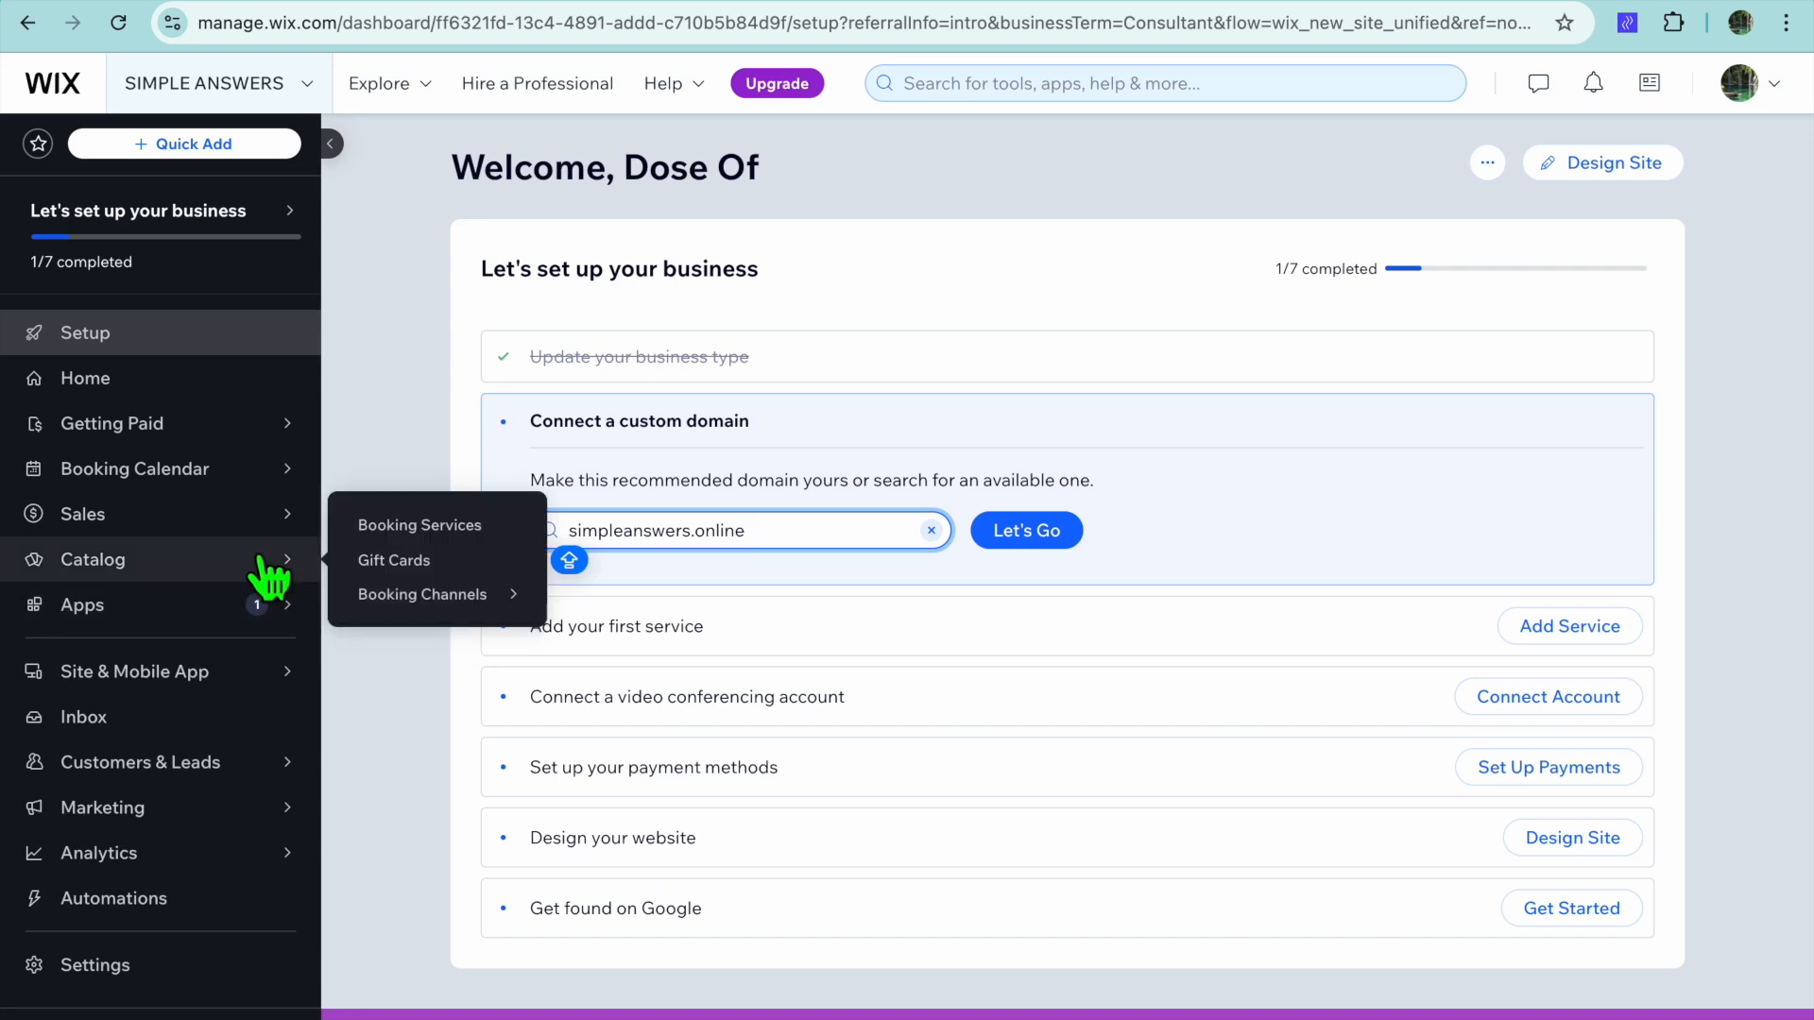
pyautogui.click(395, 525)
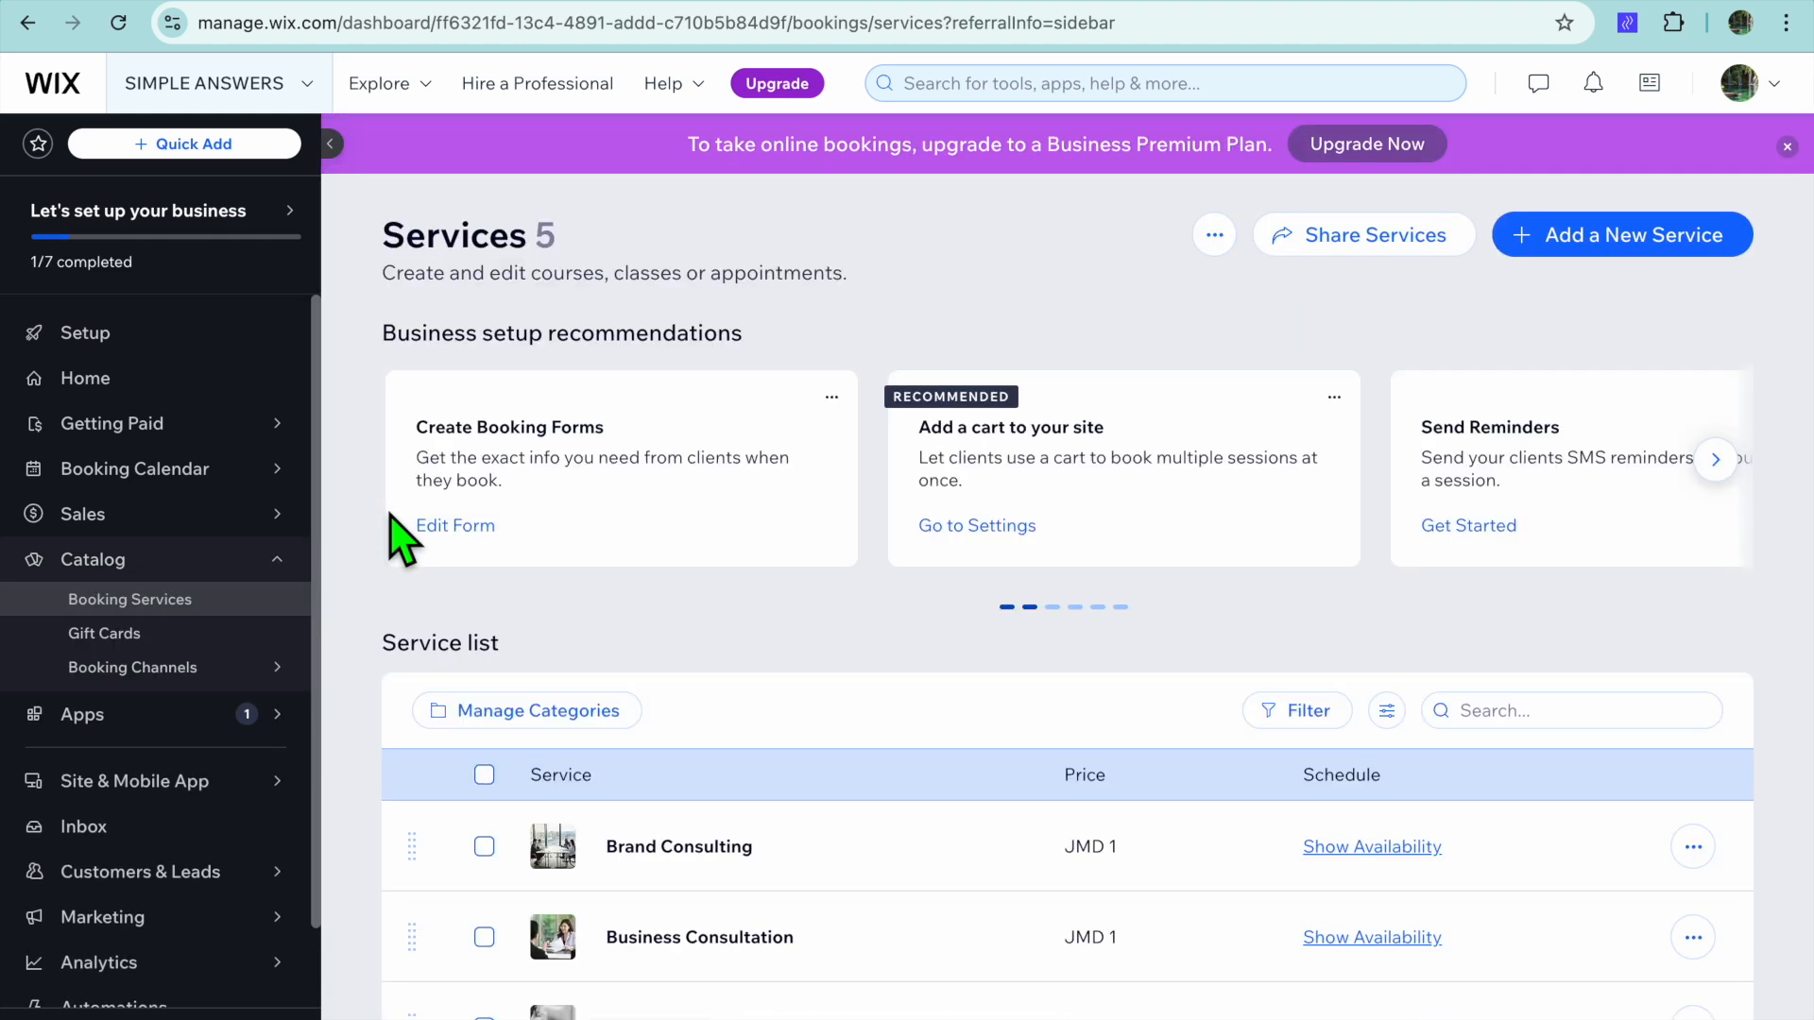
pyautogui.scroll(-3, 395, 539)
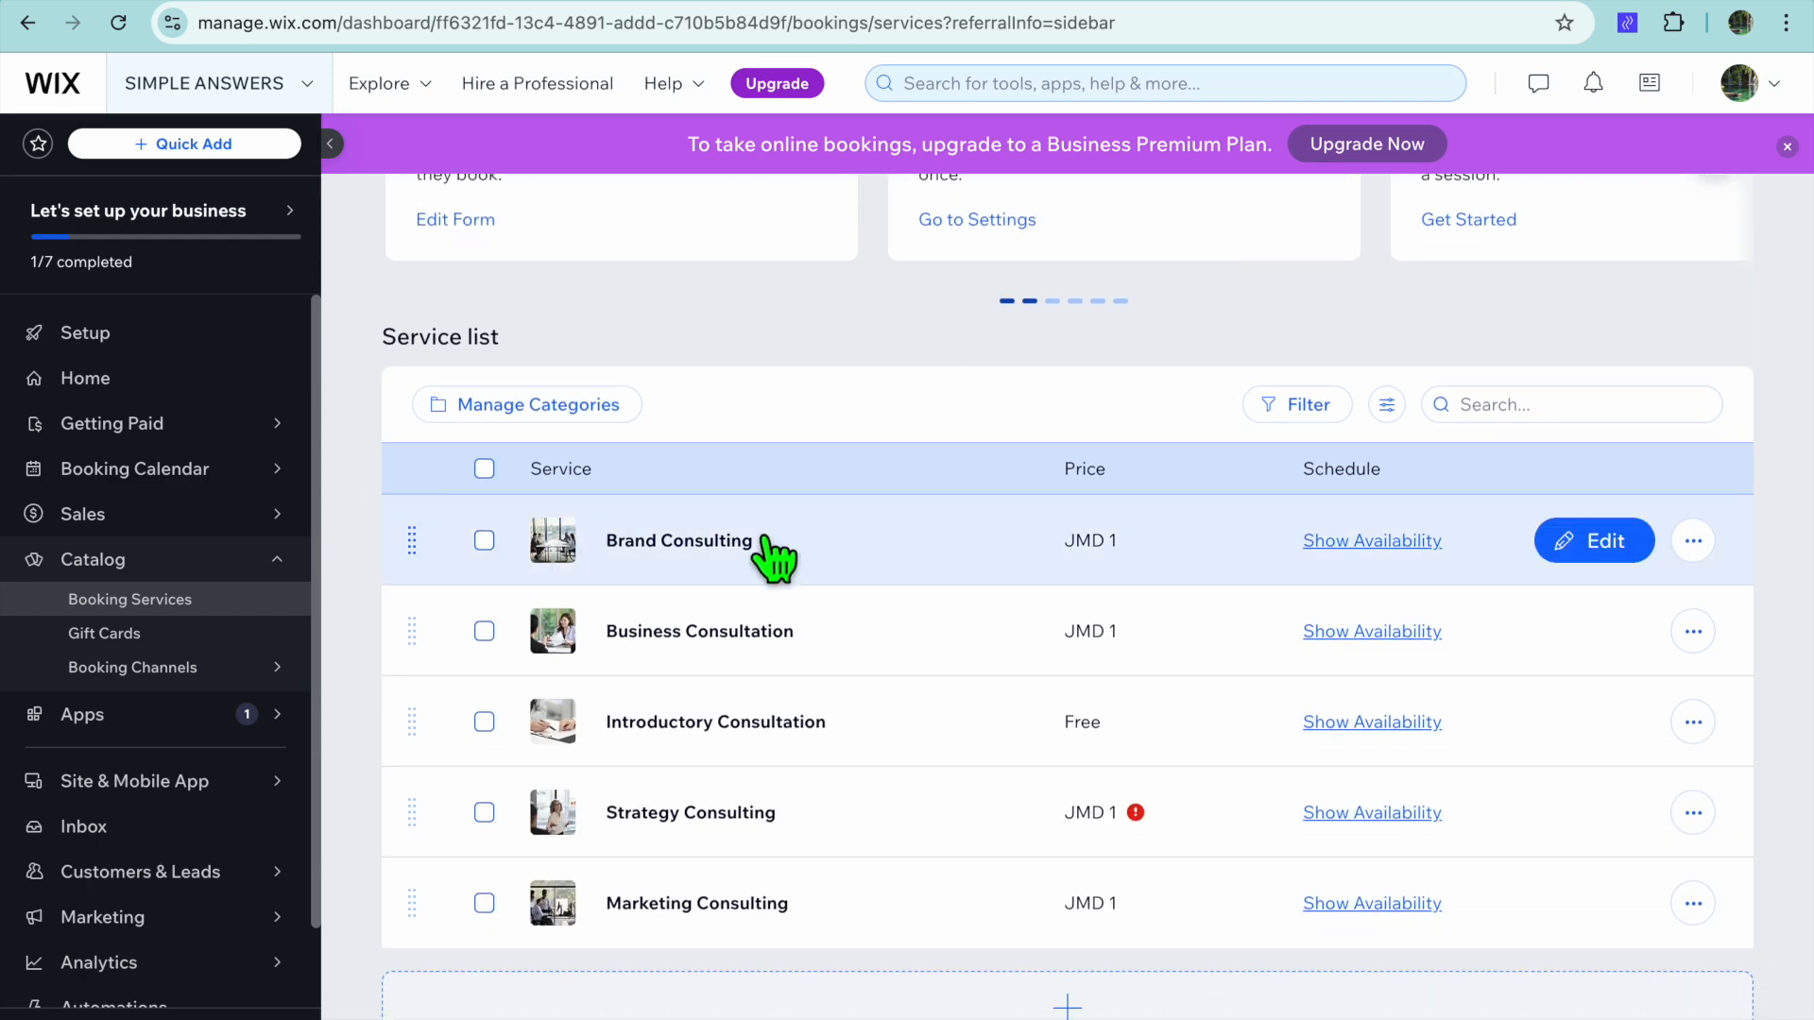
pyautogui.click(1593, 546)
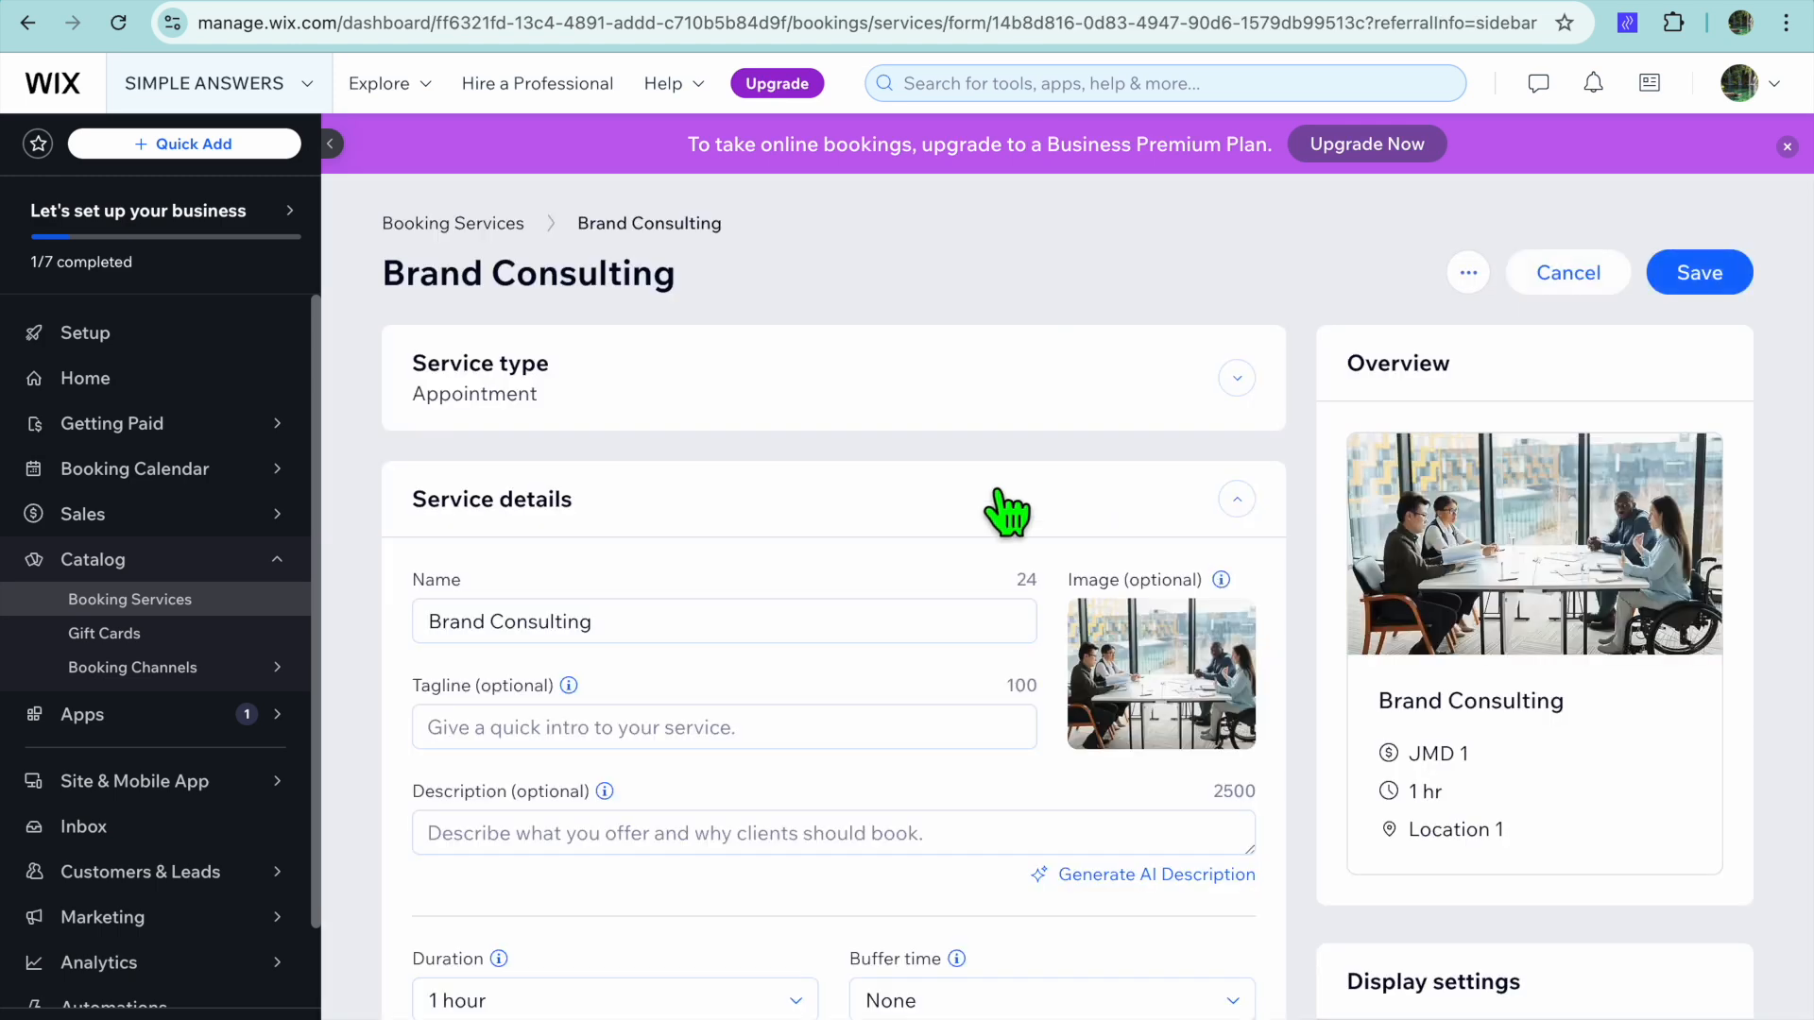
# Set the duration of the Brand Consulting service to 30 minutes.
pyautogui.scroll(-2, 1007, 510)
pyautogui.moveTo(1202, 453)
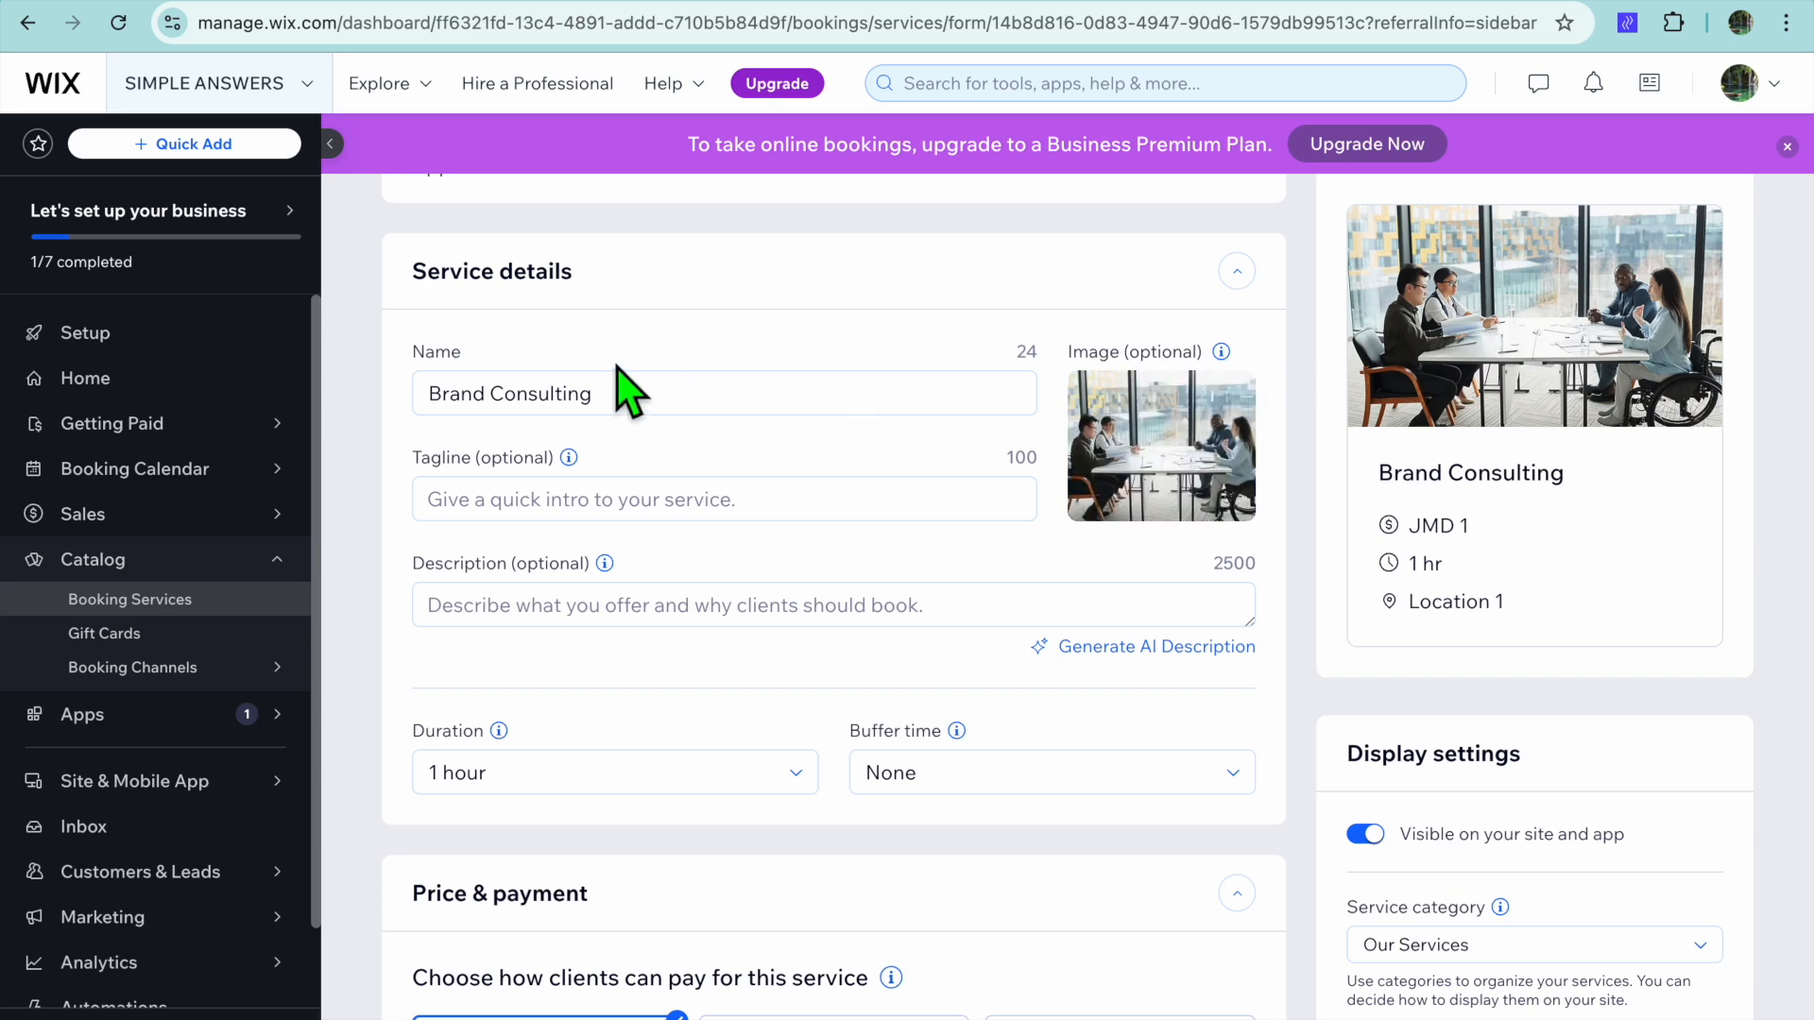
pyautogui.tripleClick(628, 395)
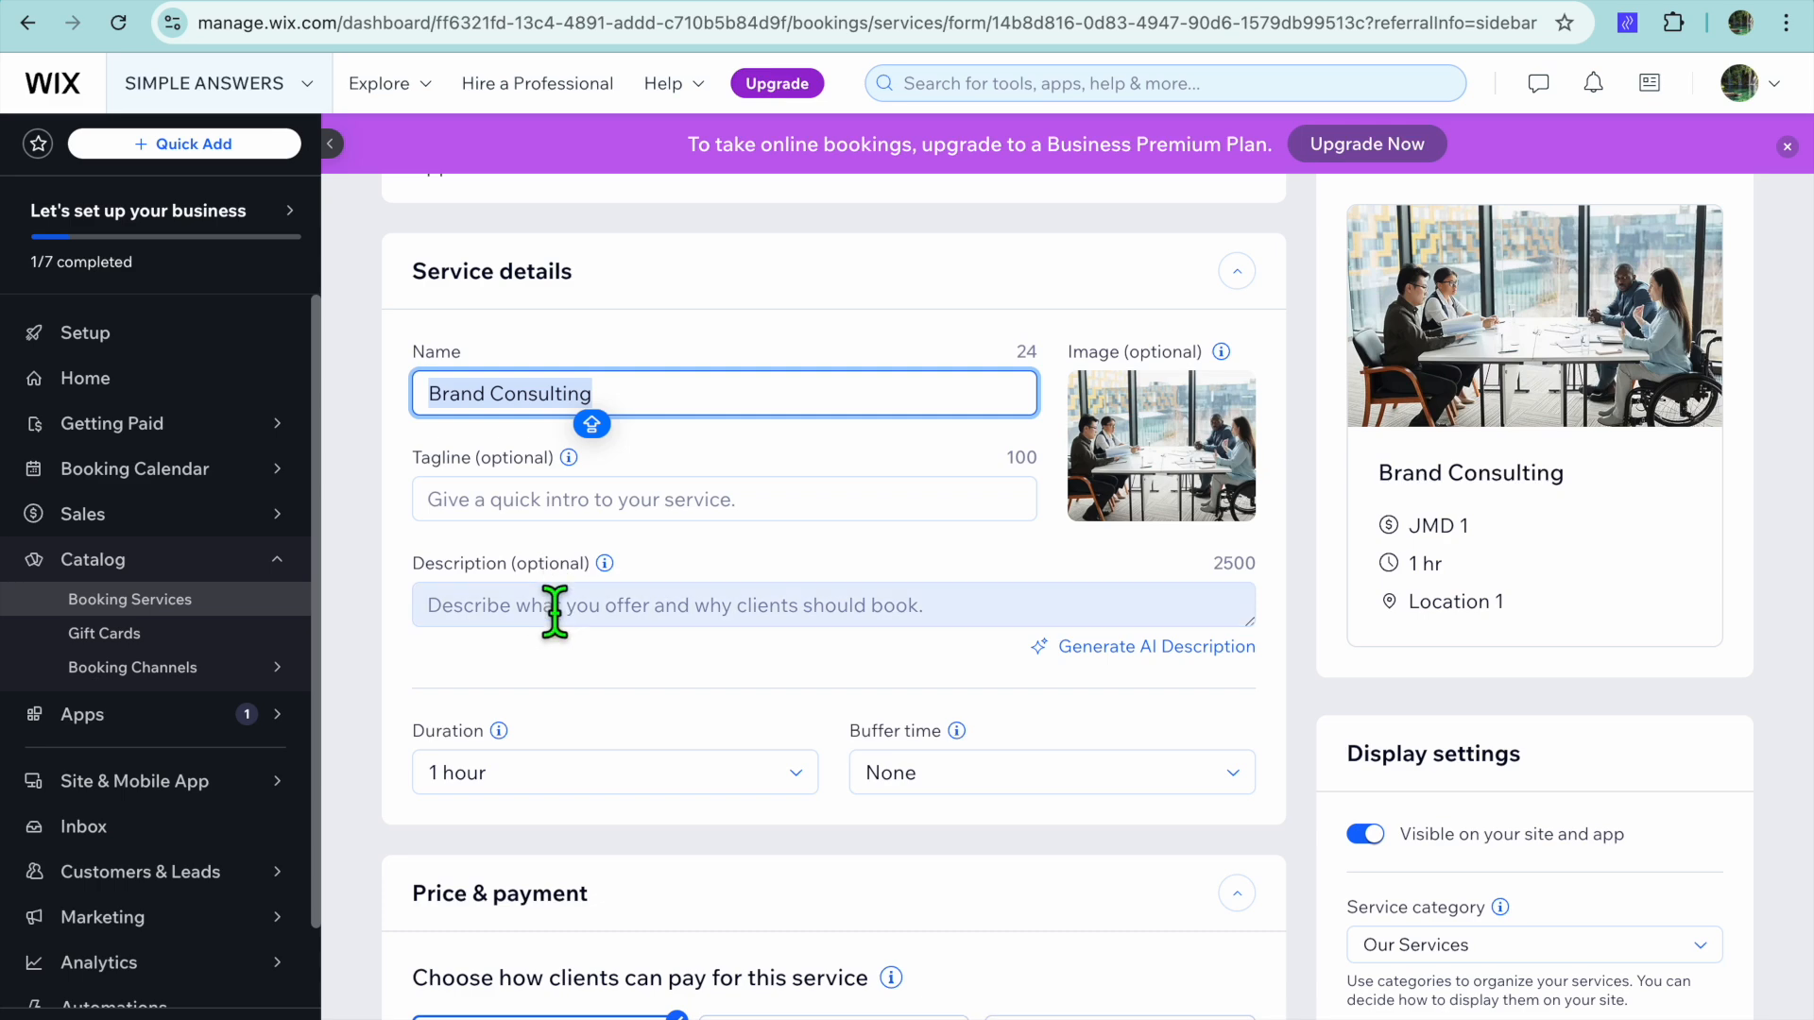
pyautogui.scroll(-3, 554, 614)
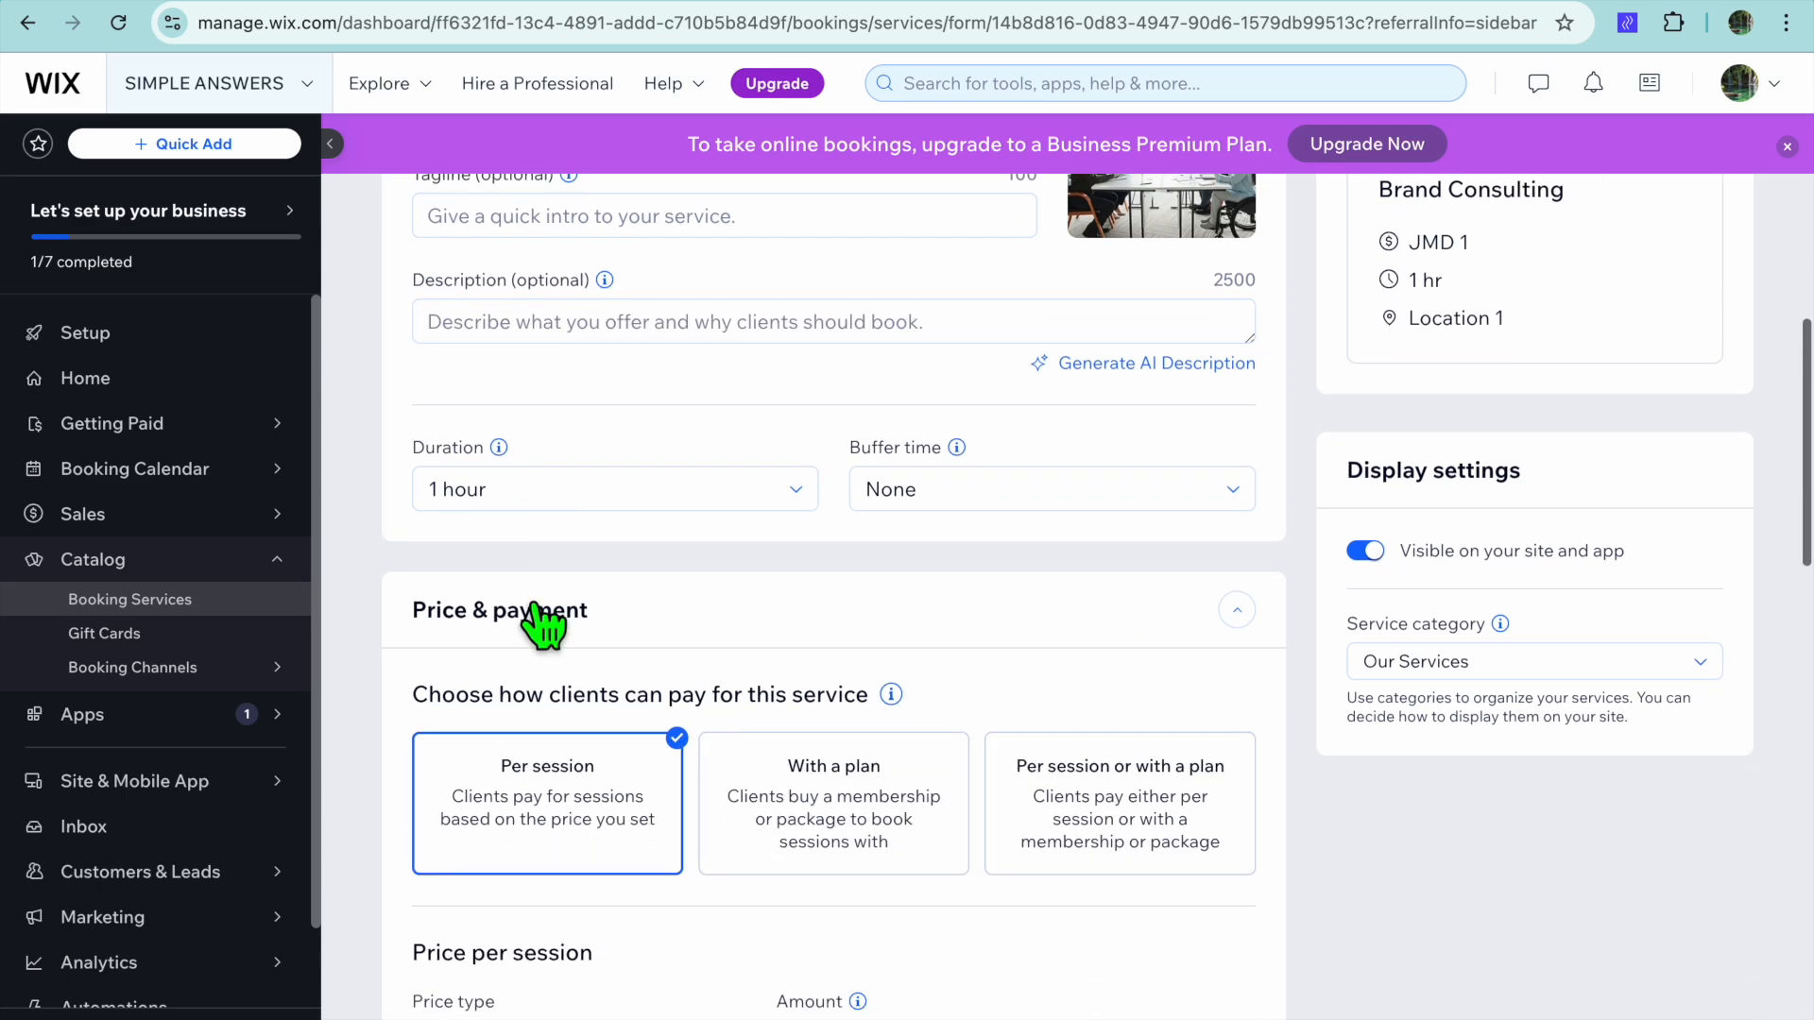
pyautogui.click(786, 492)
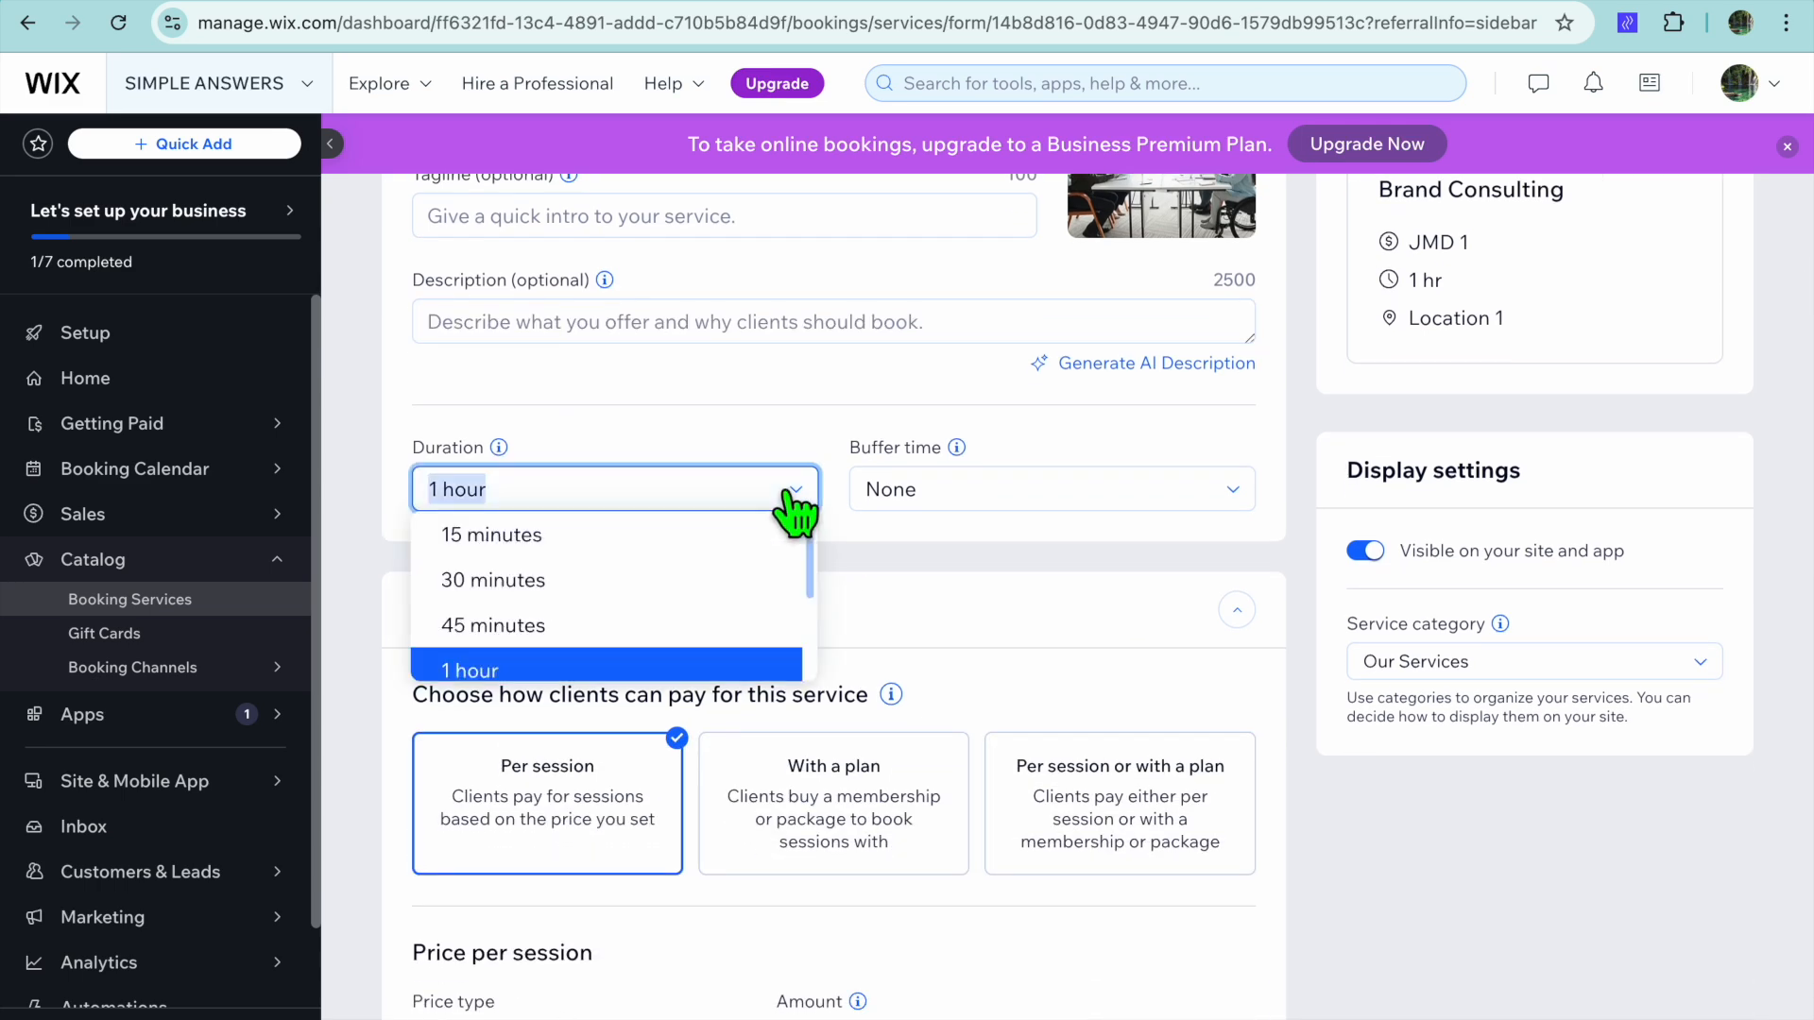
pyautogui.click(655, 582)
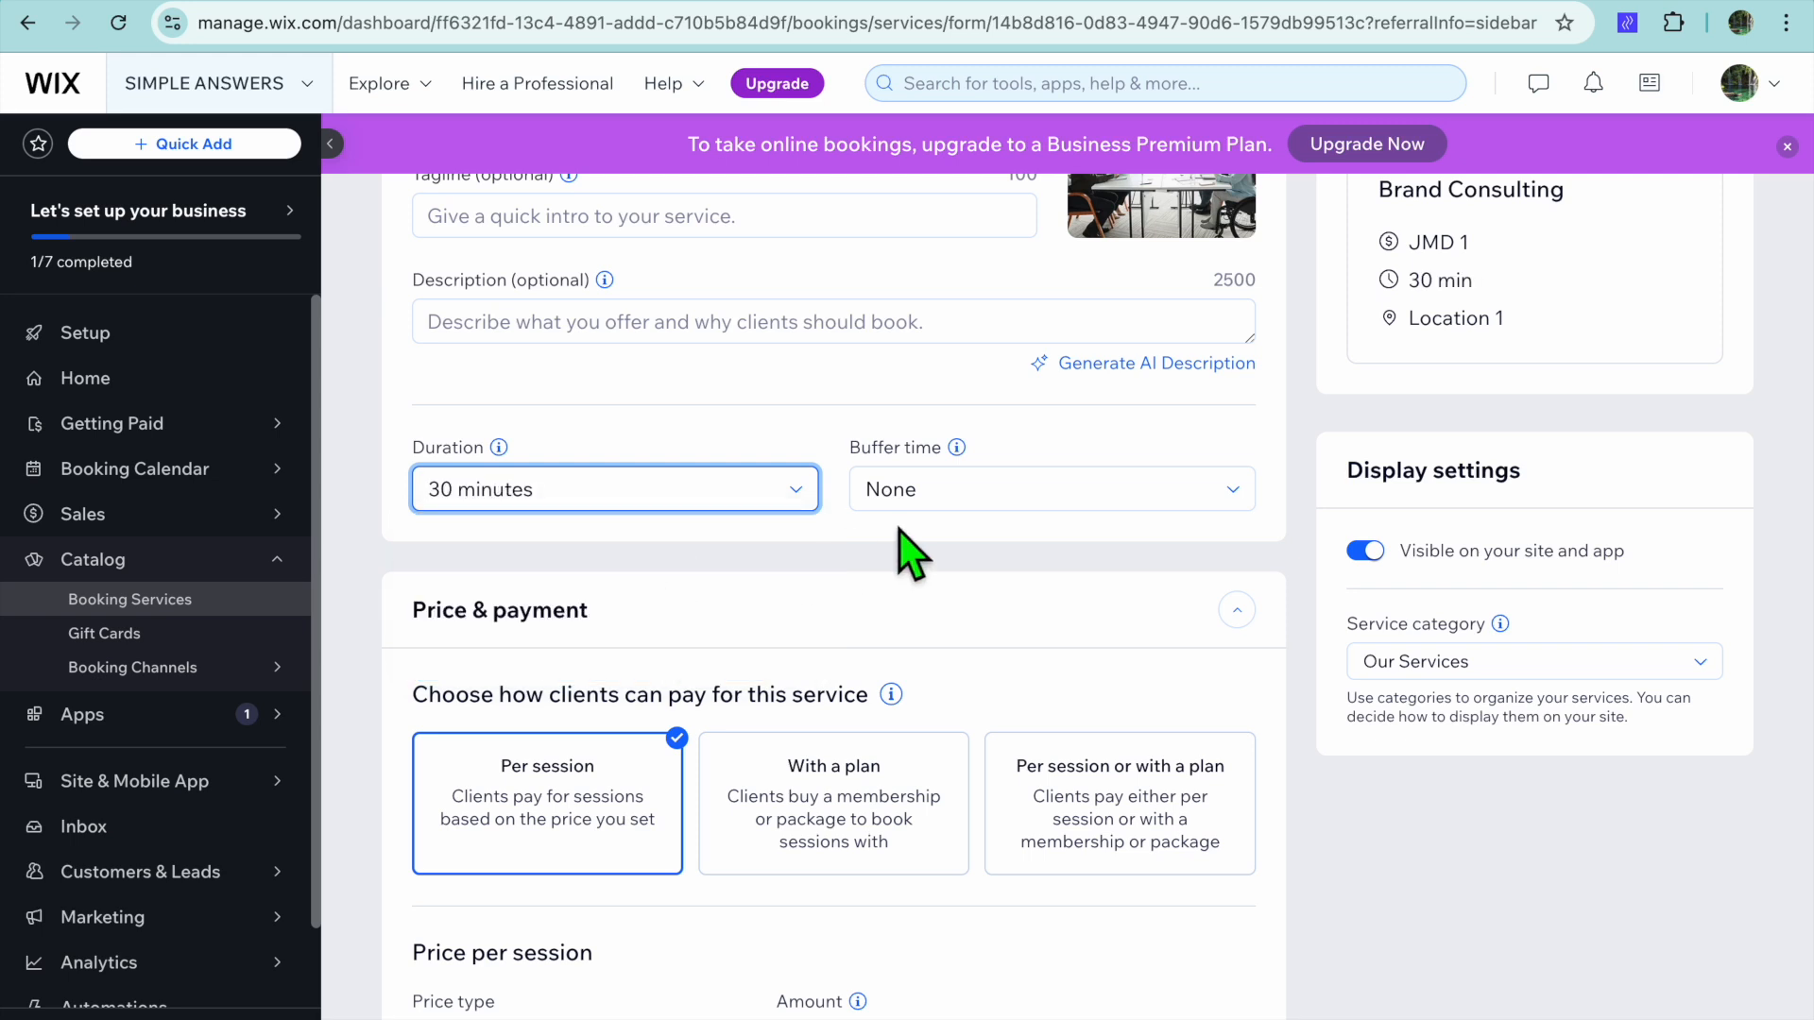
# Keep Brand Consulting at a fixed price per session and set the amount to J$ 10.
pyautogui.scroll(-1, 945, 519)
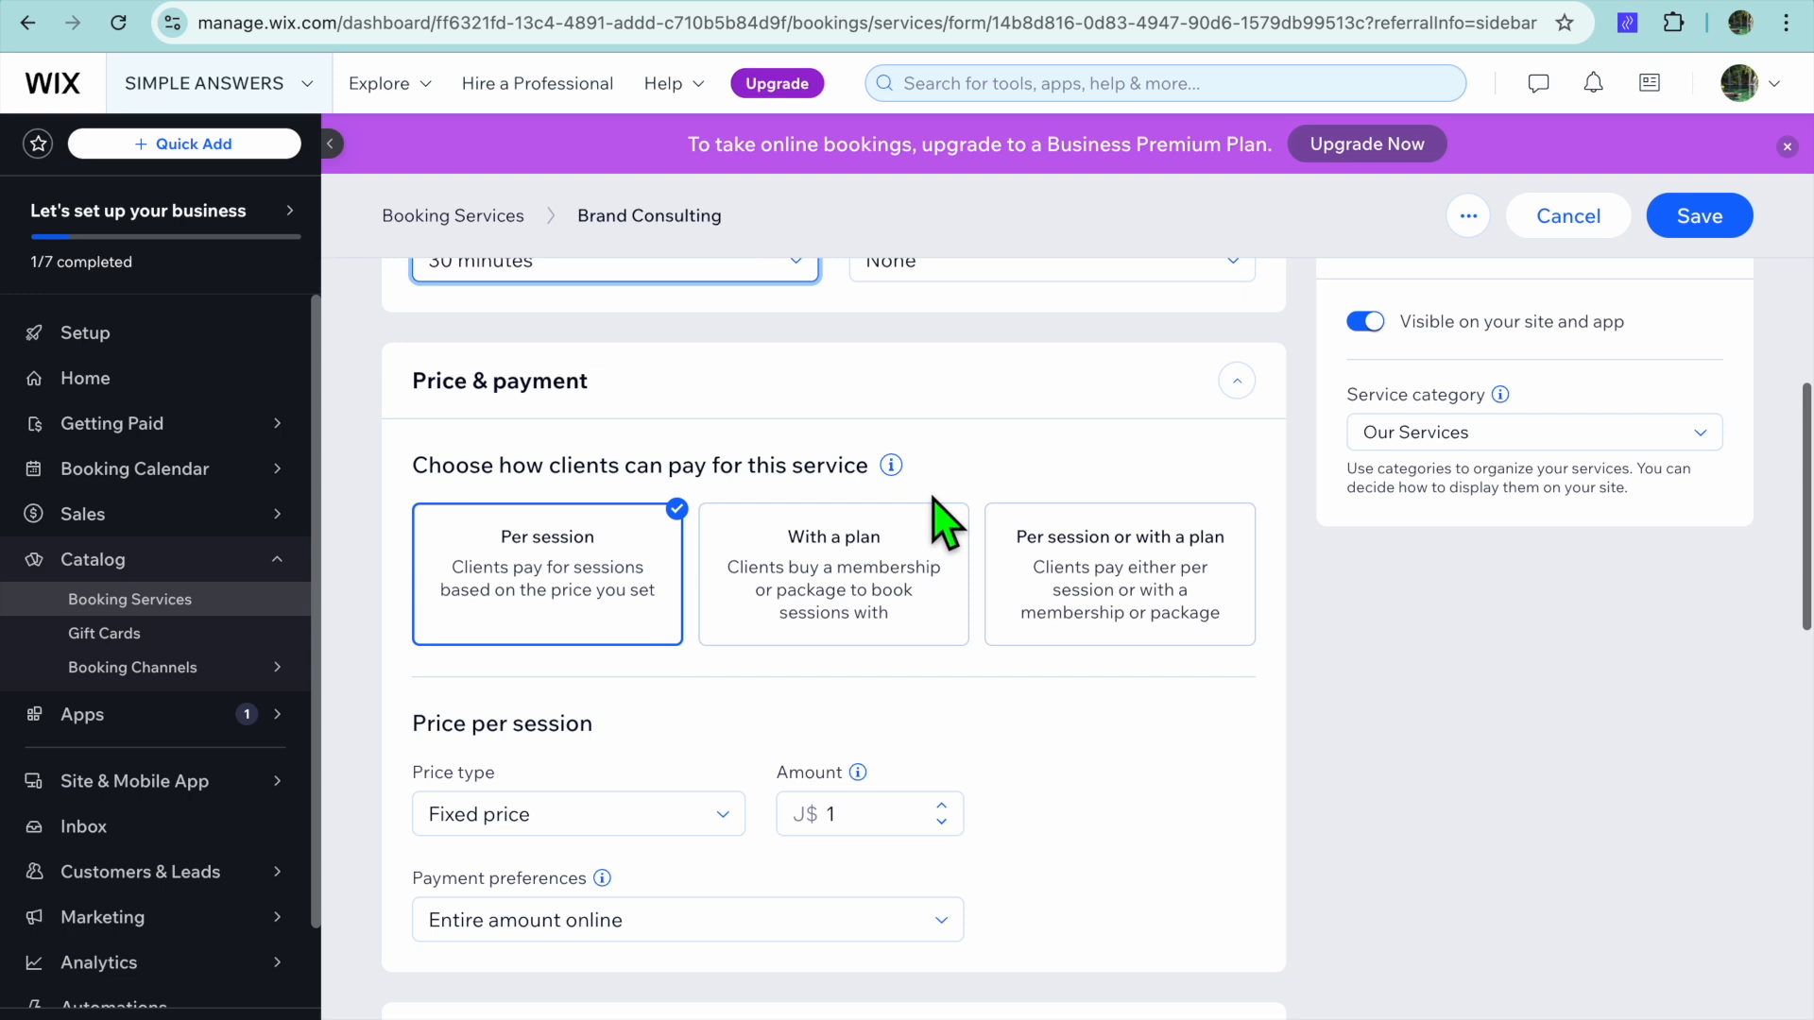
pyautogui.scroll(-3, 943, 520)
pyautogui.scroll(1, 945, 522)
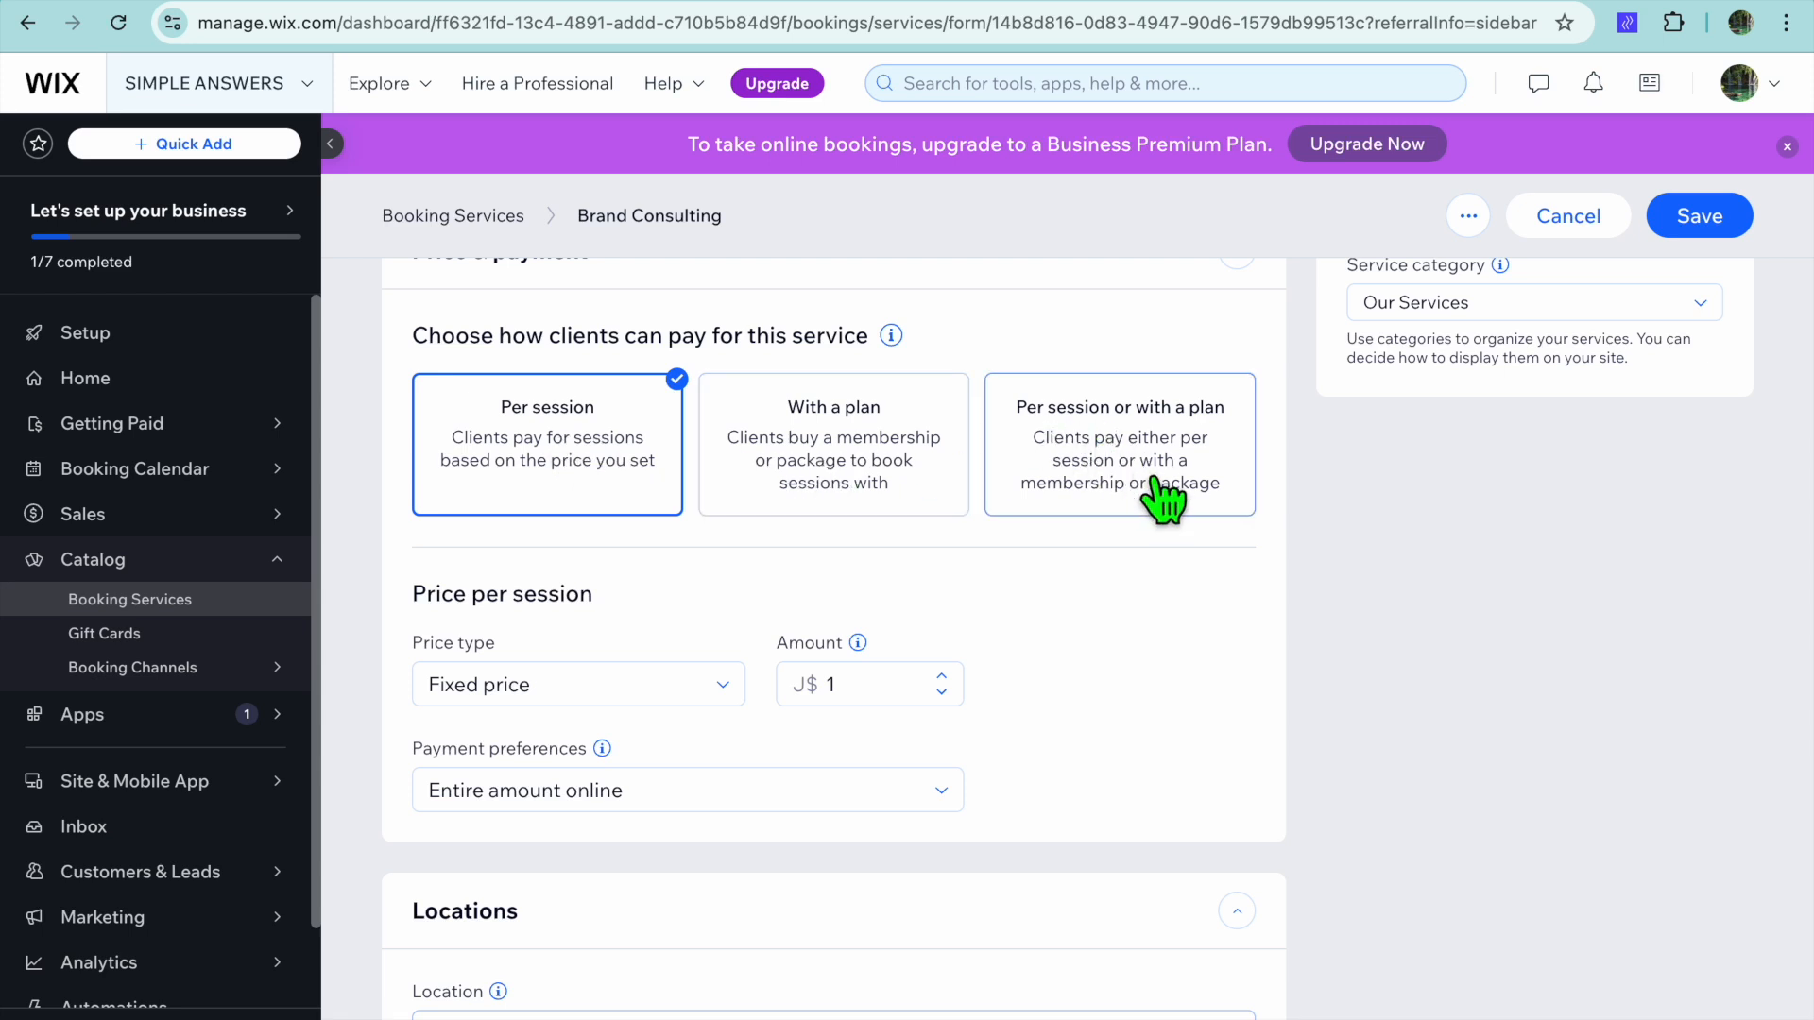
pyautogui.click(702, 698)
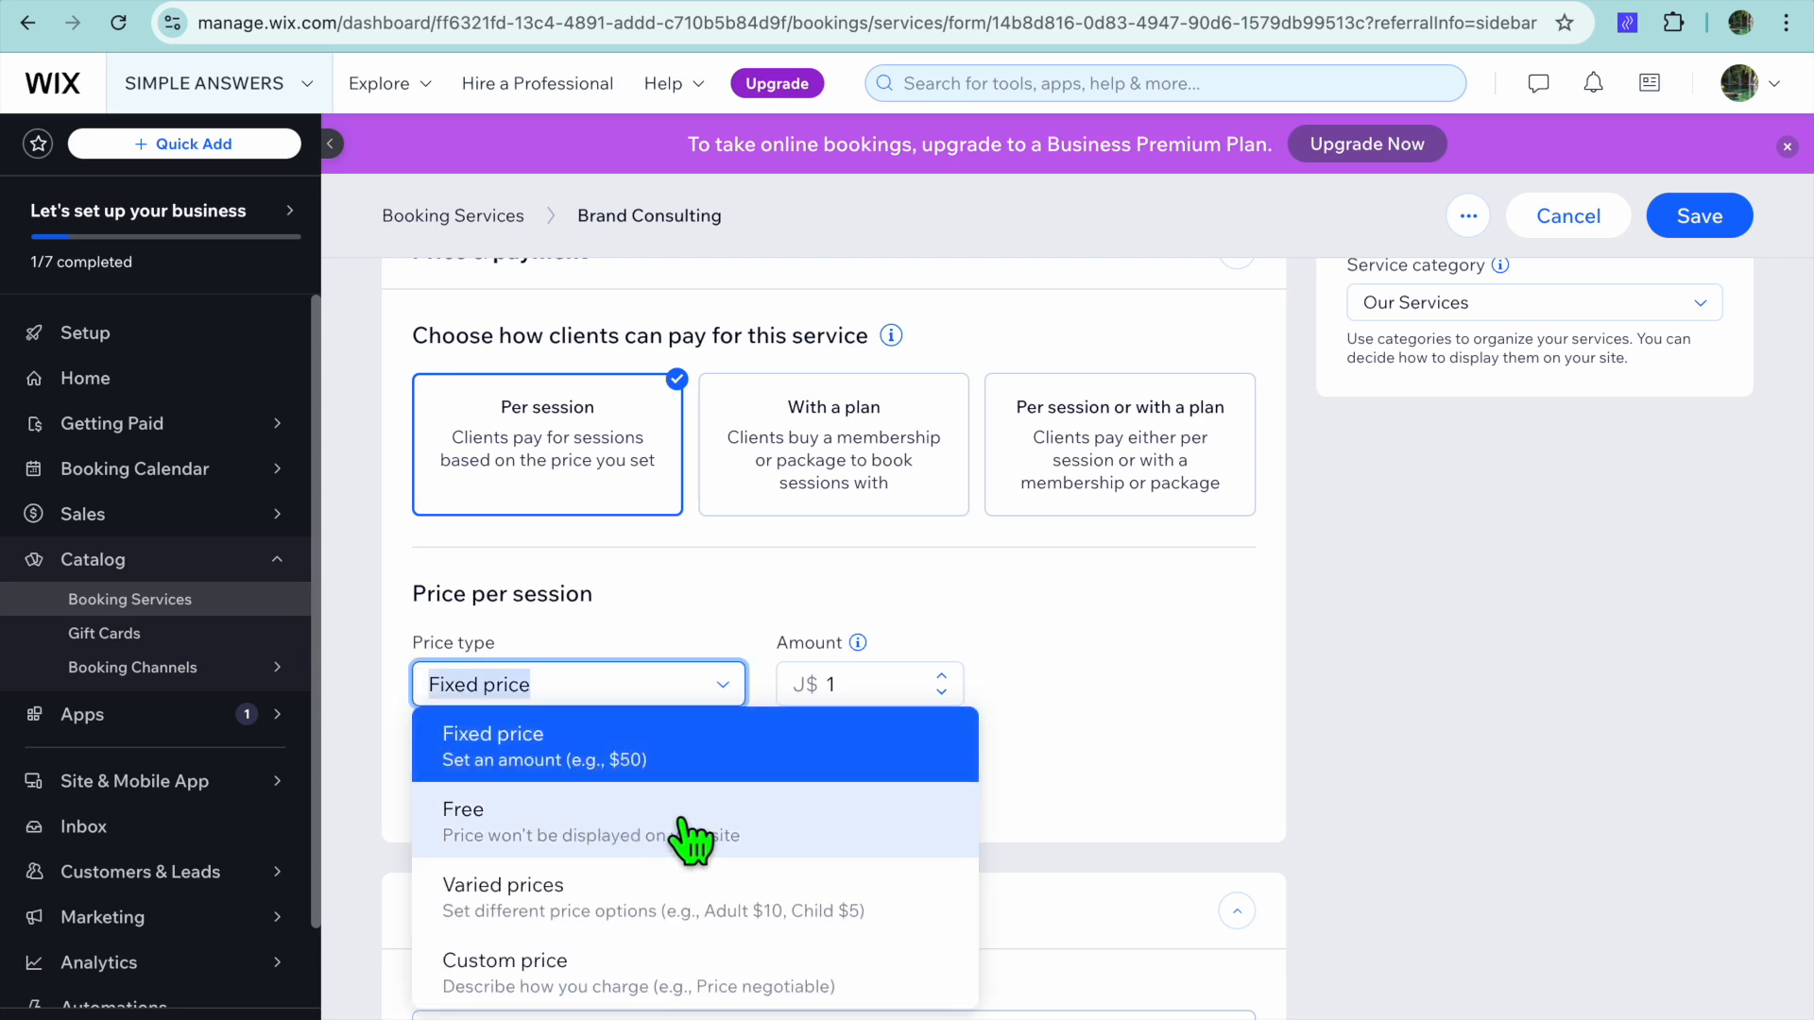
pyautogui.click(888, 684)
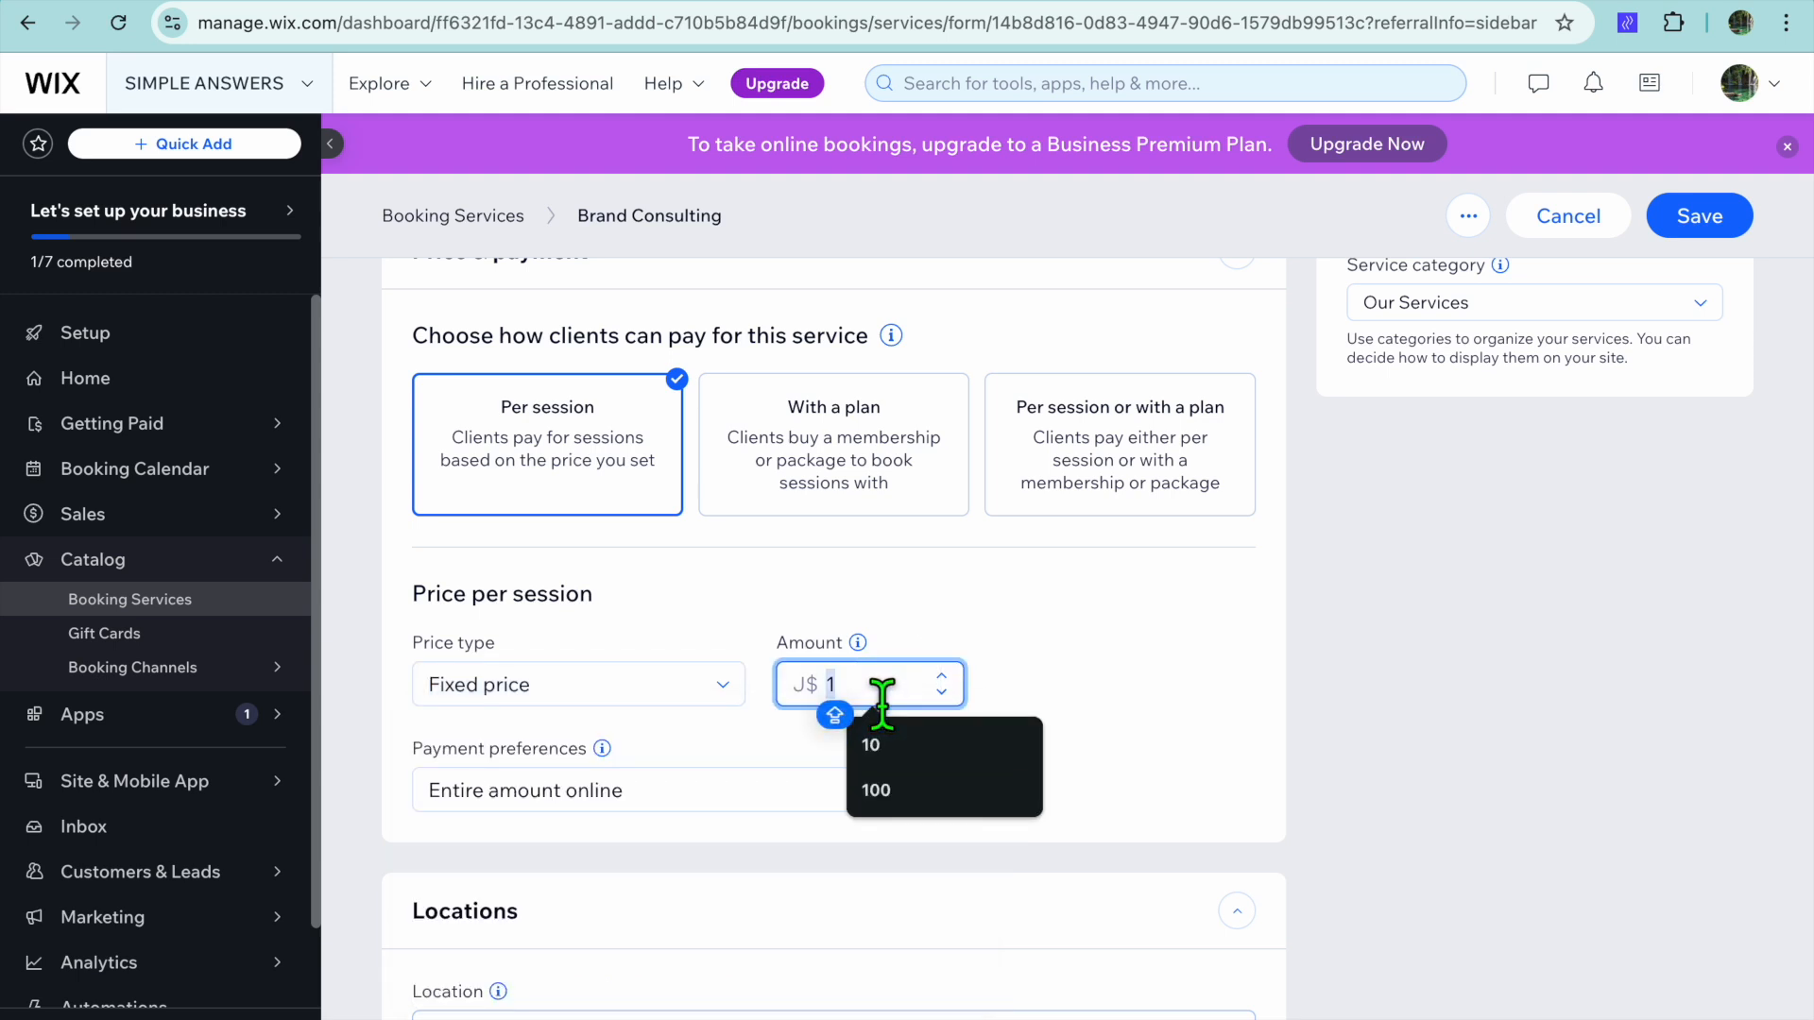
pyautogui.click(916, 747)
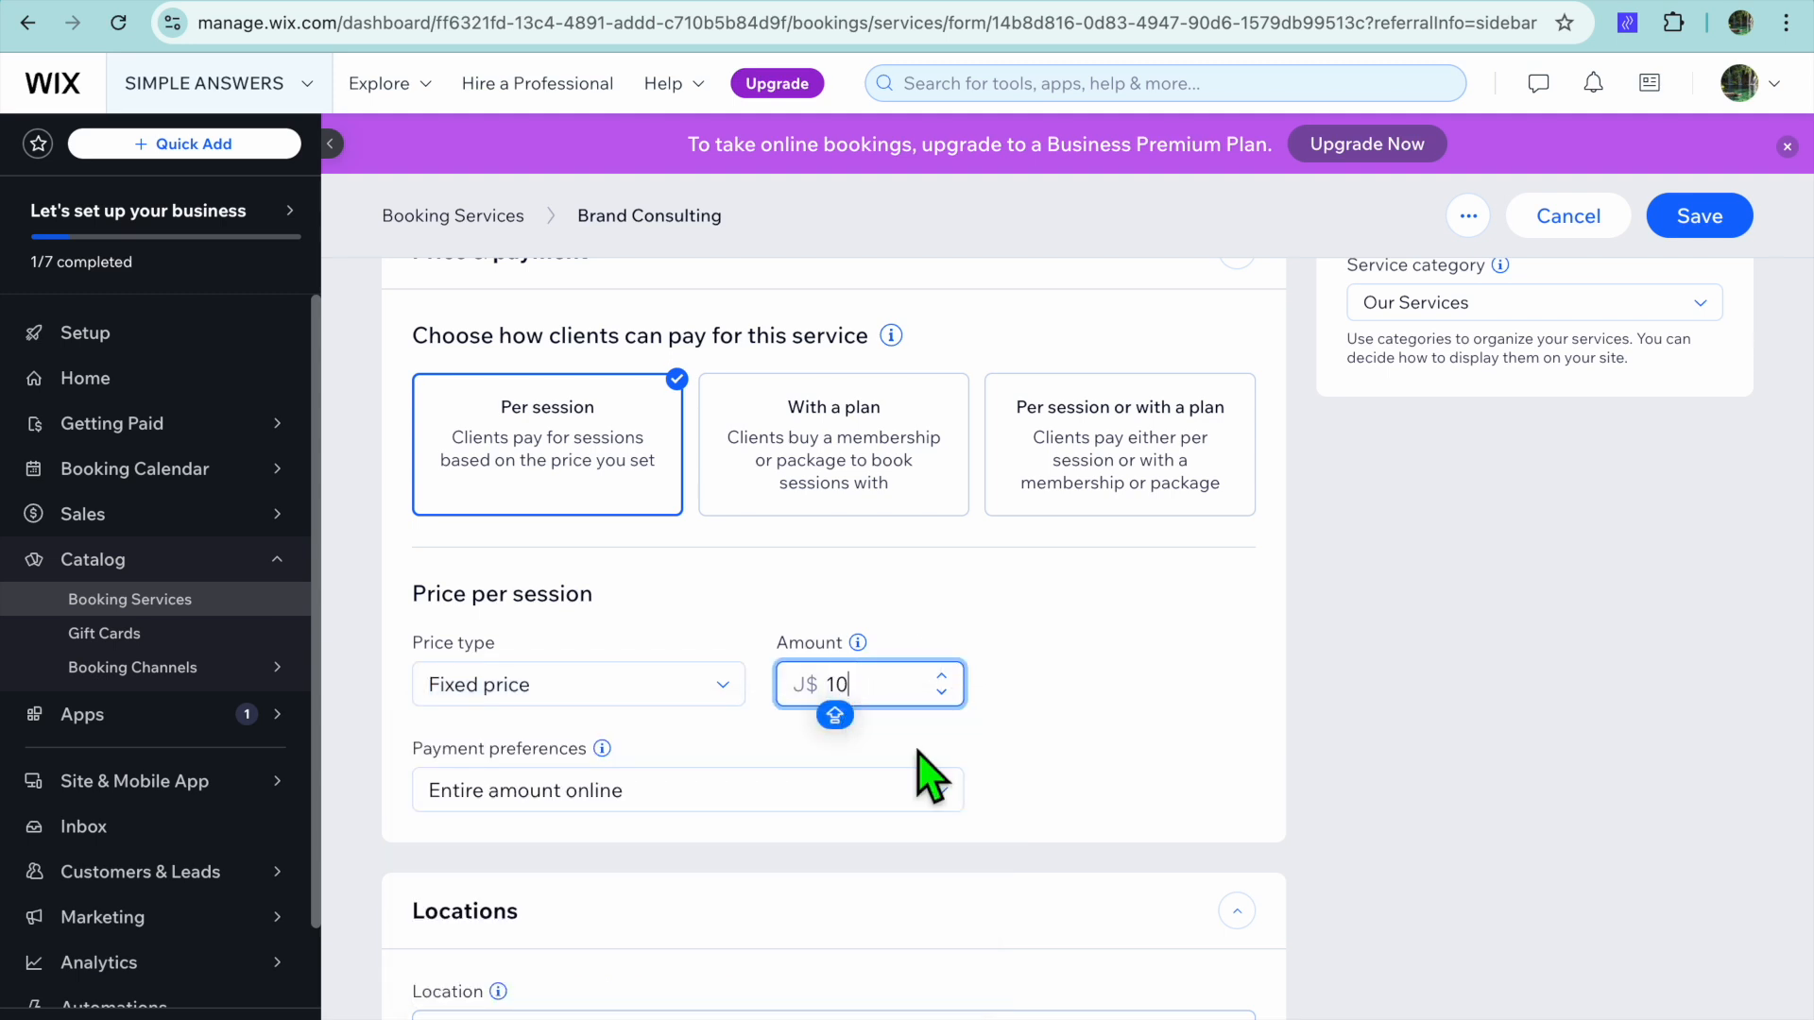
# Save the Brand Consulting service with its existing location and staff settings, and dismiss the premium upgrade offer.
pyautogui.scroll(-4, 1121, 786)
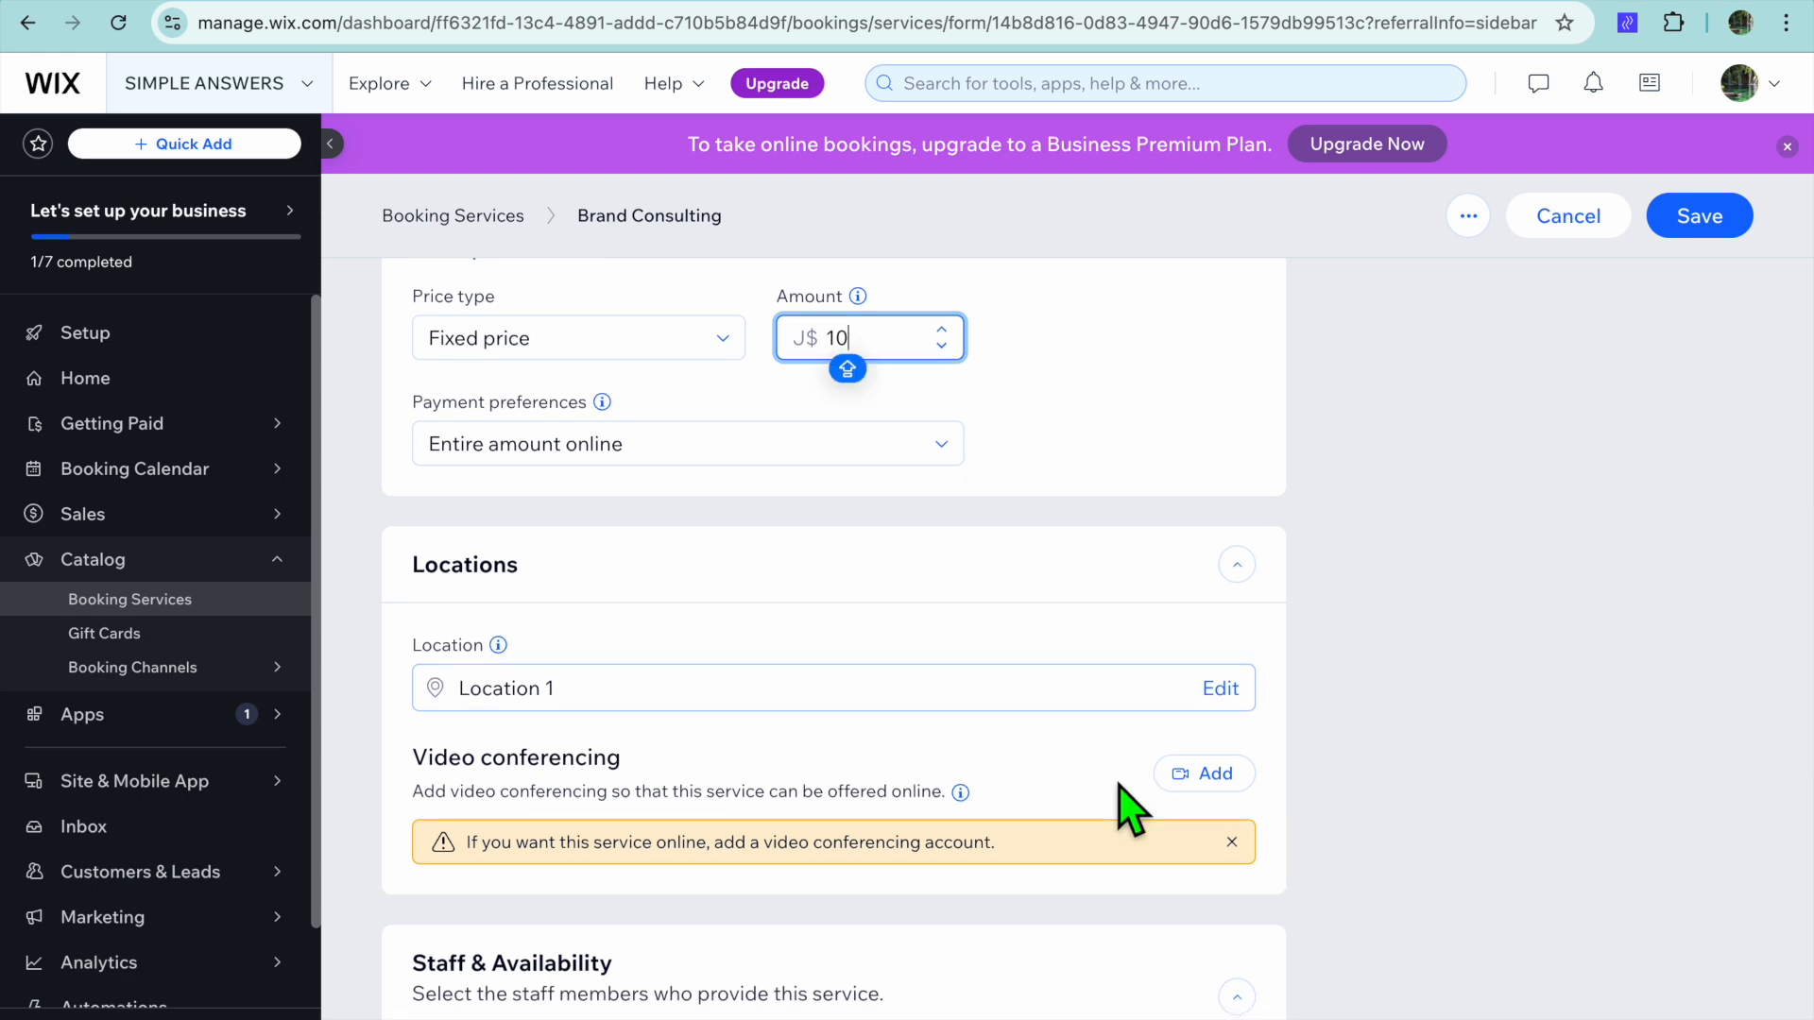
pyautogui.scroll(-3, 1130, 811)
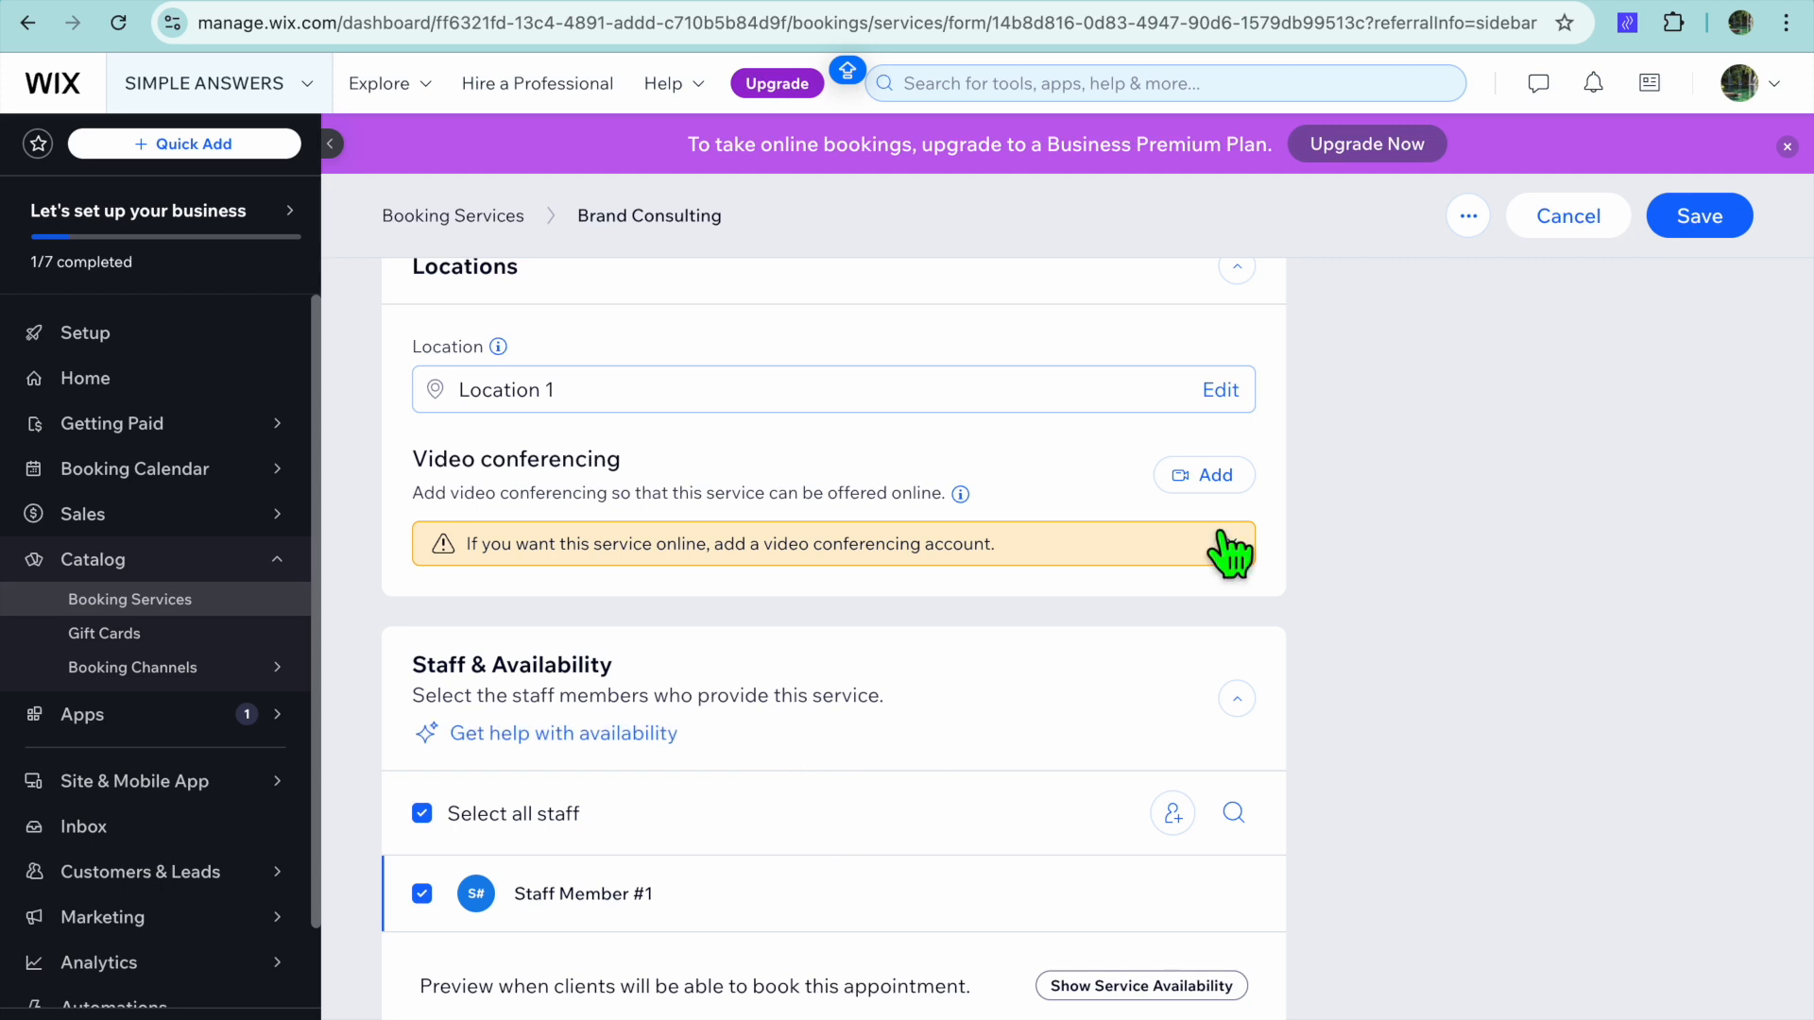
pyautogui.click(1696, 219)
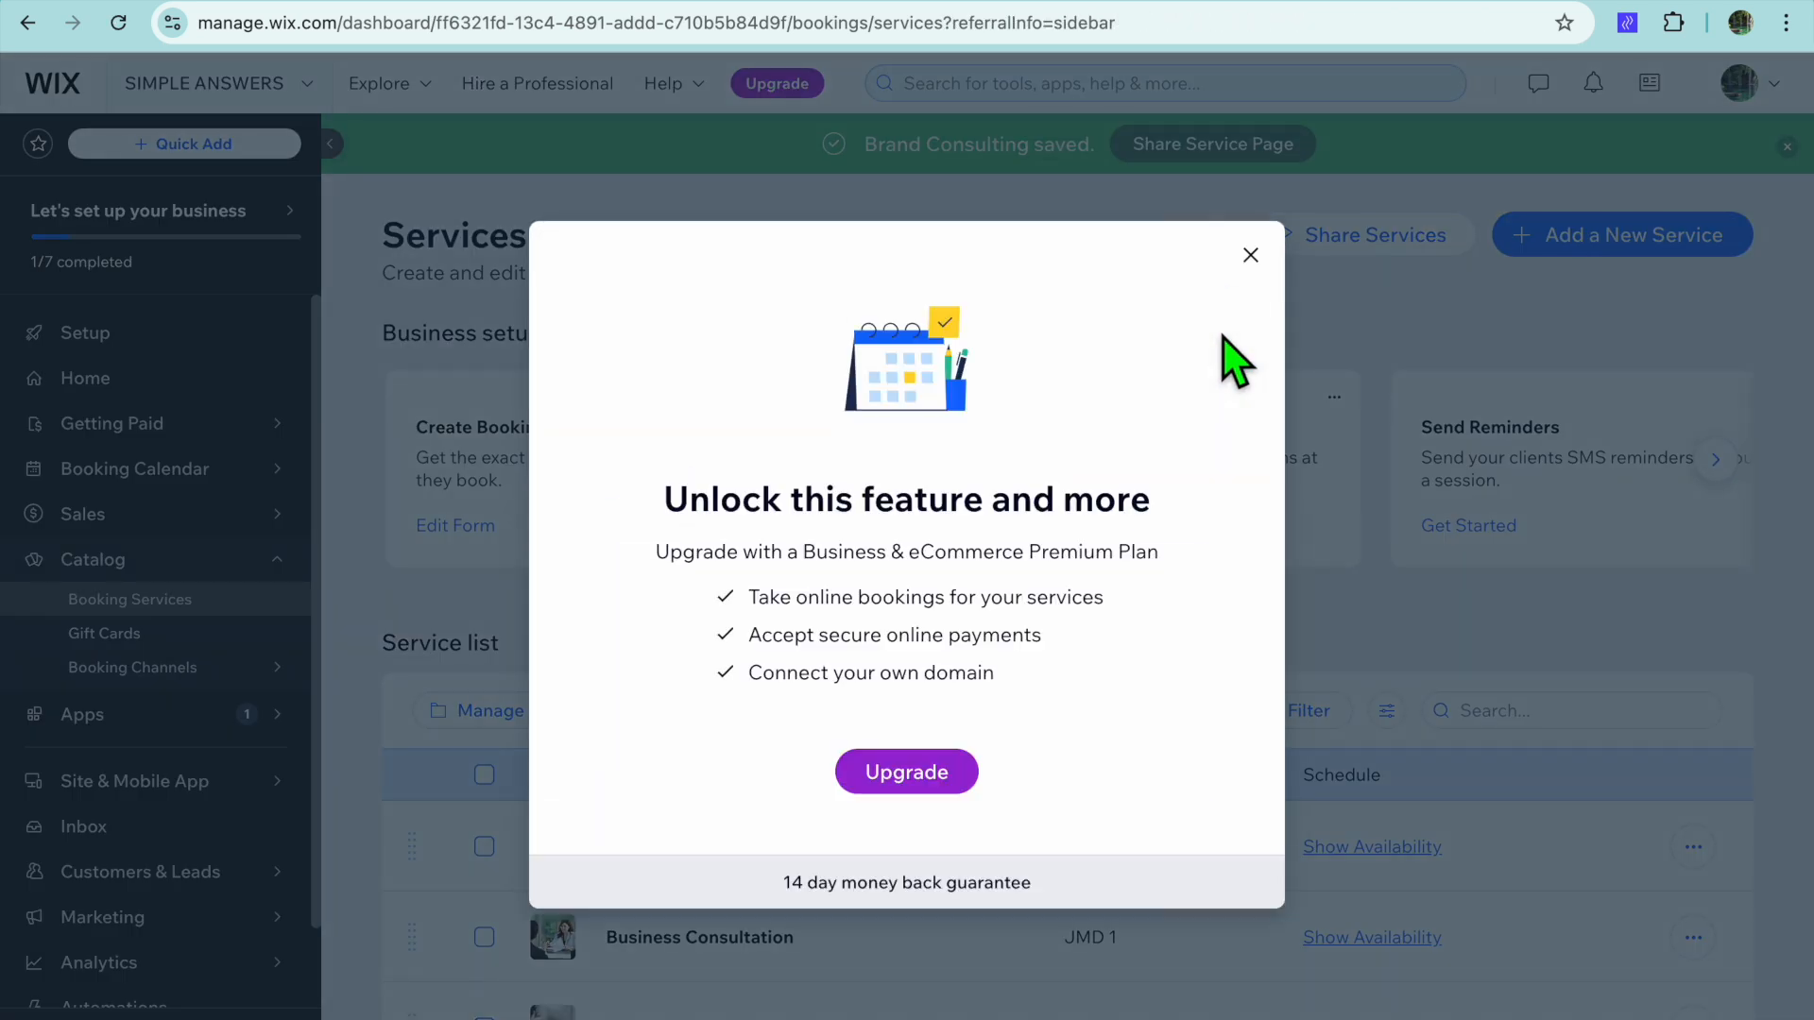
pyautogui.click(1247, 253)
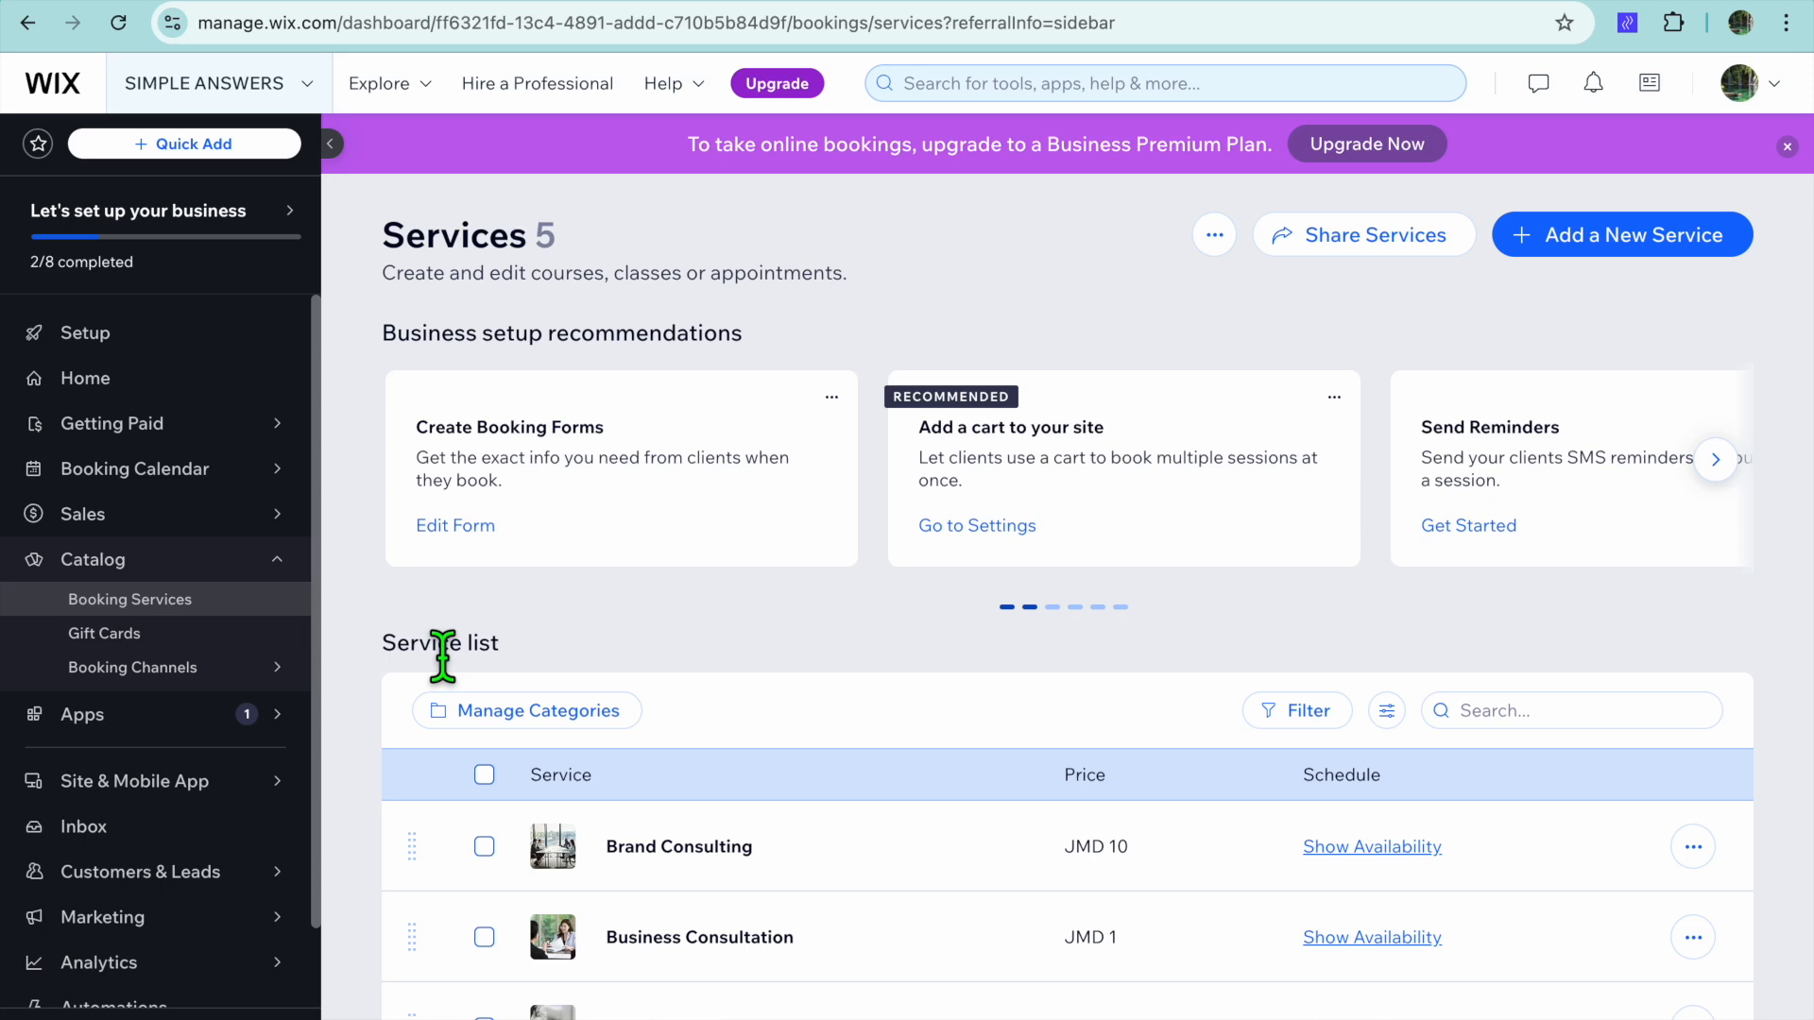
# Open the booking calendar to view the scheduled sessions.
pyautogui.moveTo(175, 436)
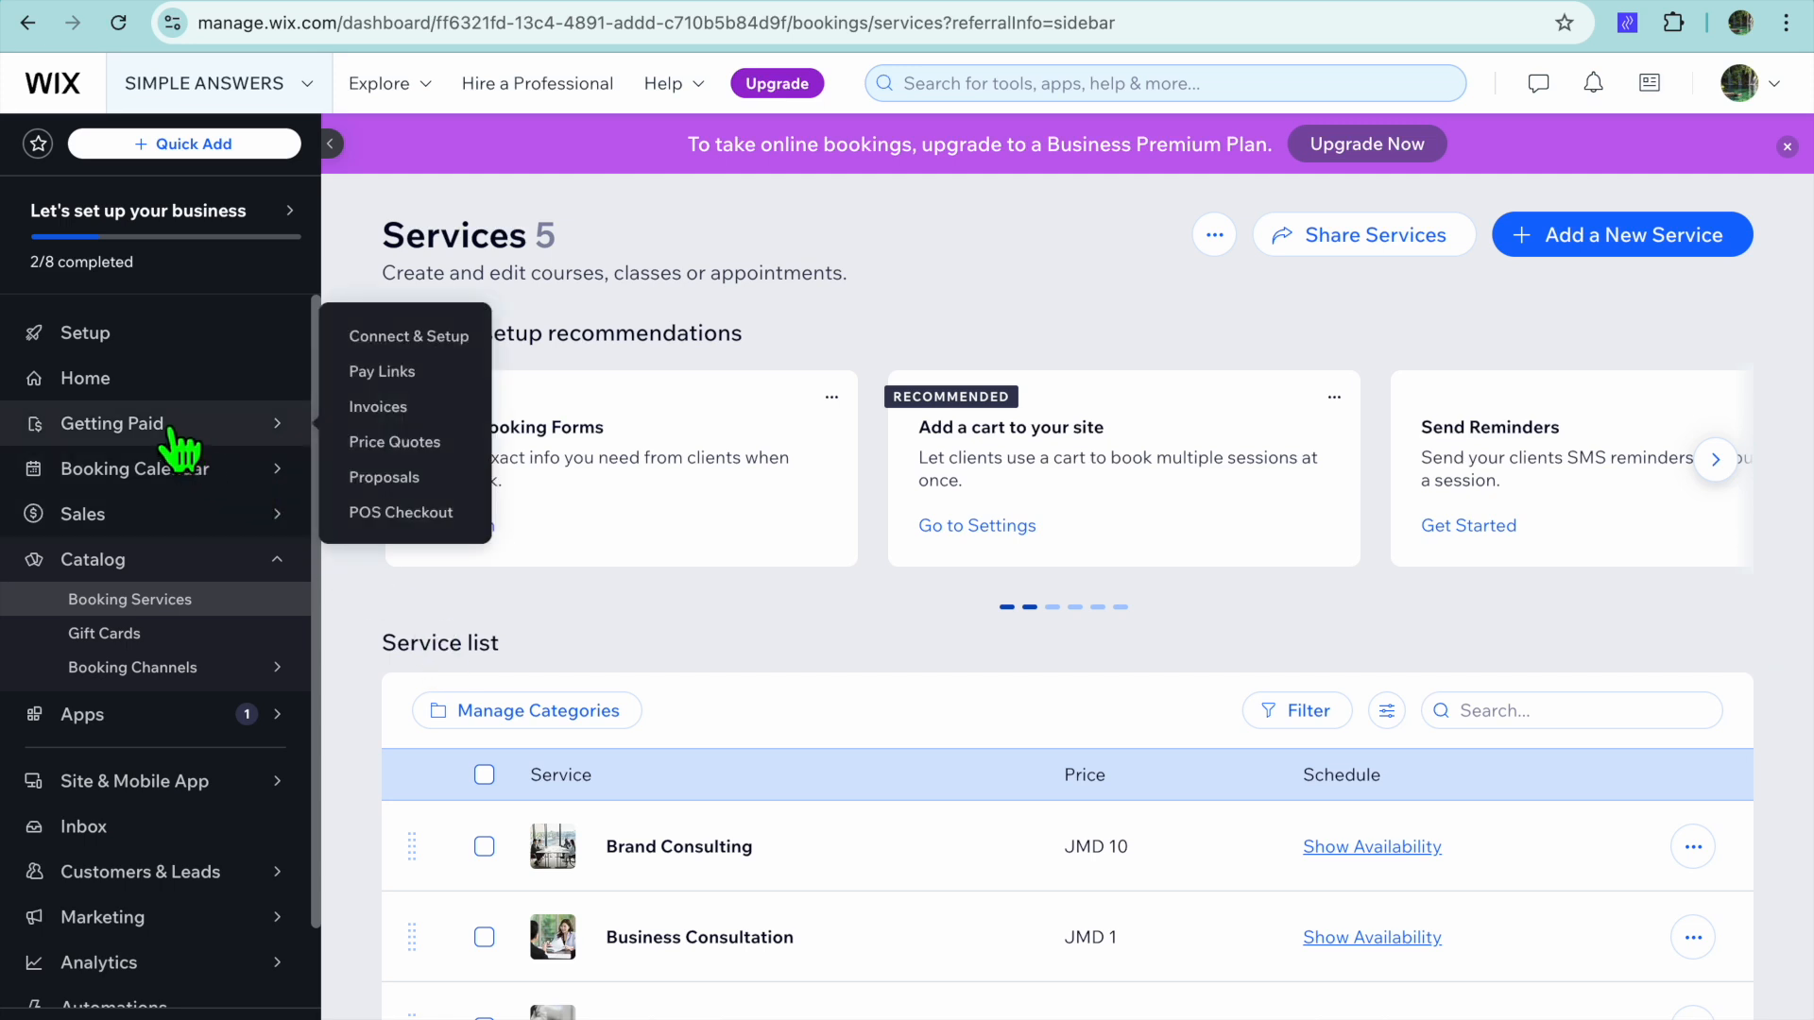
pyautogui.moveTo(187, 484)
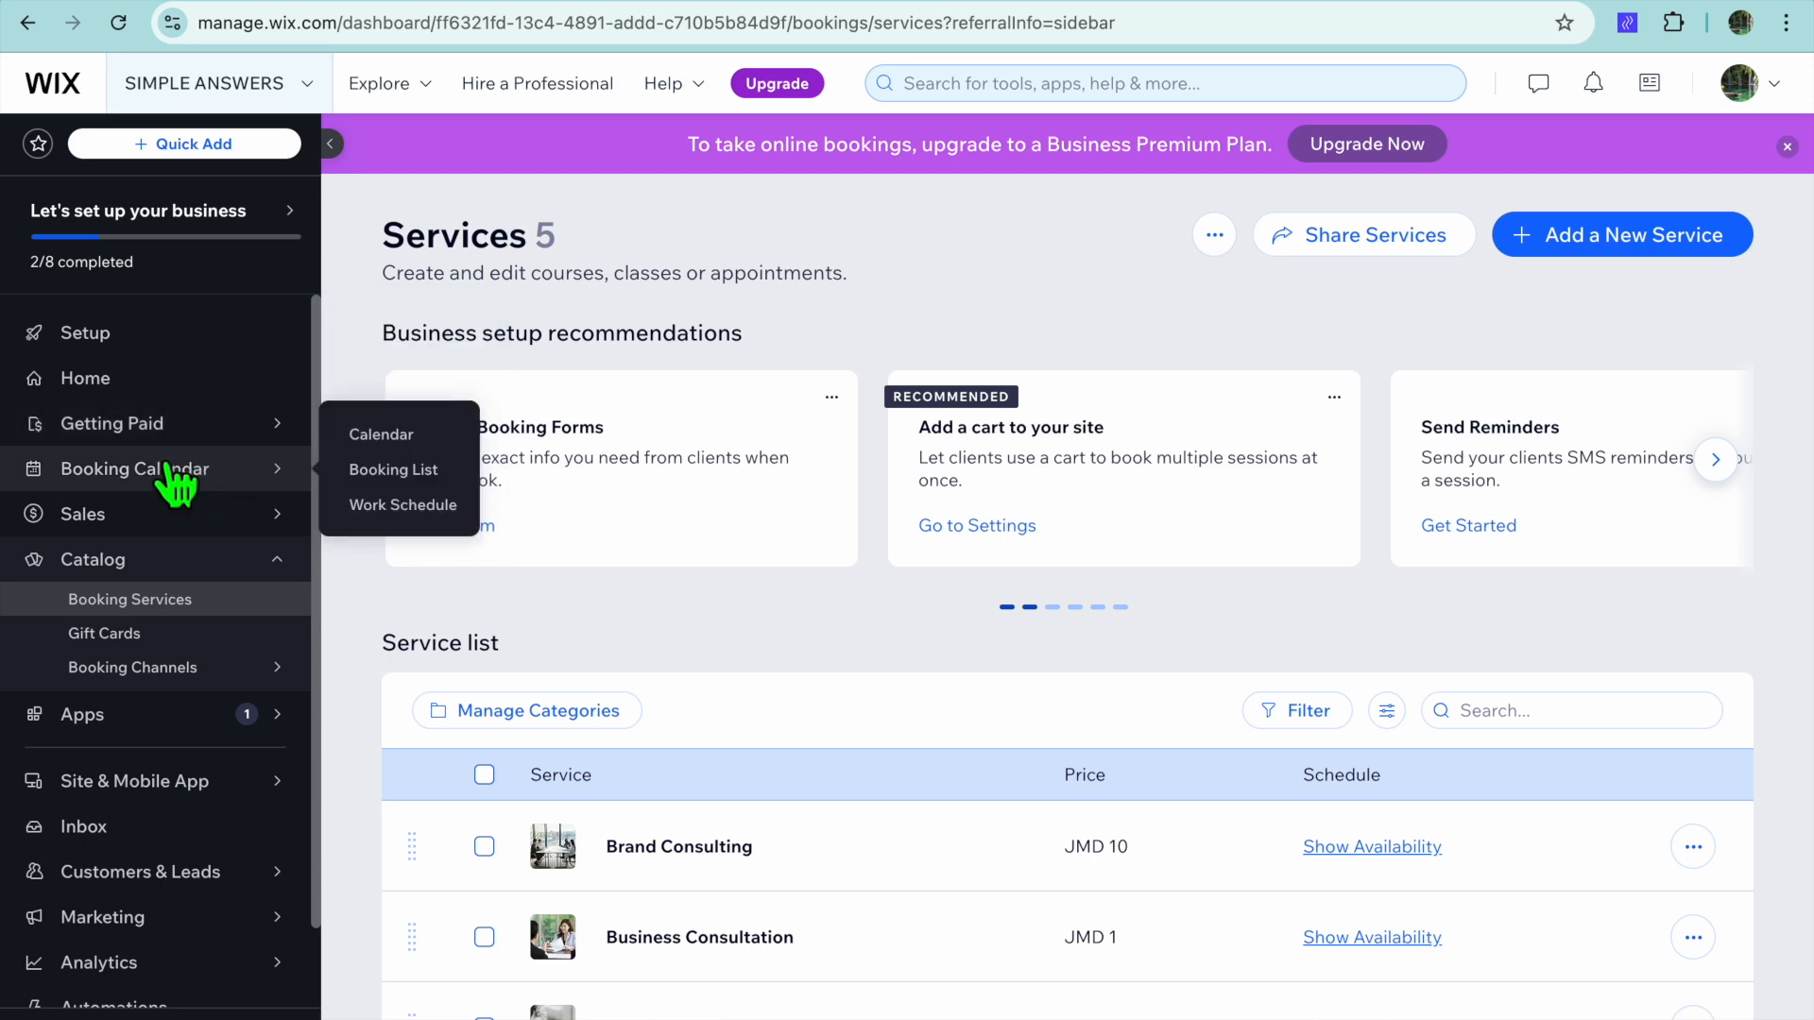
pyautogui.click(173, 473)
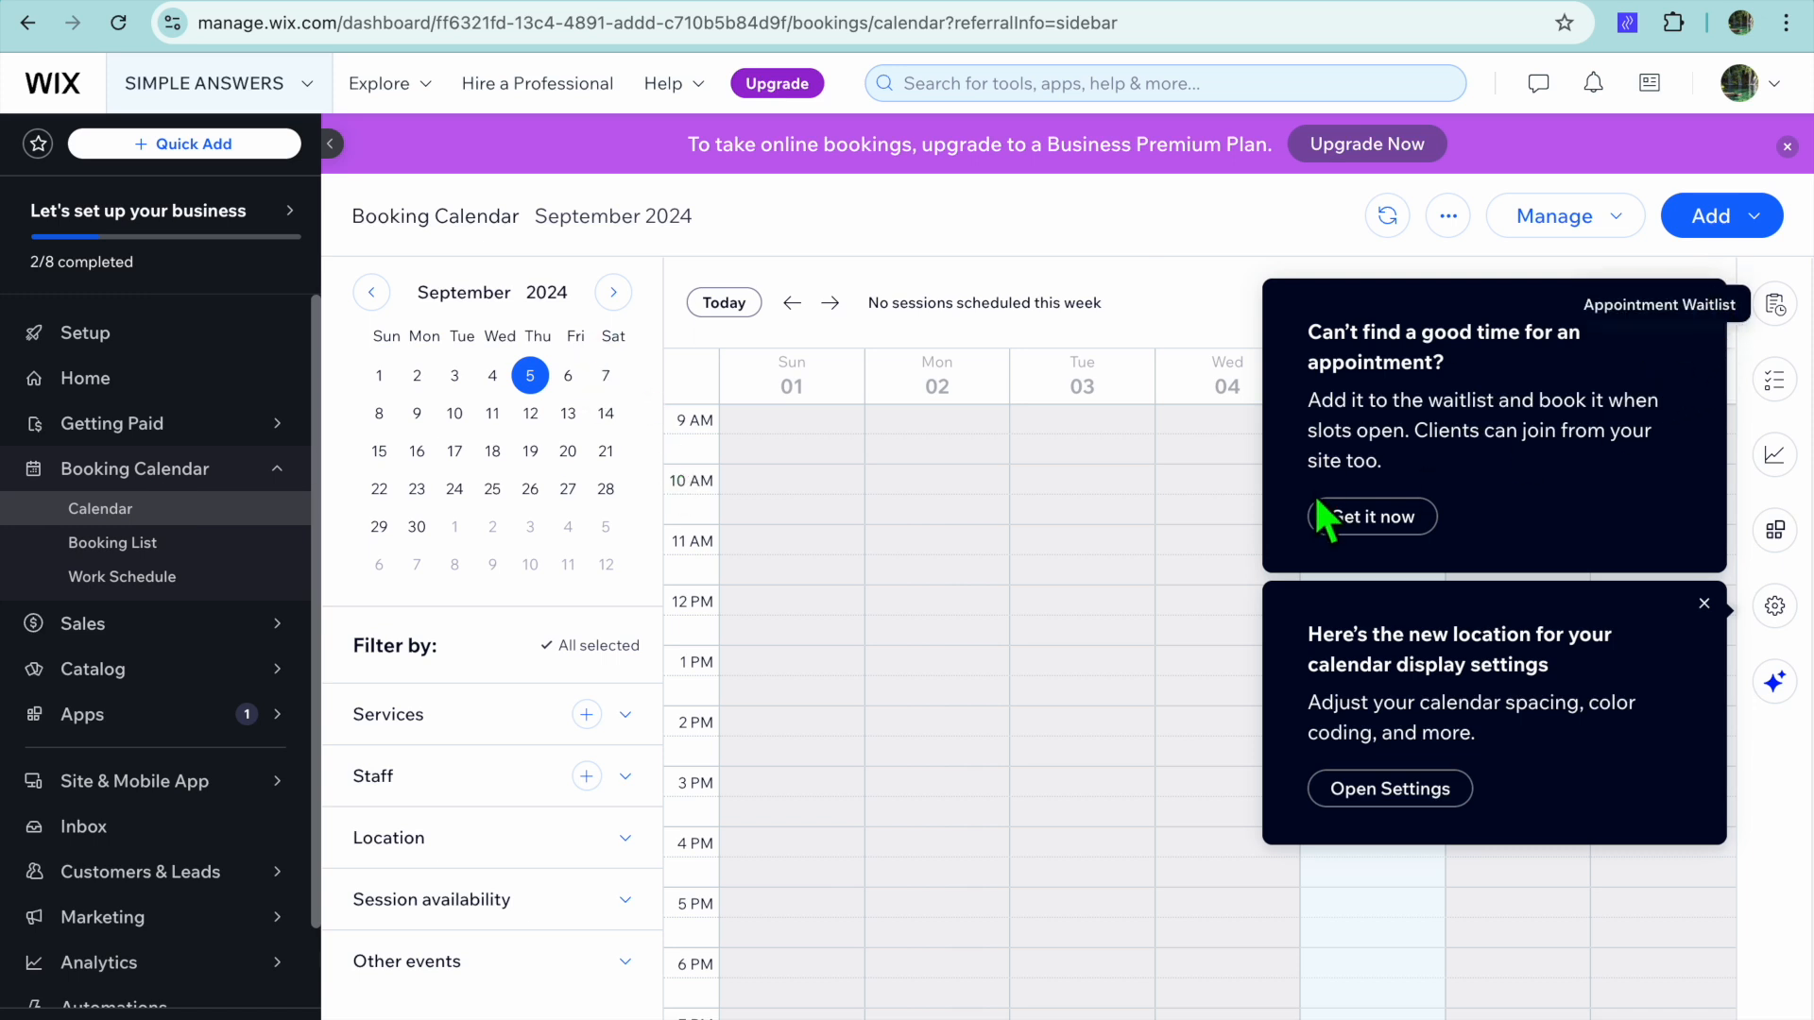
pyautogui.click(1738, 226)
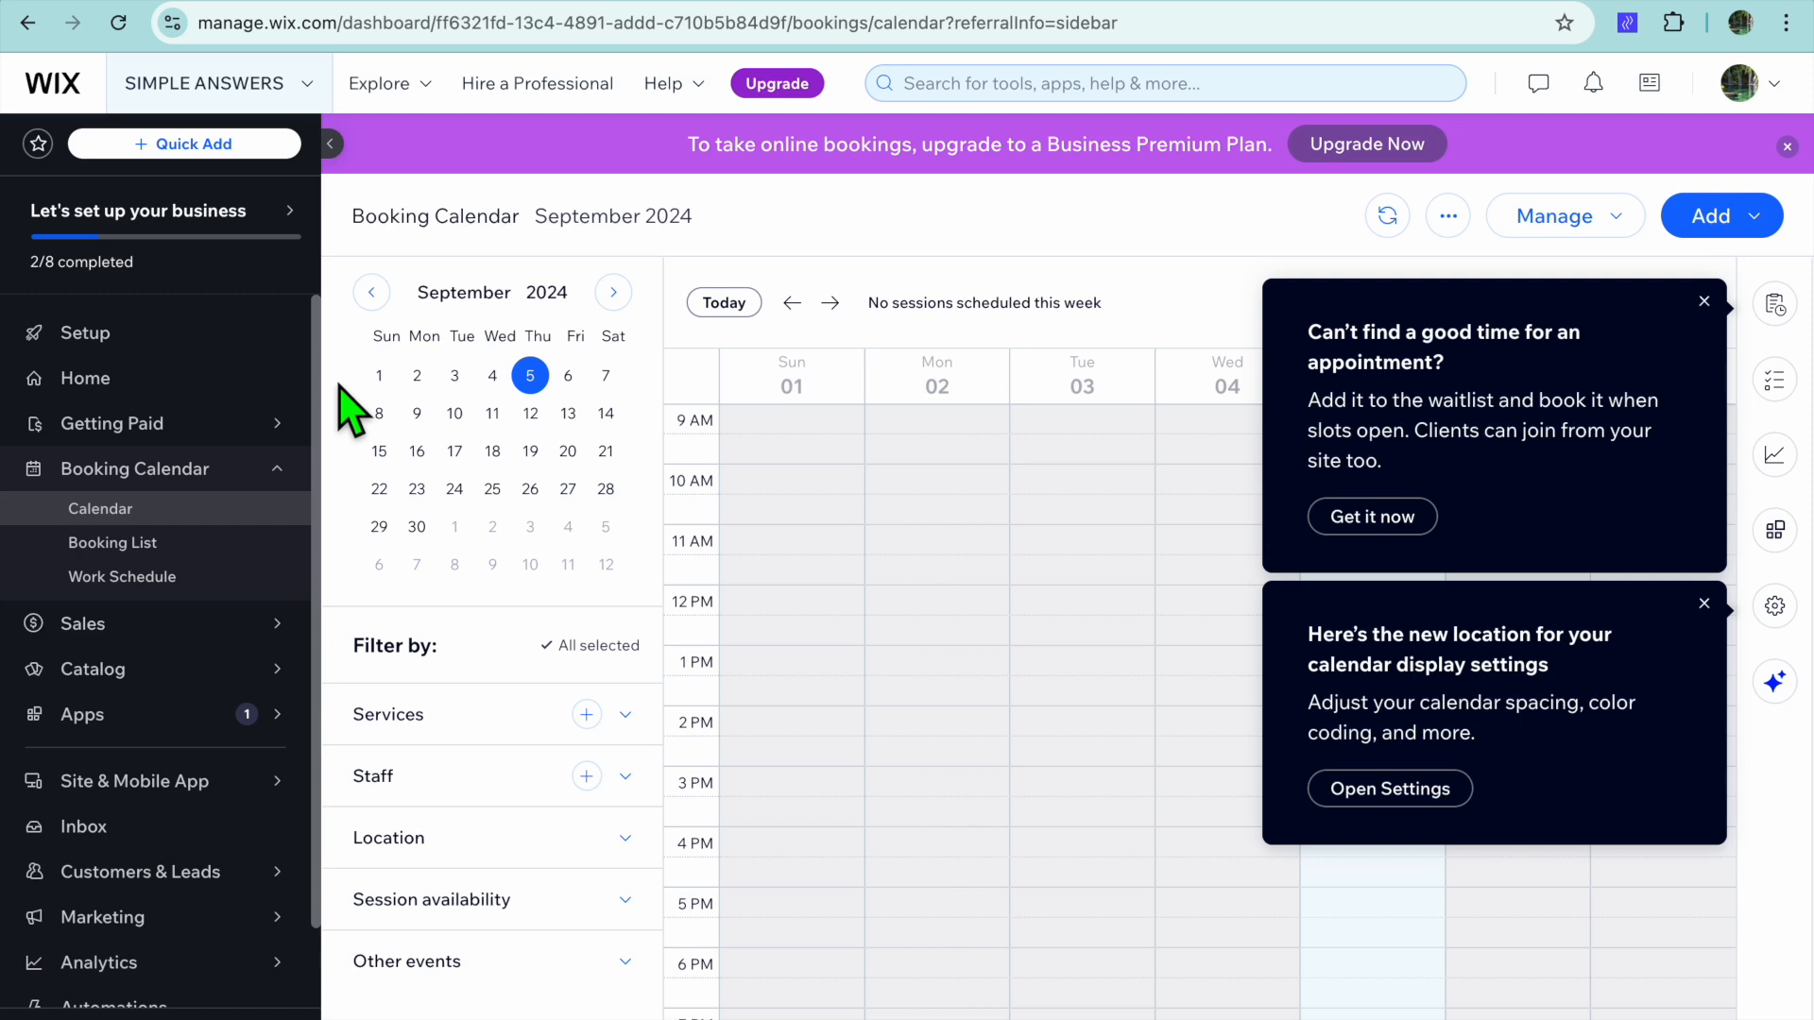
# Start connecting a payment method and change the country where the business is based to Canada.
pyautogui.click(146, 427)
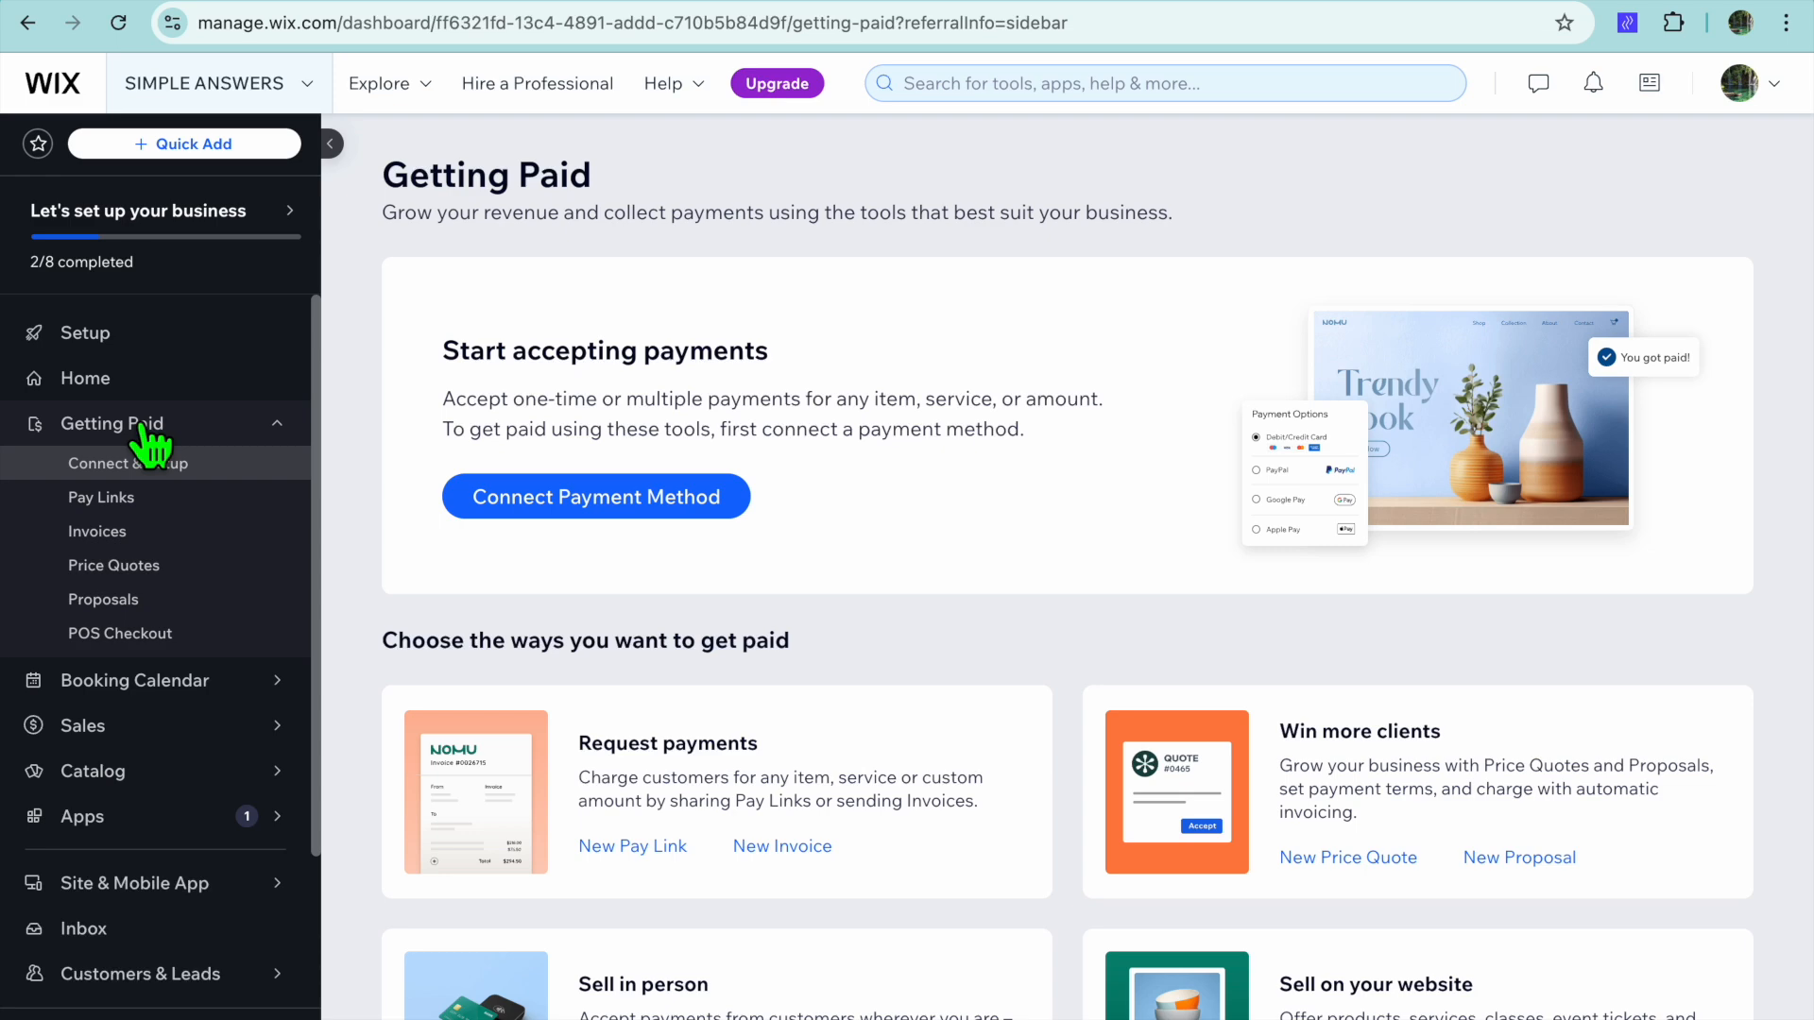
pyautogui.click(560, 505)
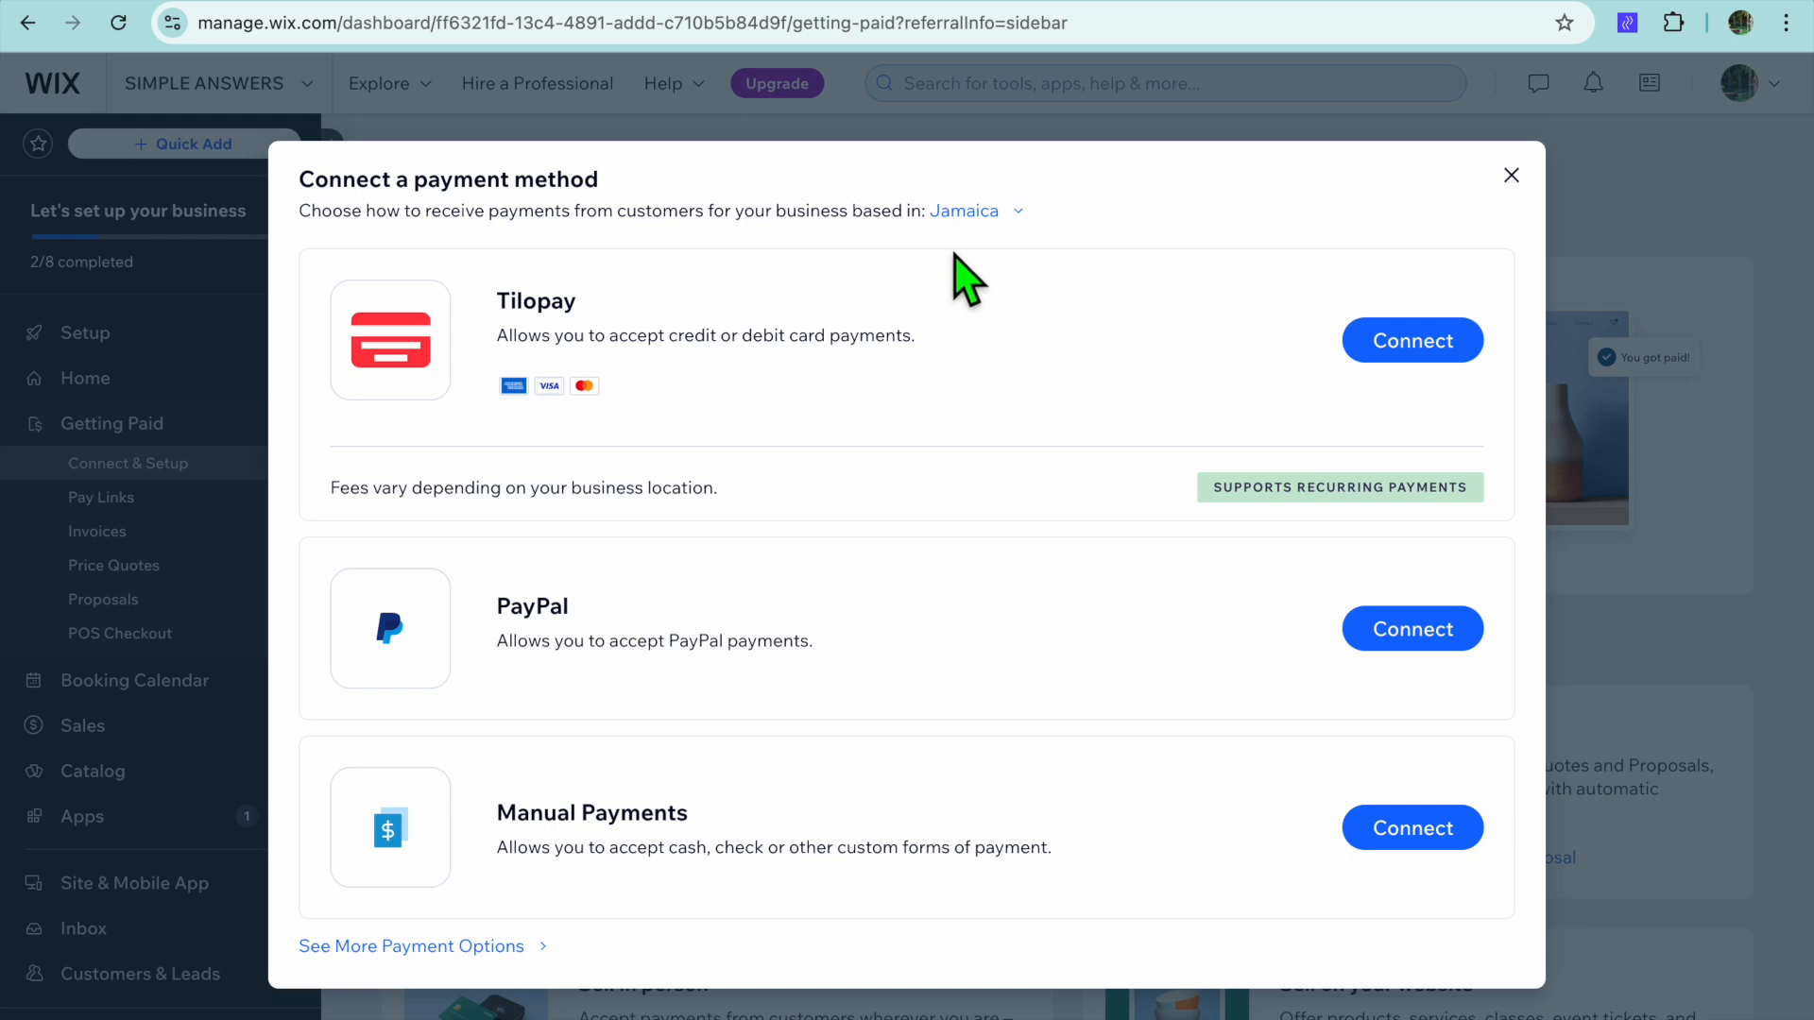
pyautogui.click(988, 212)
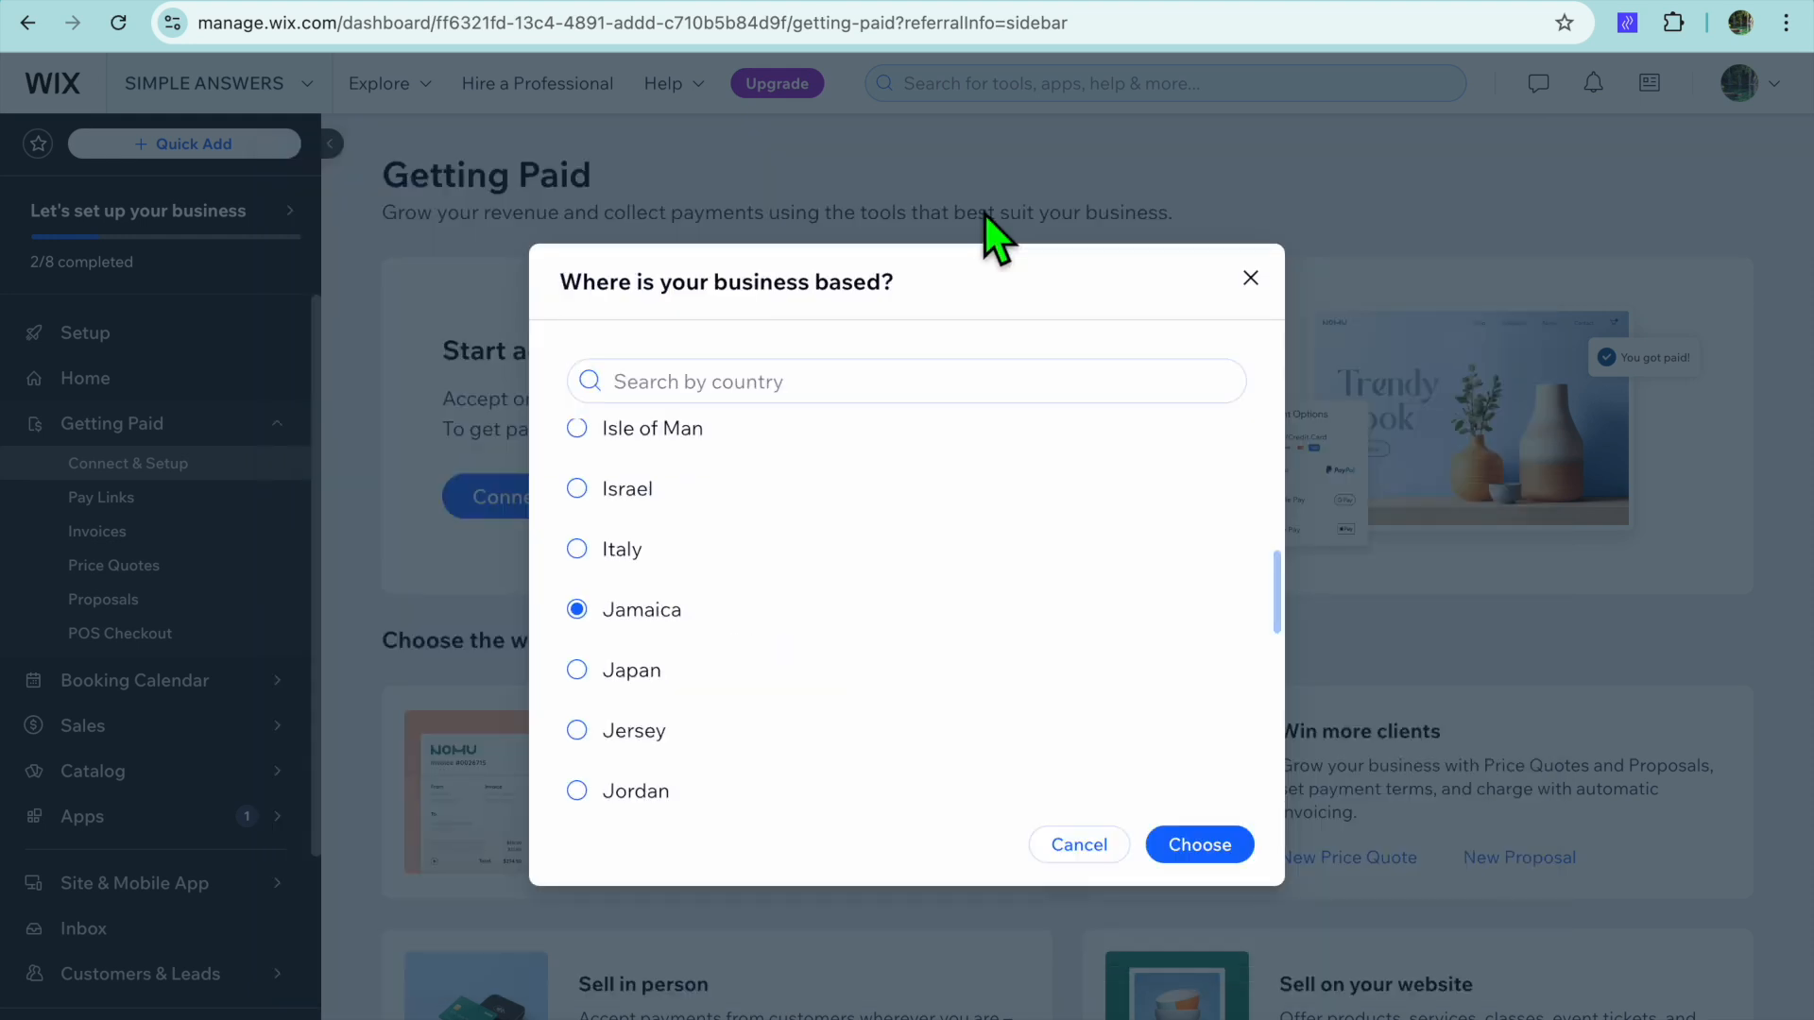
pyautogui.click(836, 383)
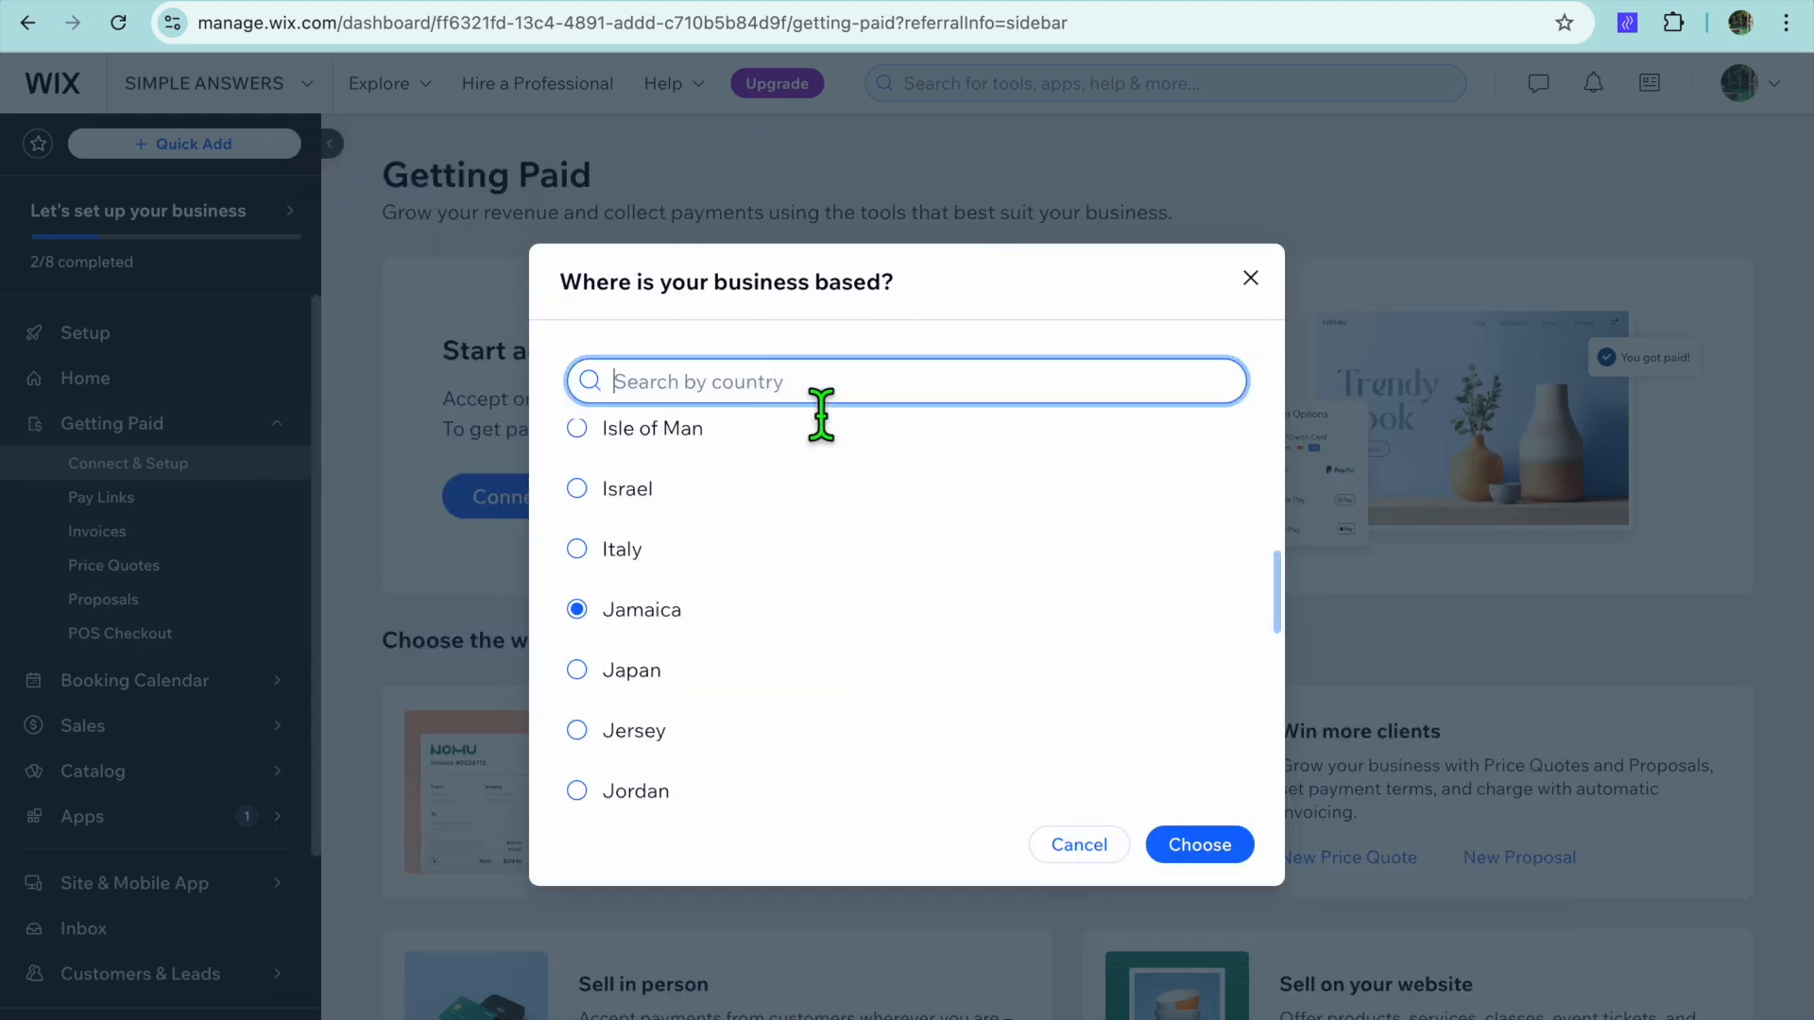
pyautogui.write('CAN')
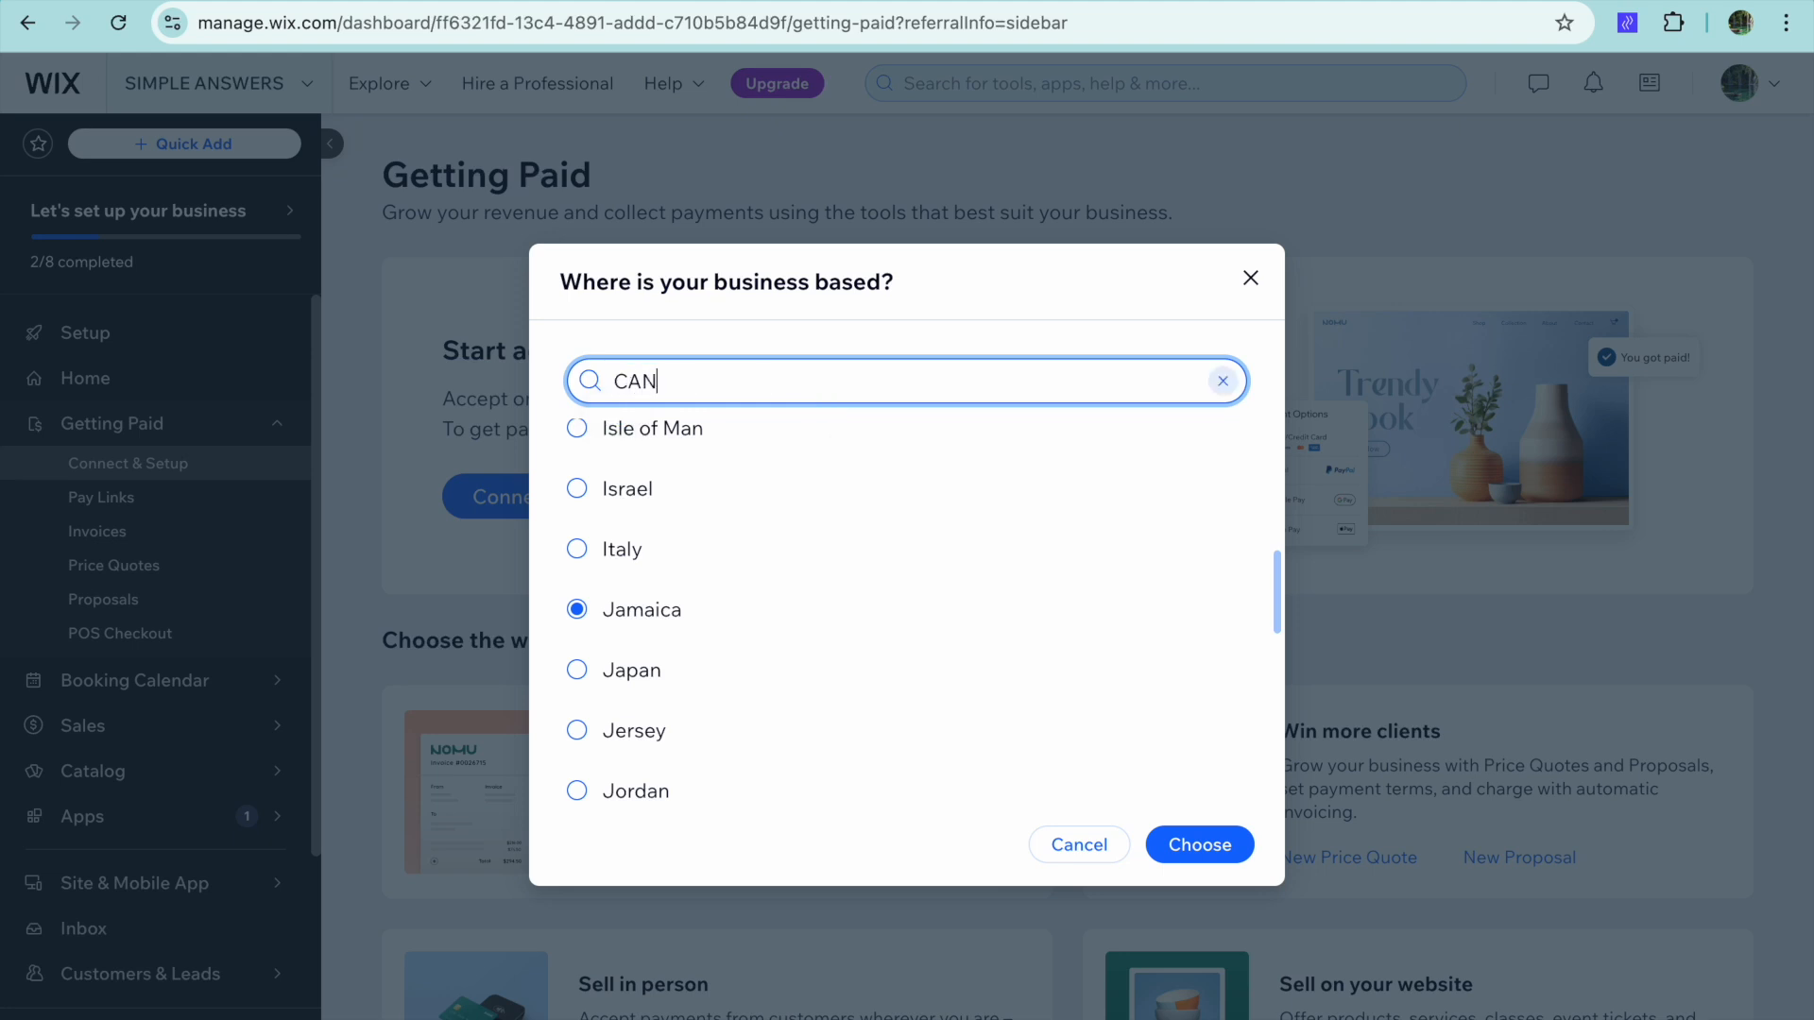
pyautogui.click(700, 516)
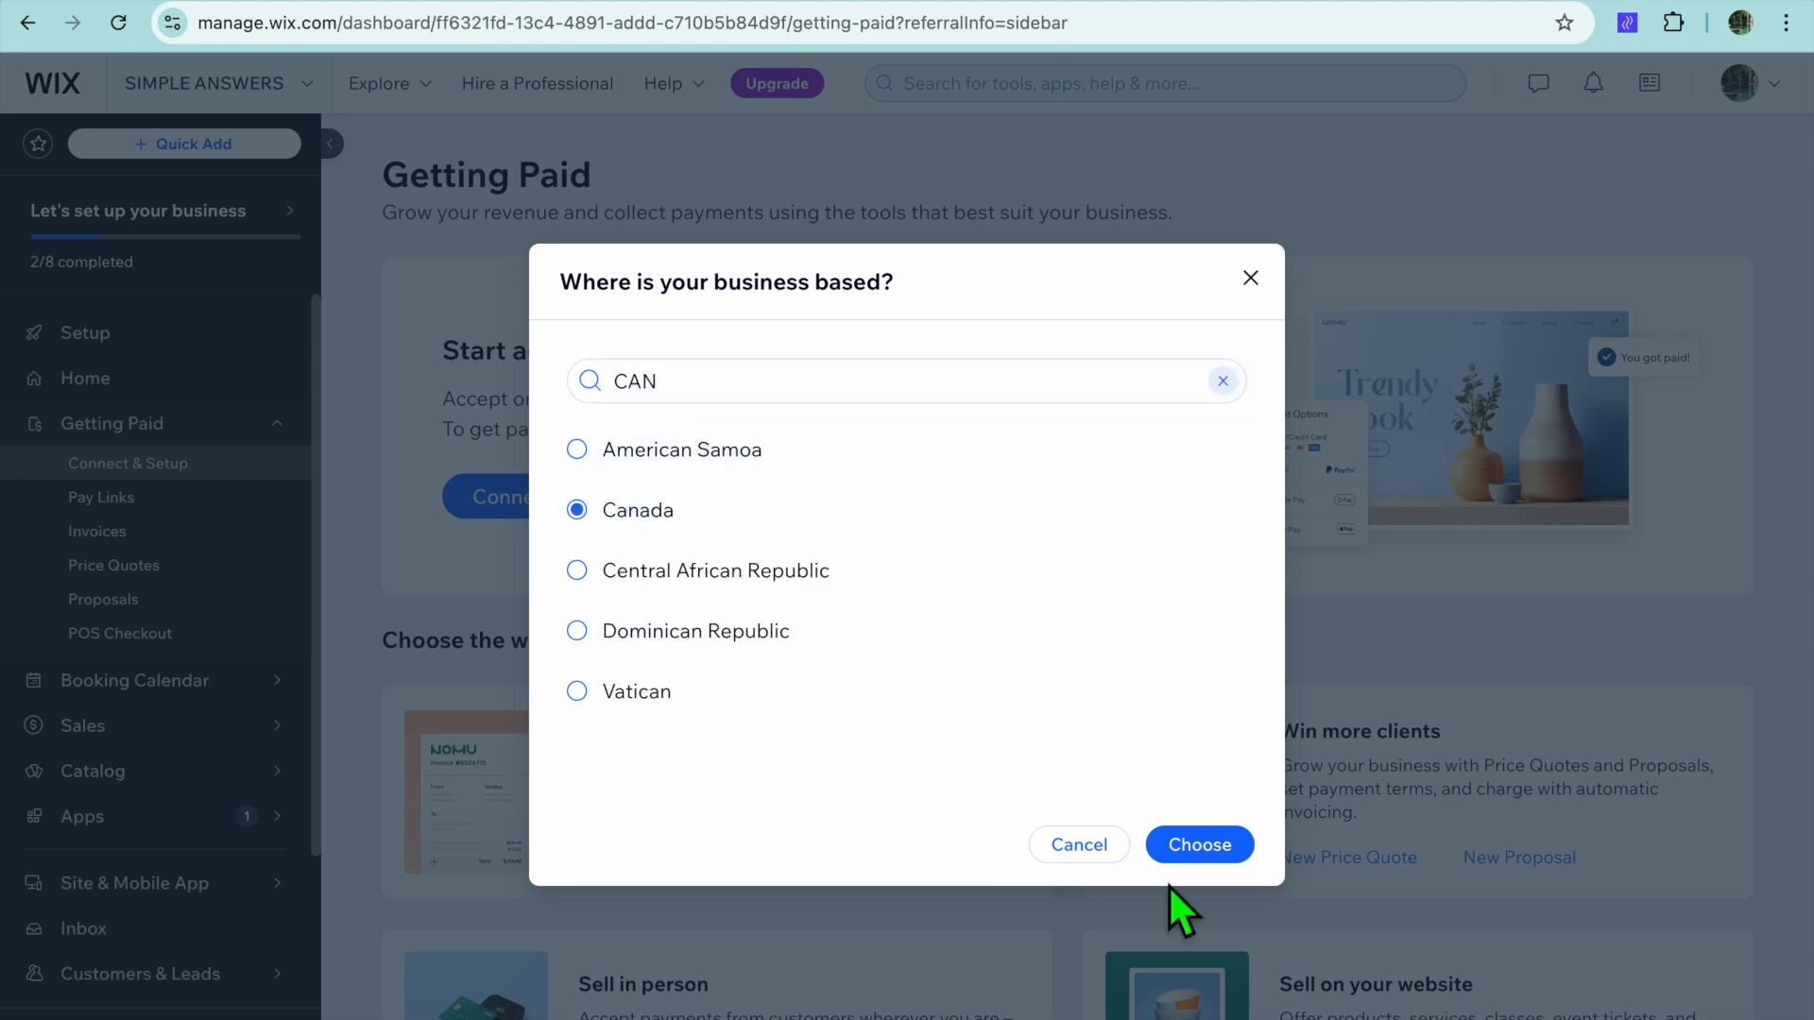
pyautogui.click(1233, 848)
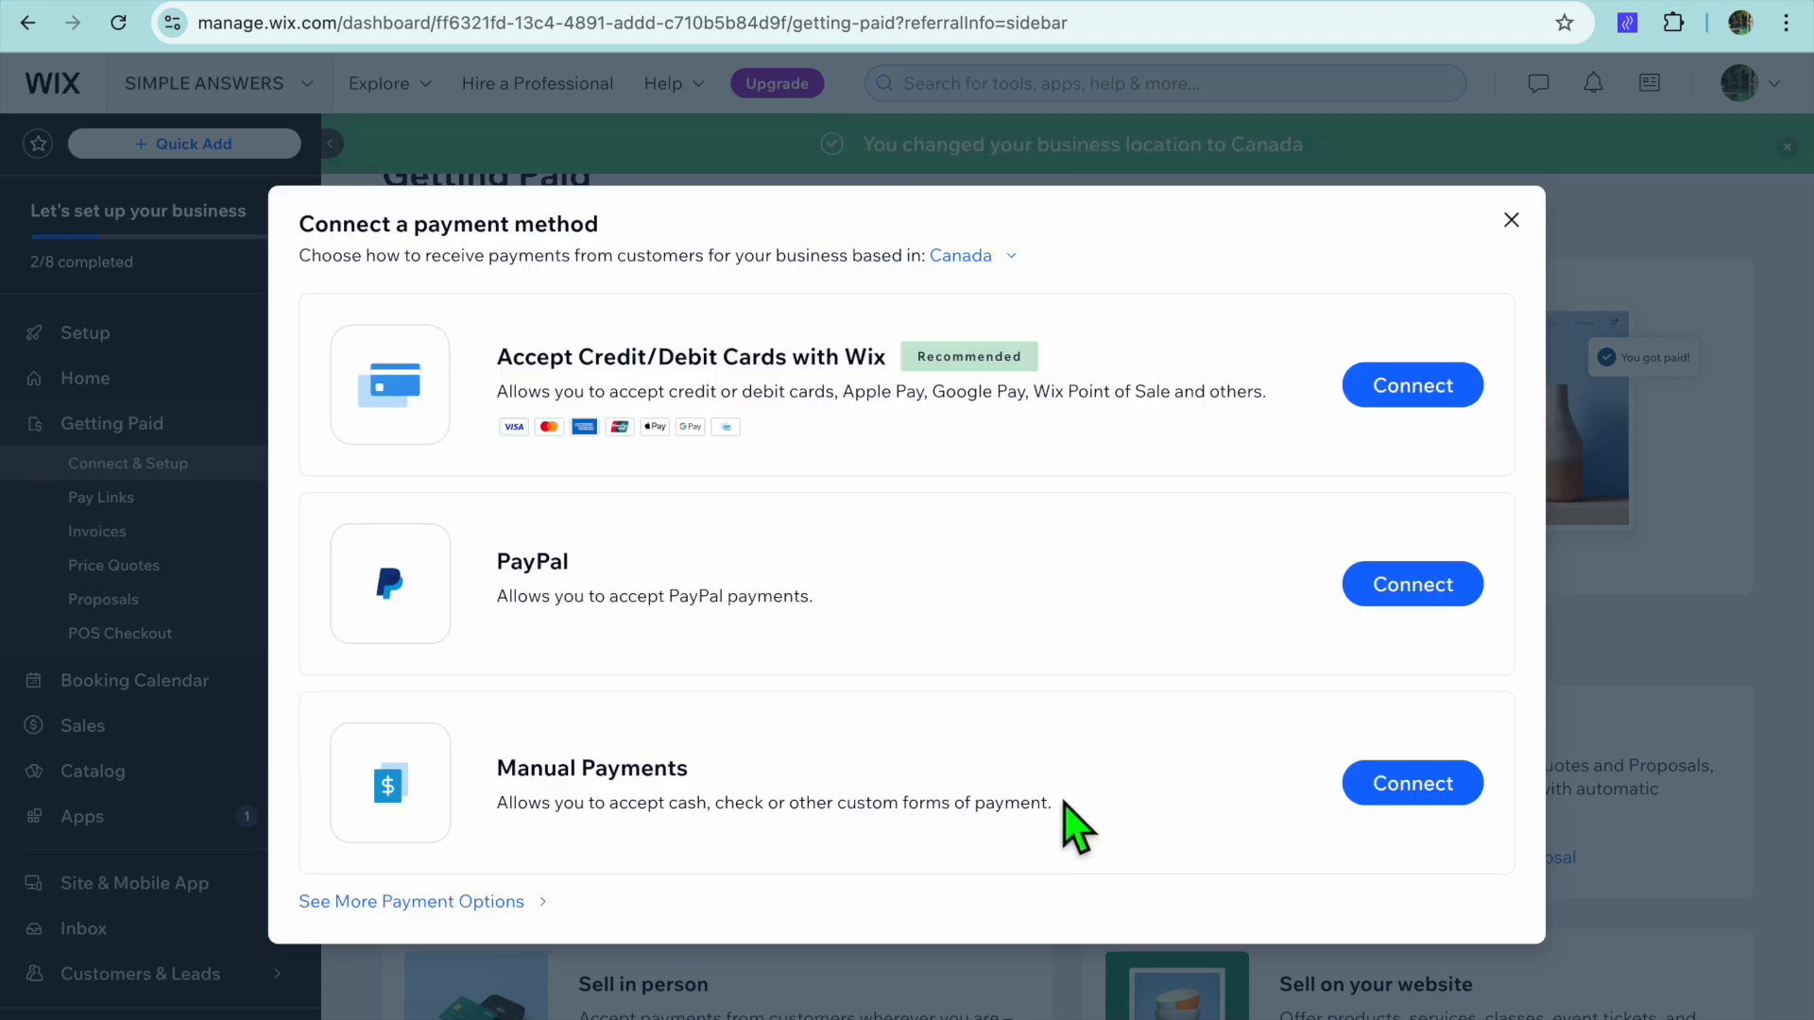
# Examine the additional payment providers available for the business.
pyautogui.click(440, 902)
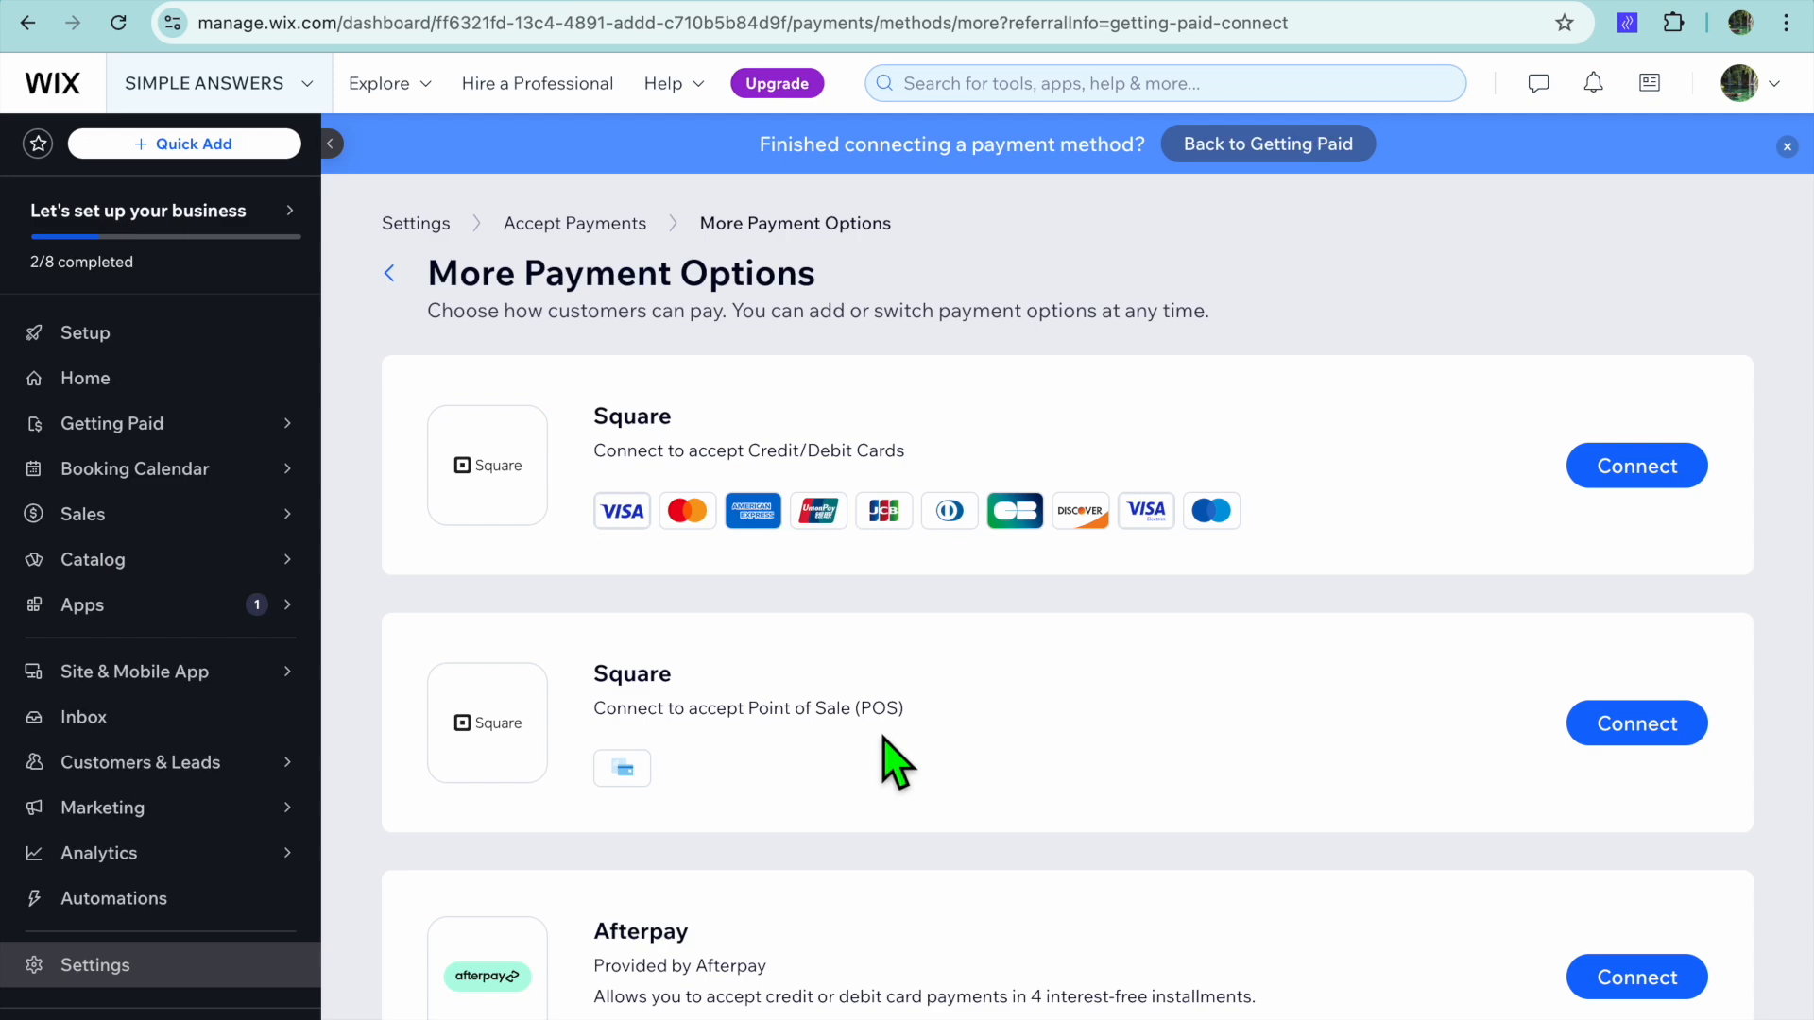
pyautogui.scroll(-10, 884, 740)
pyautogui.scroll(15, 884, 740)
# Start designing the site from a template and open the Real Estate Consultant template for editing.
pyautogui.click(165, 333)
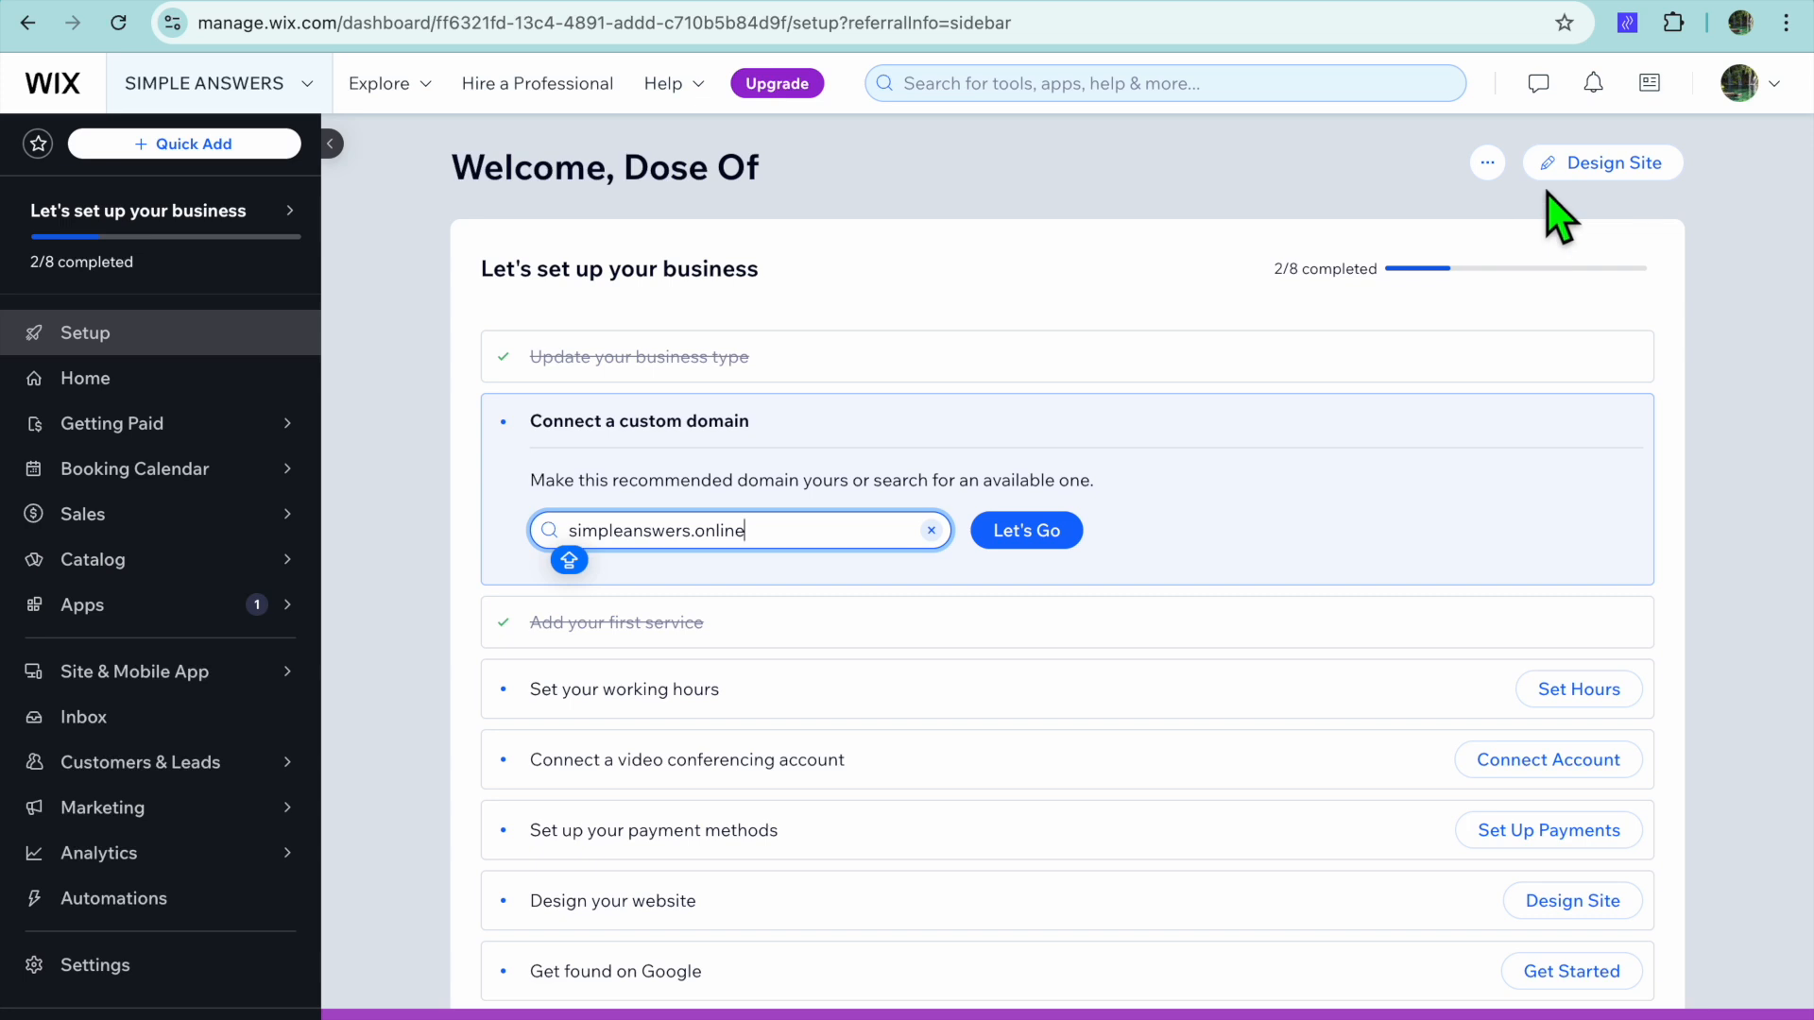
pyautogui.click(1591, 189)
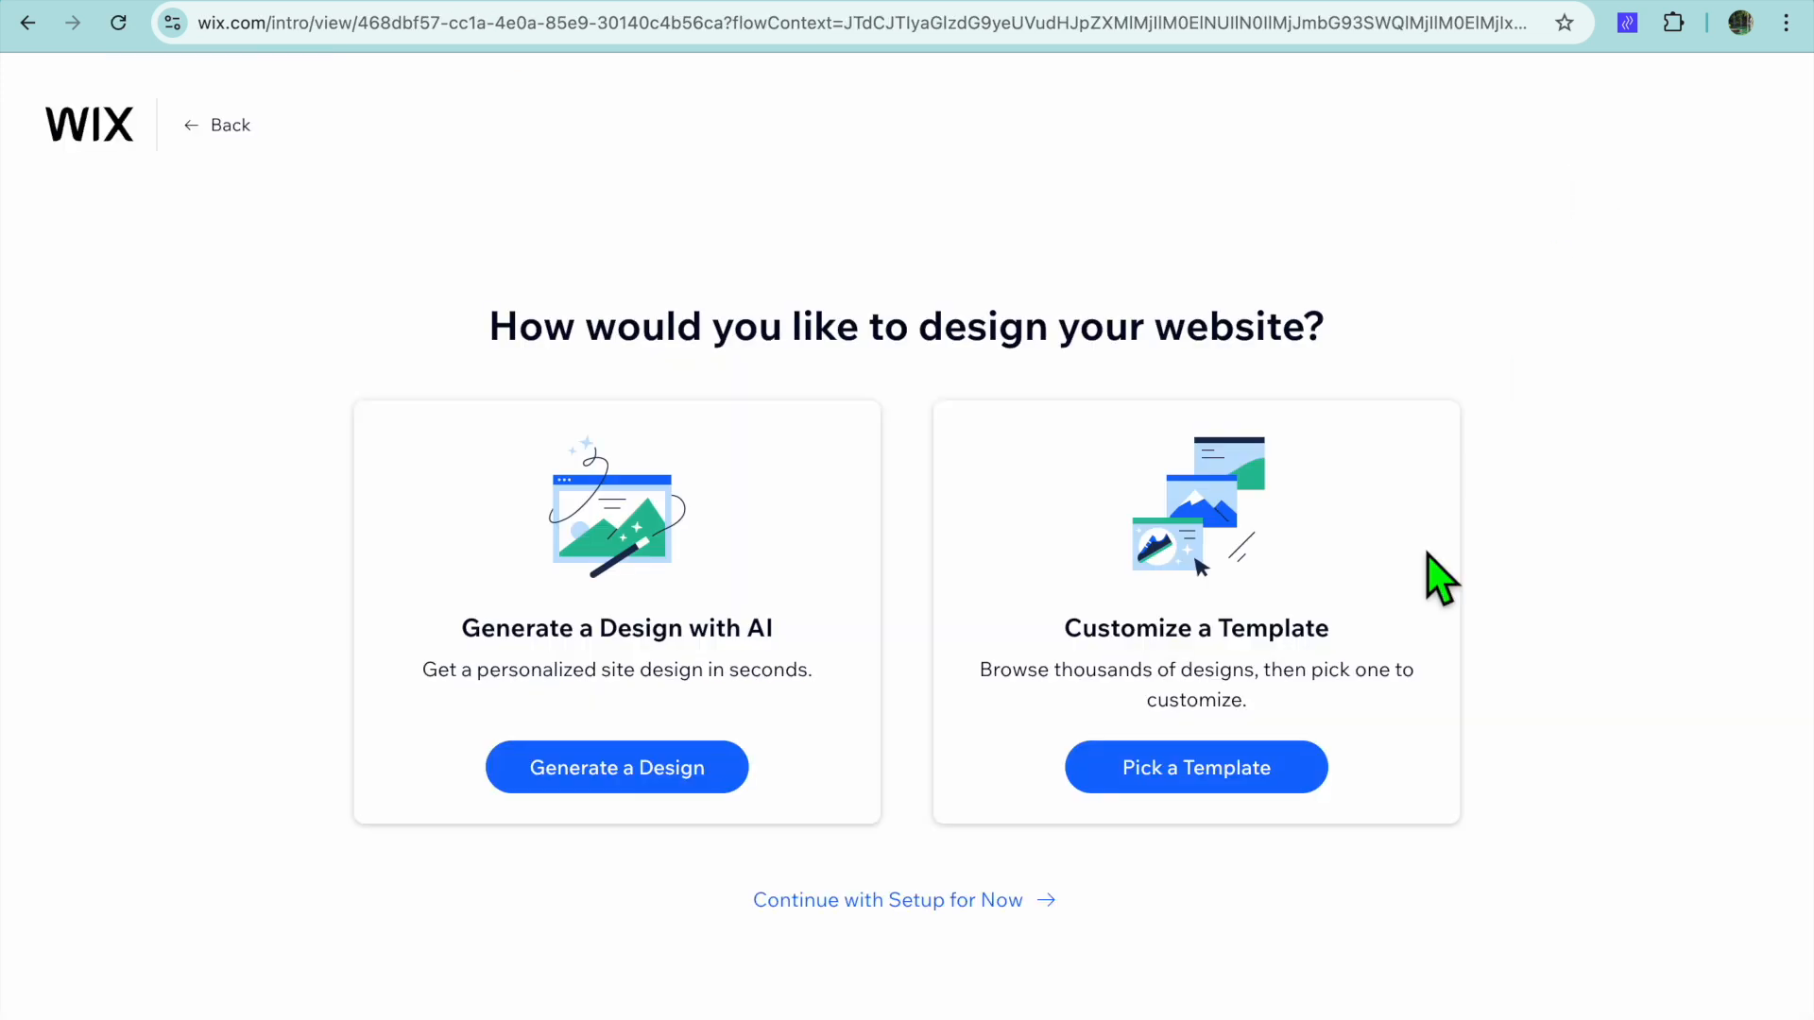
pyautogui.click(1201, 761)
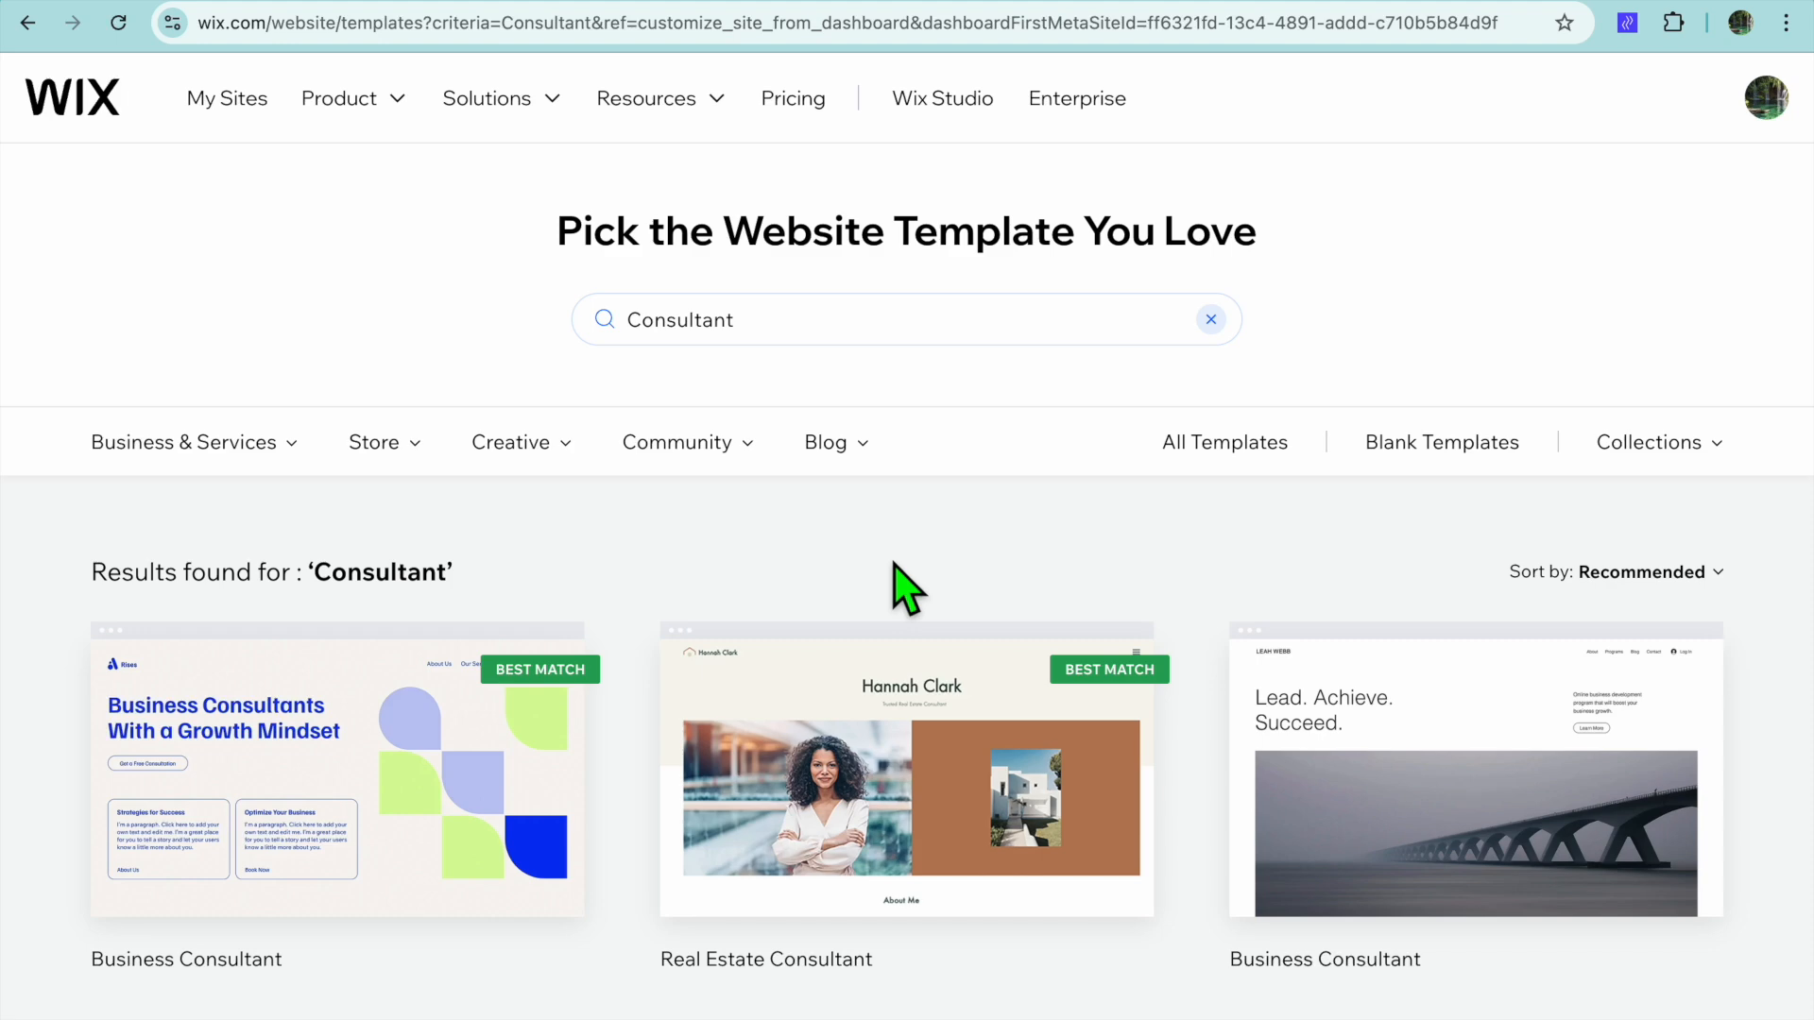
pyautogui.scroll(-6, 894, 565)
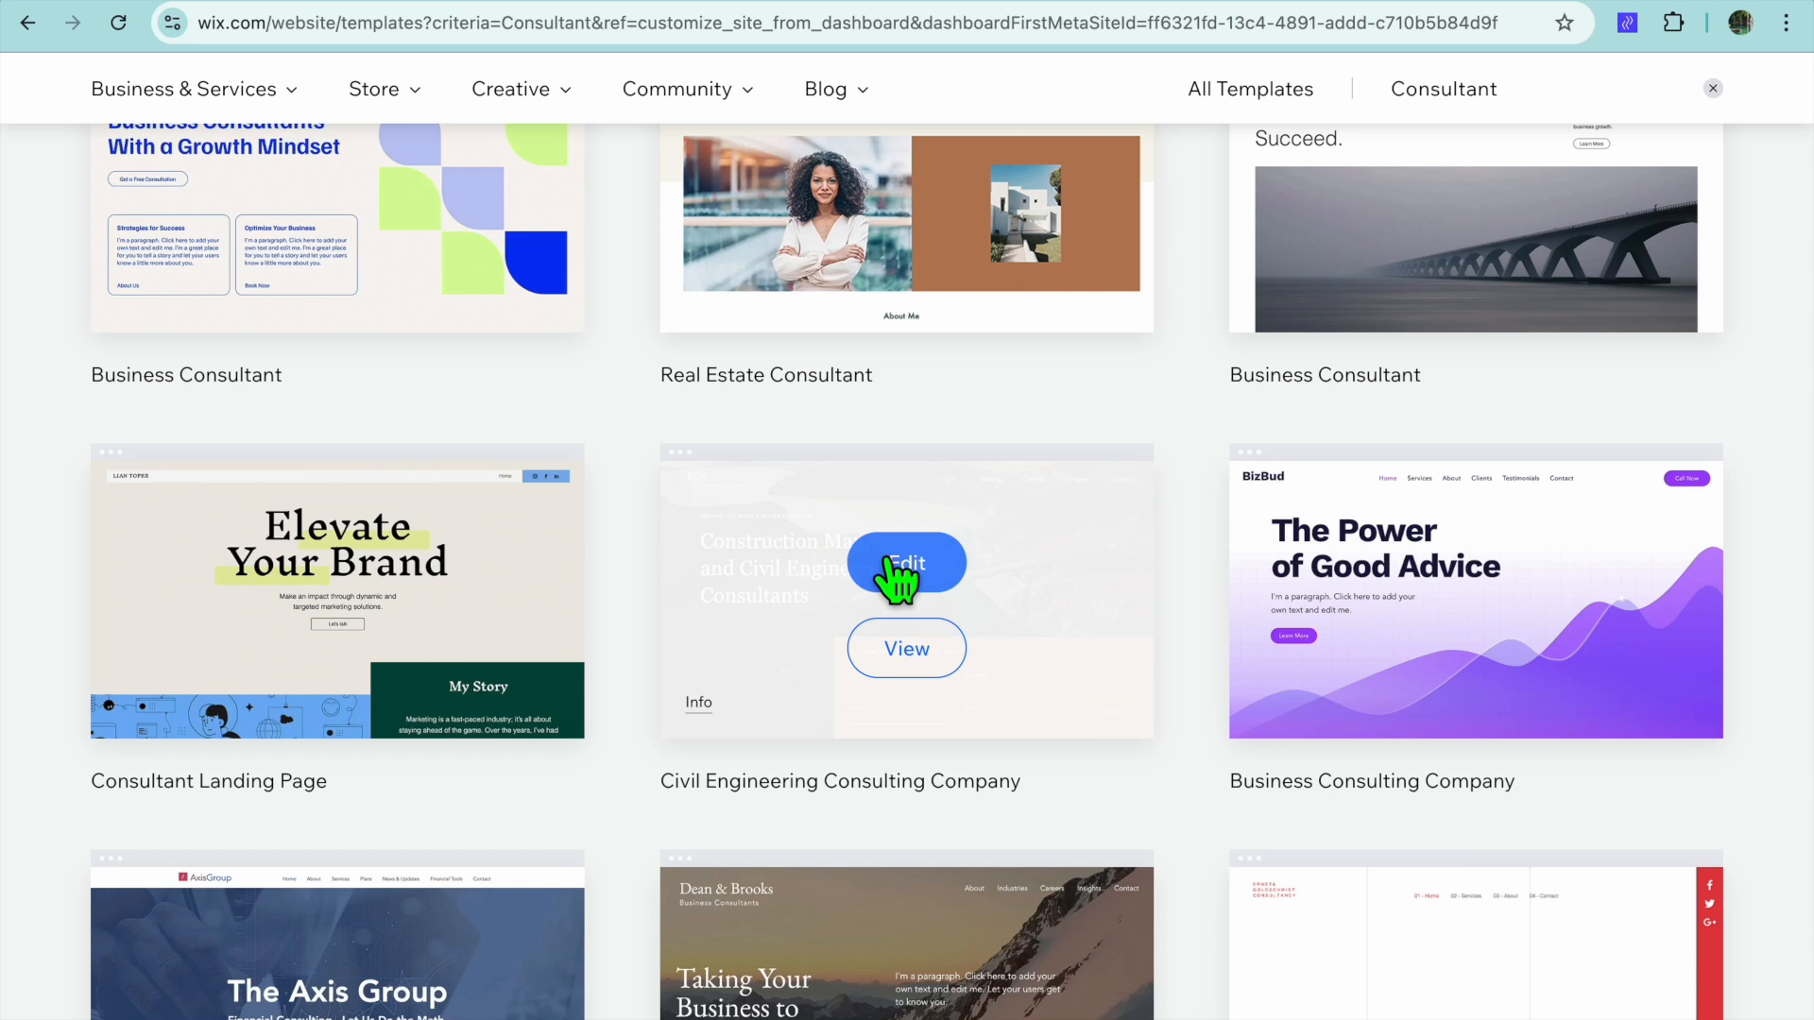
pyautogui.scroll(4, 897, 577)
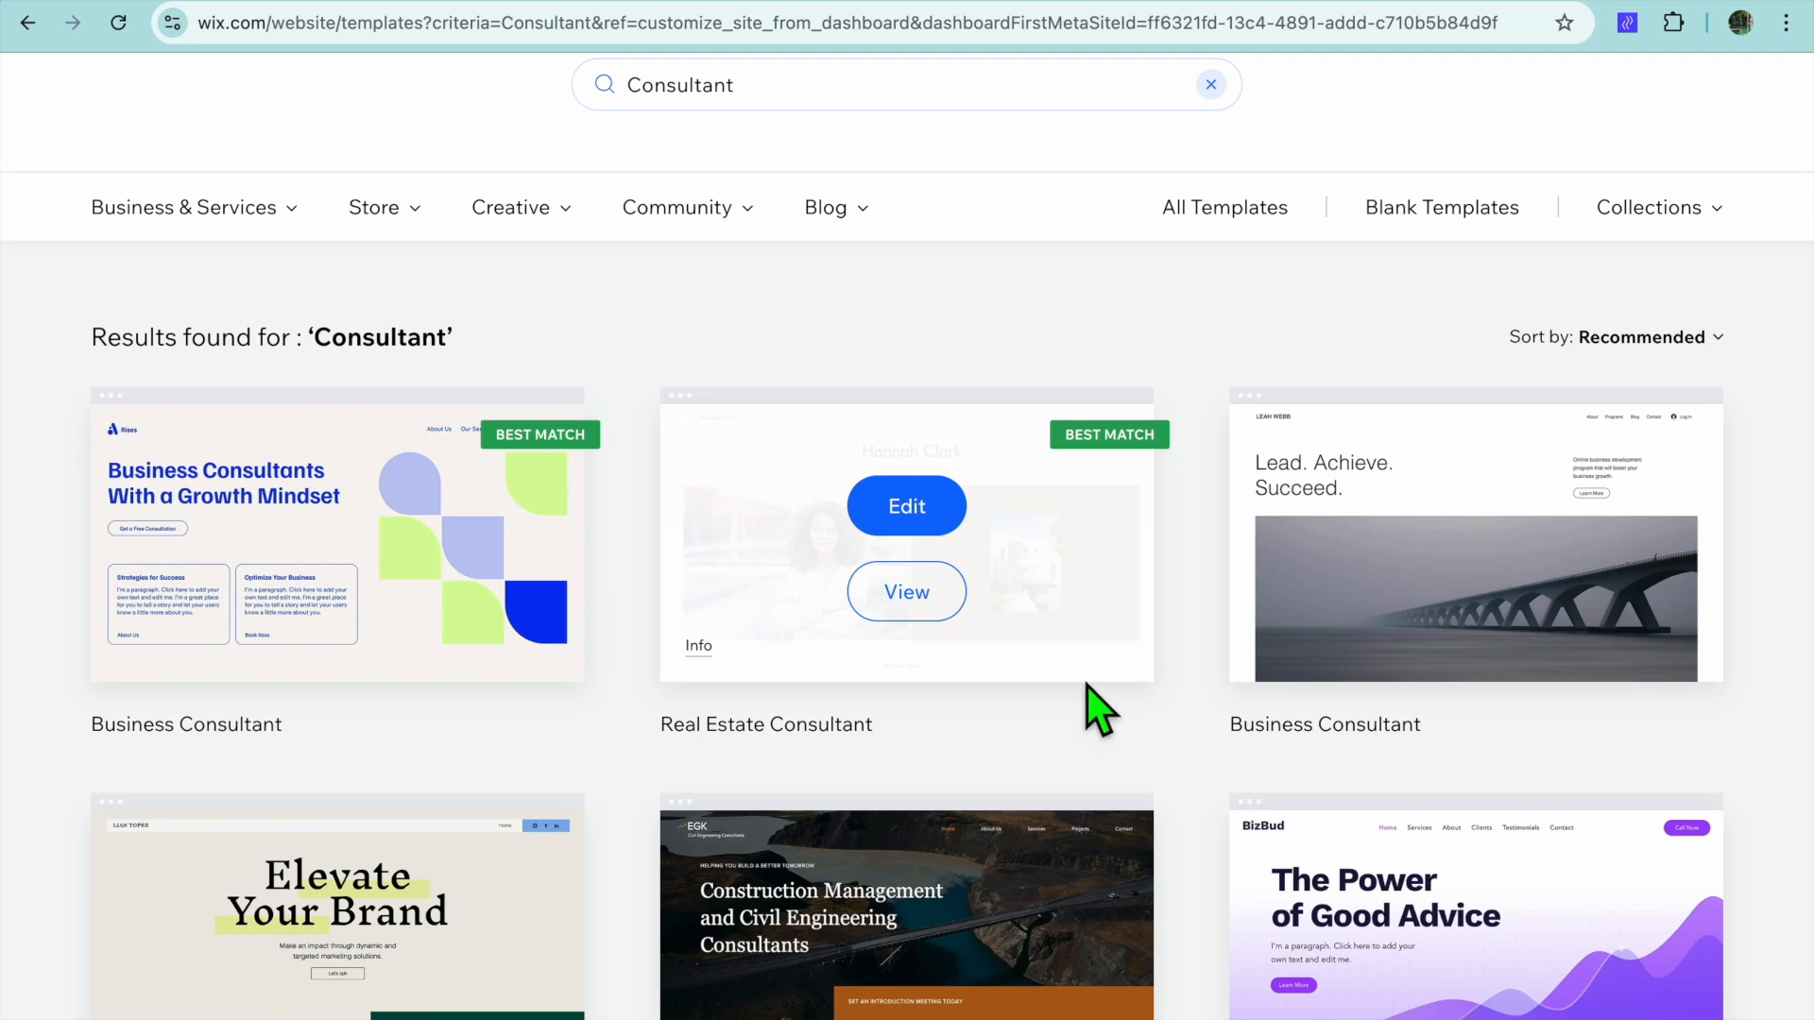
pyautogui.click(924, 521)
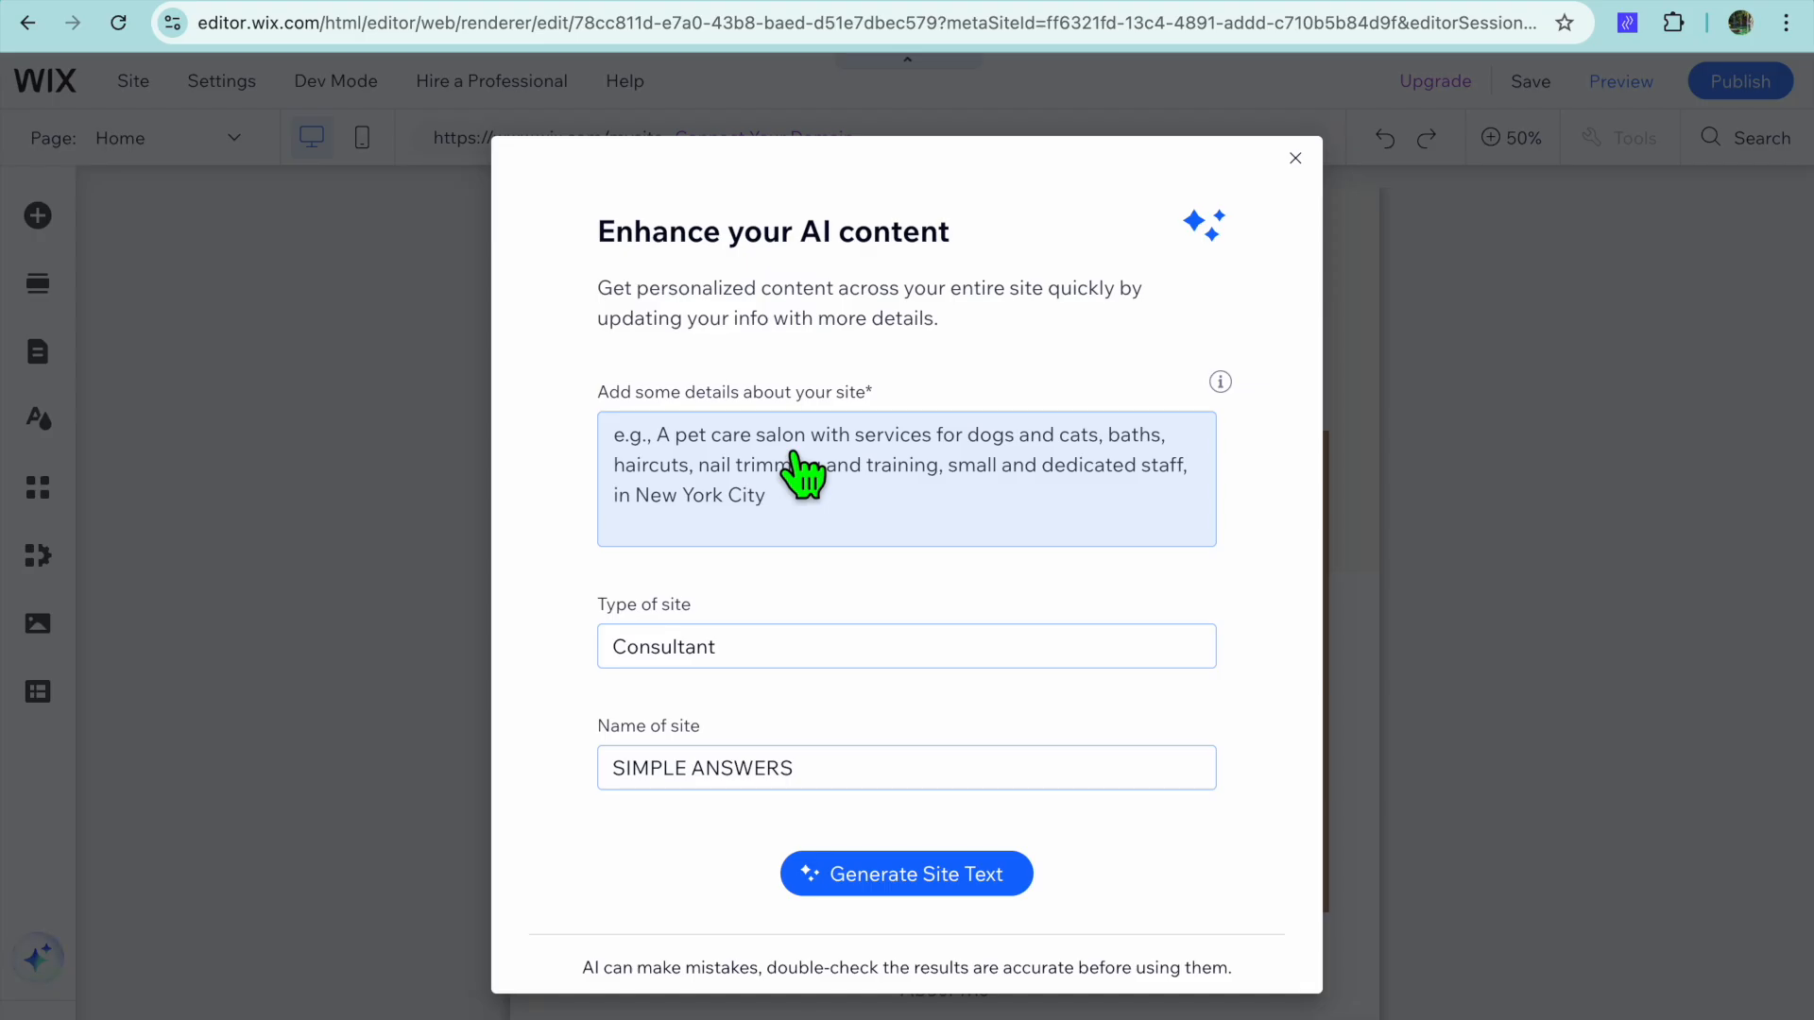
# Close the AI content form without generating site text and set the editor zoom to 100%.
pyautogui.click(719, 449)
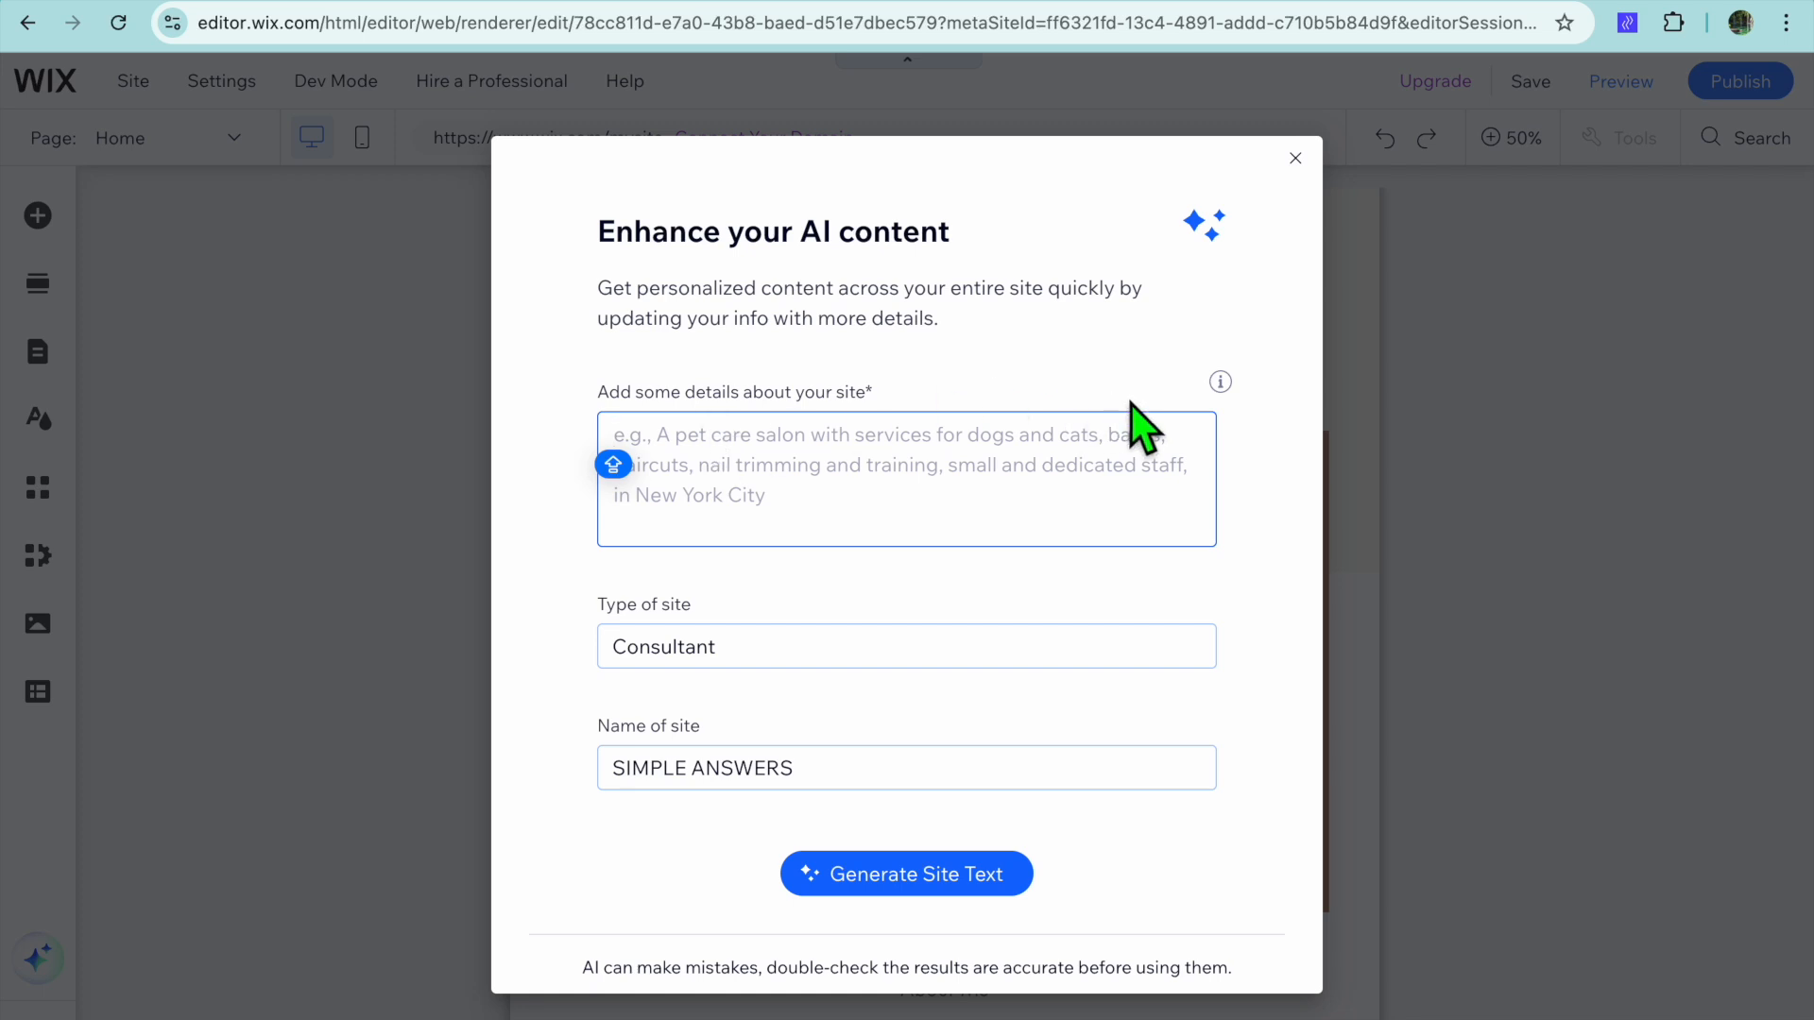
pyautogui.click(1294, 157)
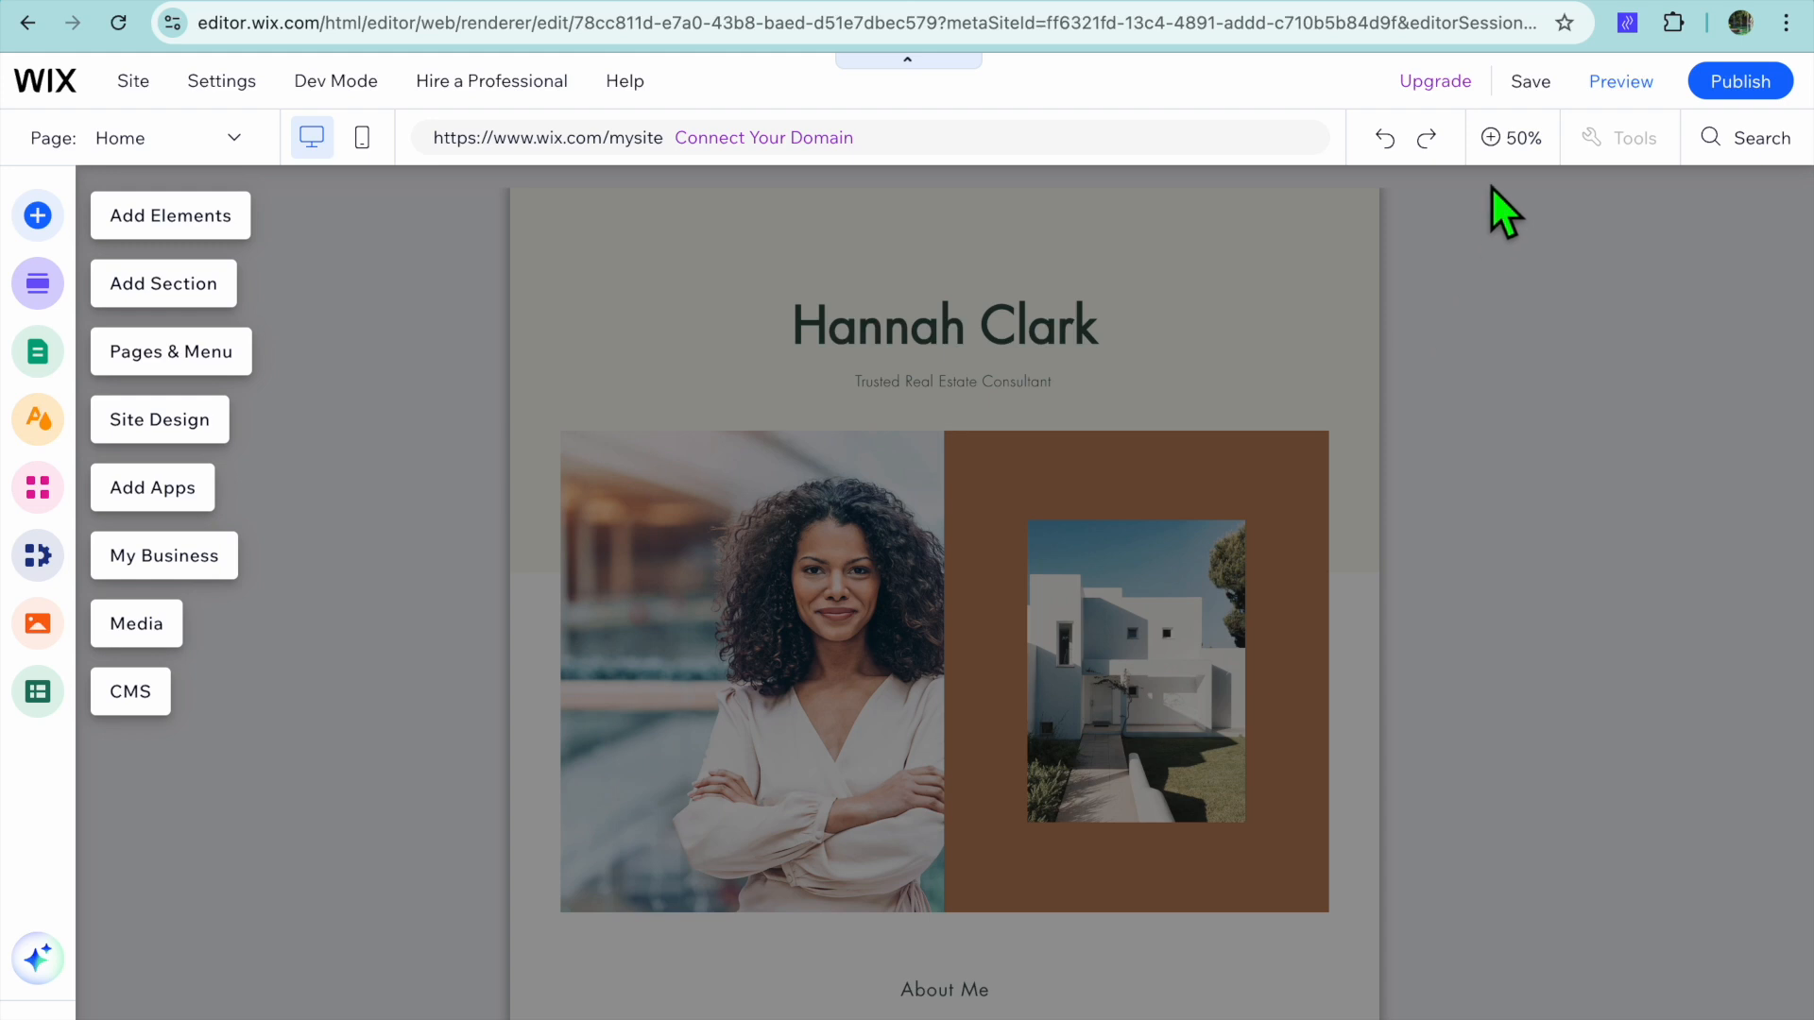
pyautogui.click(1510, 140)
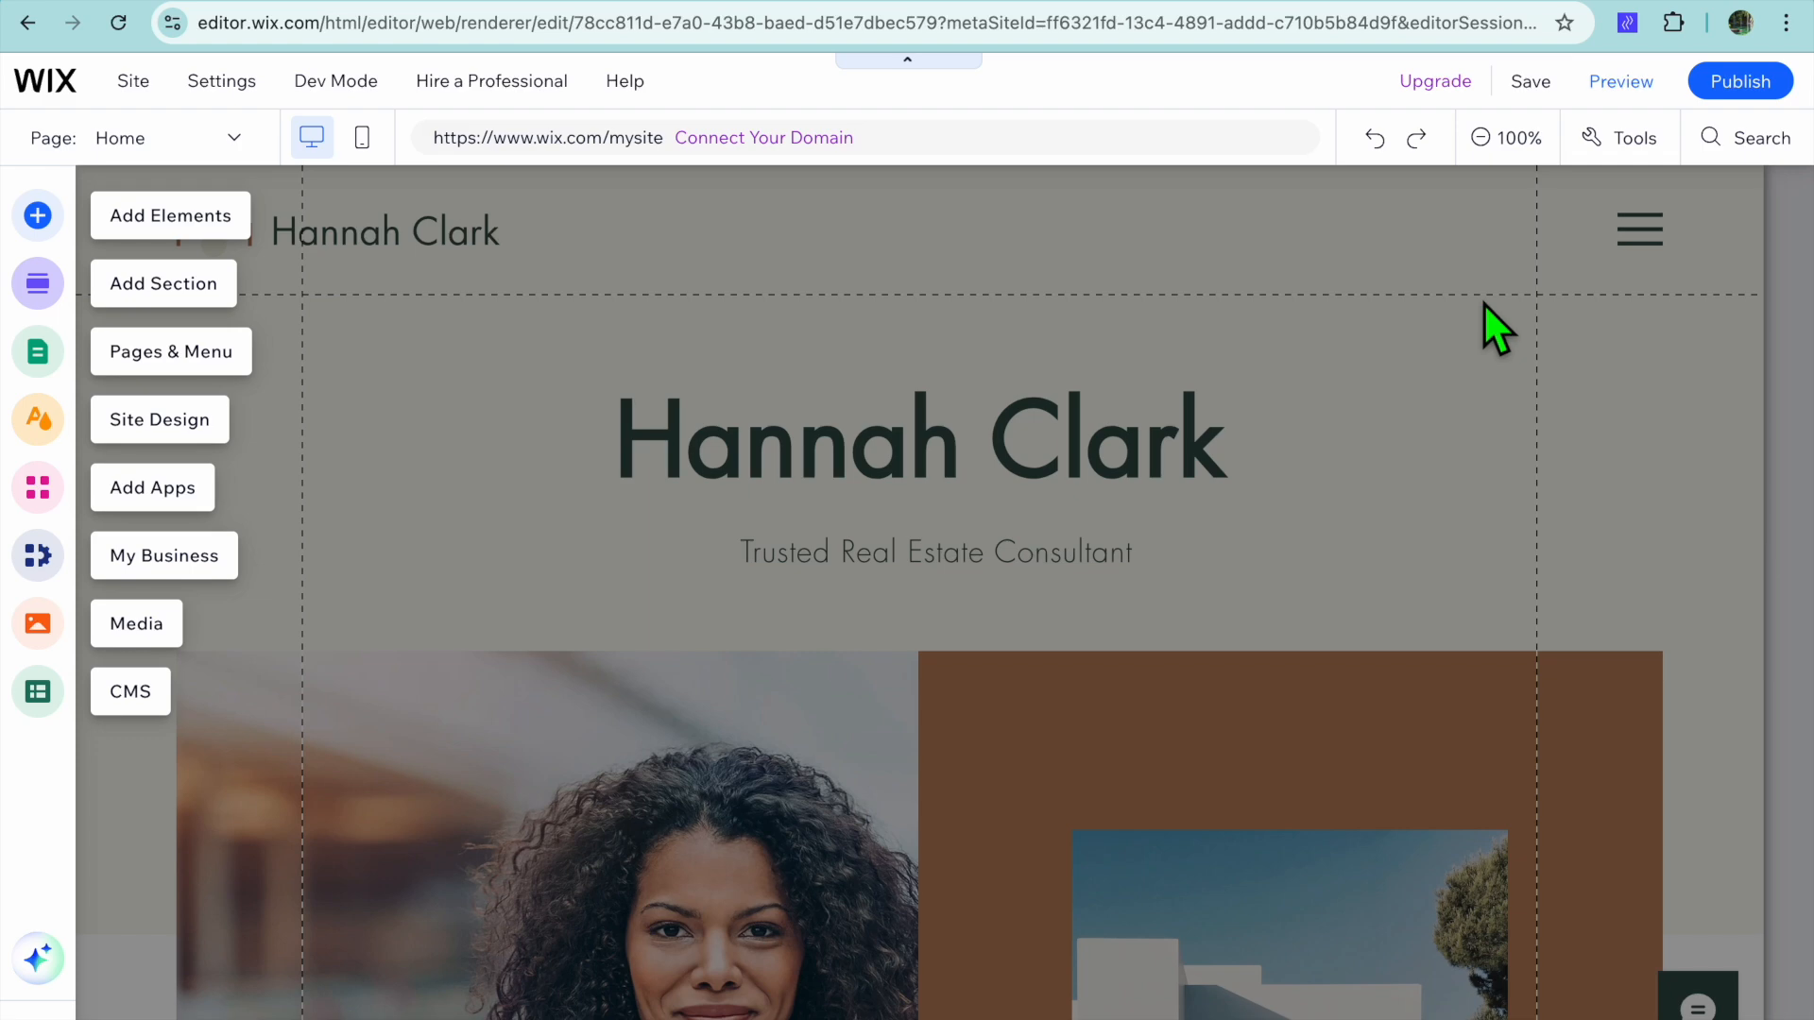
pyautogui.click(1403, 442)
pyautogui.scroll(-5, 1401, 435)
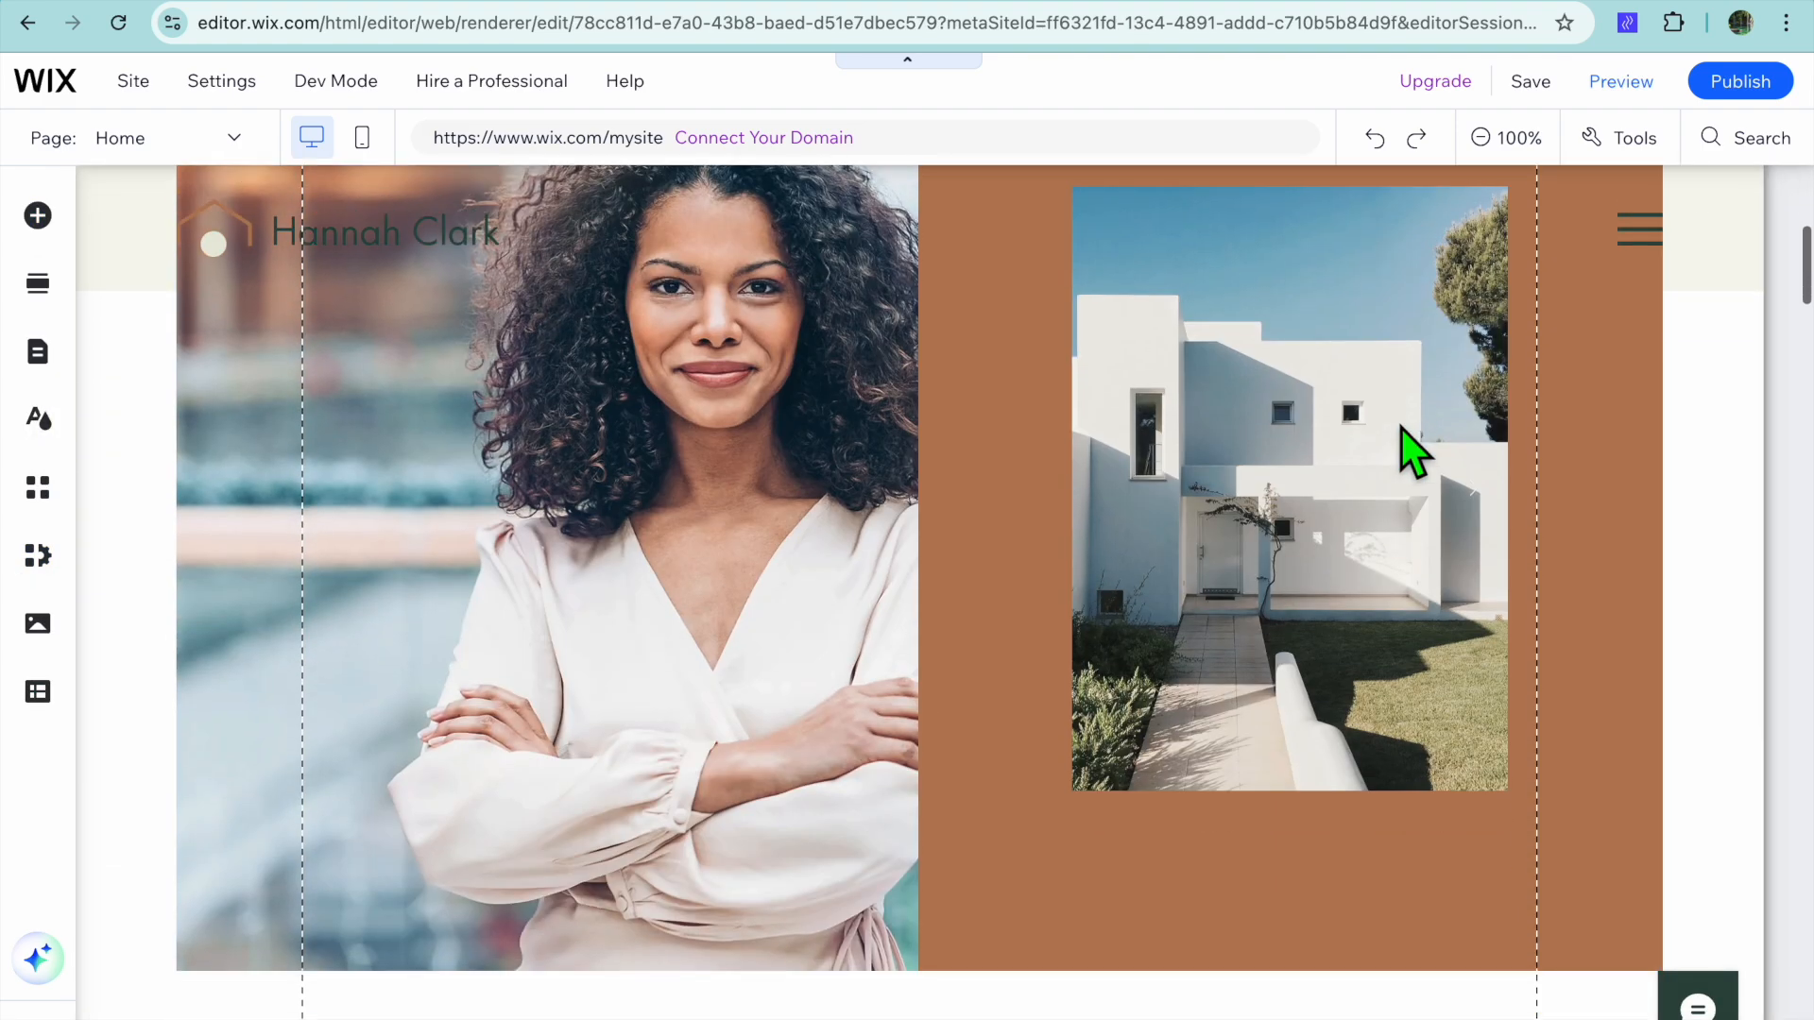
pyautogui.scroll(6, 1402, 430)
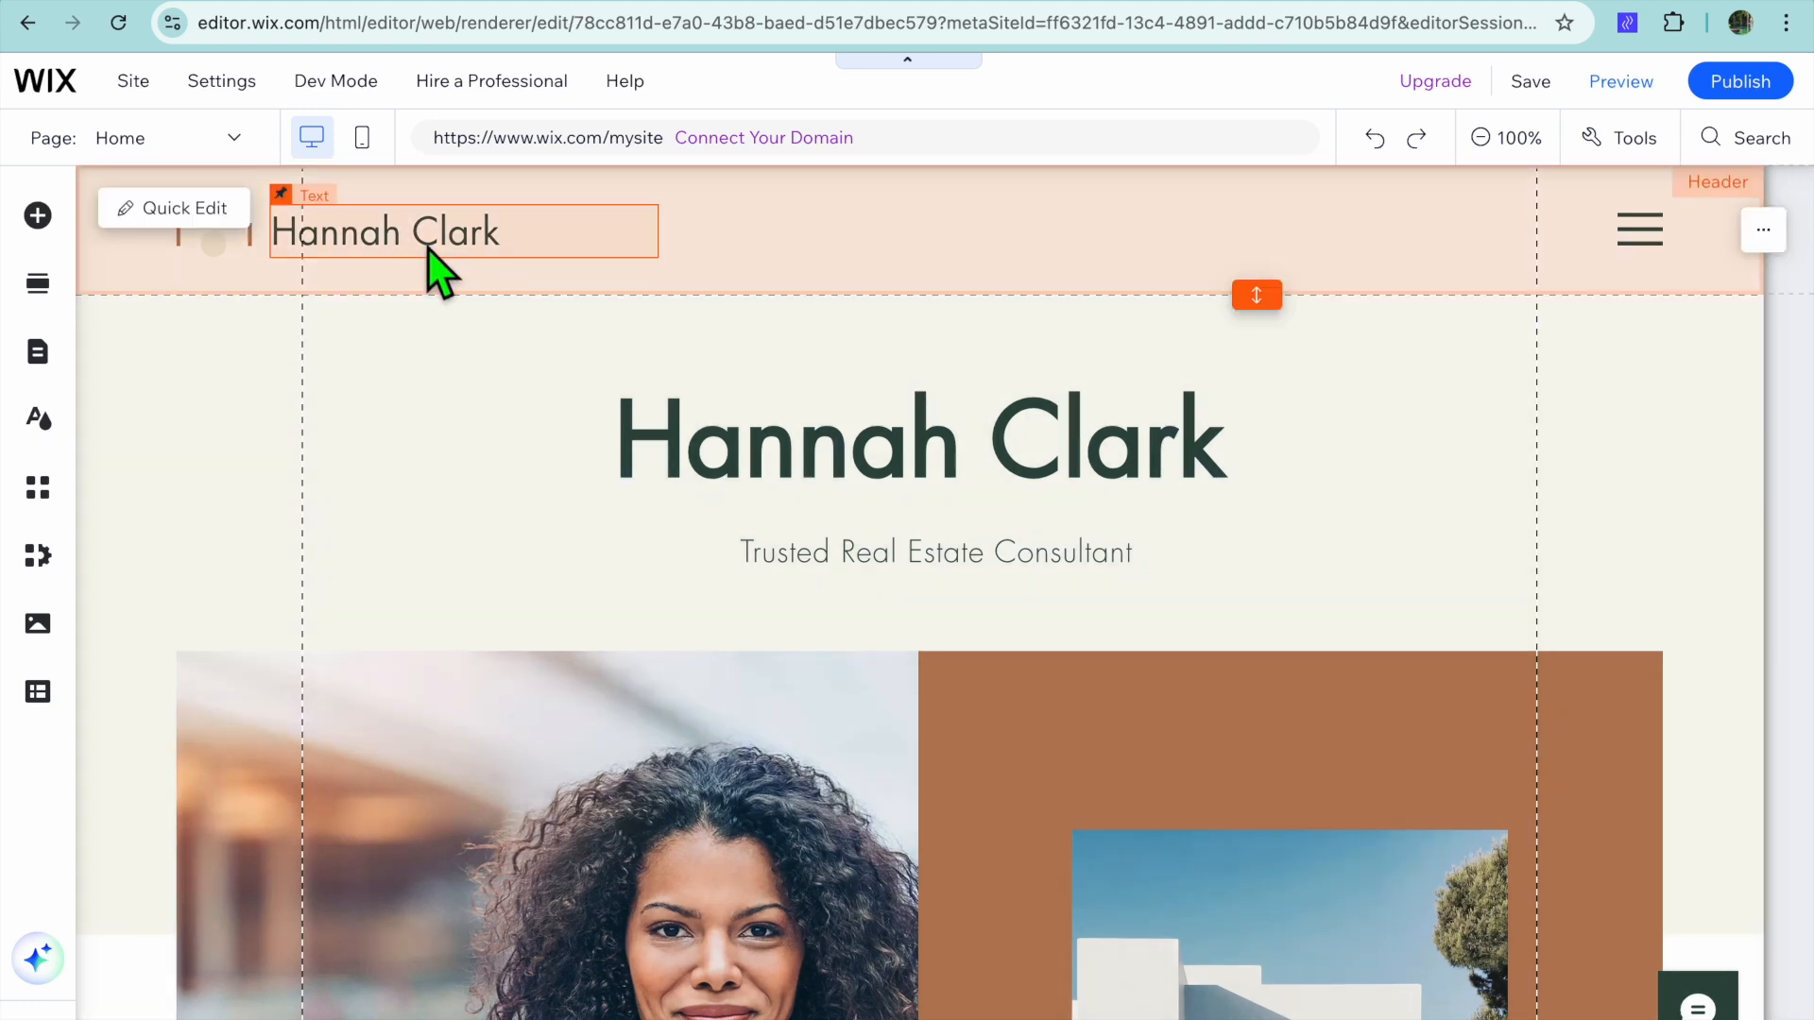
# Replace the site title text in the page header with SIMPLE ANSWERS.
pyautogui.click(301, 236)
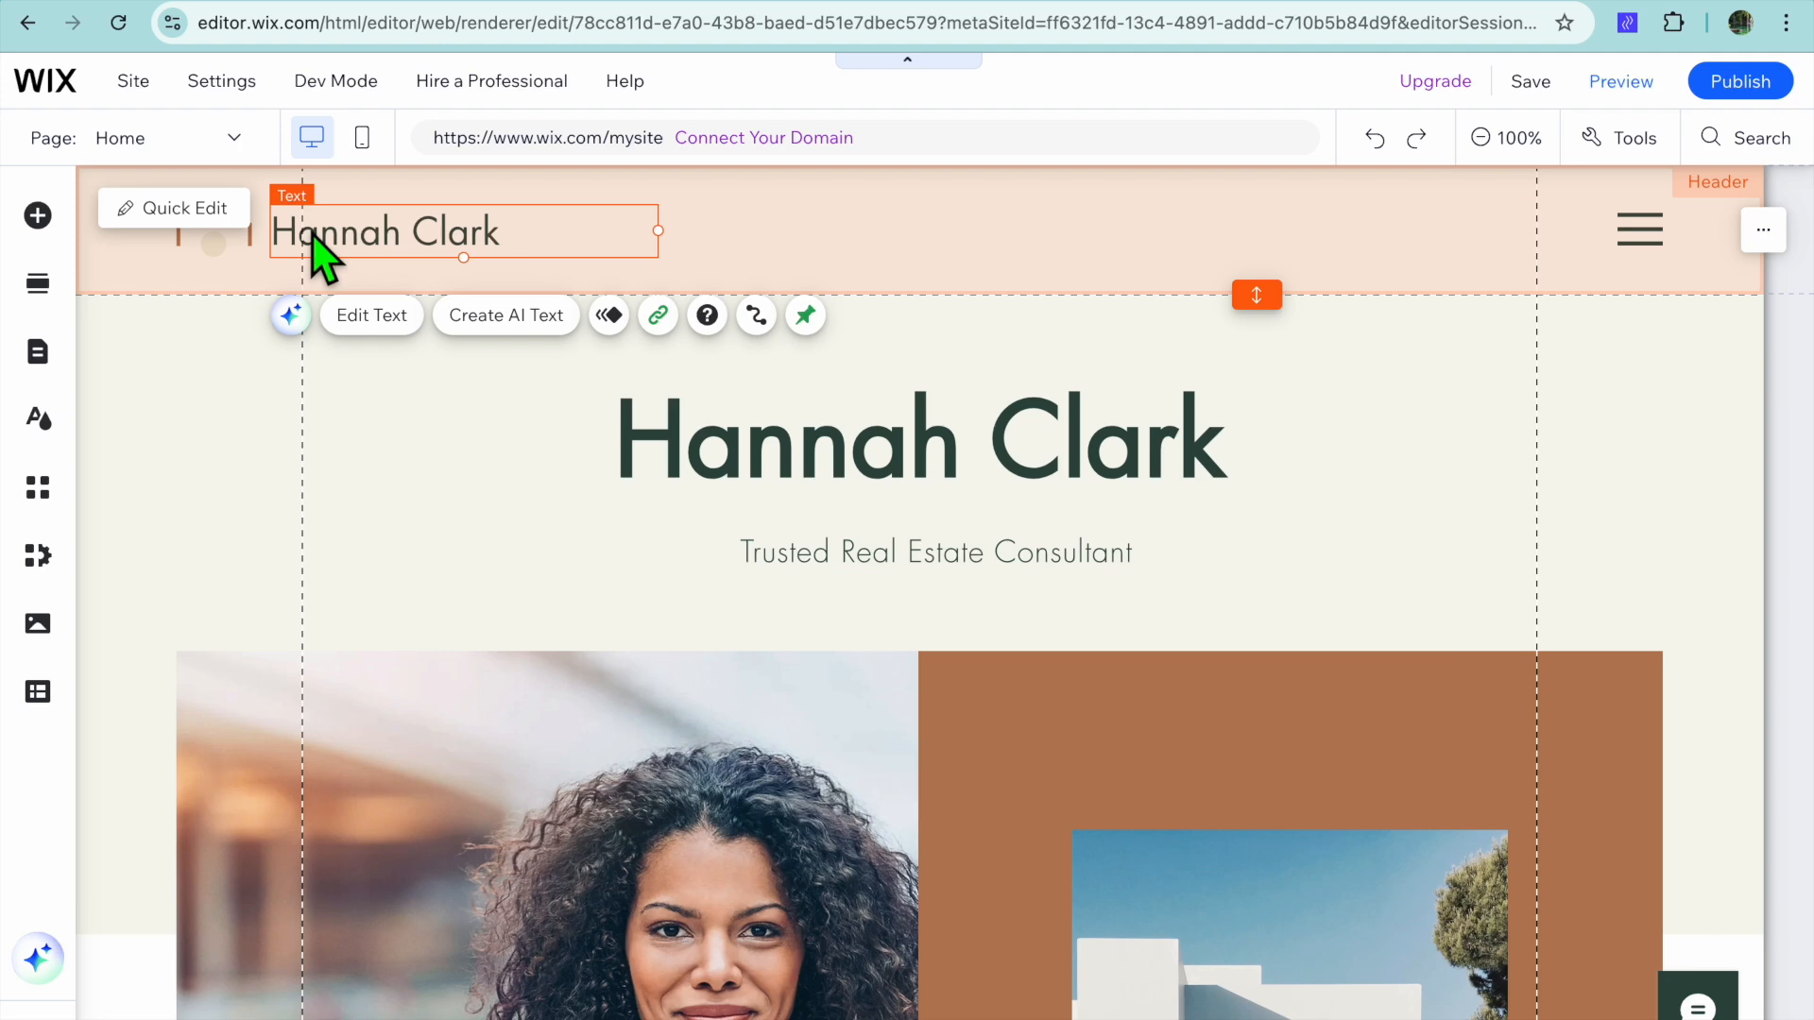
pyautogui.click(370, 321)
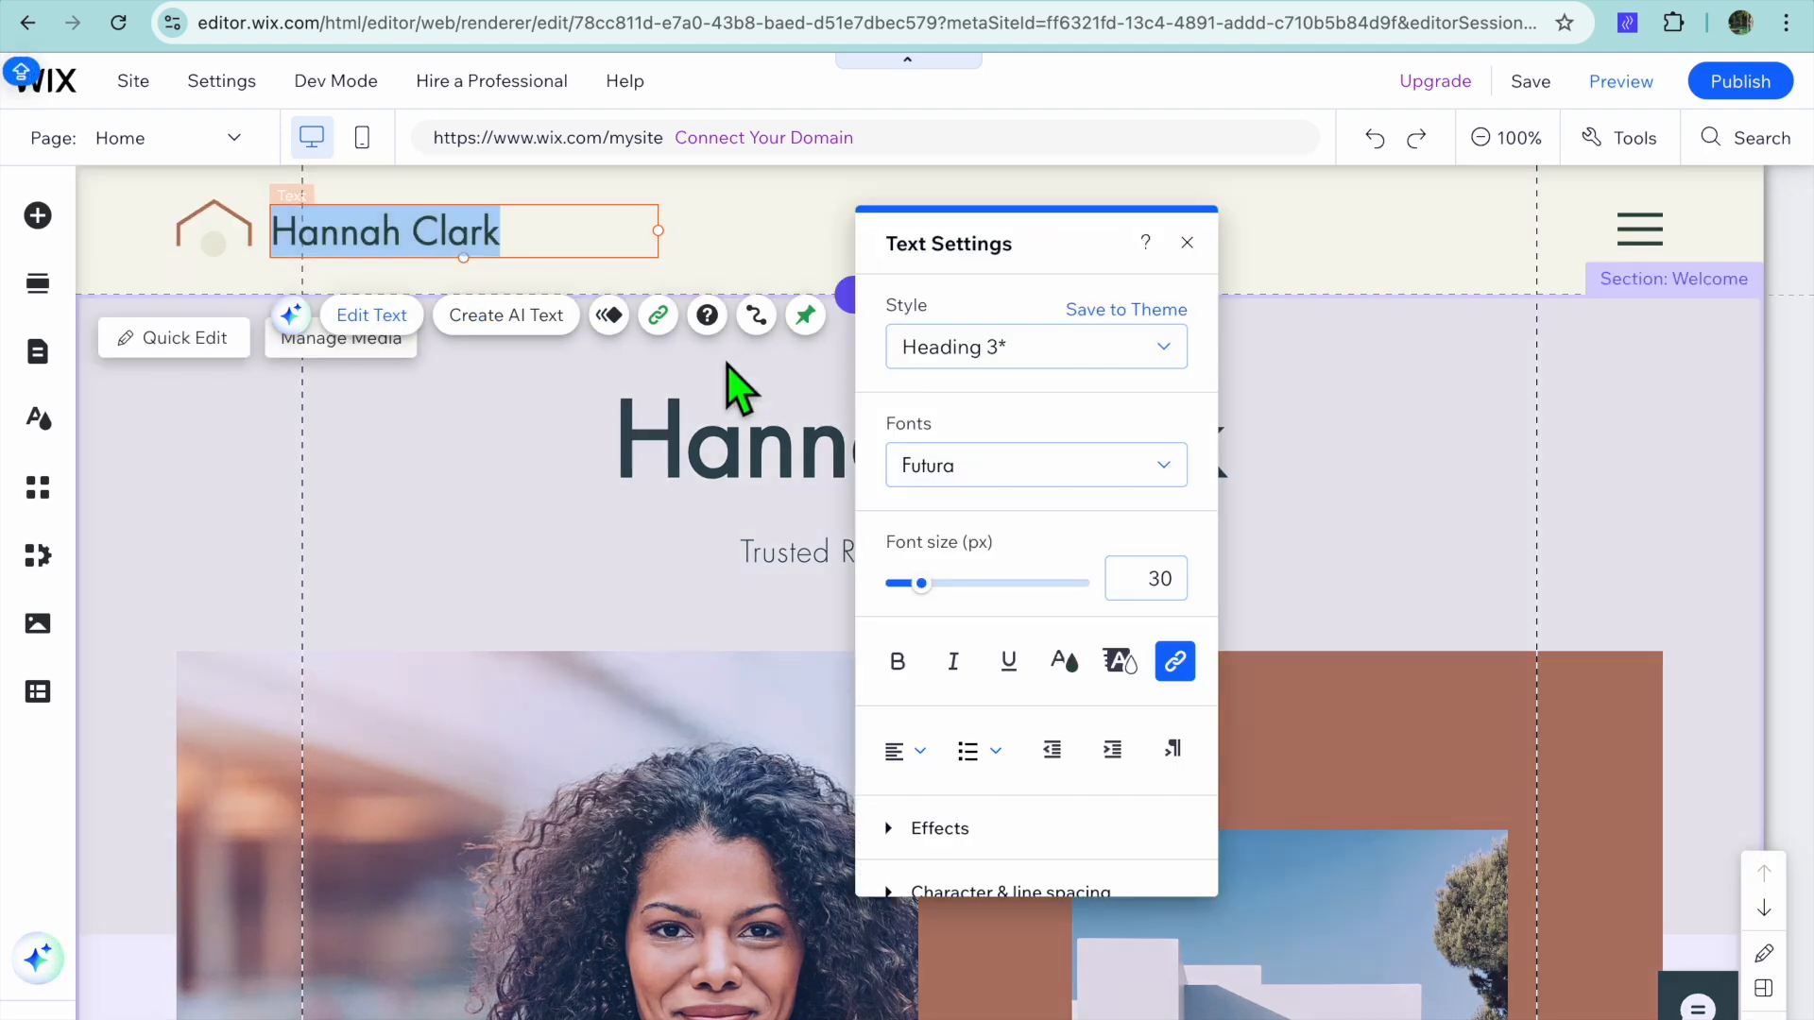
pyautogui.write('SIMPLE ANSWERS')
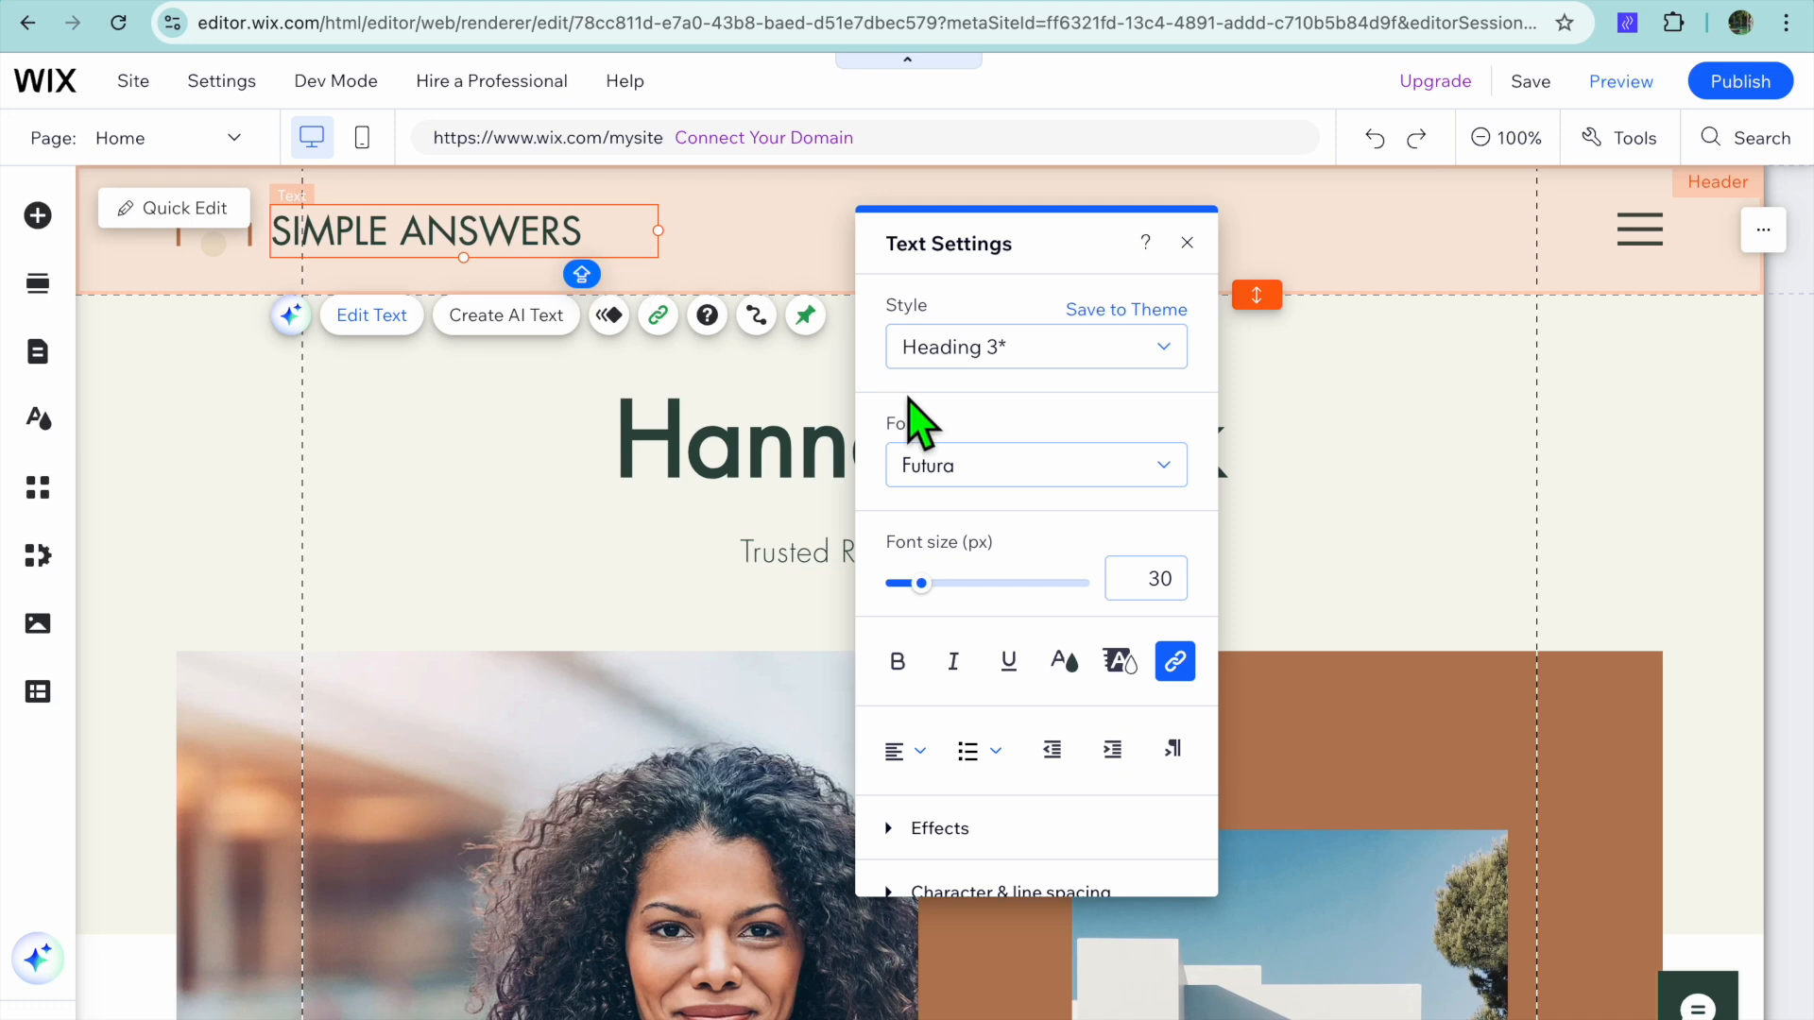
# Set the header site title's font size to 32 px and close its text settings.
pyautogui.moveTo(934, 582); pyautogui.dragTo(922, 582)
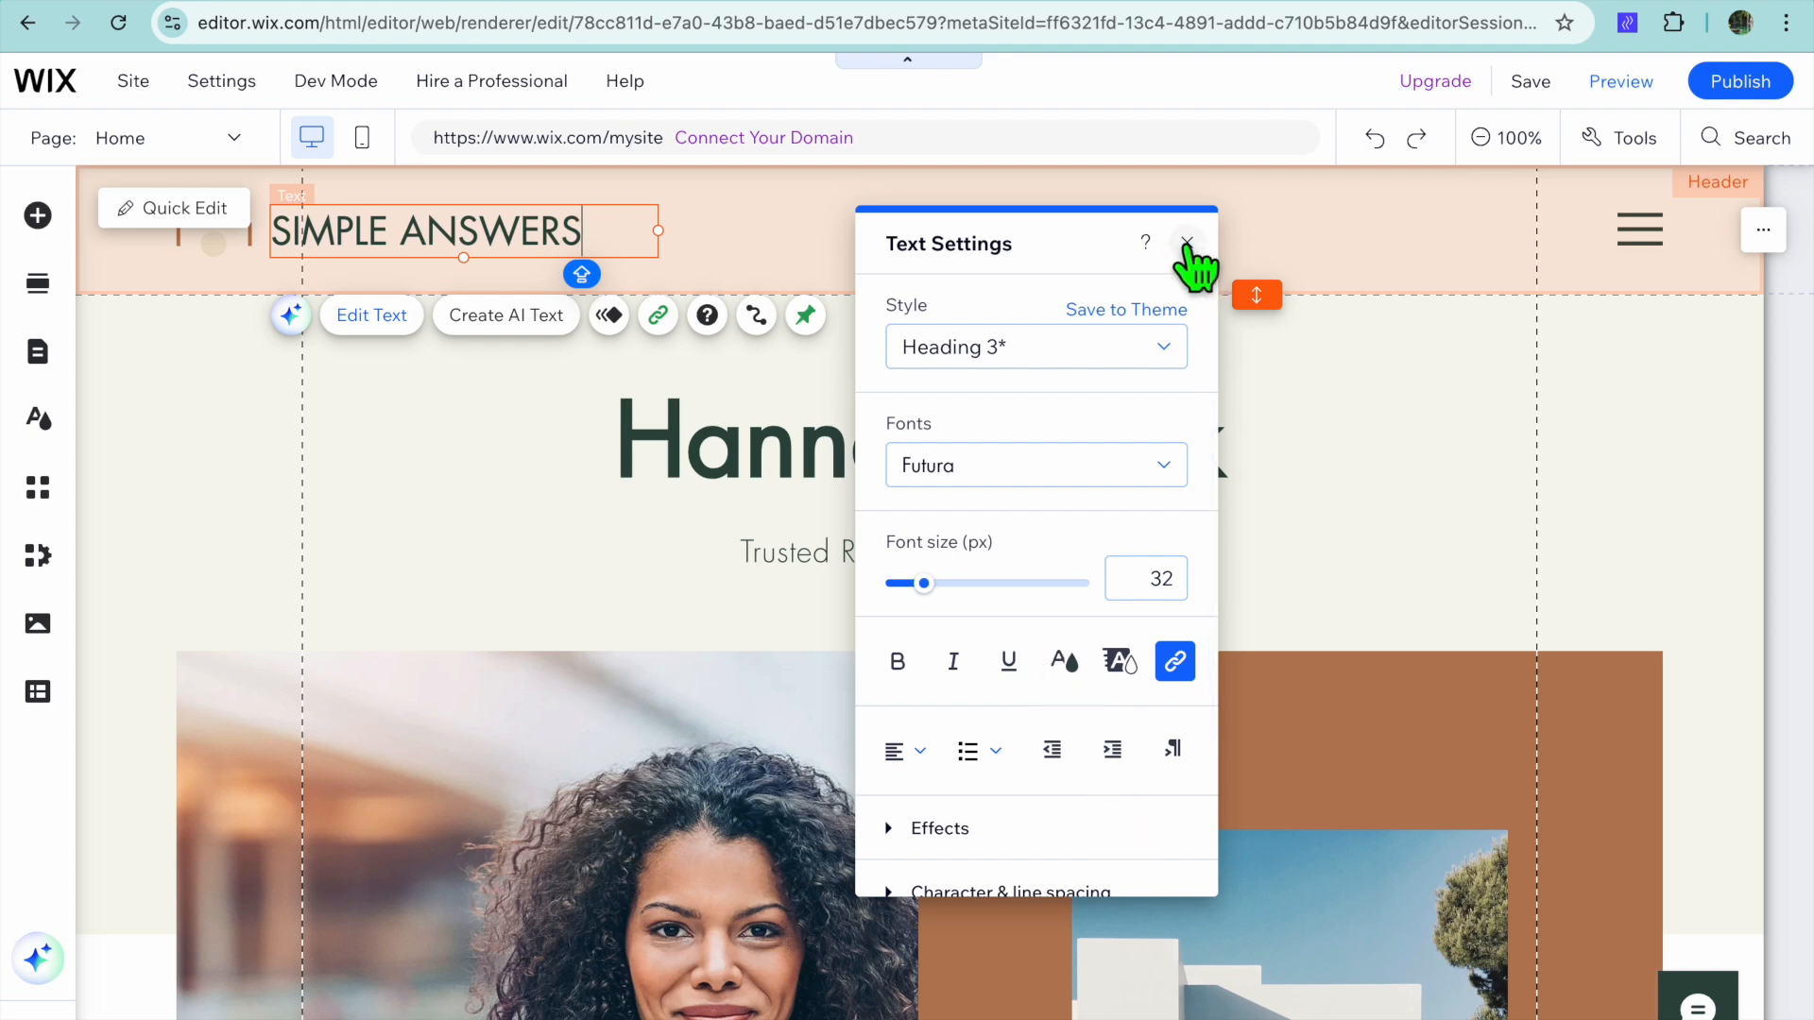
pyautogui.click(1186, 243)
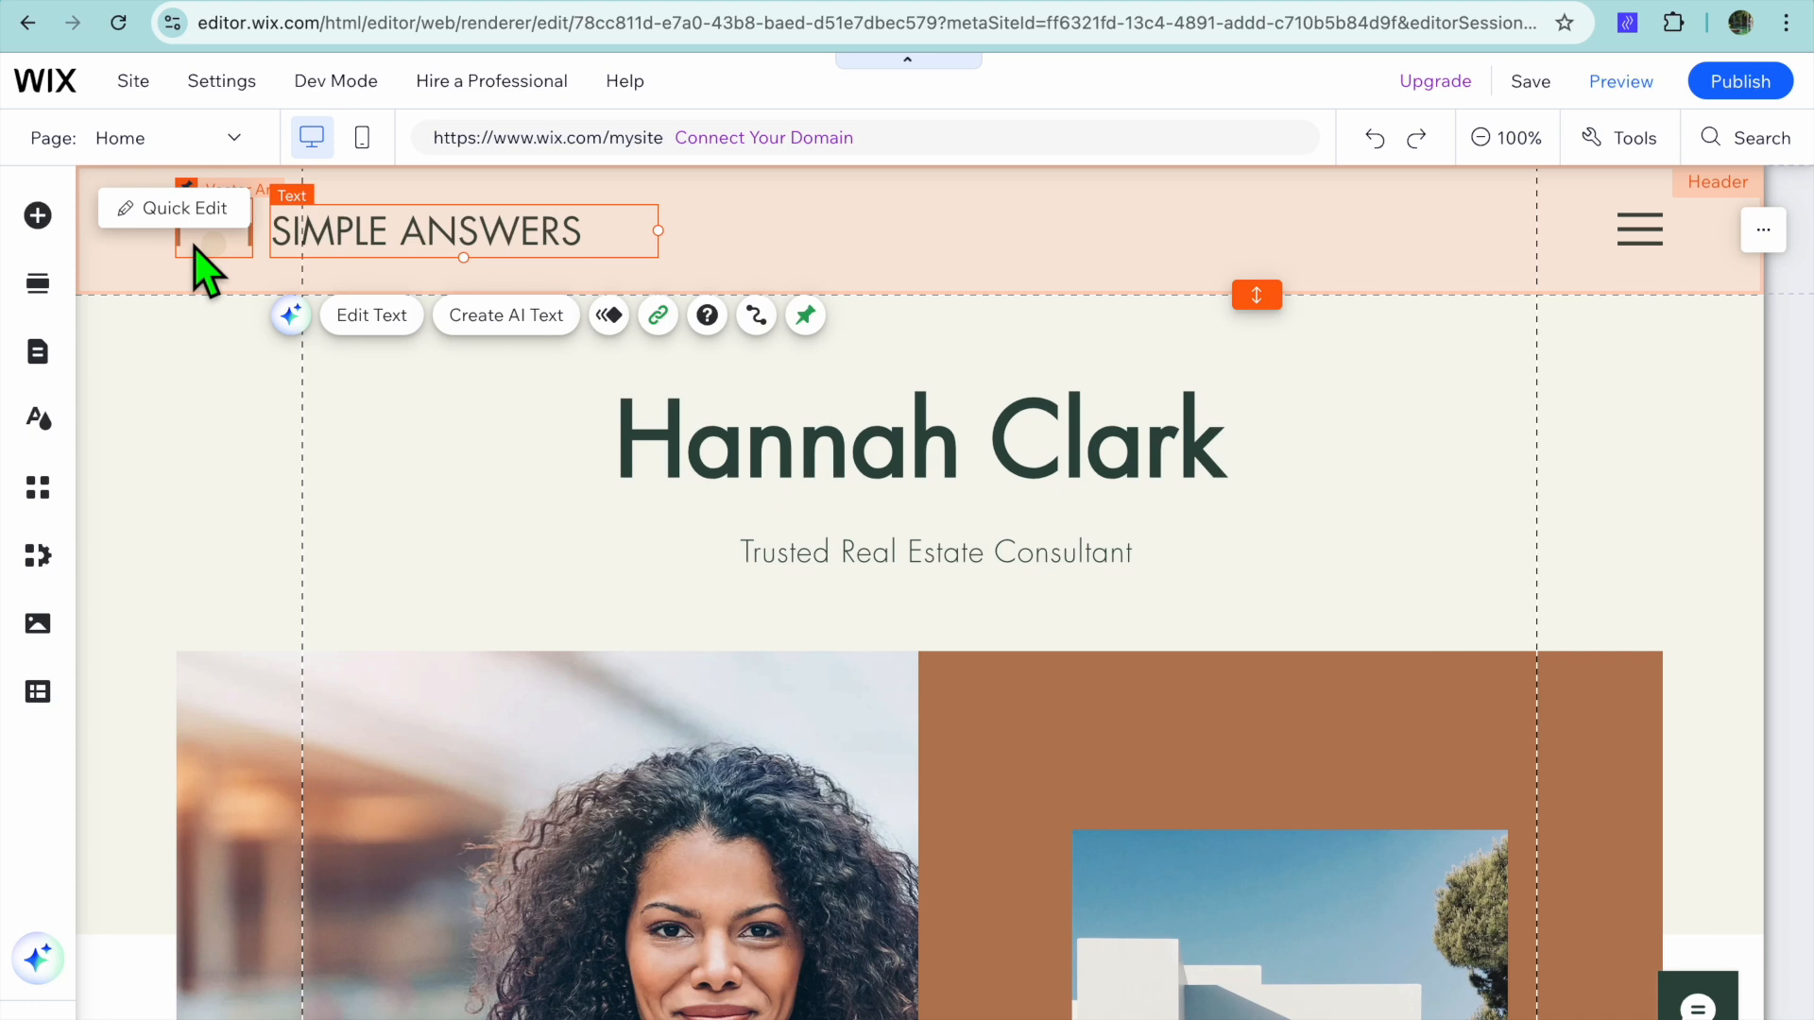
# Browse the vector art available for the header's house logo and close the library without replacing the logo.
pyautogui.click(200, 245)
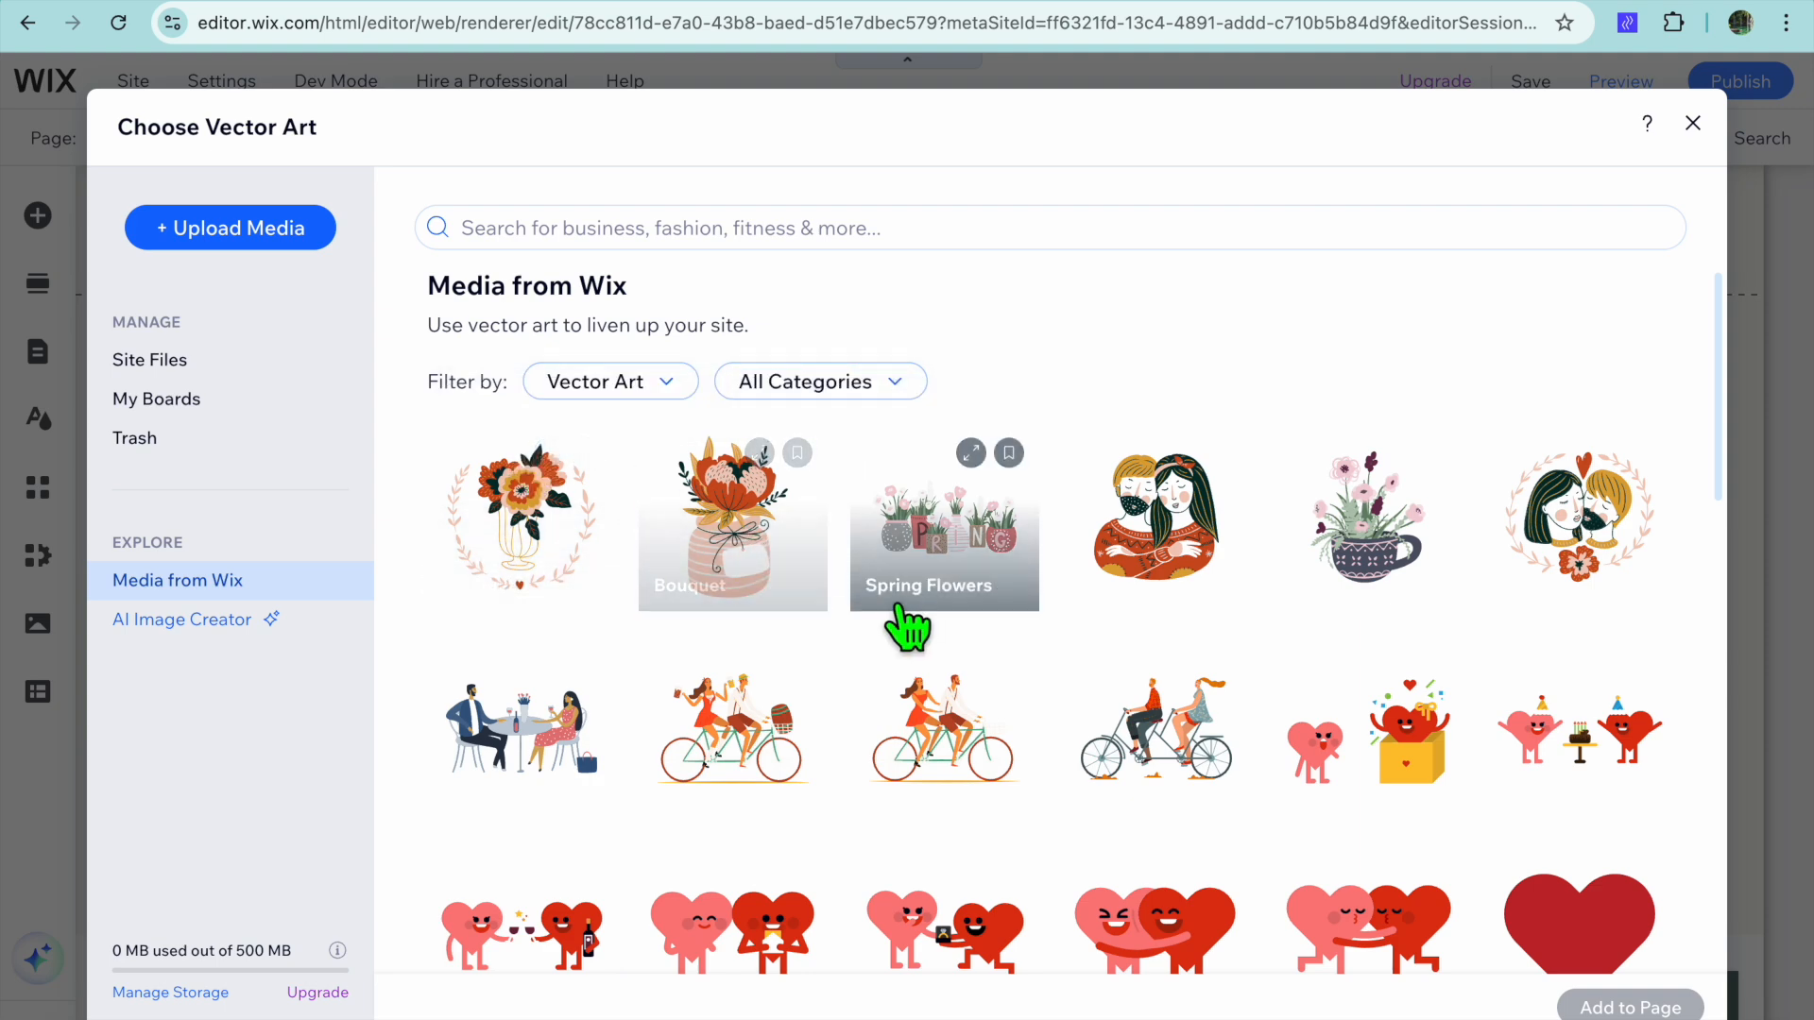
pyautogui.scroll(-3, 909, 627)
pyautogui.scroll(3, 909, 619)
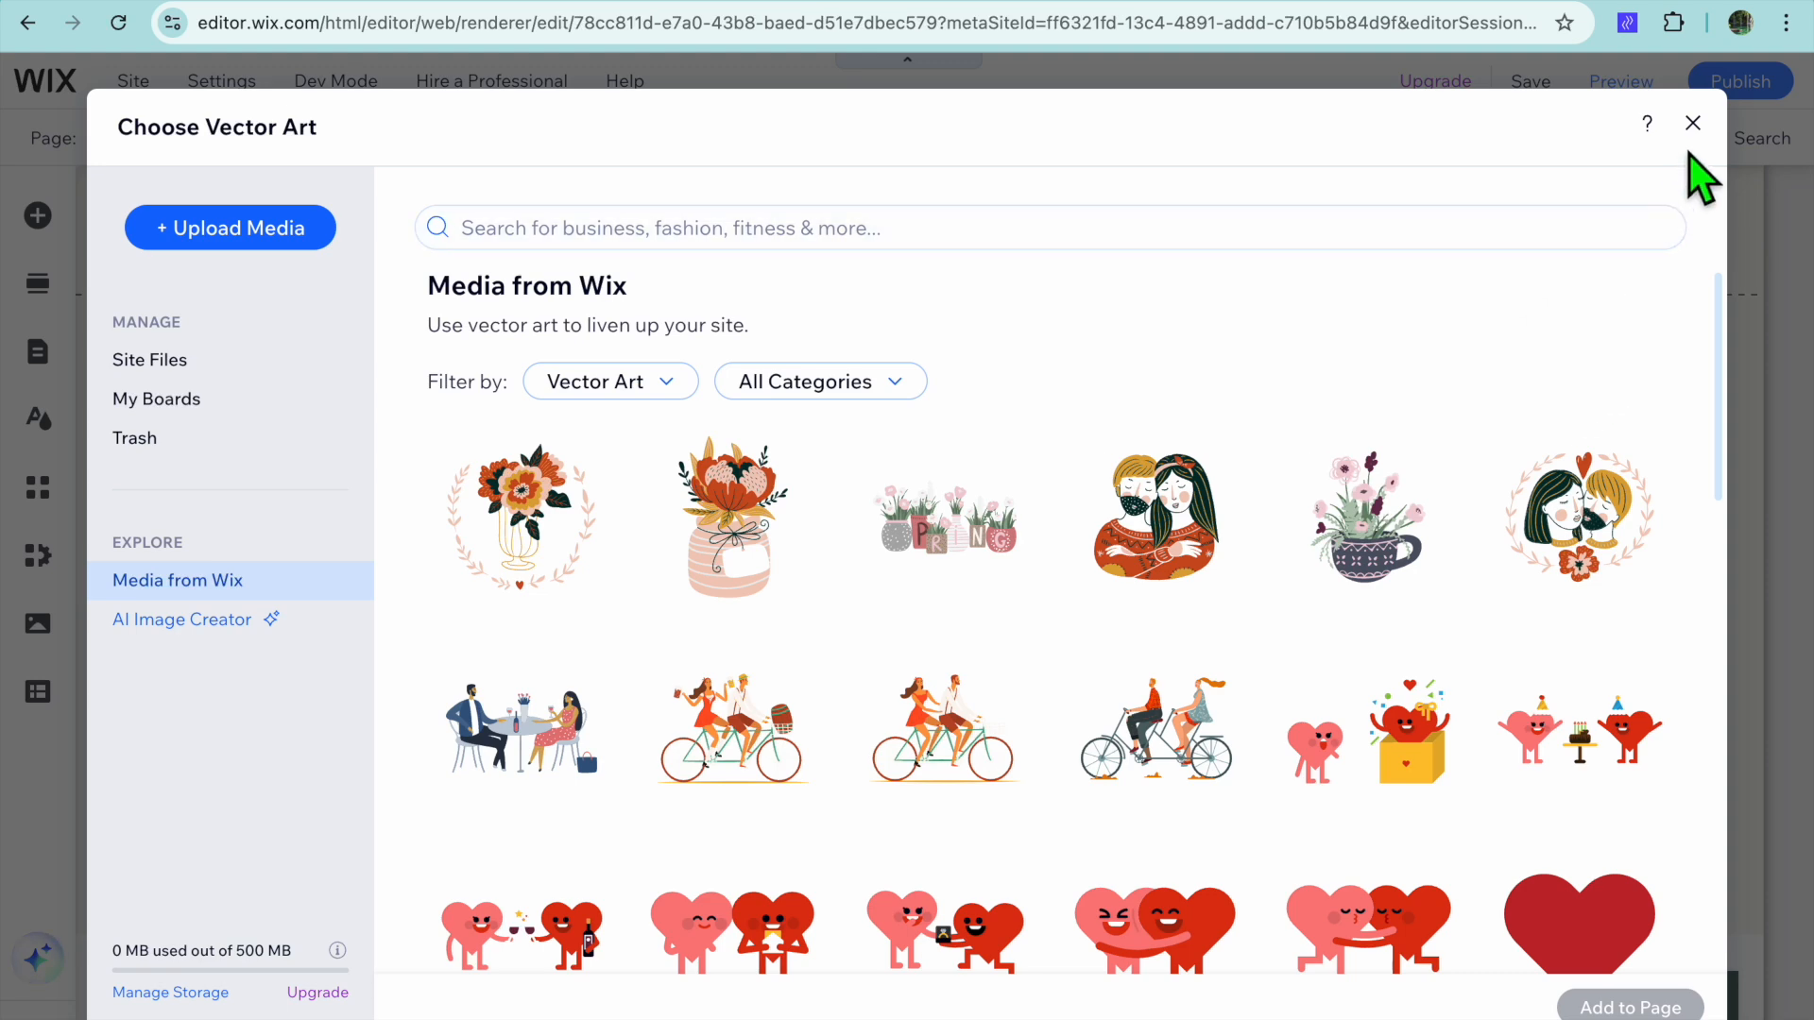
pyautogui.click(1693, 123)
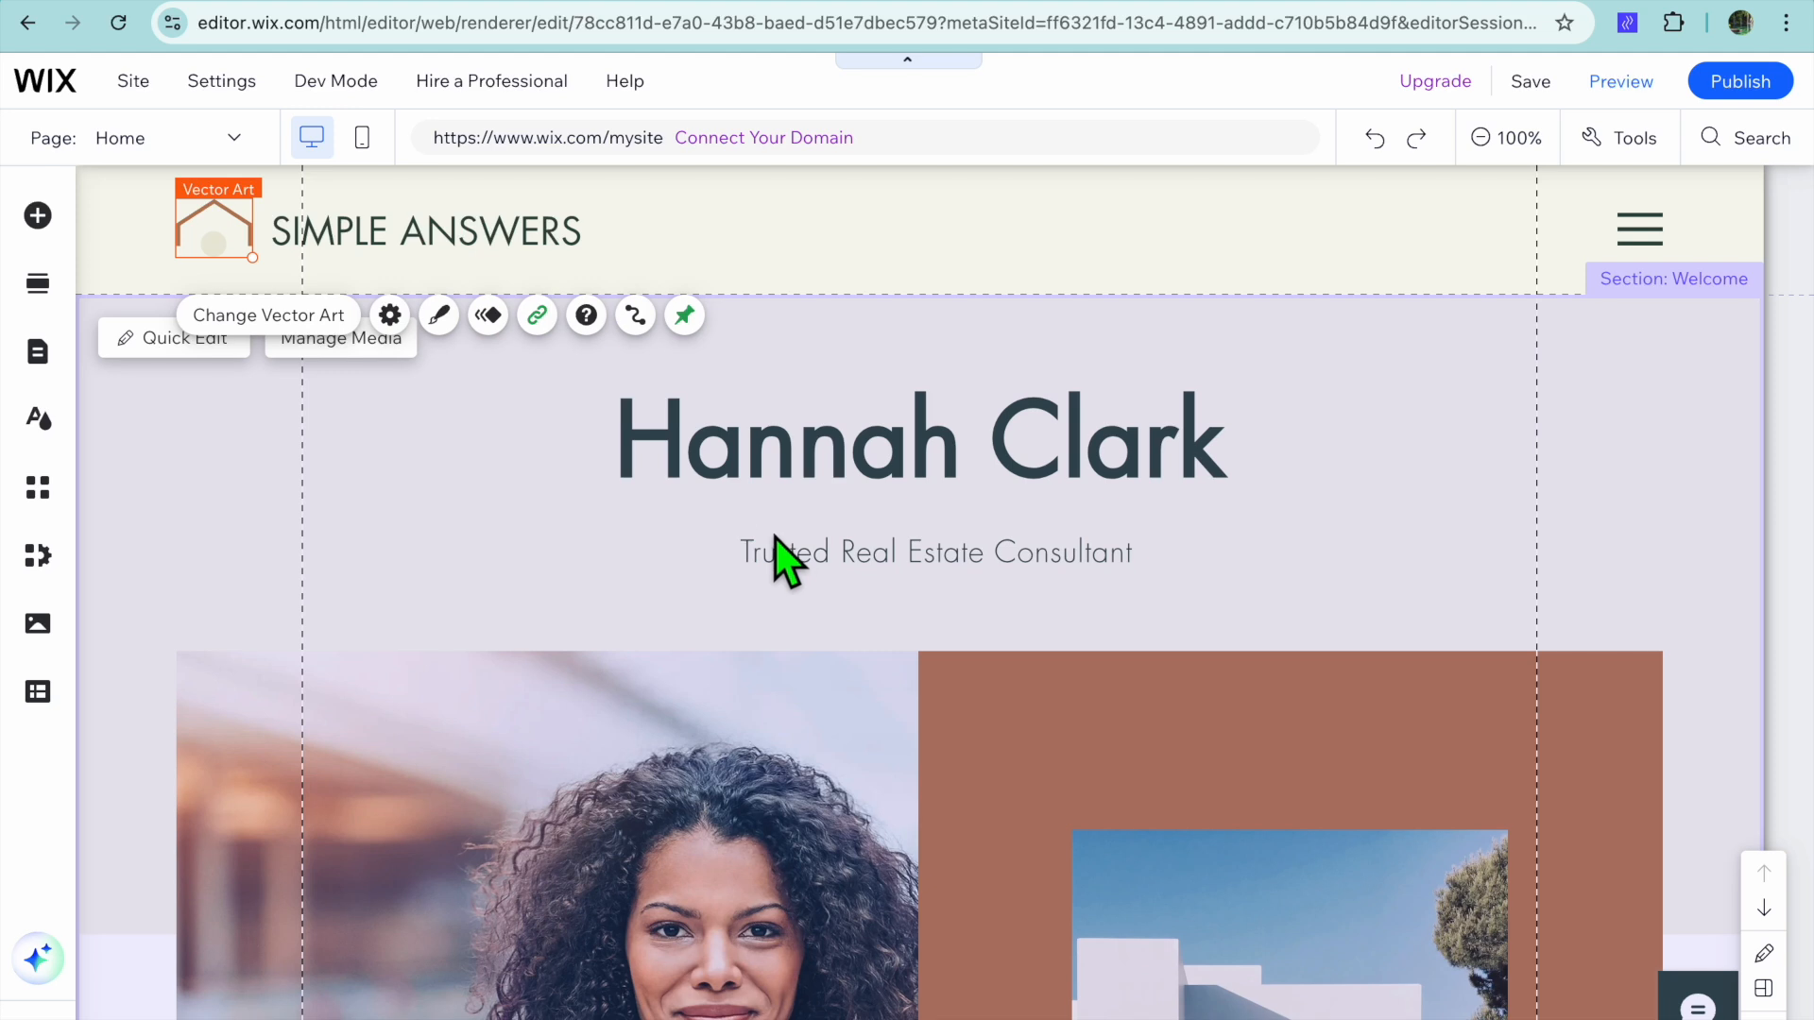
# Replace the large heading text in the Welcome section with SIMPLE ANSWERS.
pyautogui.click(793, 486)
pyautogui.click(770, 468)
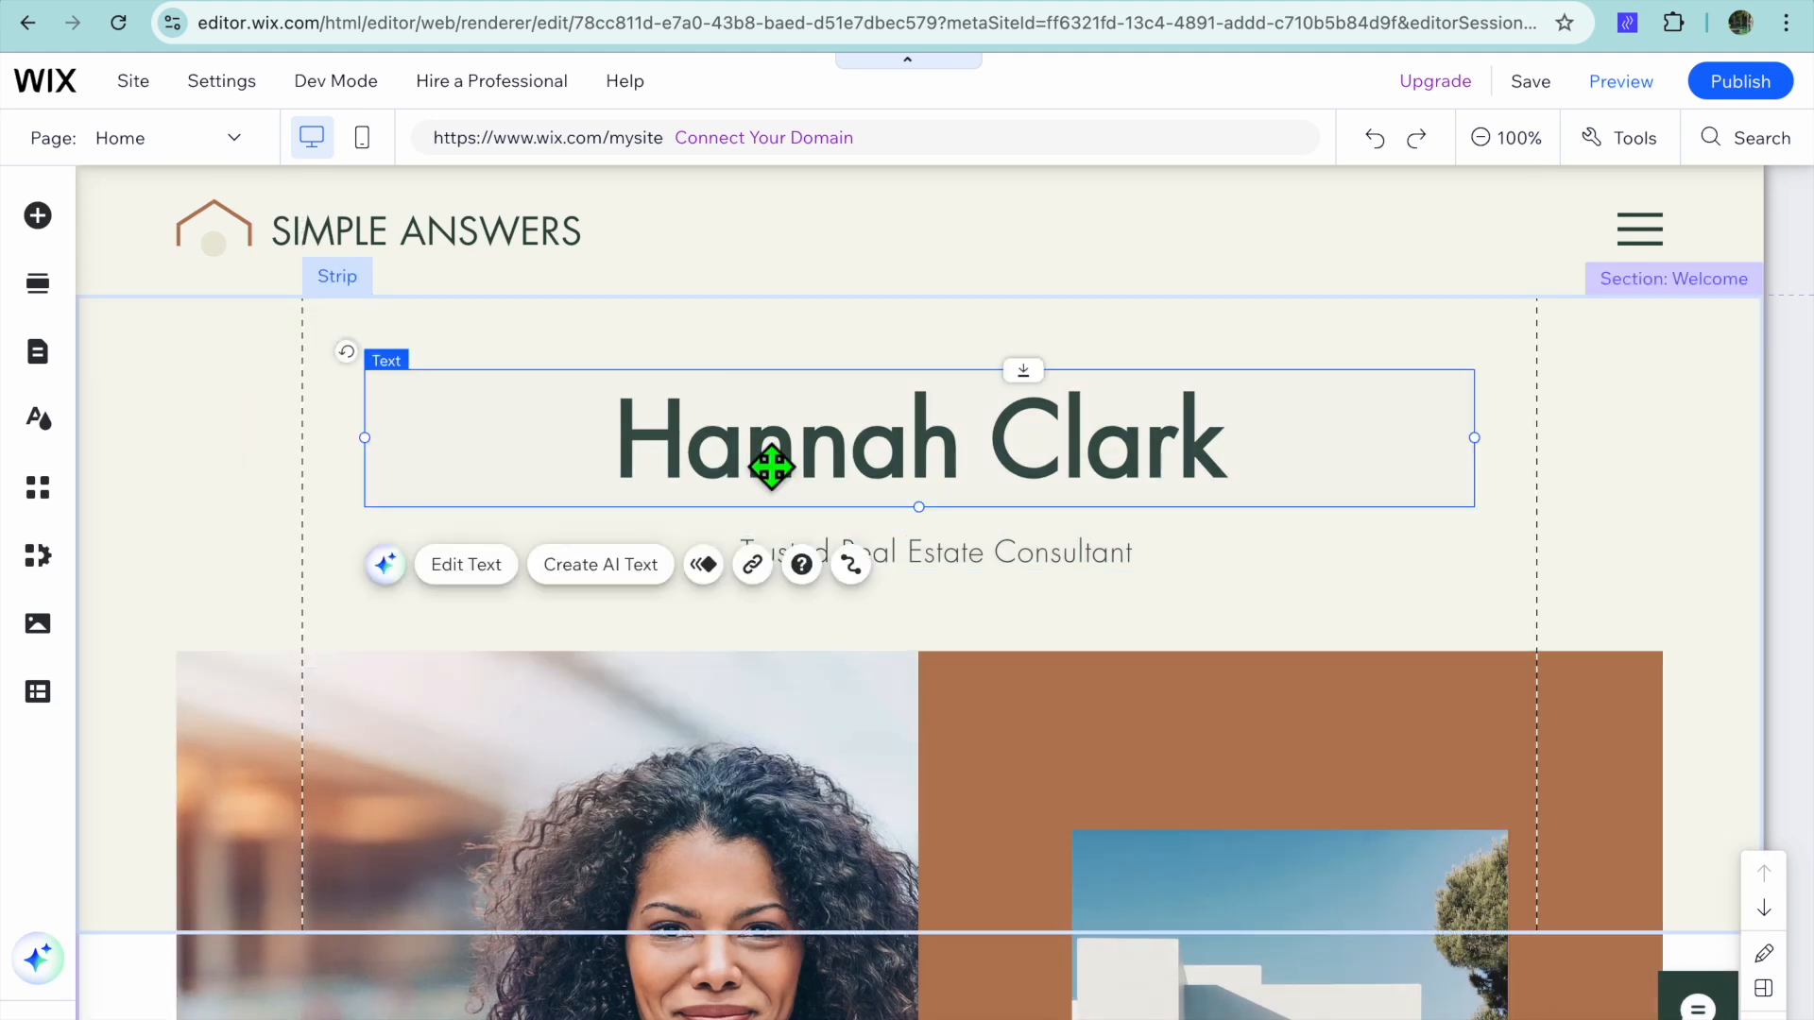
pyautogui.click(472, 565)
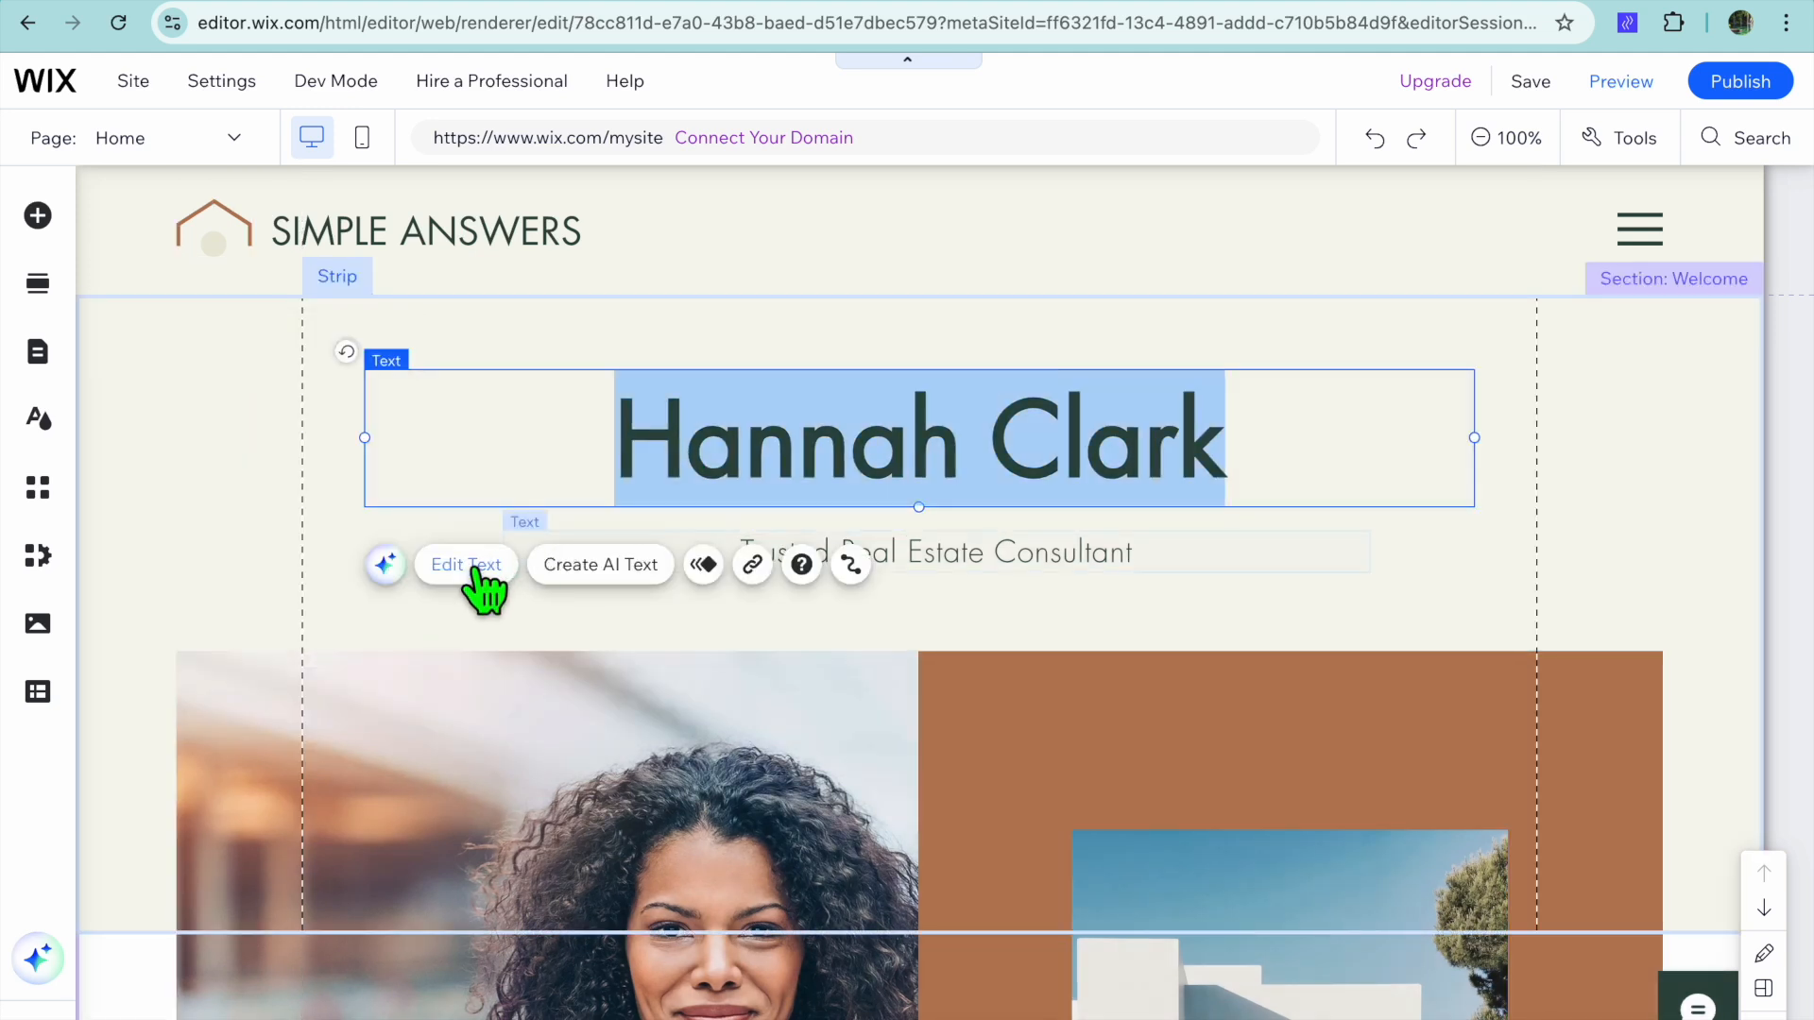
pyautogui.write('SI')
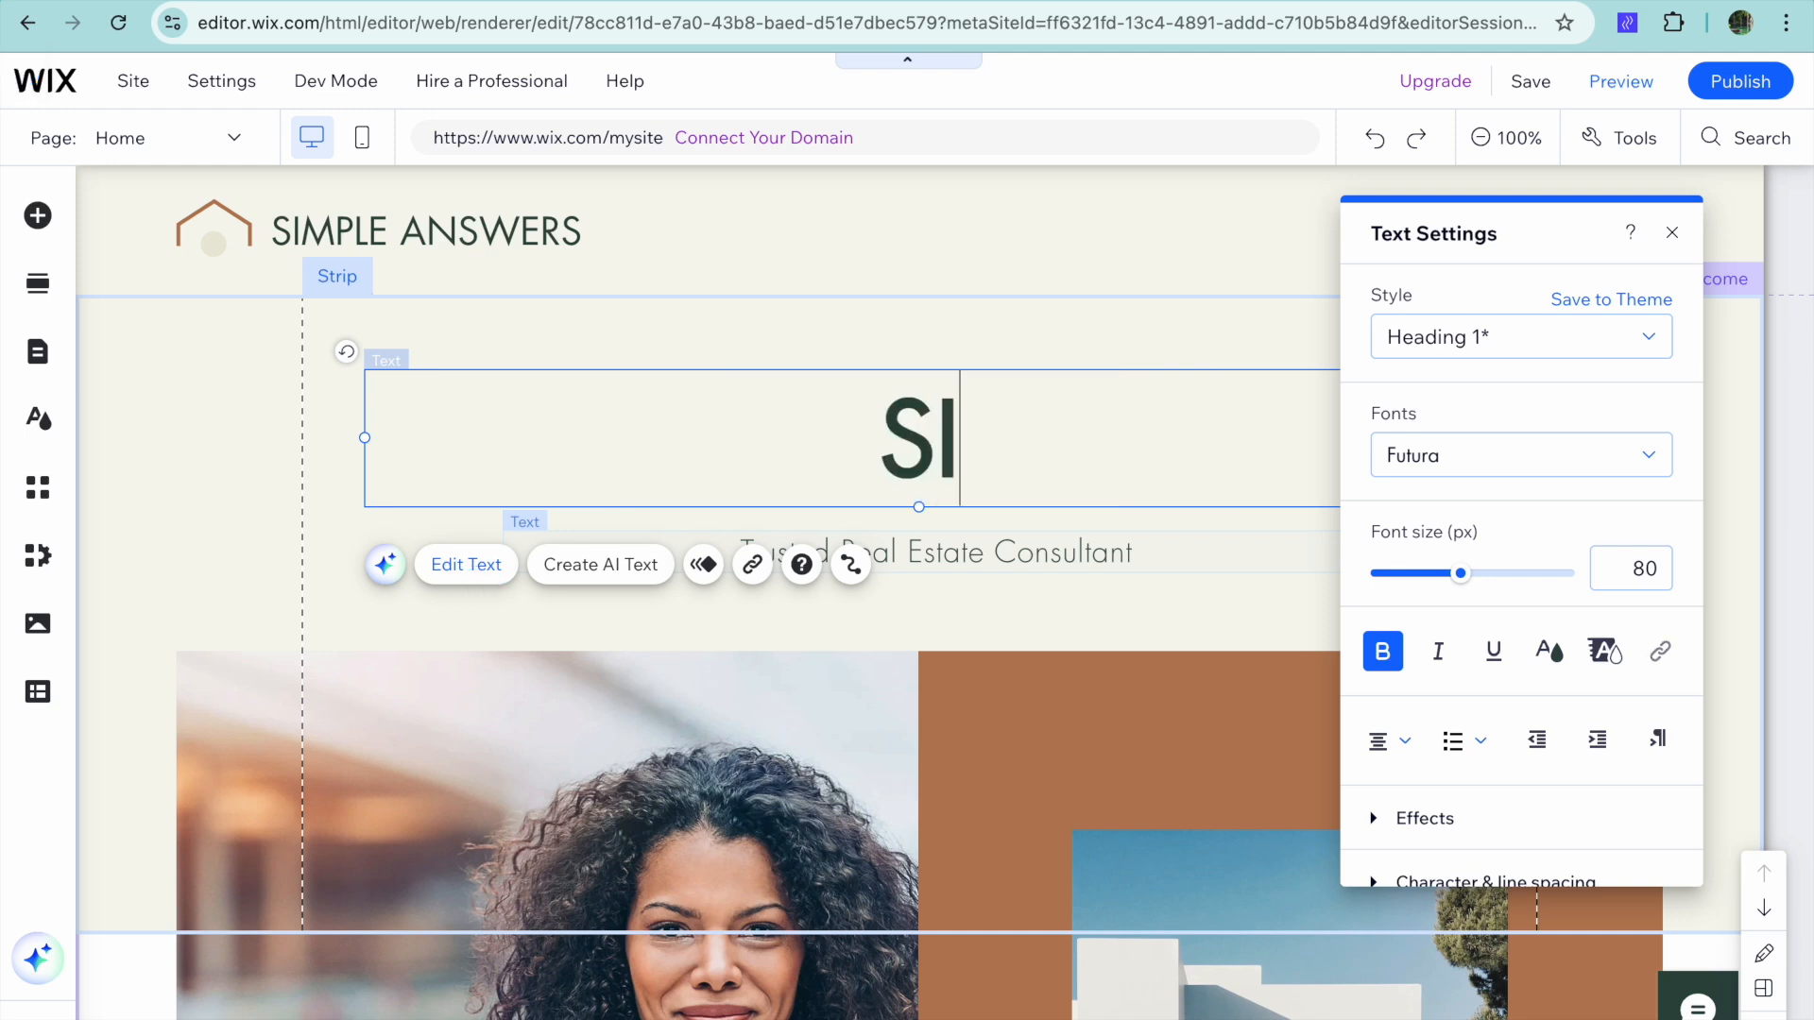
pyautogui.write('MPLE ANSWERS')
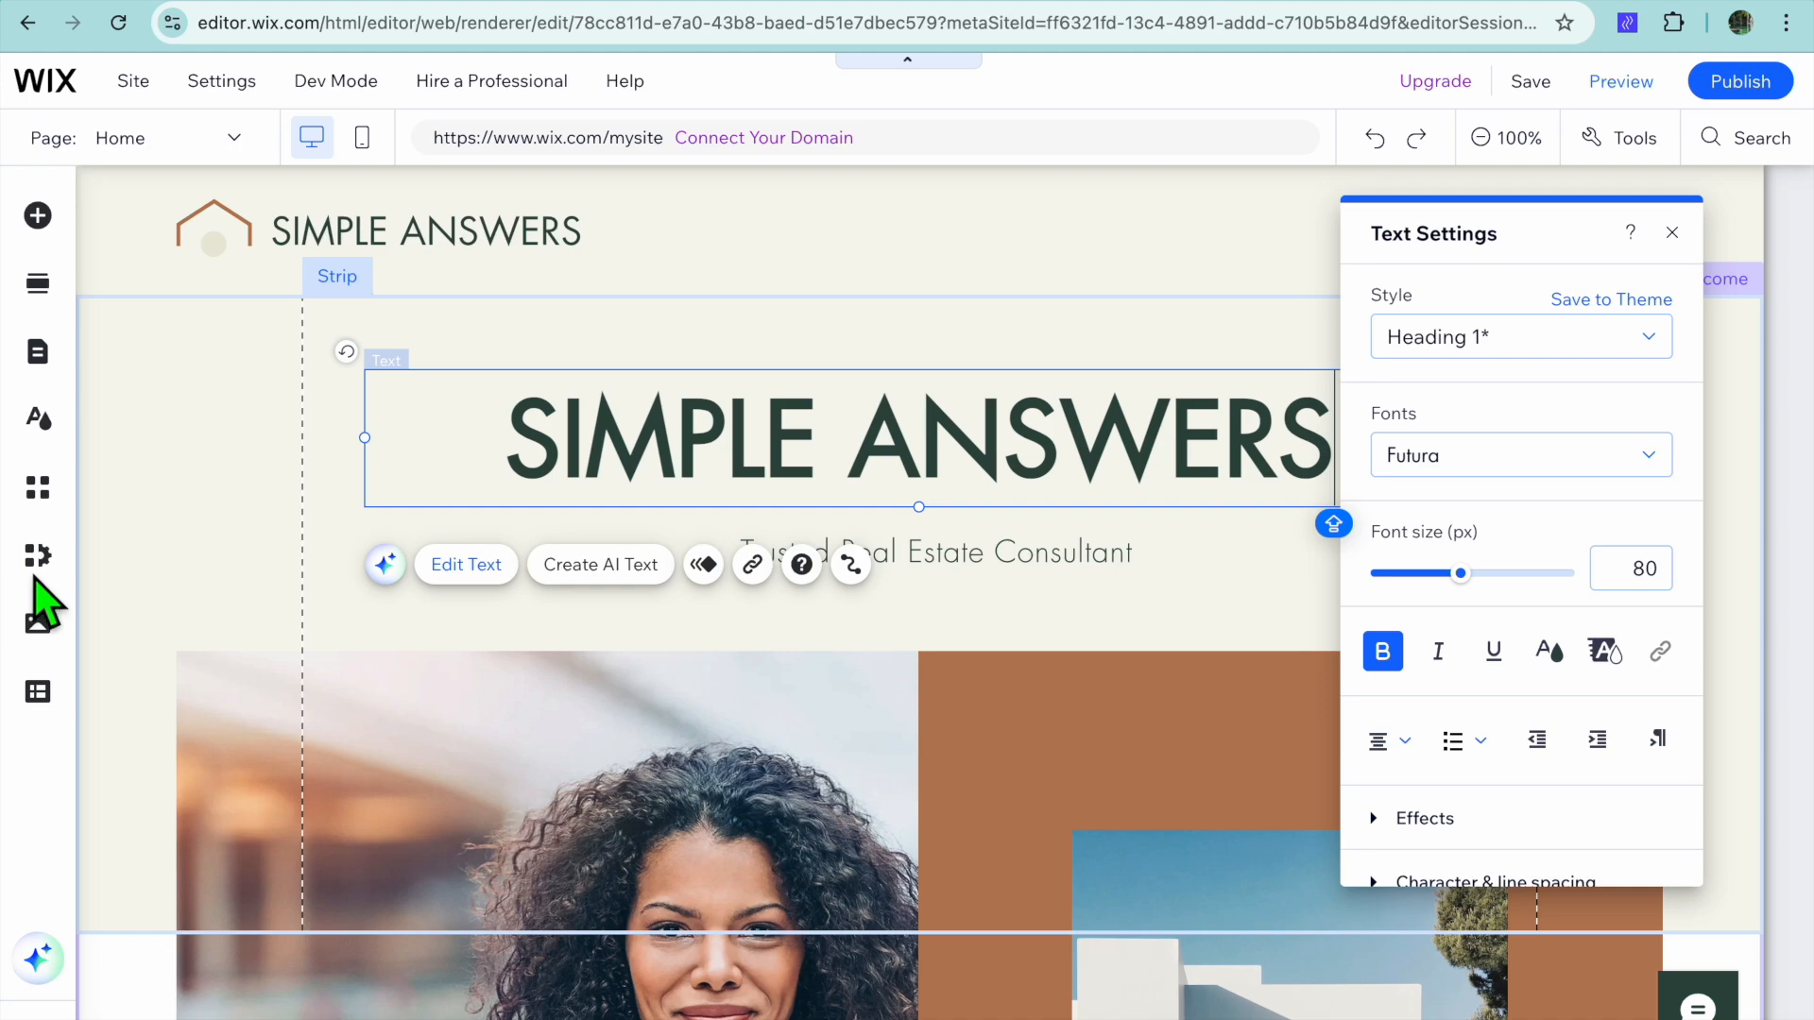
pyautogui.click(277, 525)
pyautogui.scroll(-10, 278, 525)
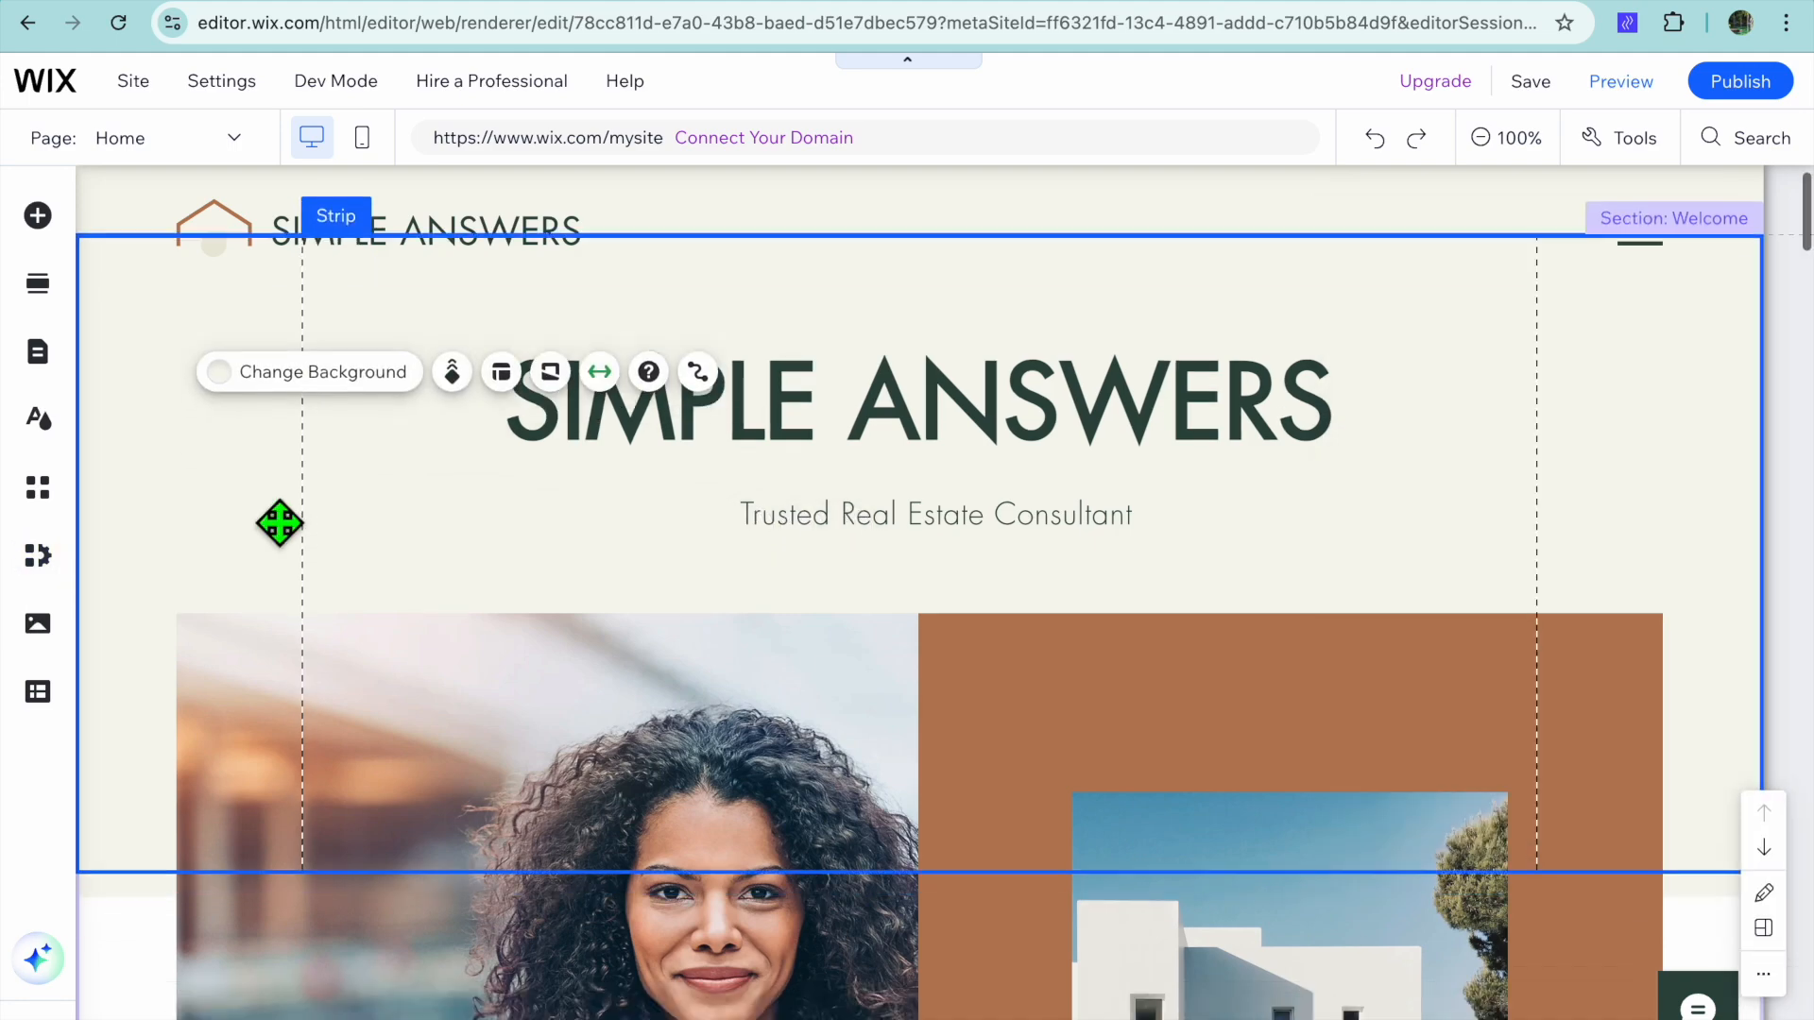
pyautogui.scroll(10, 266, 510)
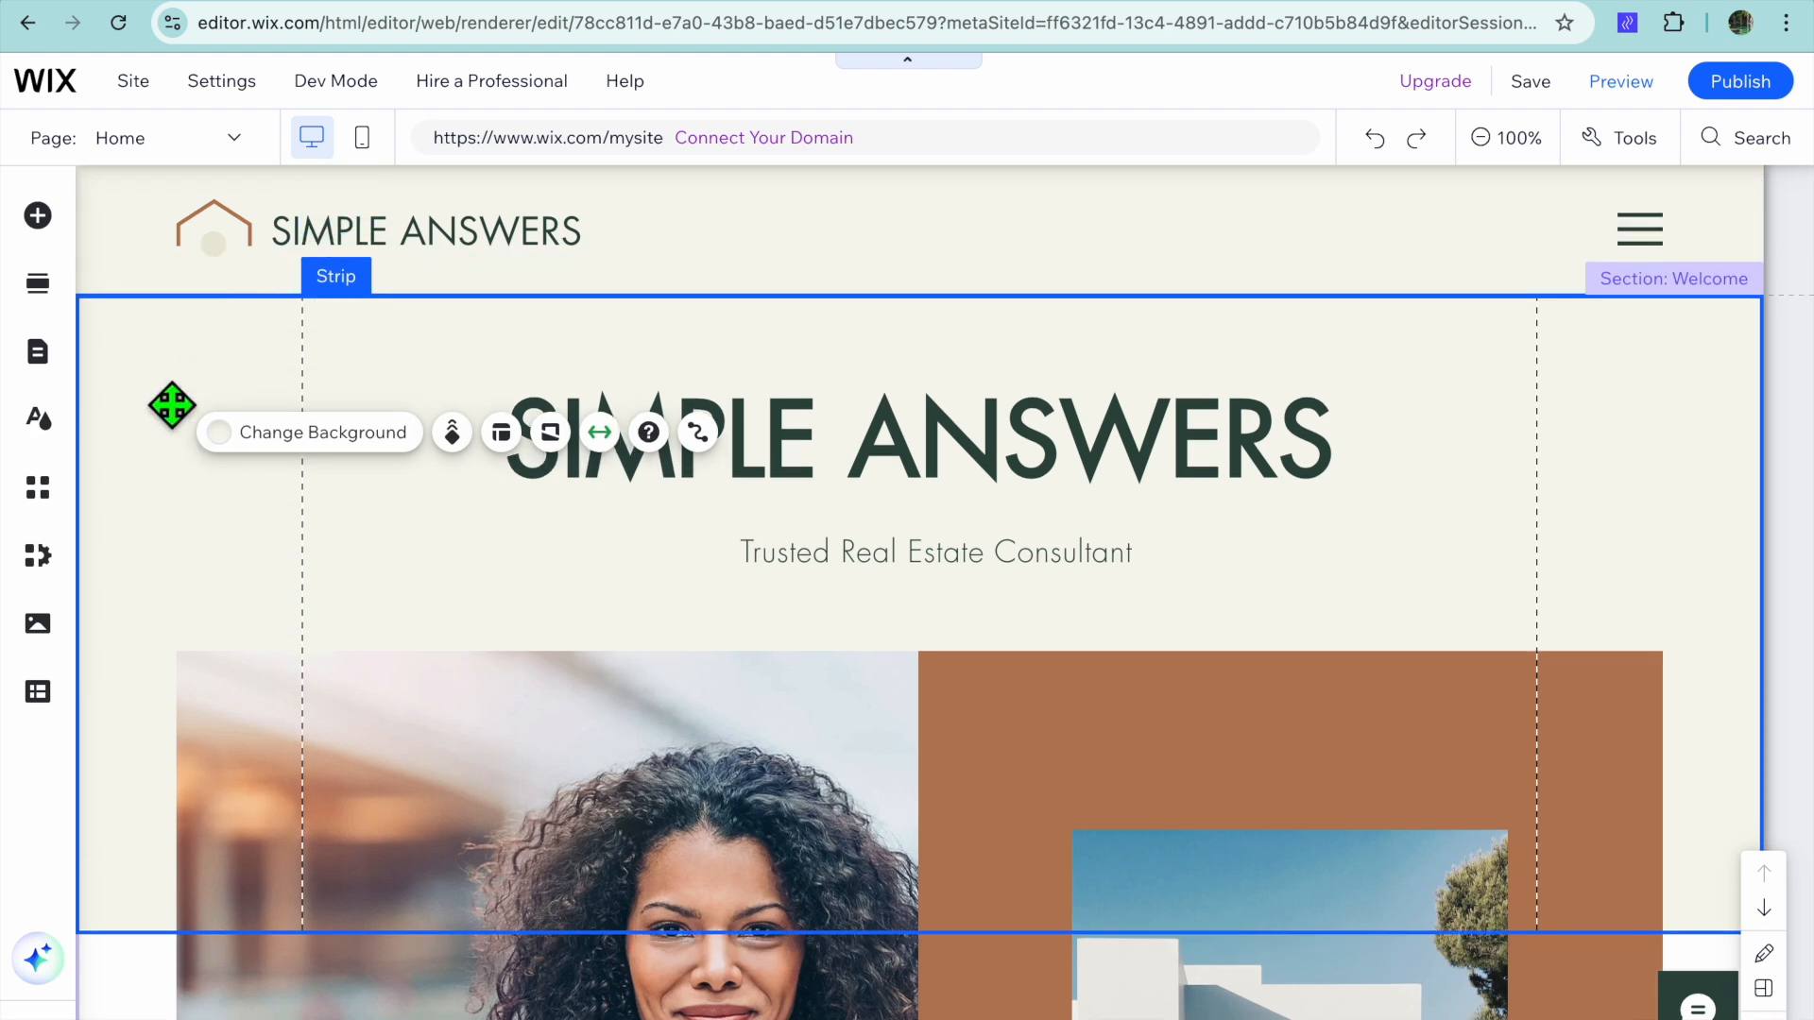
# Examine the page elements that can be added, including text, interactive, menu, gallery, decorative and button elements.
pyautogui.click(37, 215)
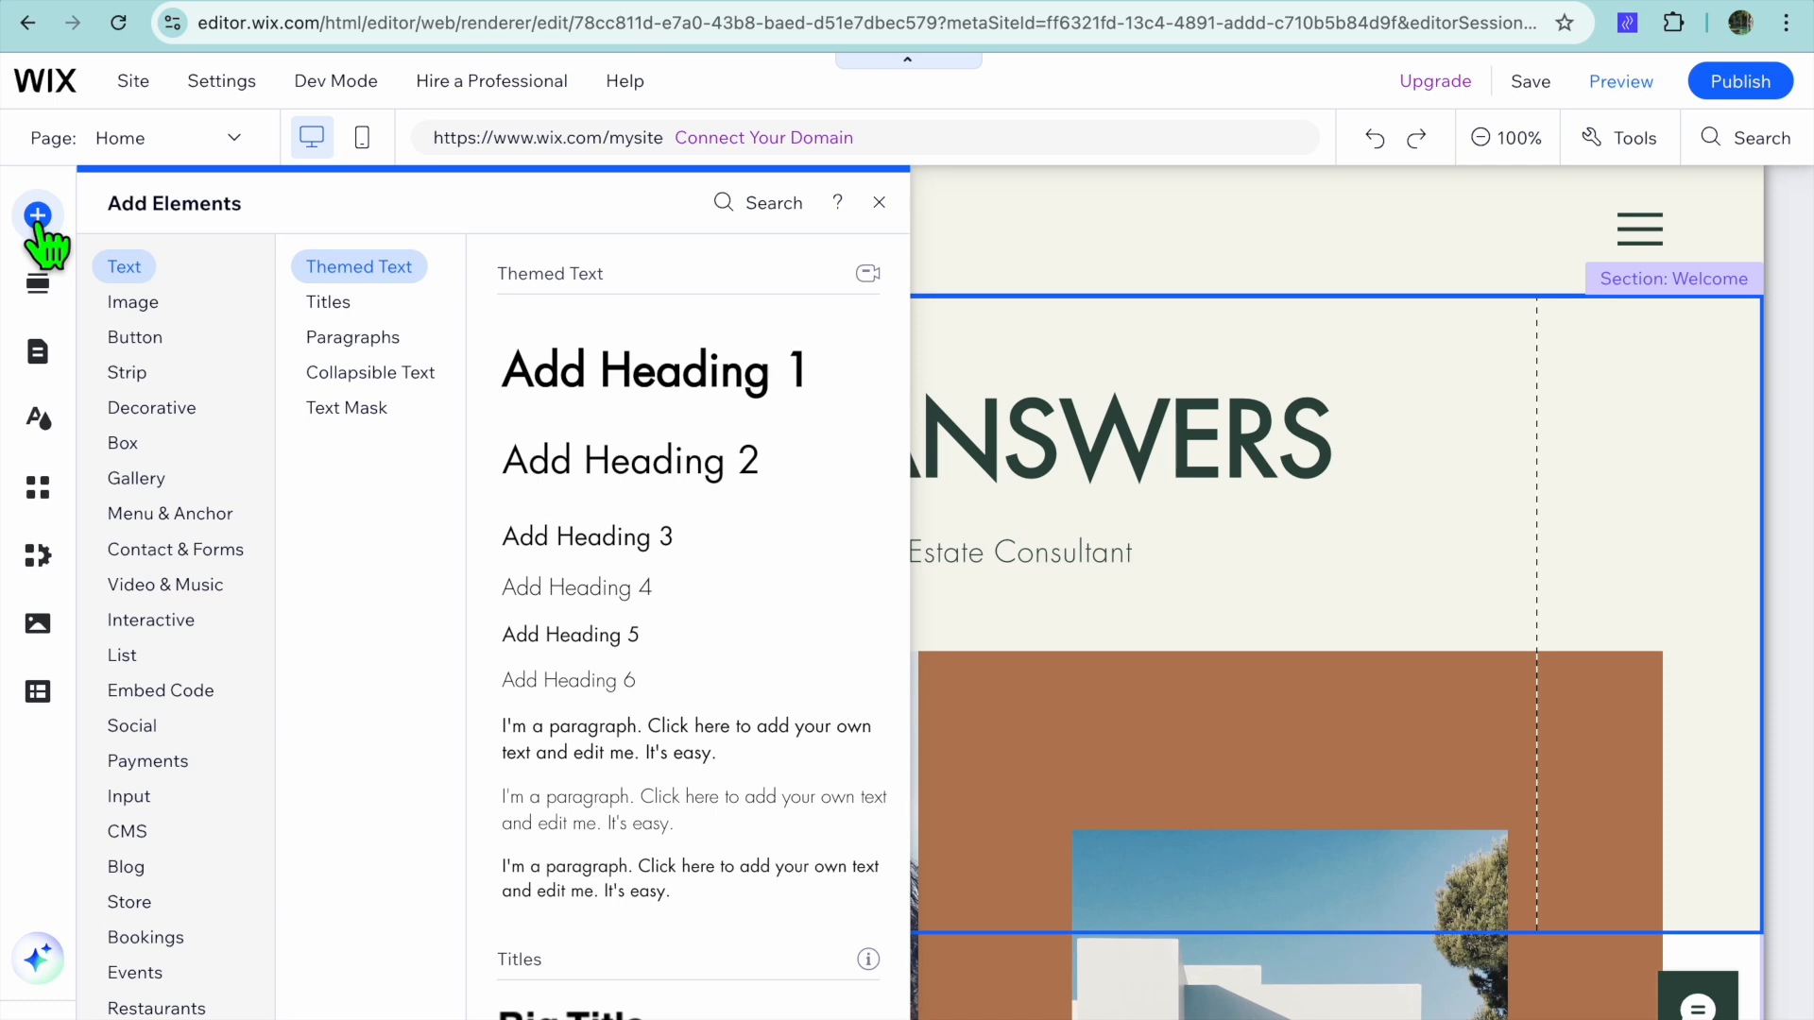
pyautogui.click(189, 624)
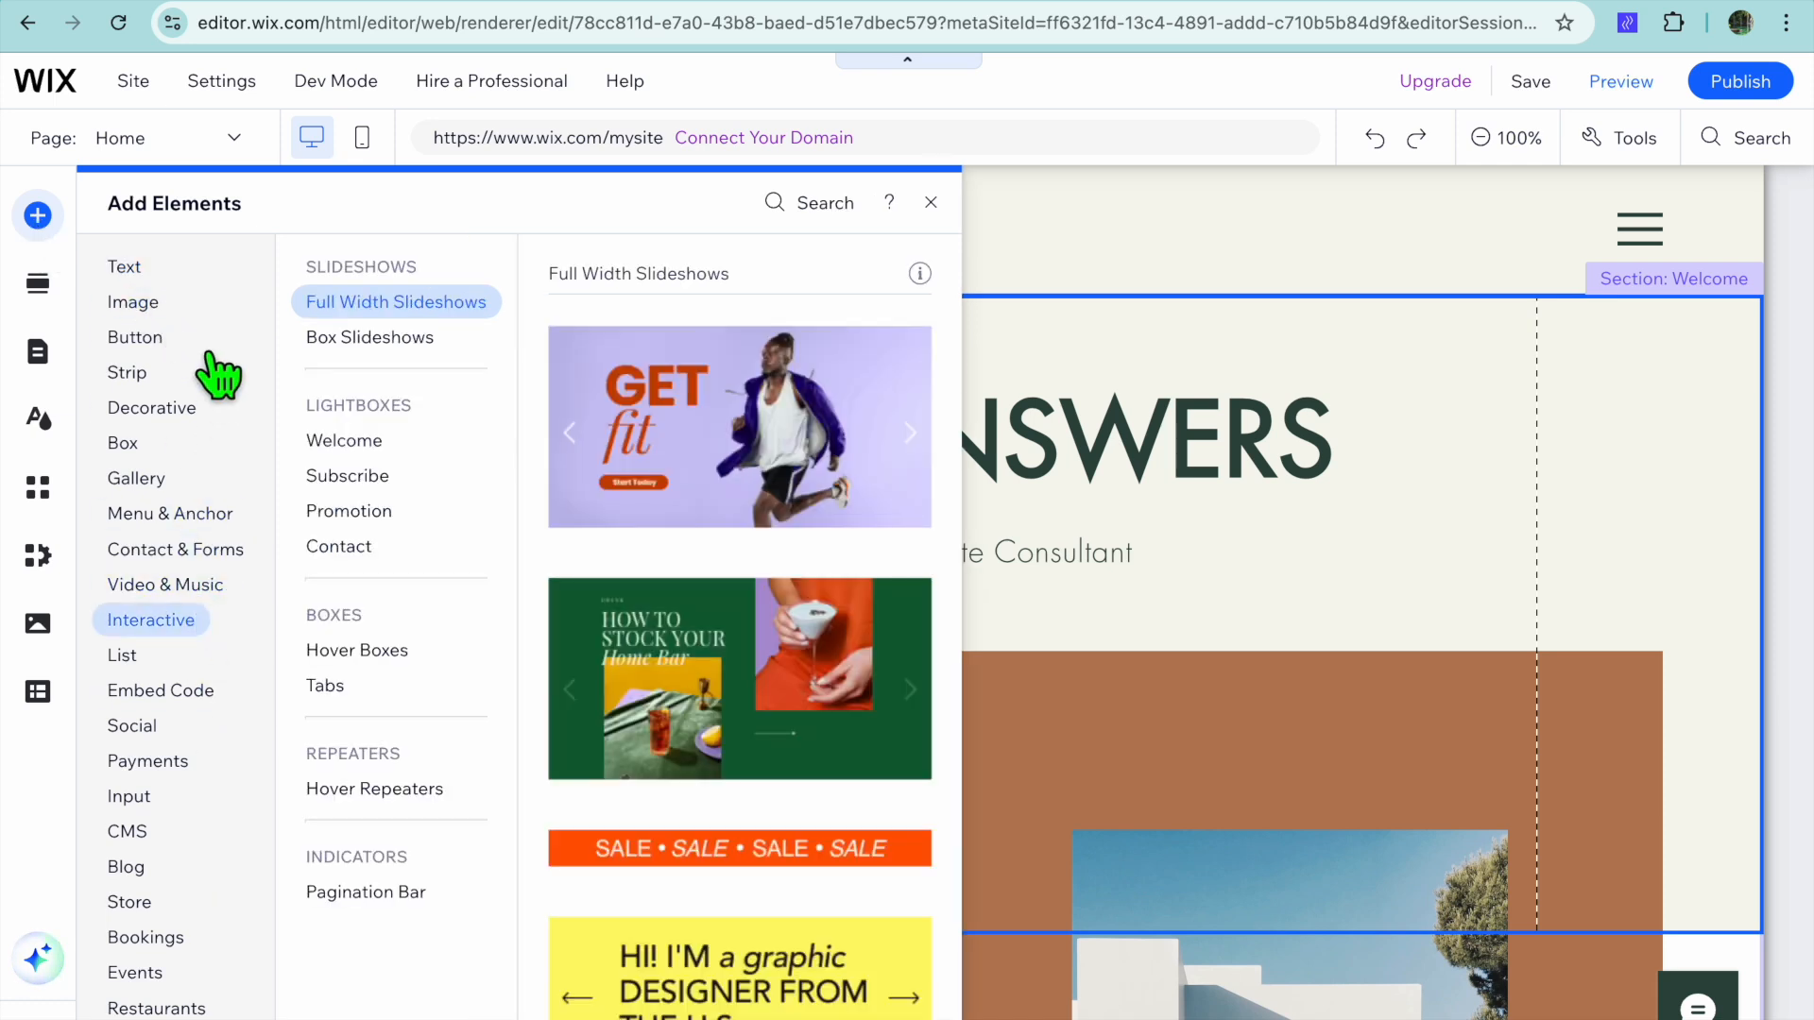
pyautogui.click(131, 268)
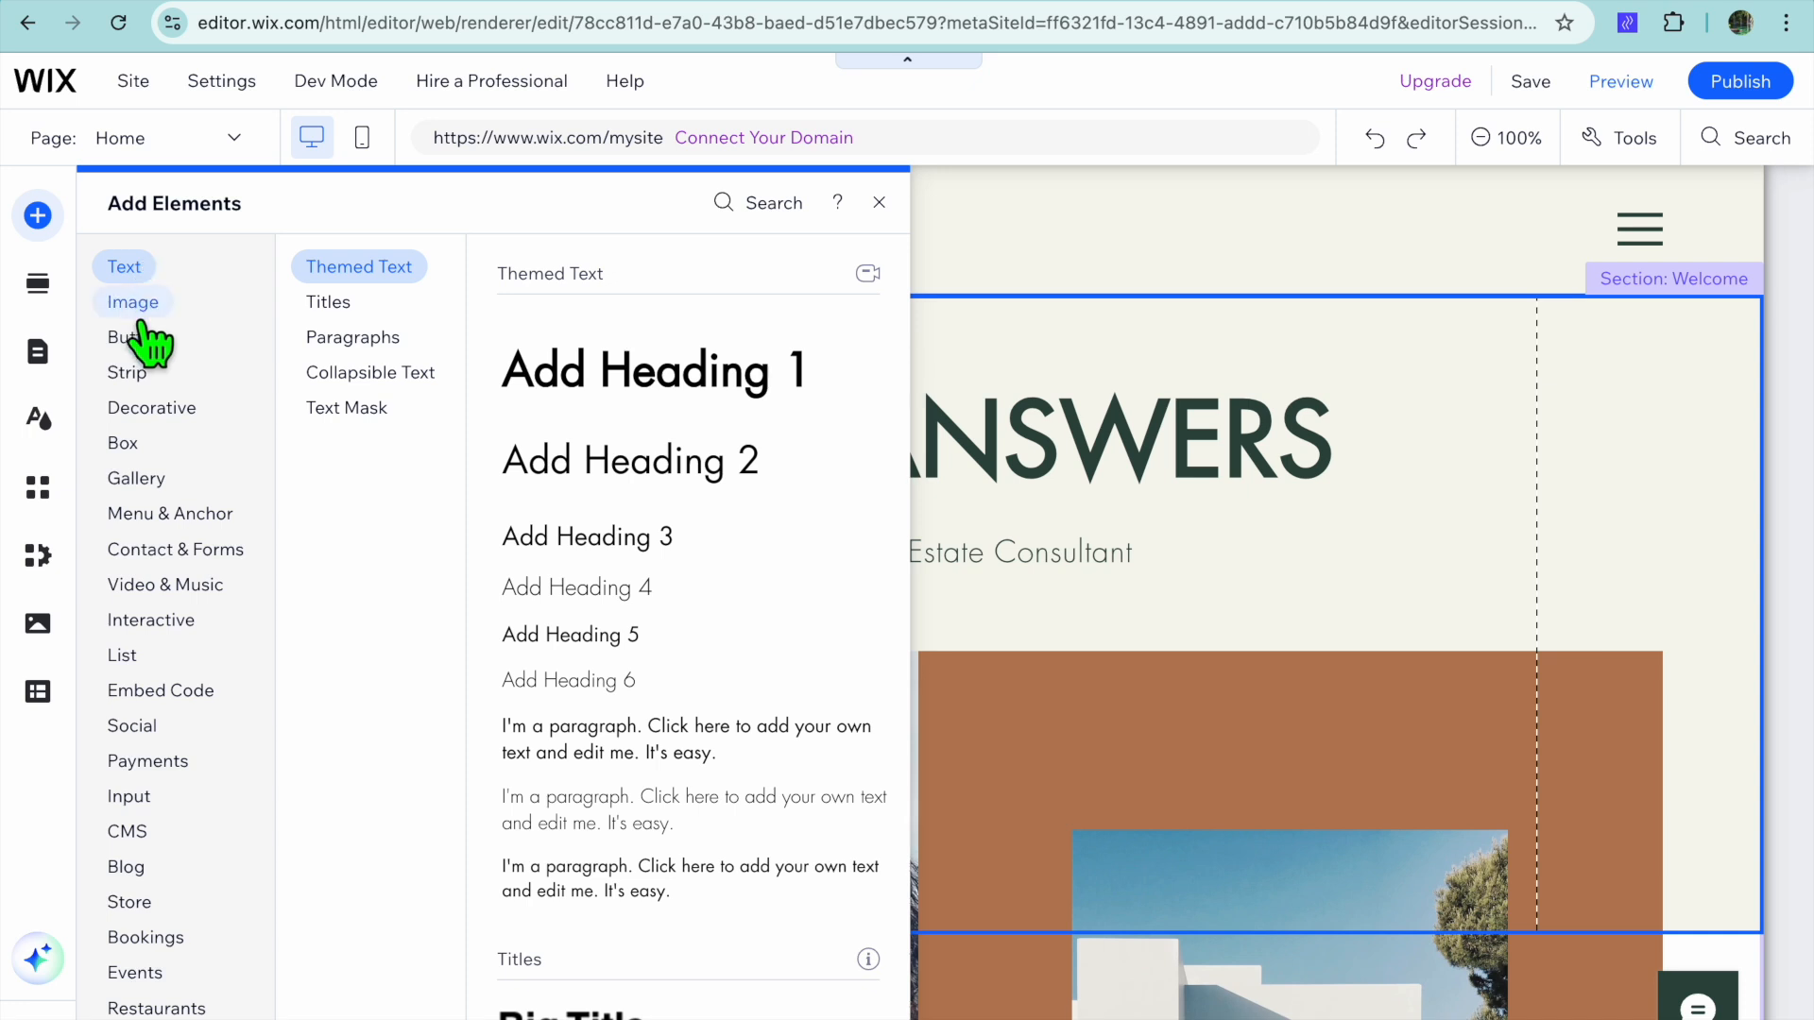
pyautogui.click(149, 407)
pyautogui.click(159, 515)
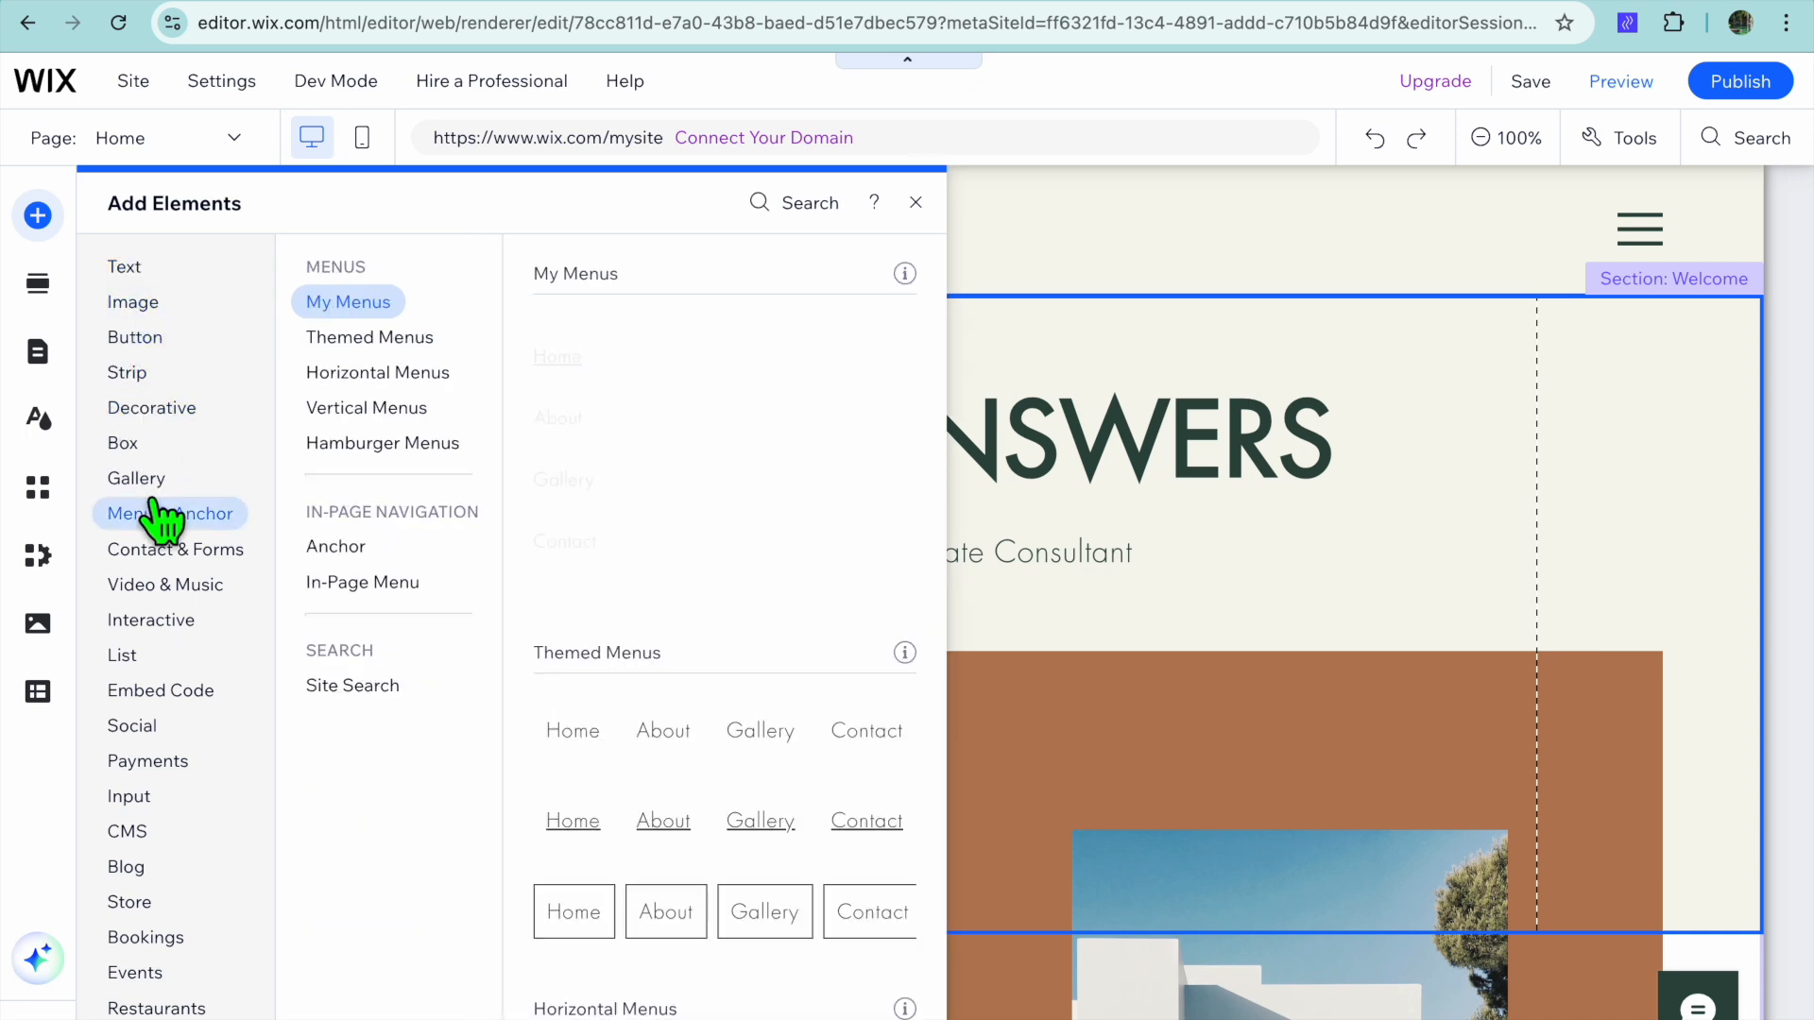
pyautogui.click(159, 478)
pyautogui.click(163, 407)
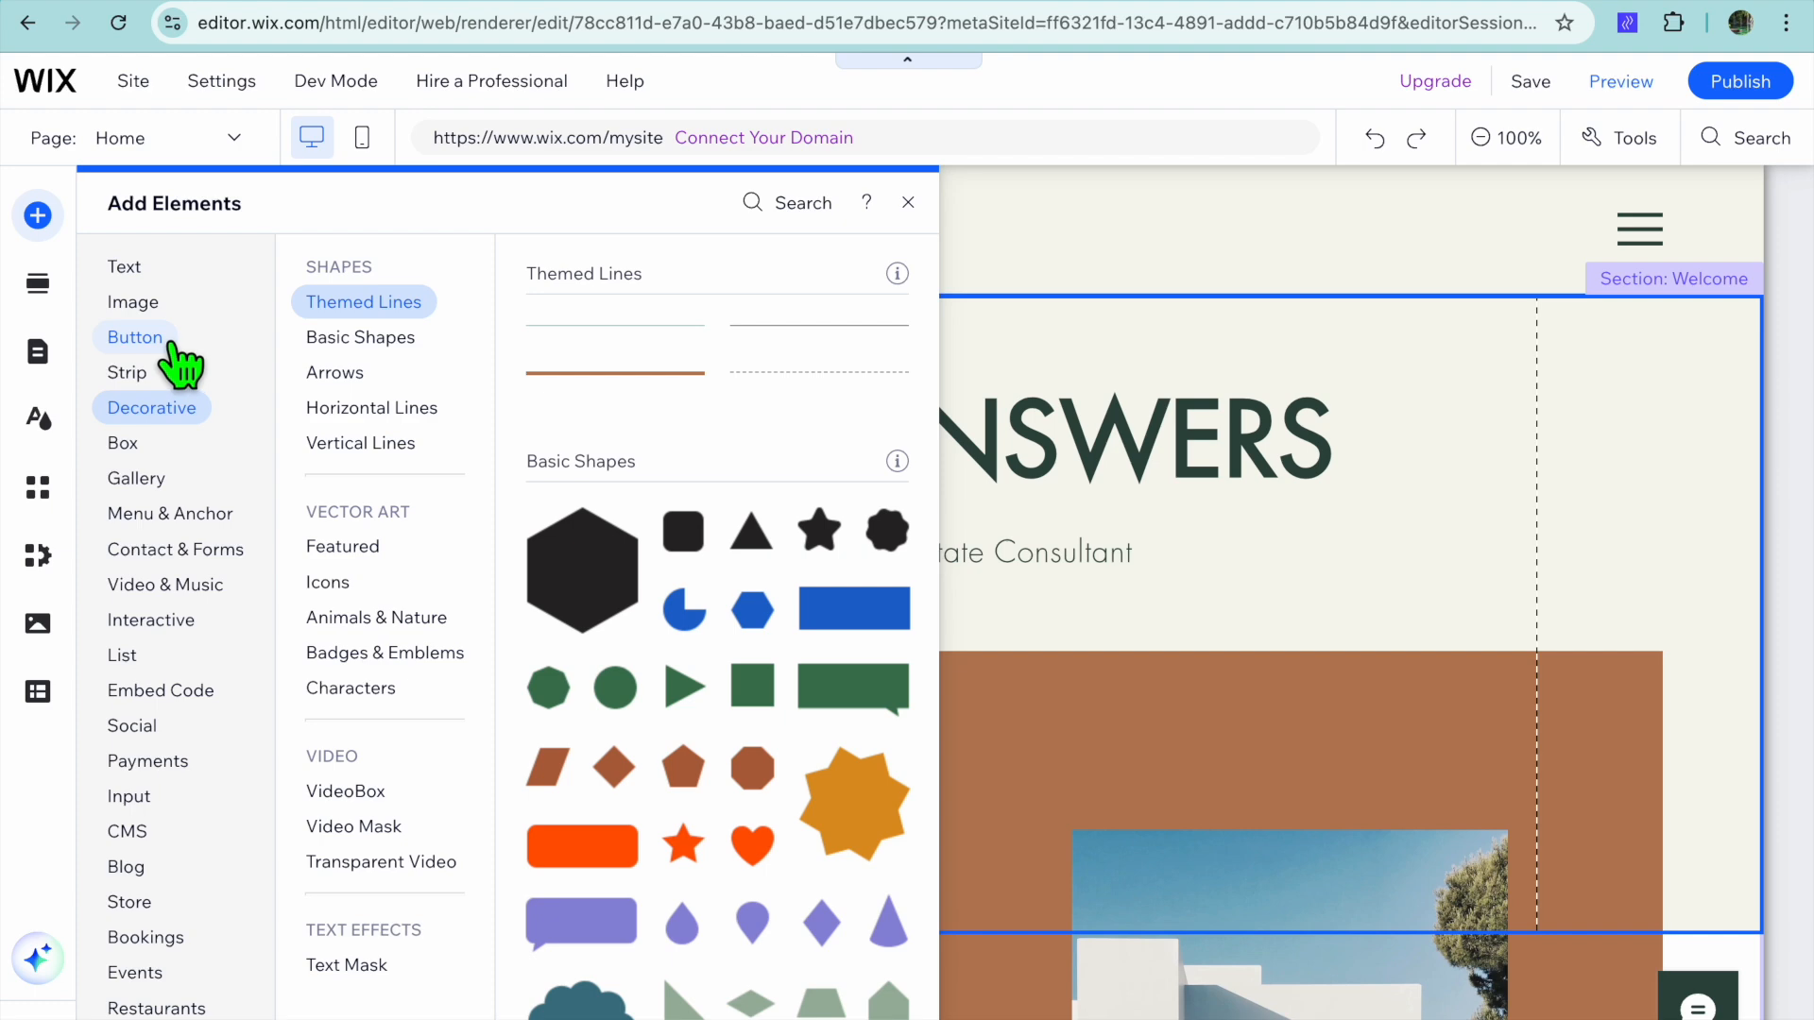
pyautogui.click(166, 338)
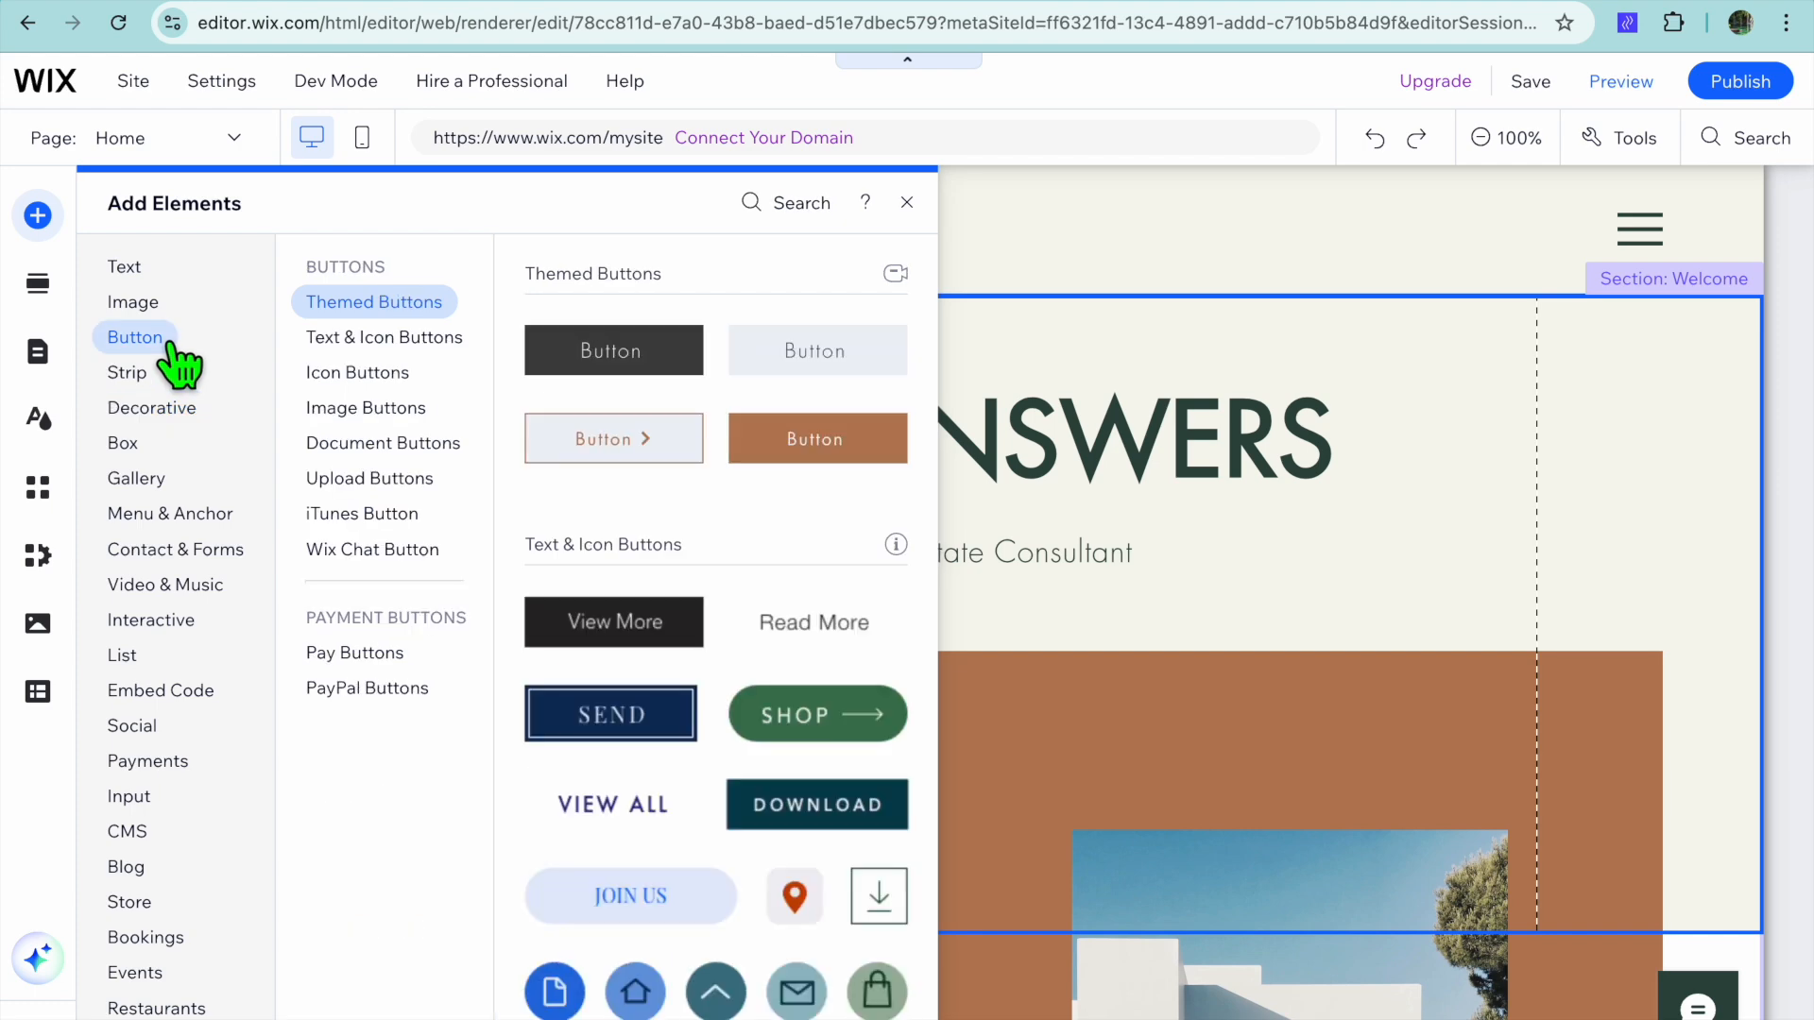
pyautogui.click(907, 204)
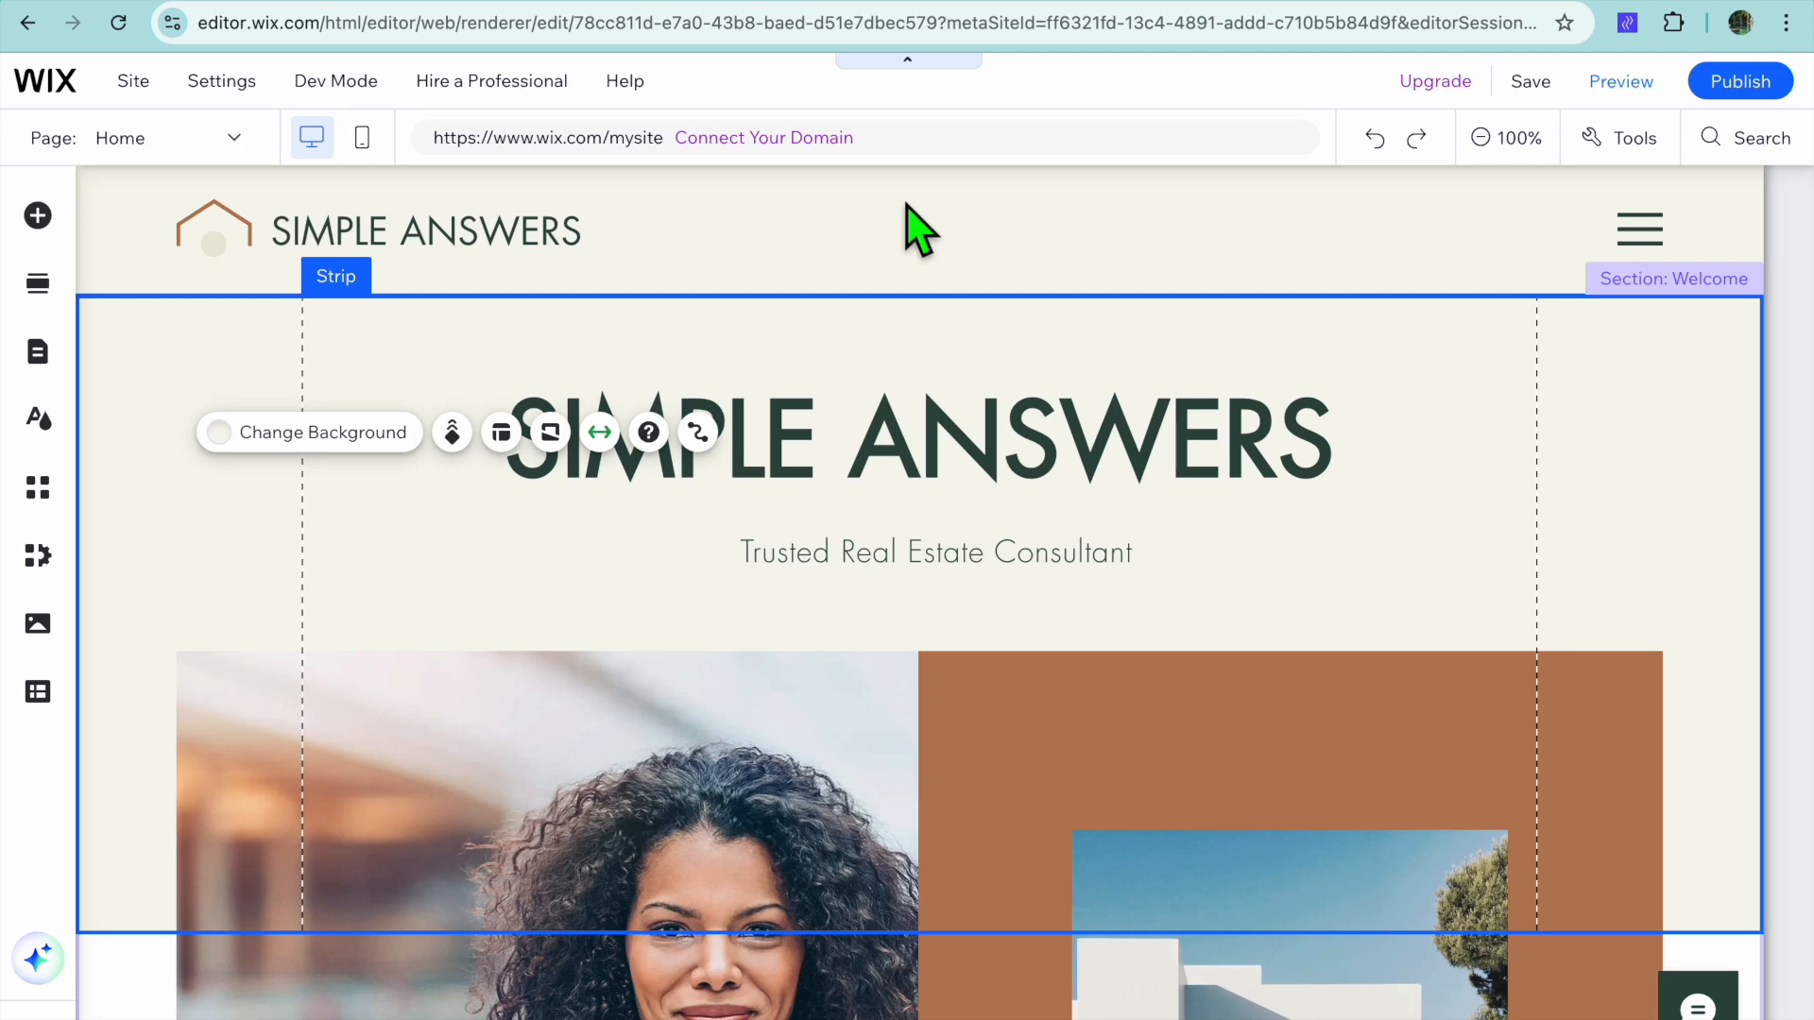
# Review the background and column management options of the two-column strip below the heading, leaving them unchanged.
pyautogui.scroll(-3, 905, 204)
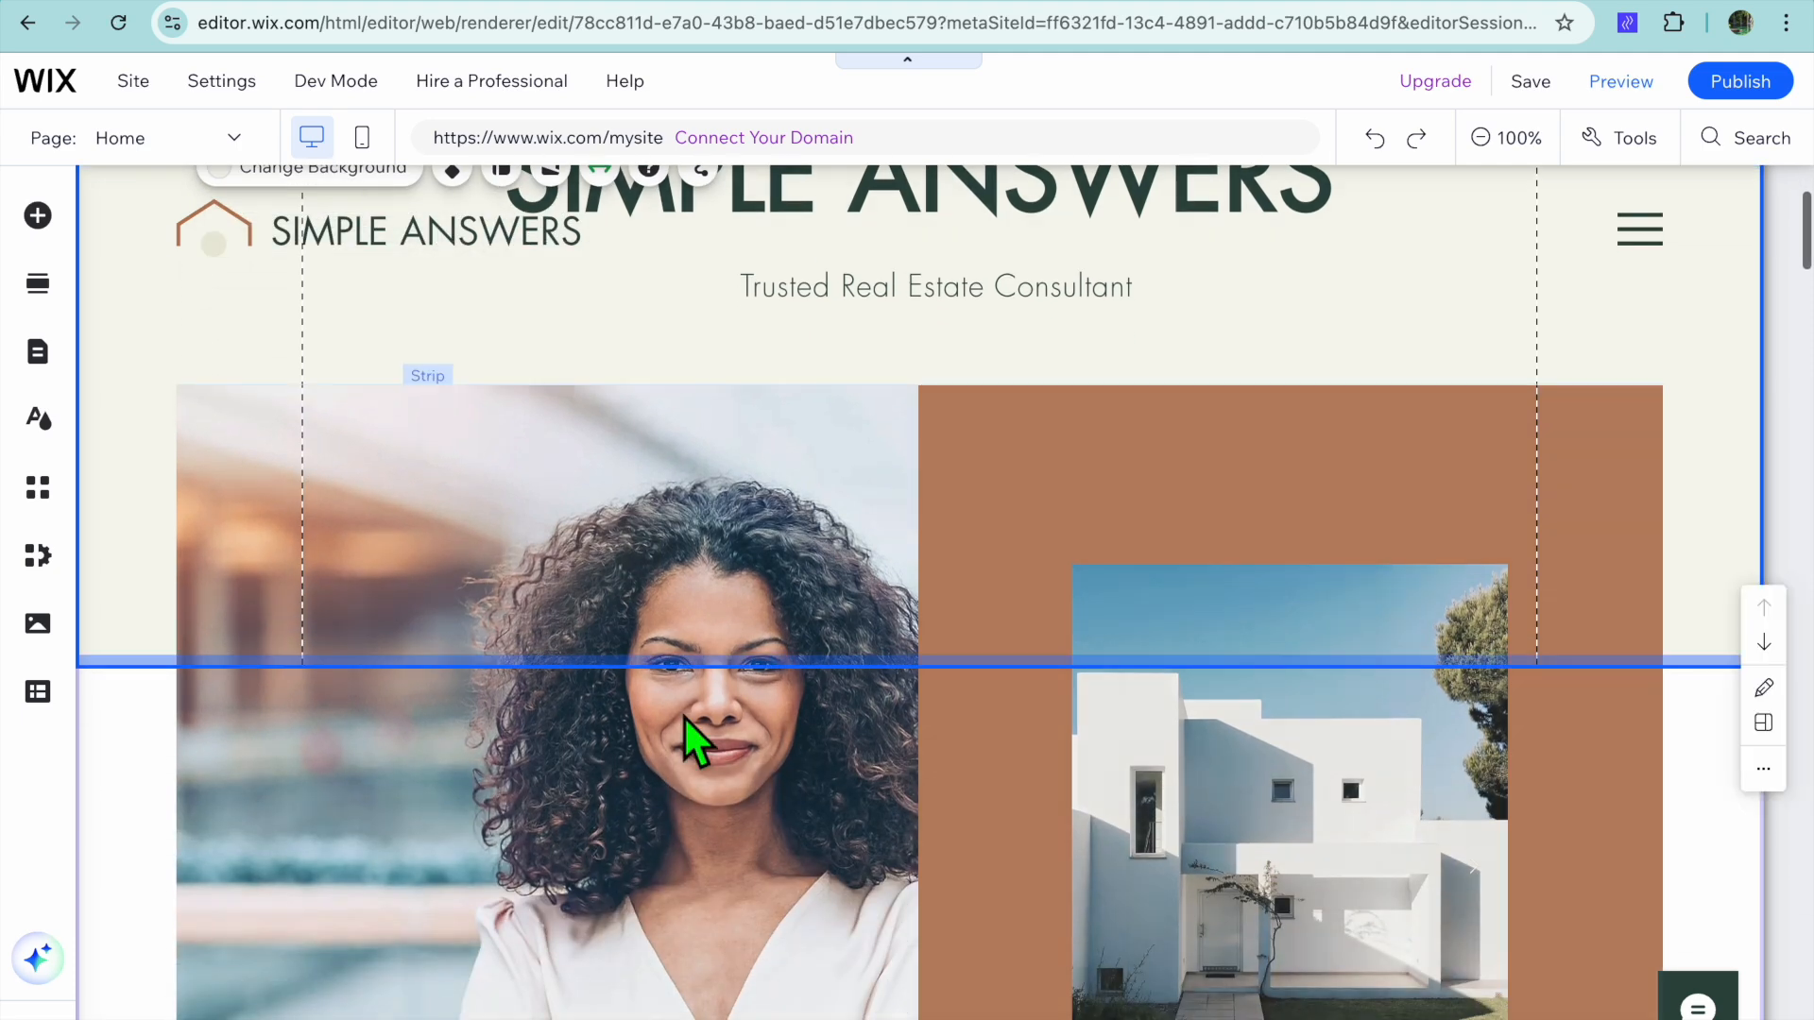
pyautogui.click(666, 825)
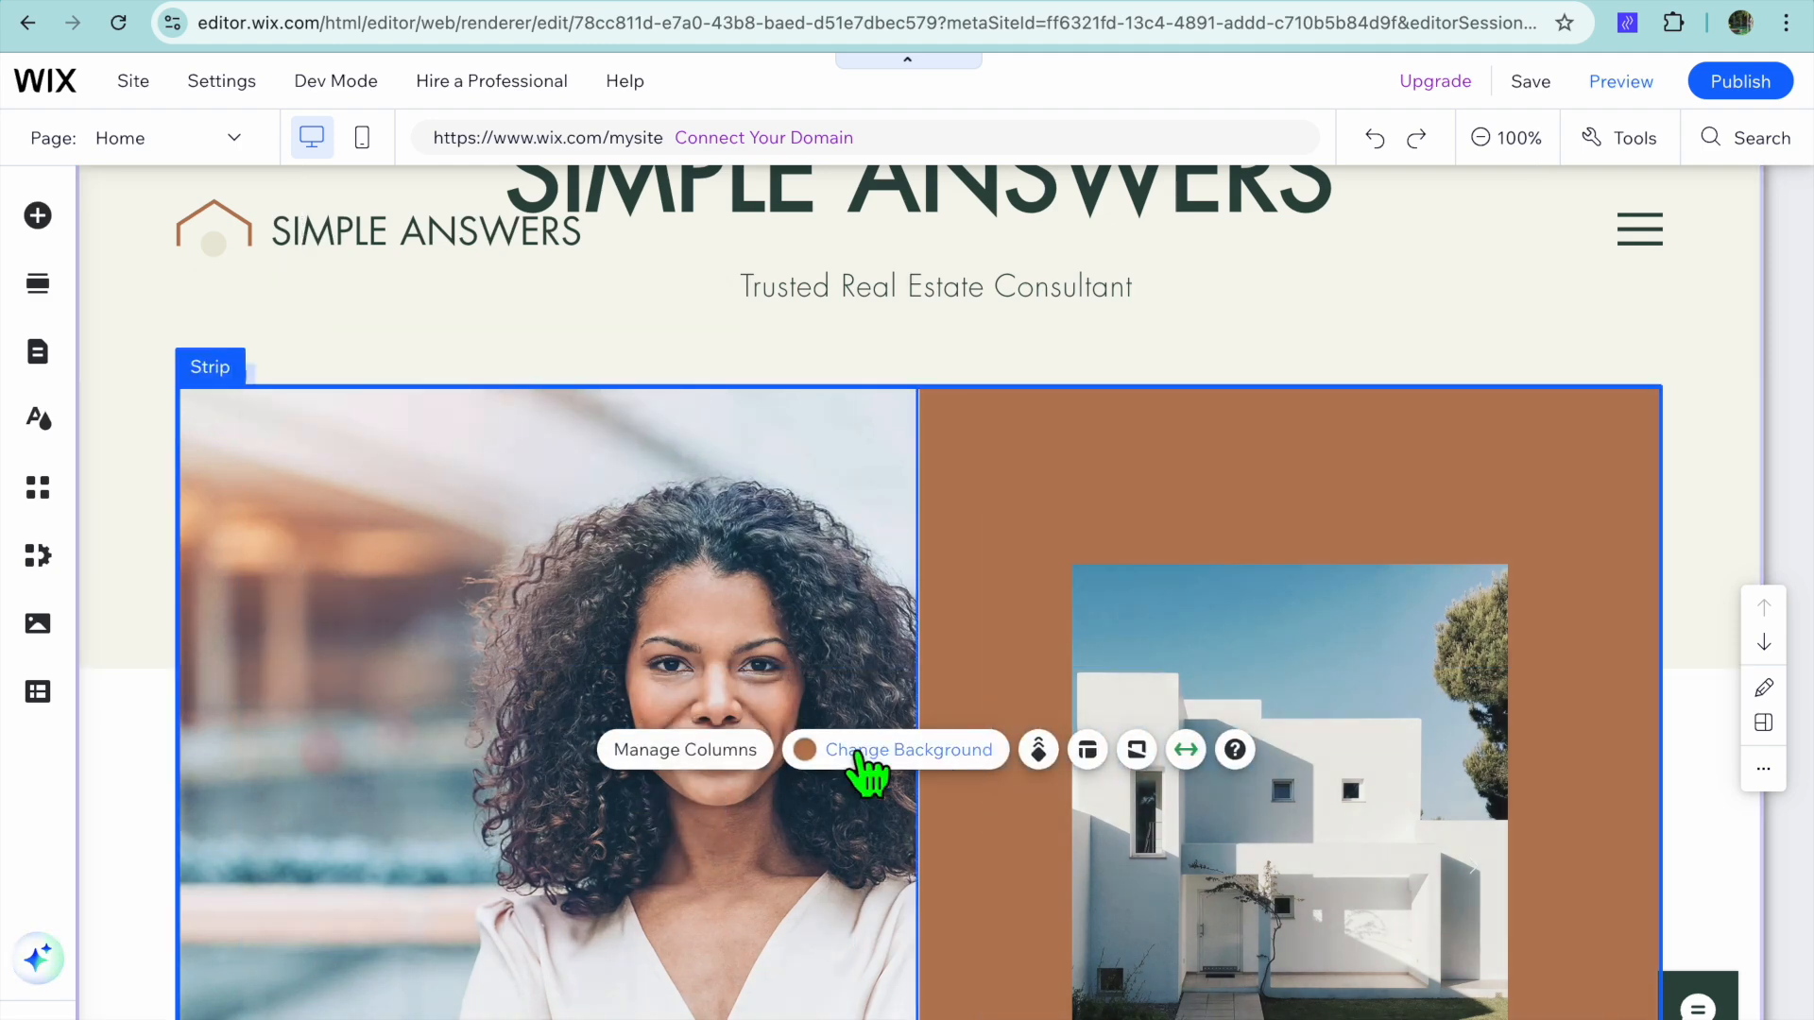
pyautogui.click(951, 781)
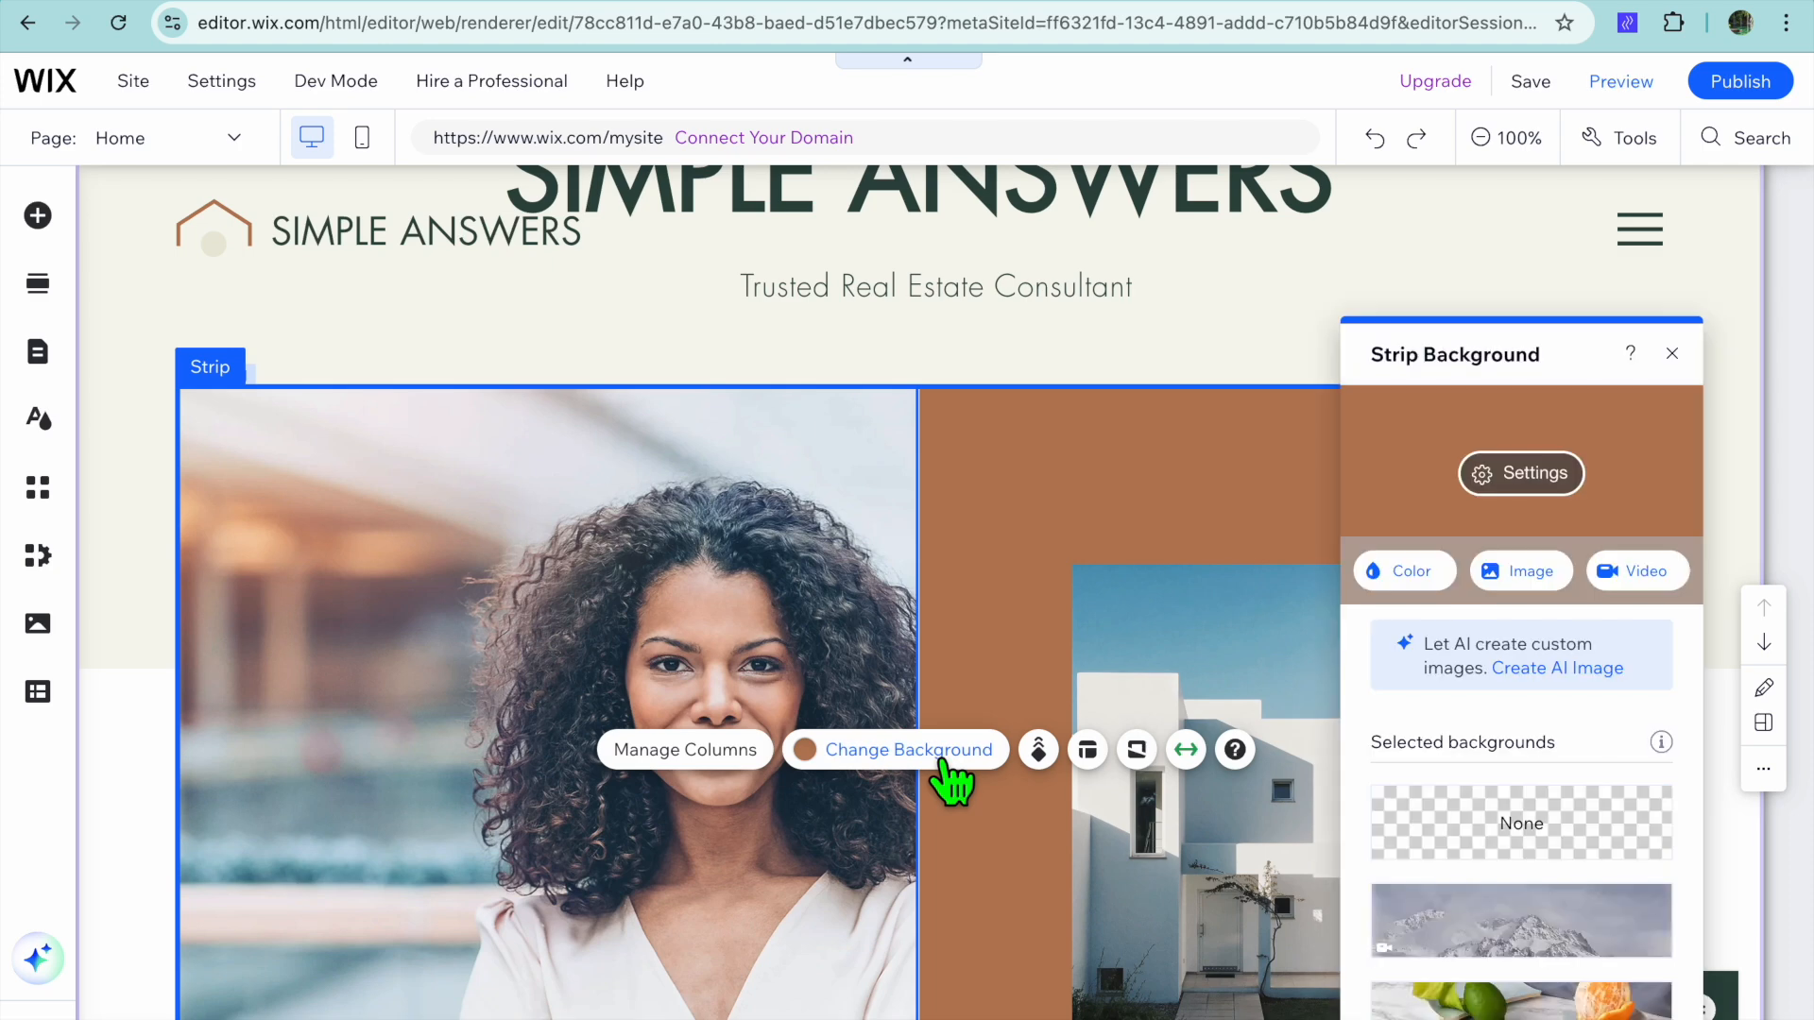
pyautogui.click(679, 762)
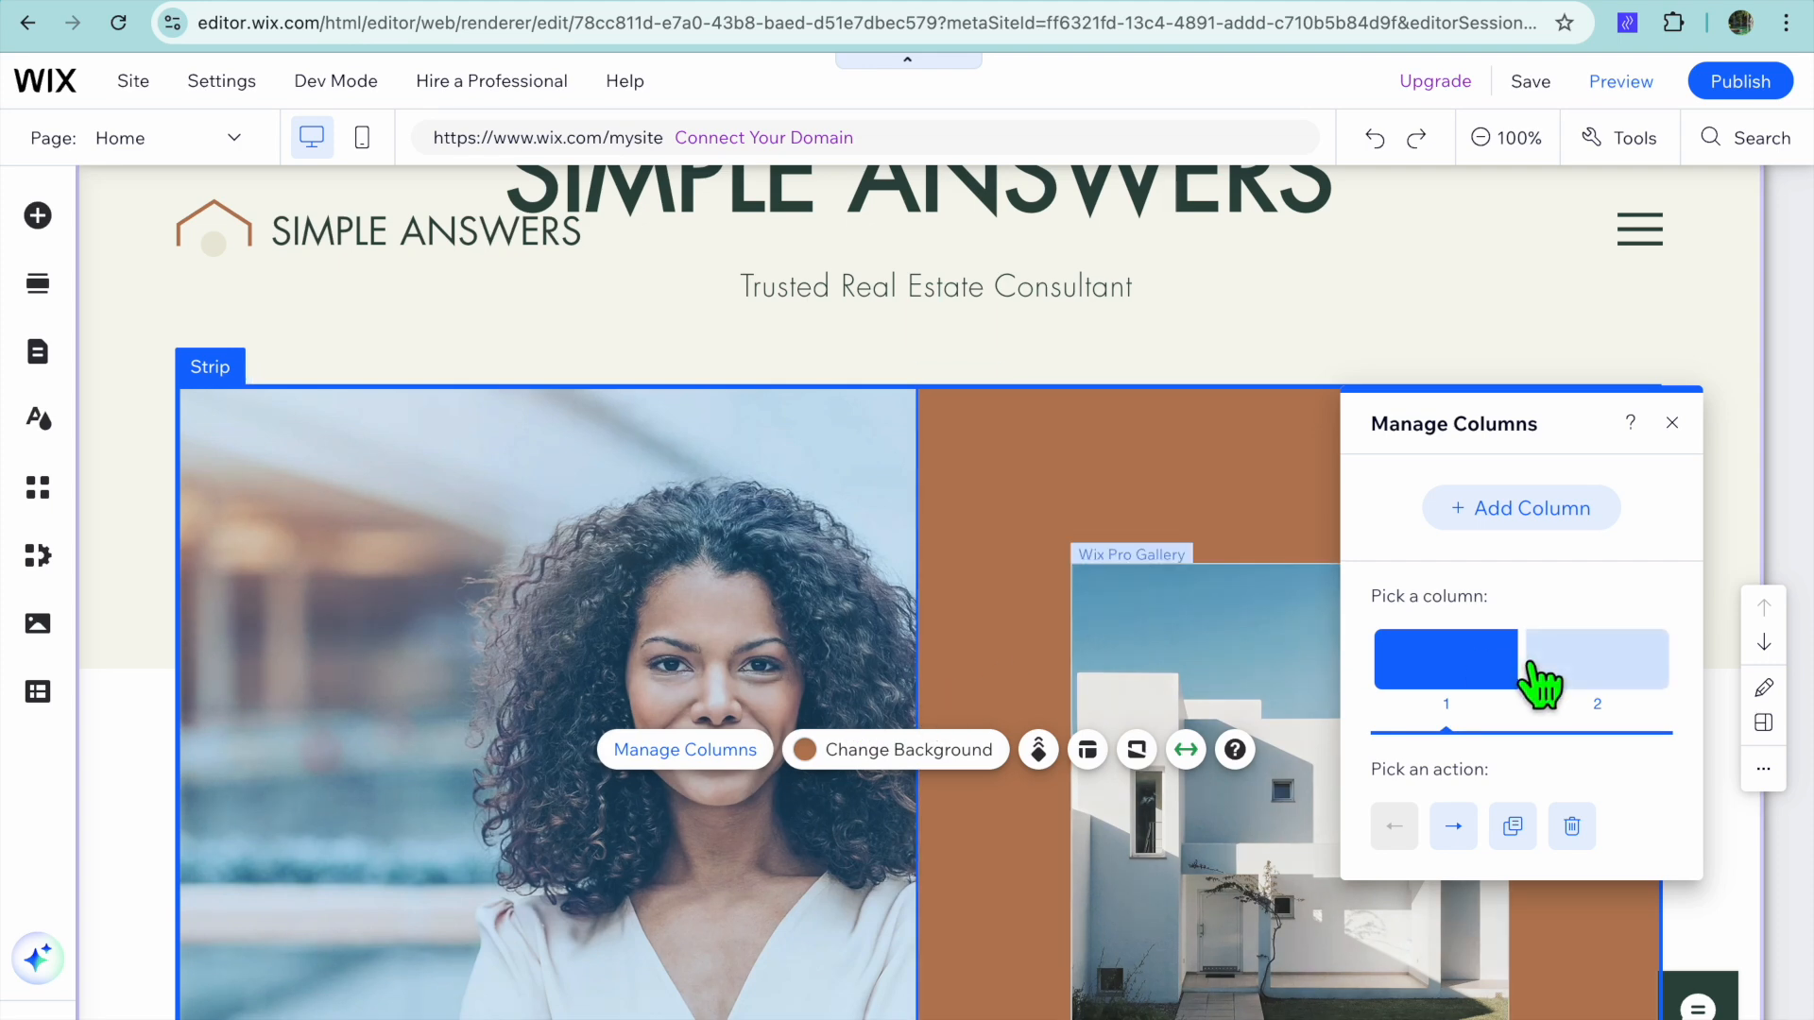
pyautogui.click(1672, 422)
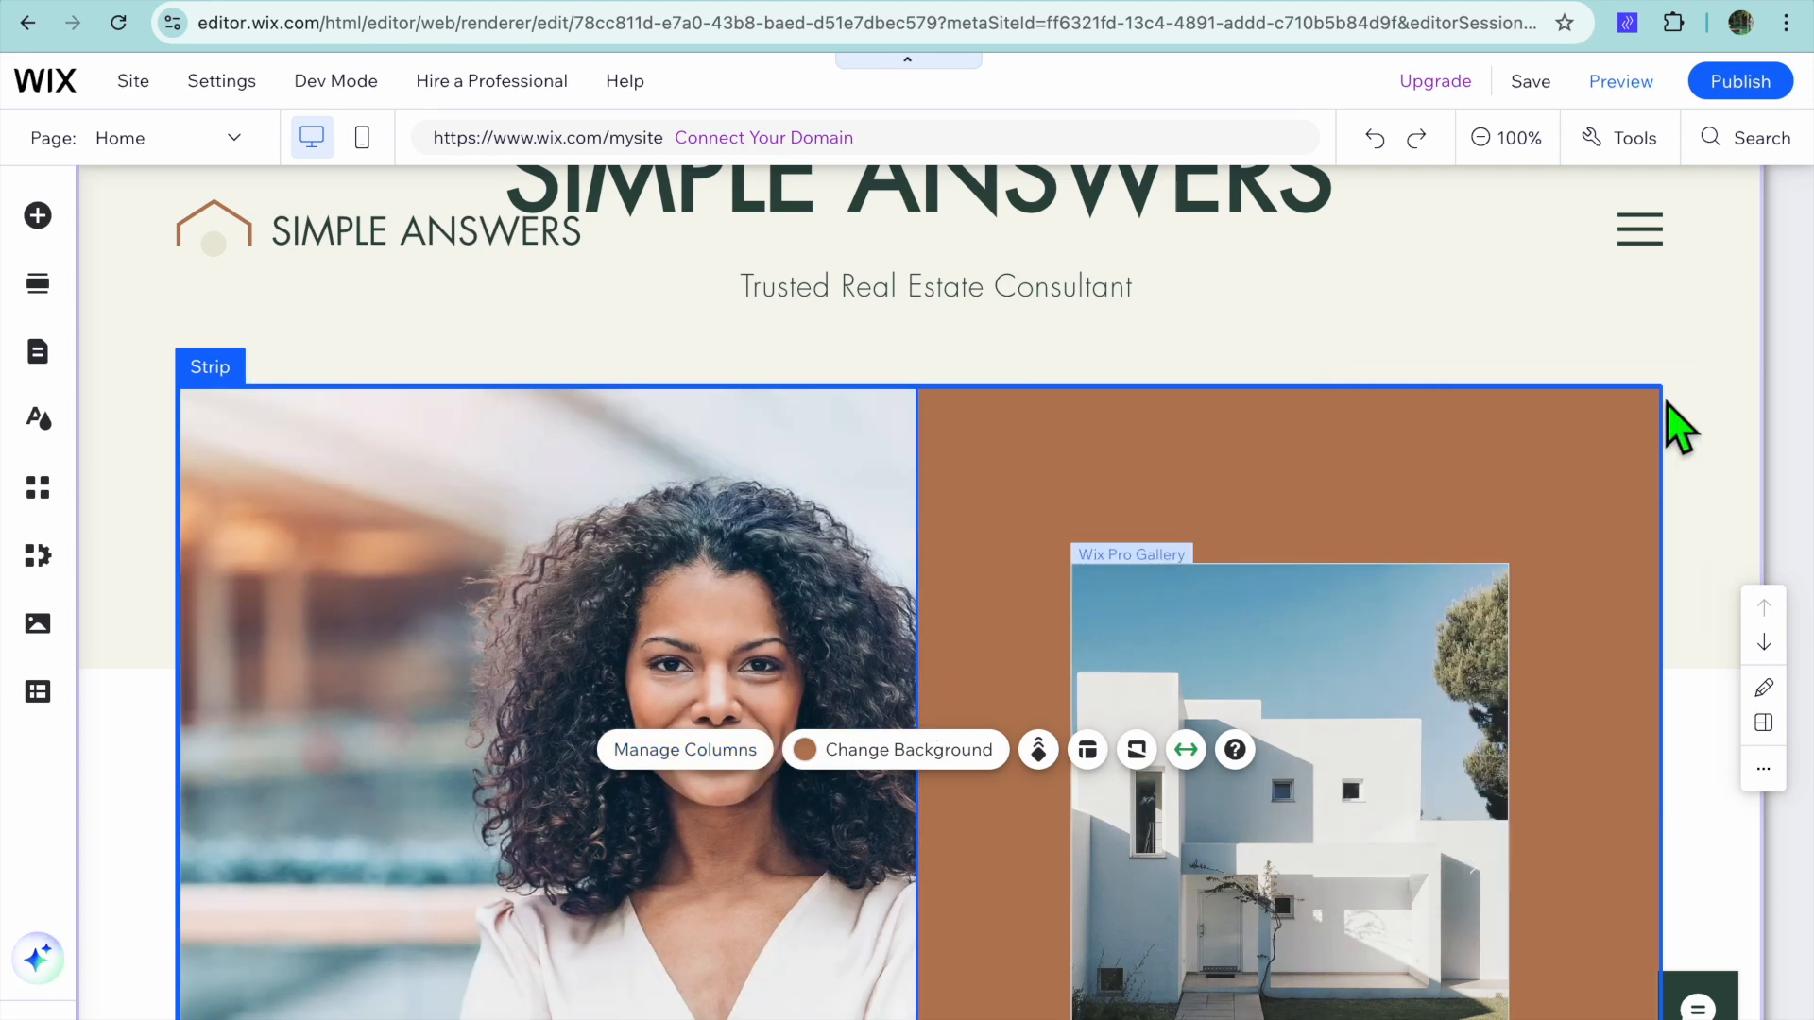
pyautogui.scroll(-2, 1611, 350)
pyautogui.scroll(3, 1612, 349)
pyautogui.scroll(1, 1612, 352)
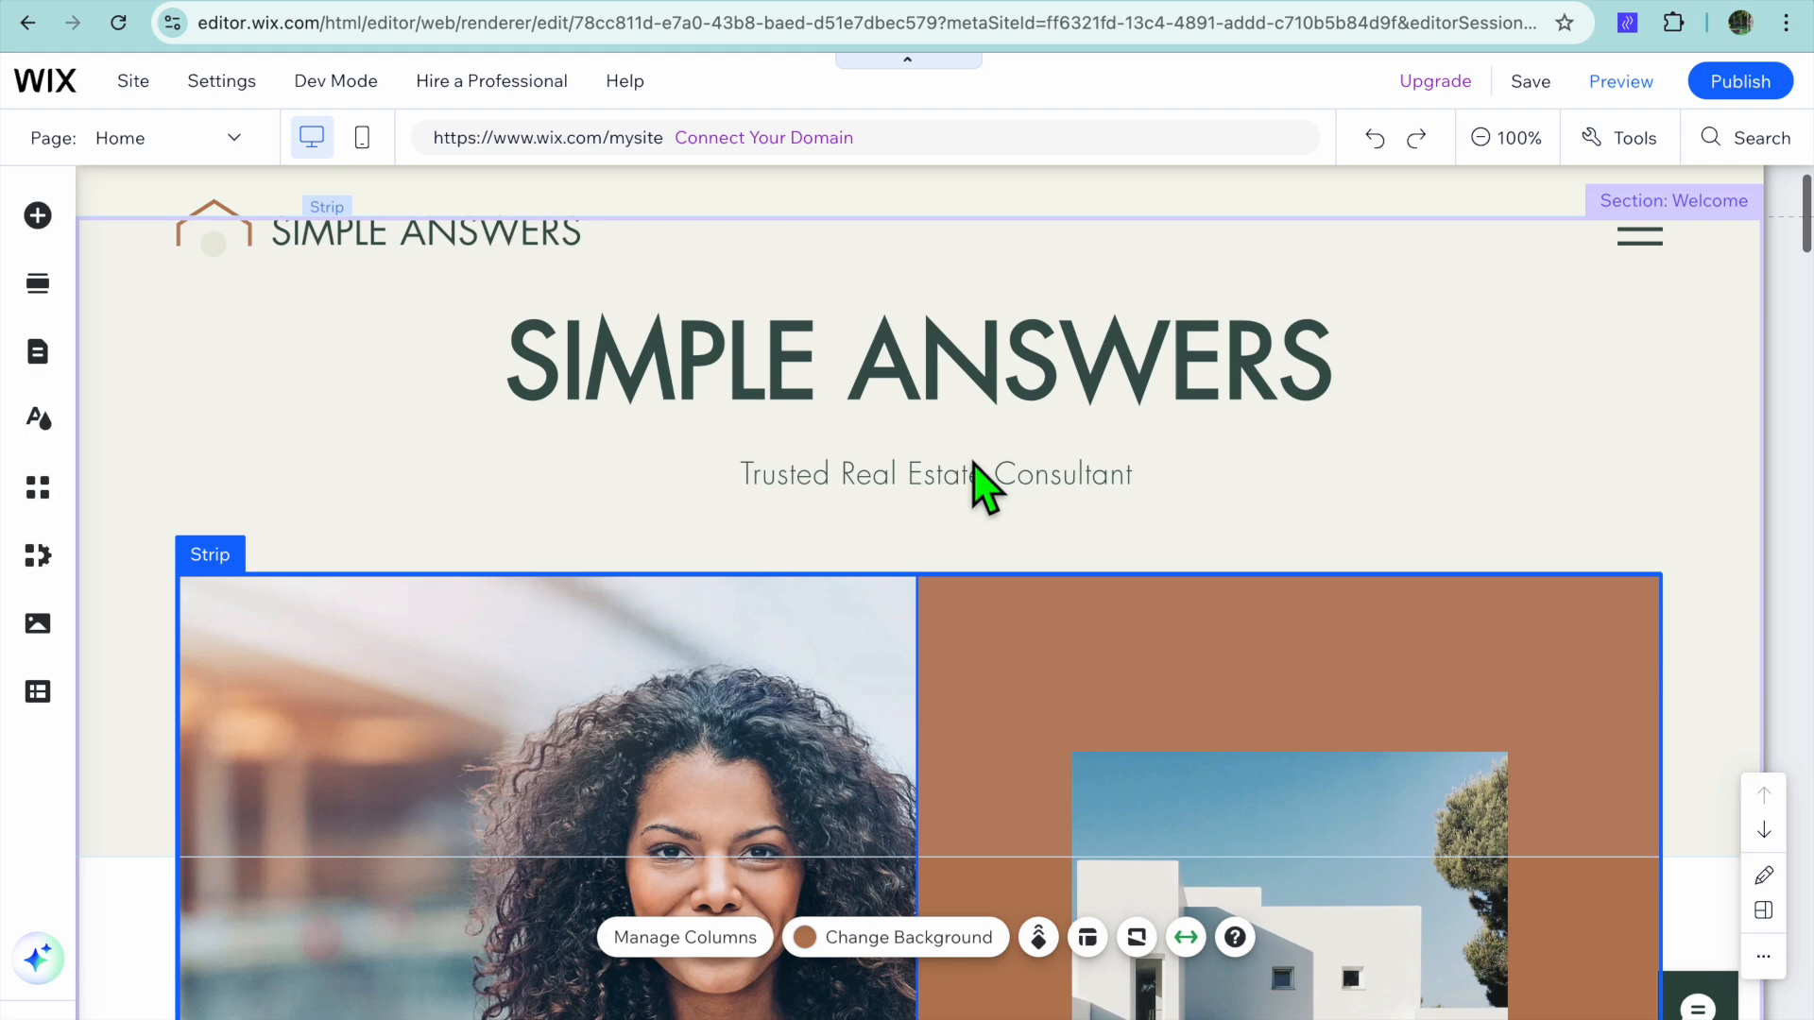
# Replace the portrait background in the strip's first column with the Wix media image of a red-roofed coastal town.
pyautogui.click(316, 628)
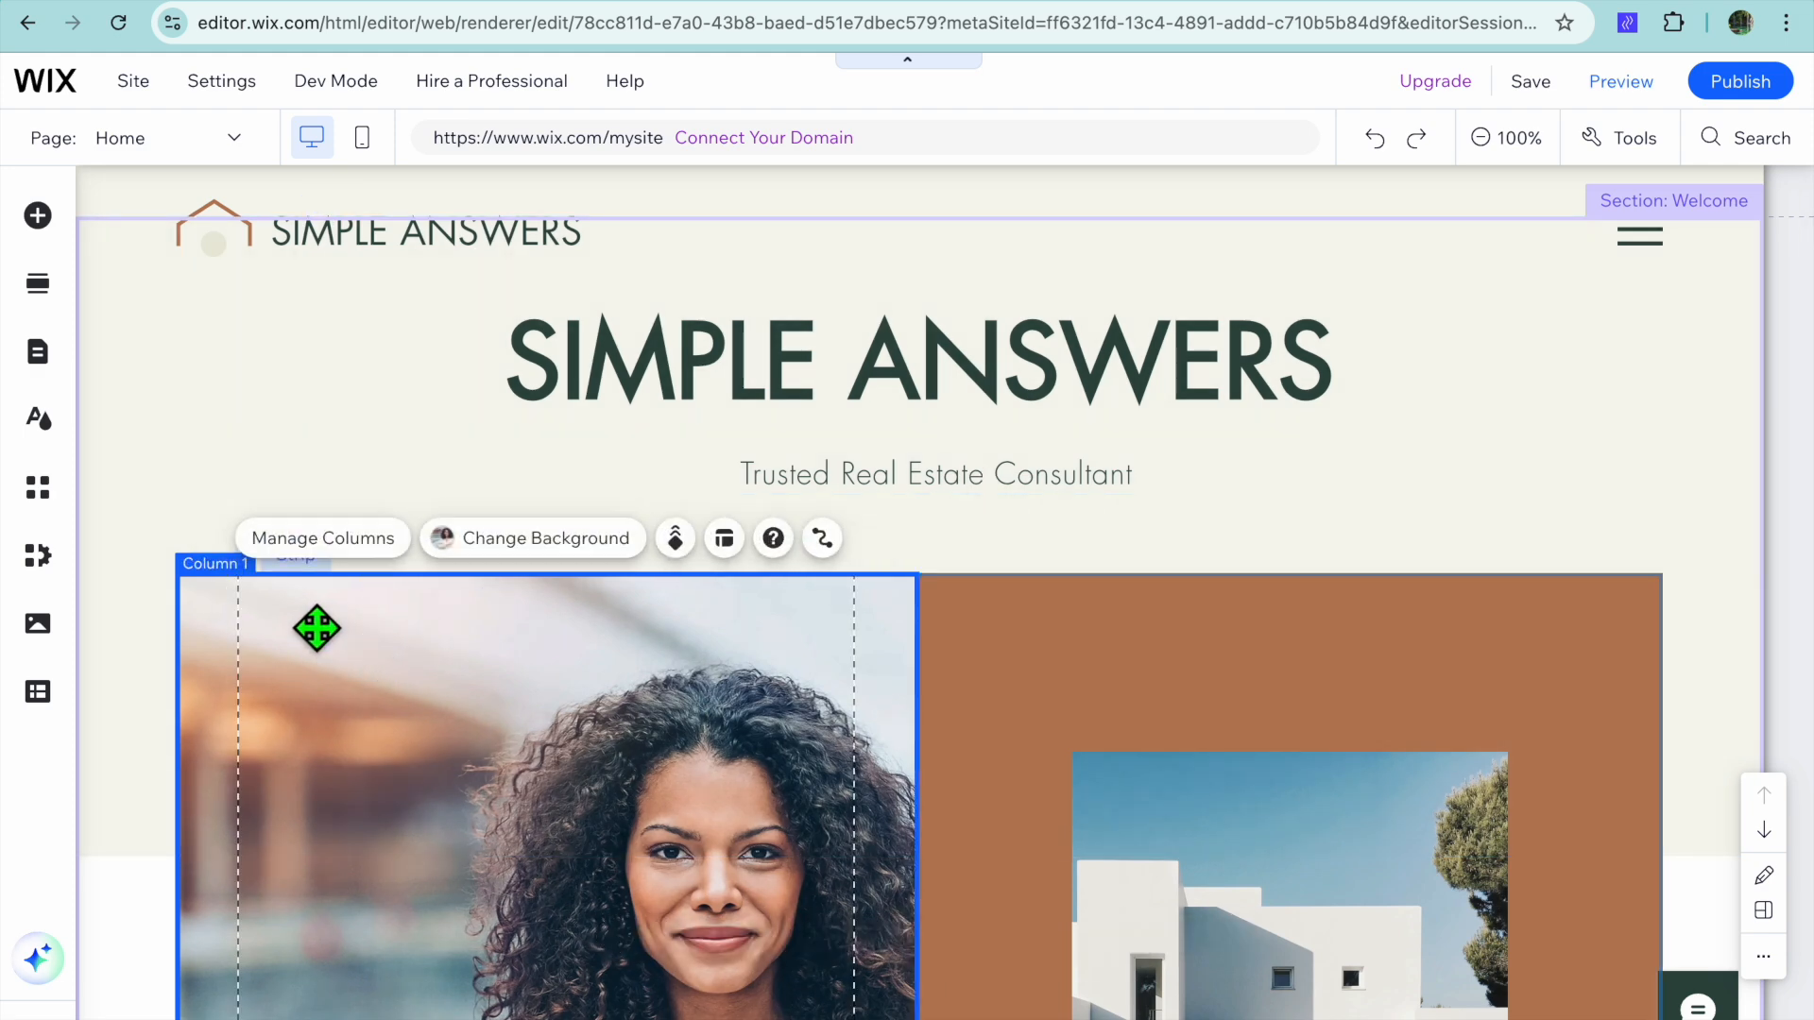
pyautogui.click(211, 542)
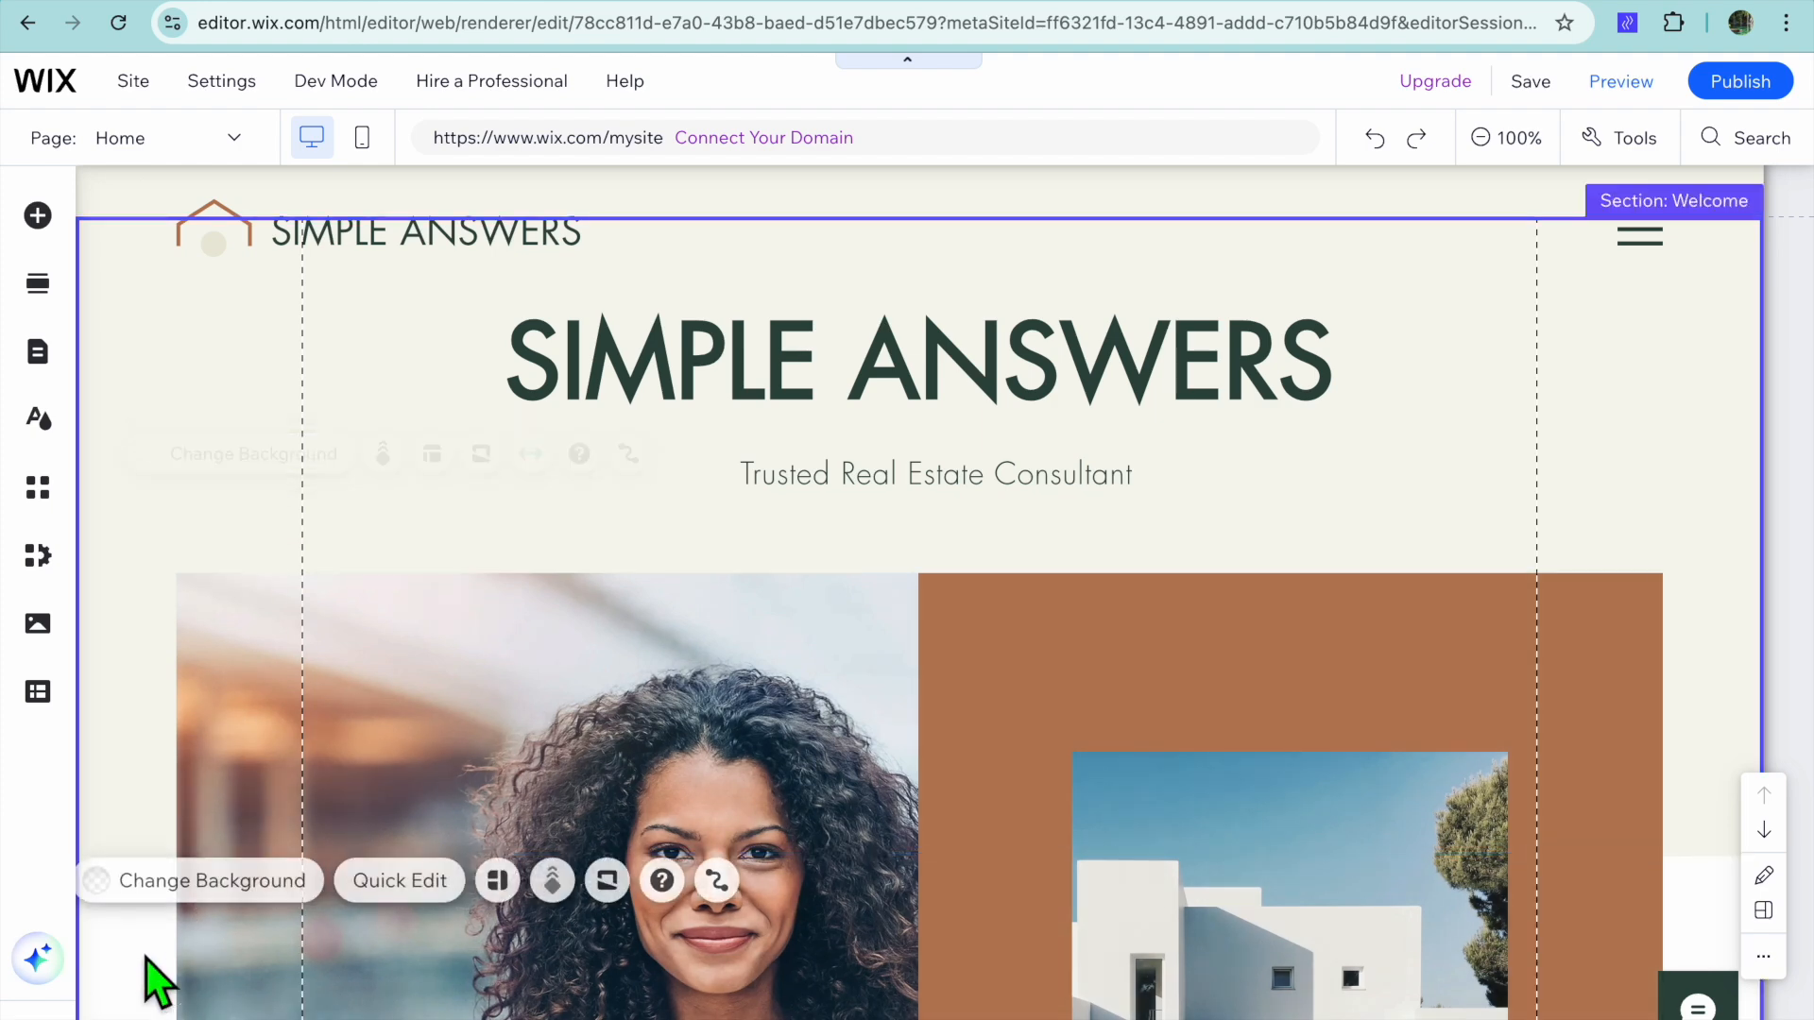
pyautogui.click(426, 779)
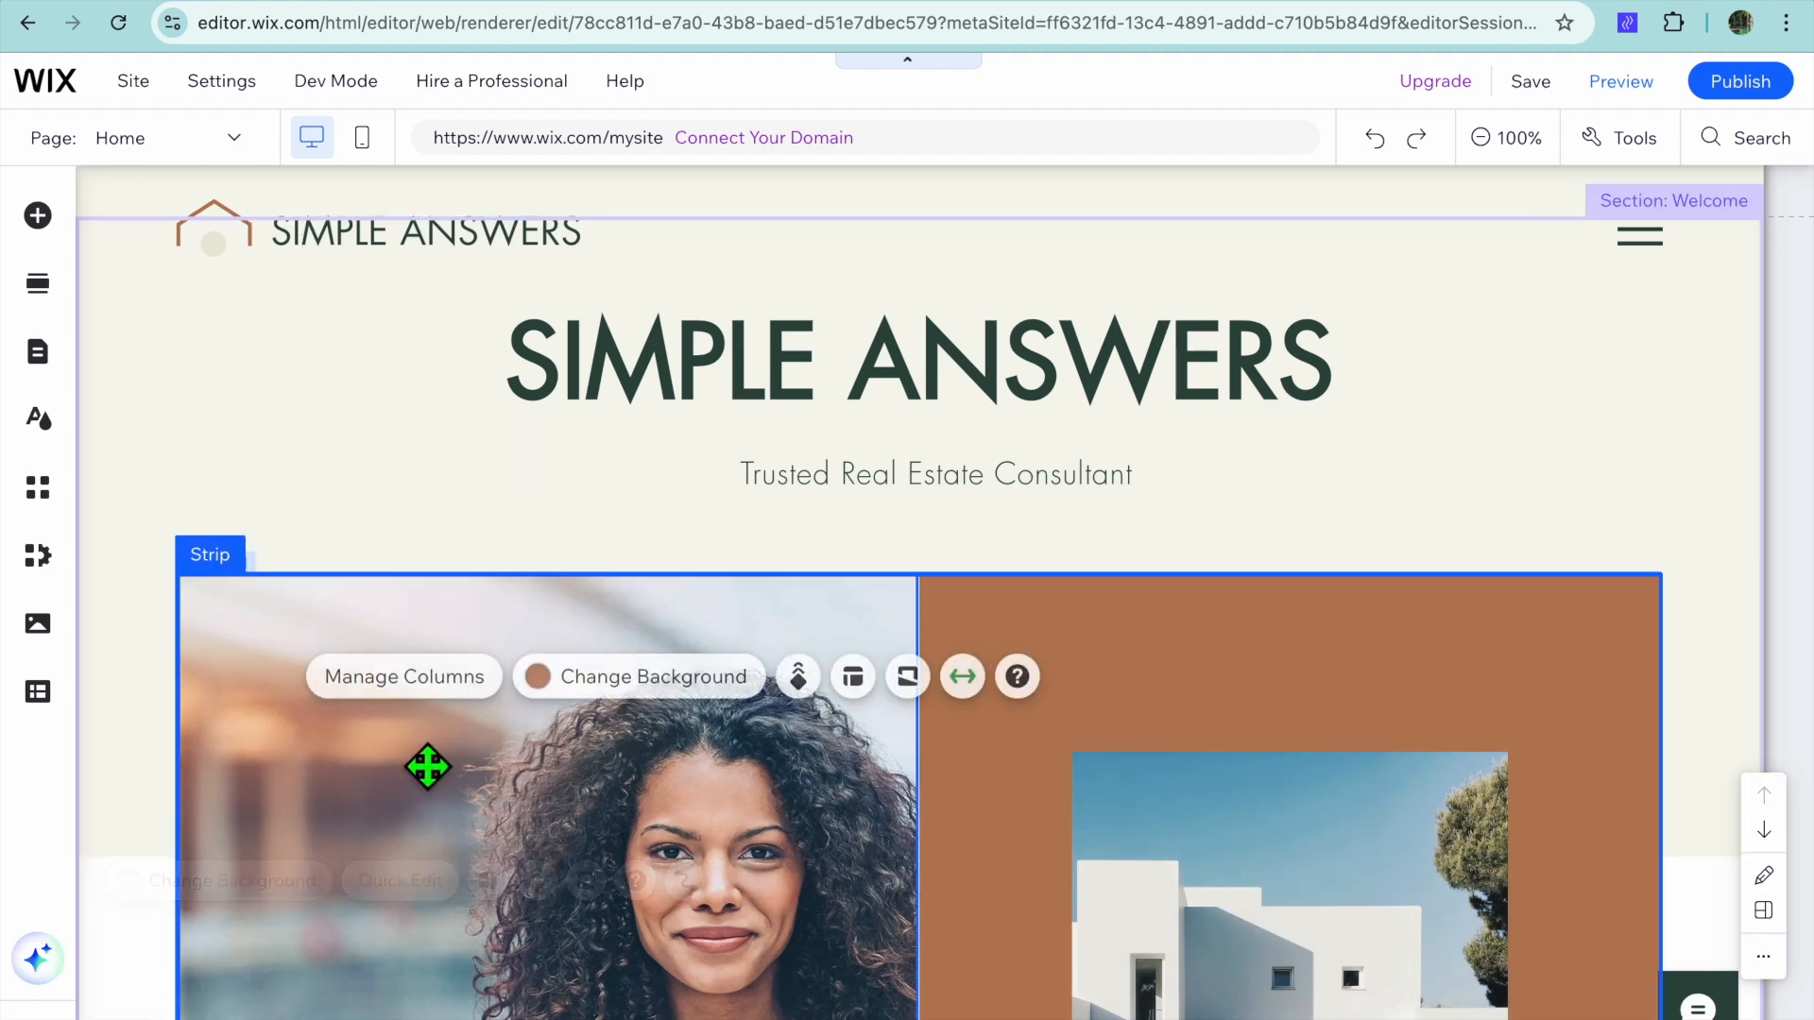
pyautogui.click(407, 827)
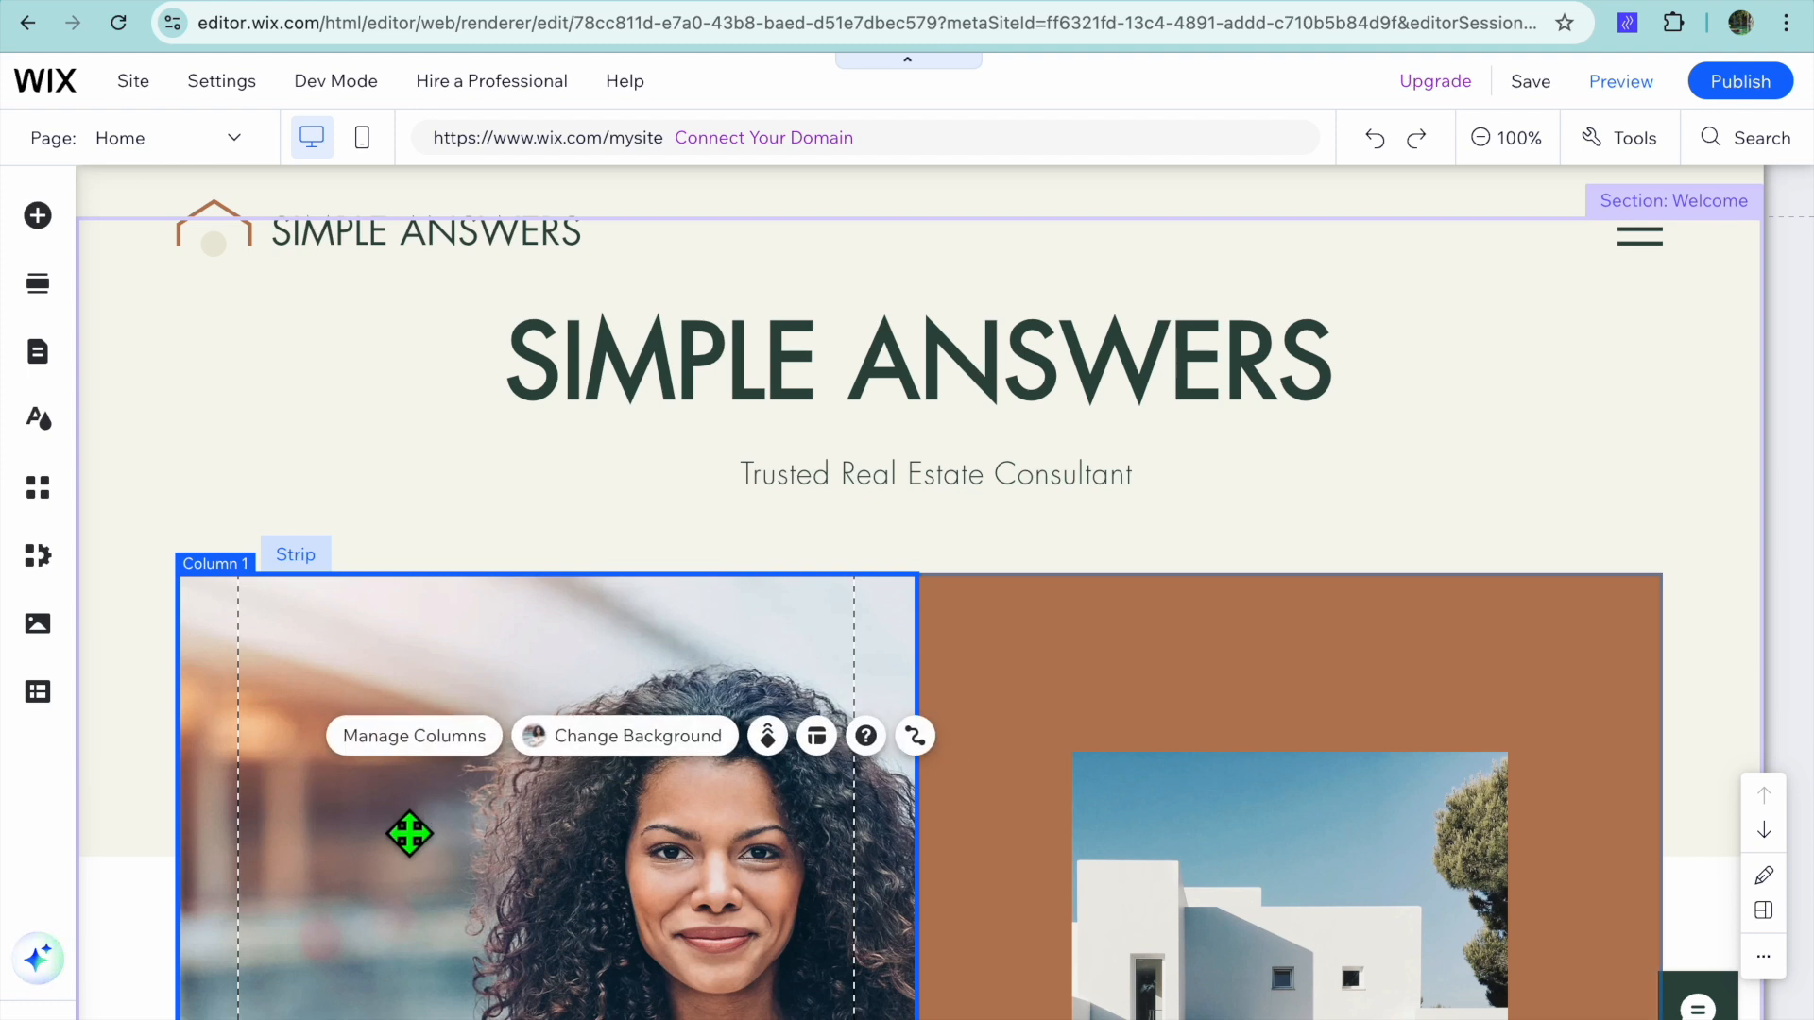
pyautogui.click(637, 743)
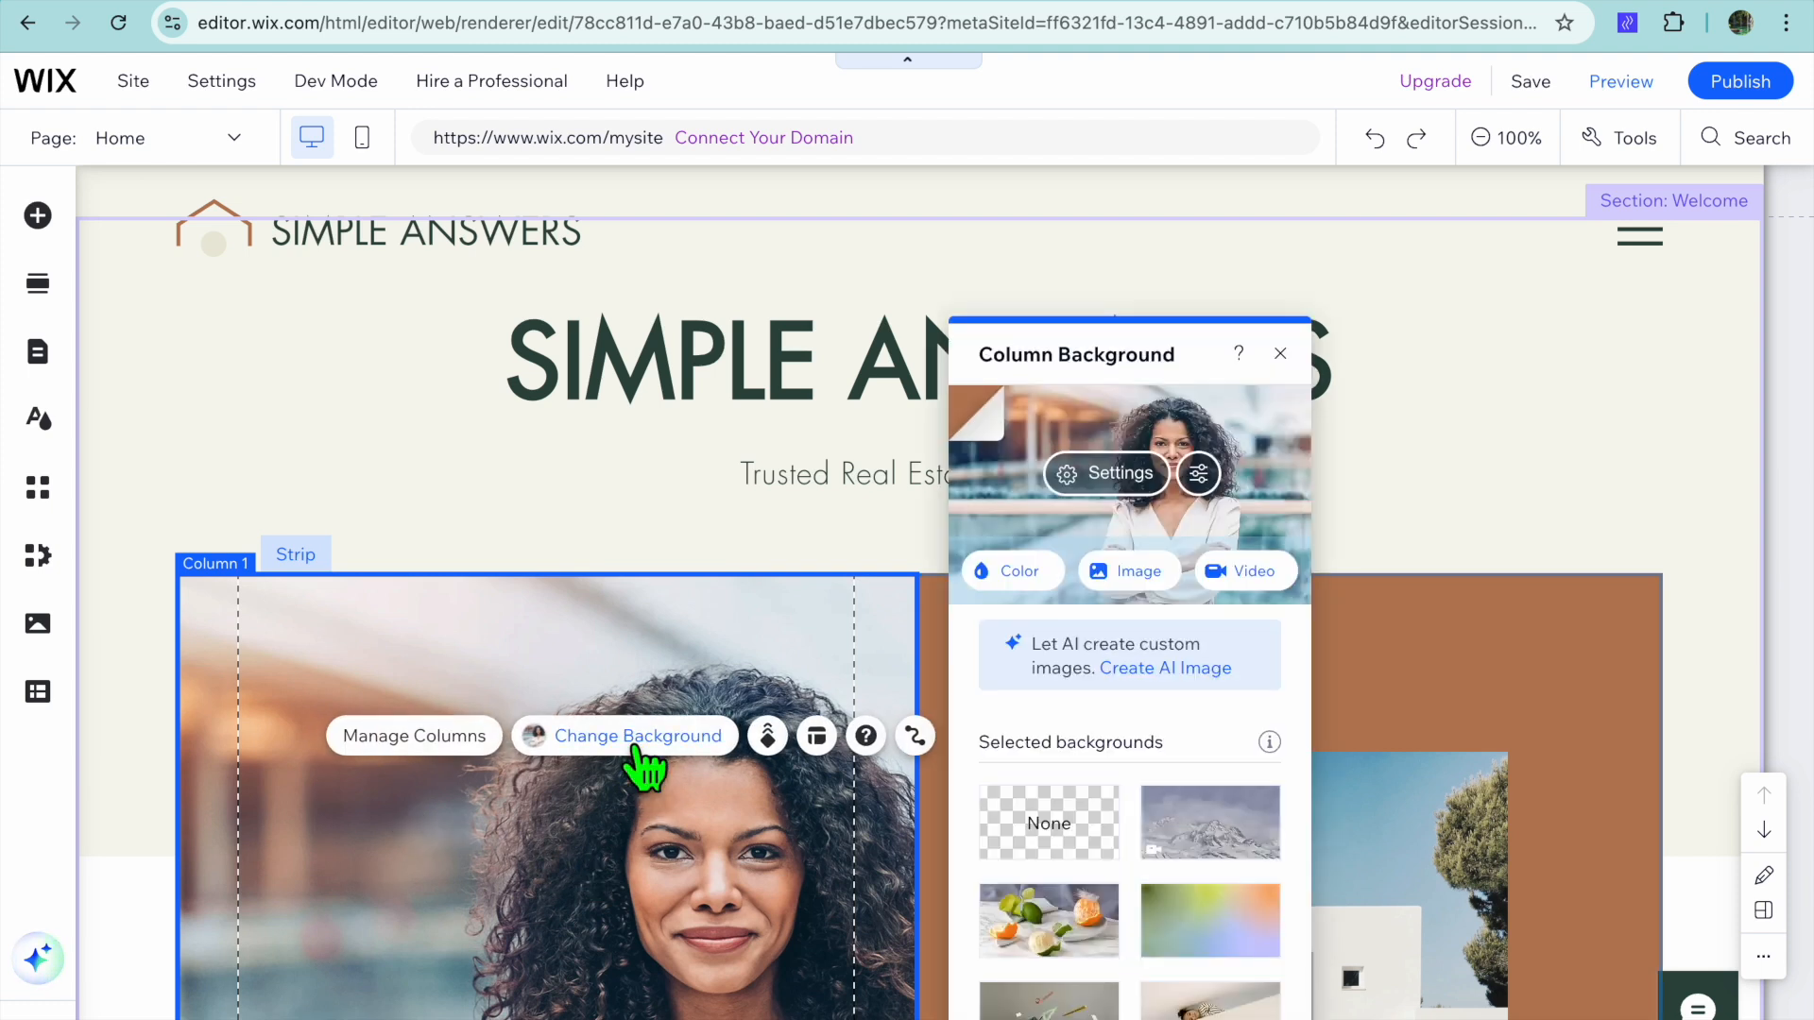
pyautogui.click(1129, 571)
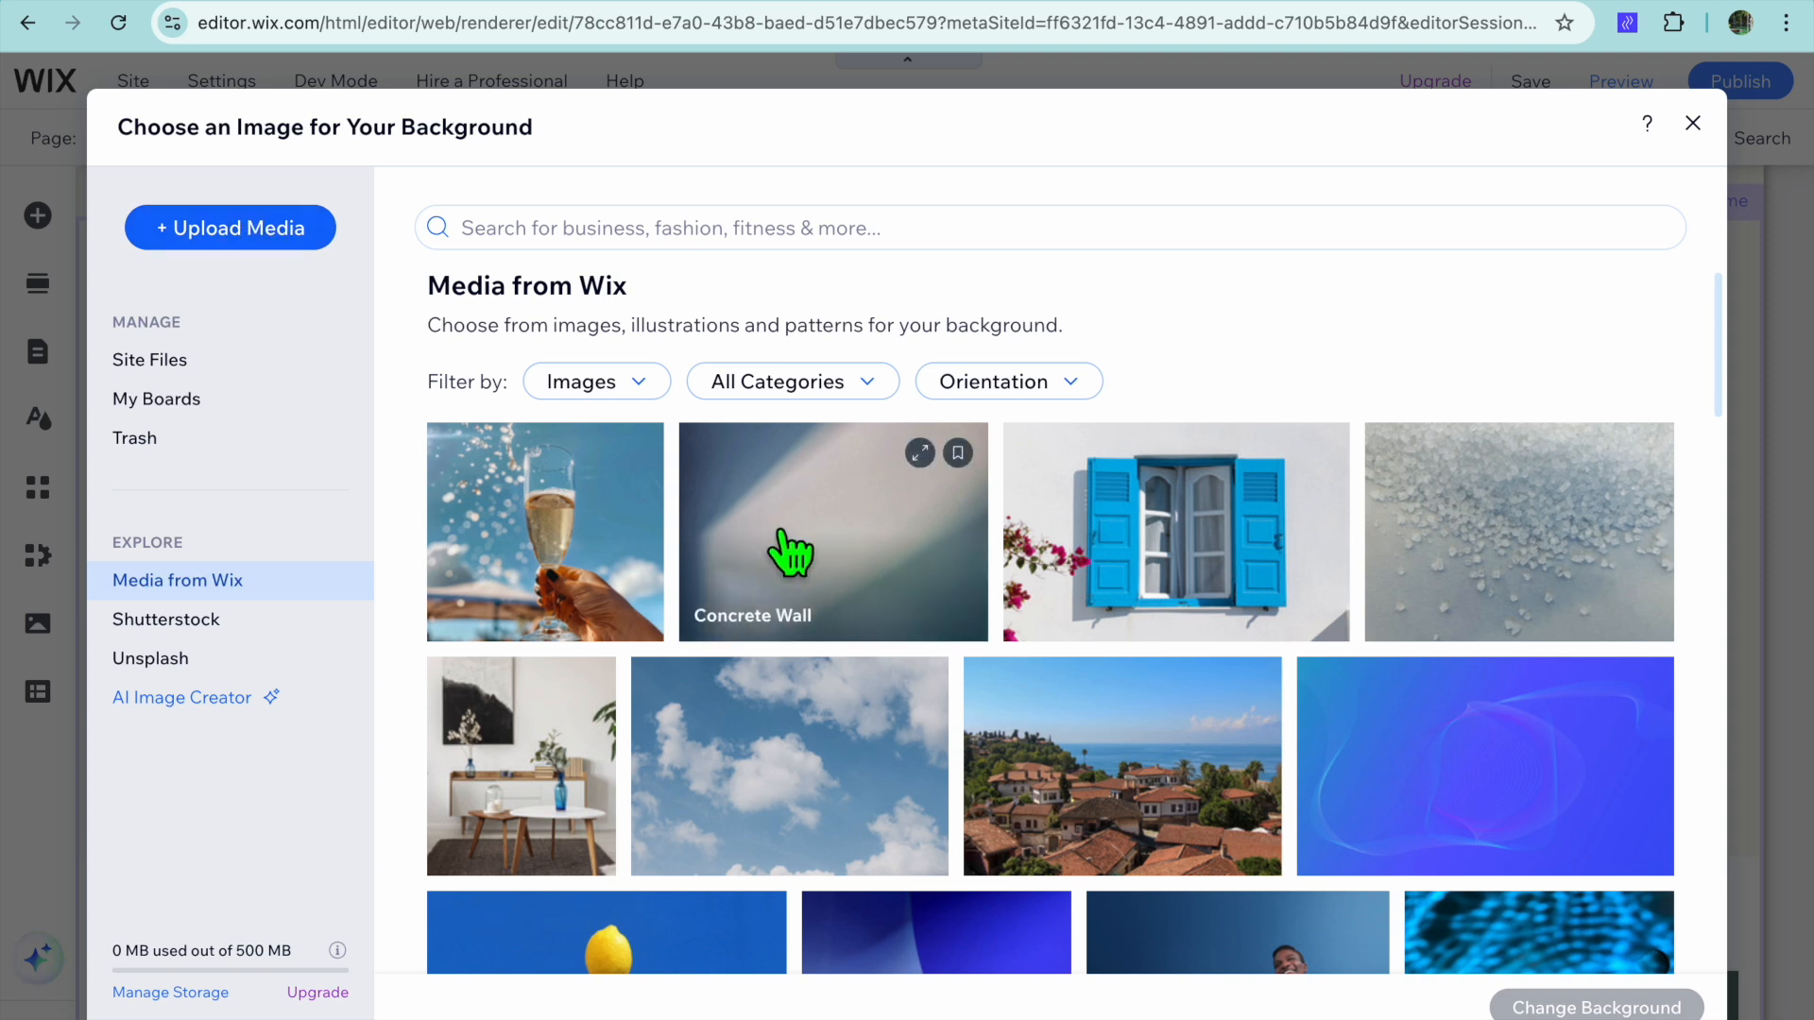
pyautogui.click(747, 236)
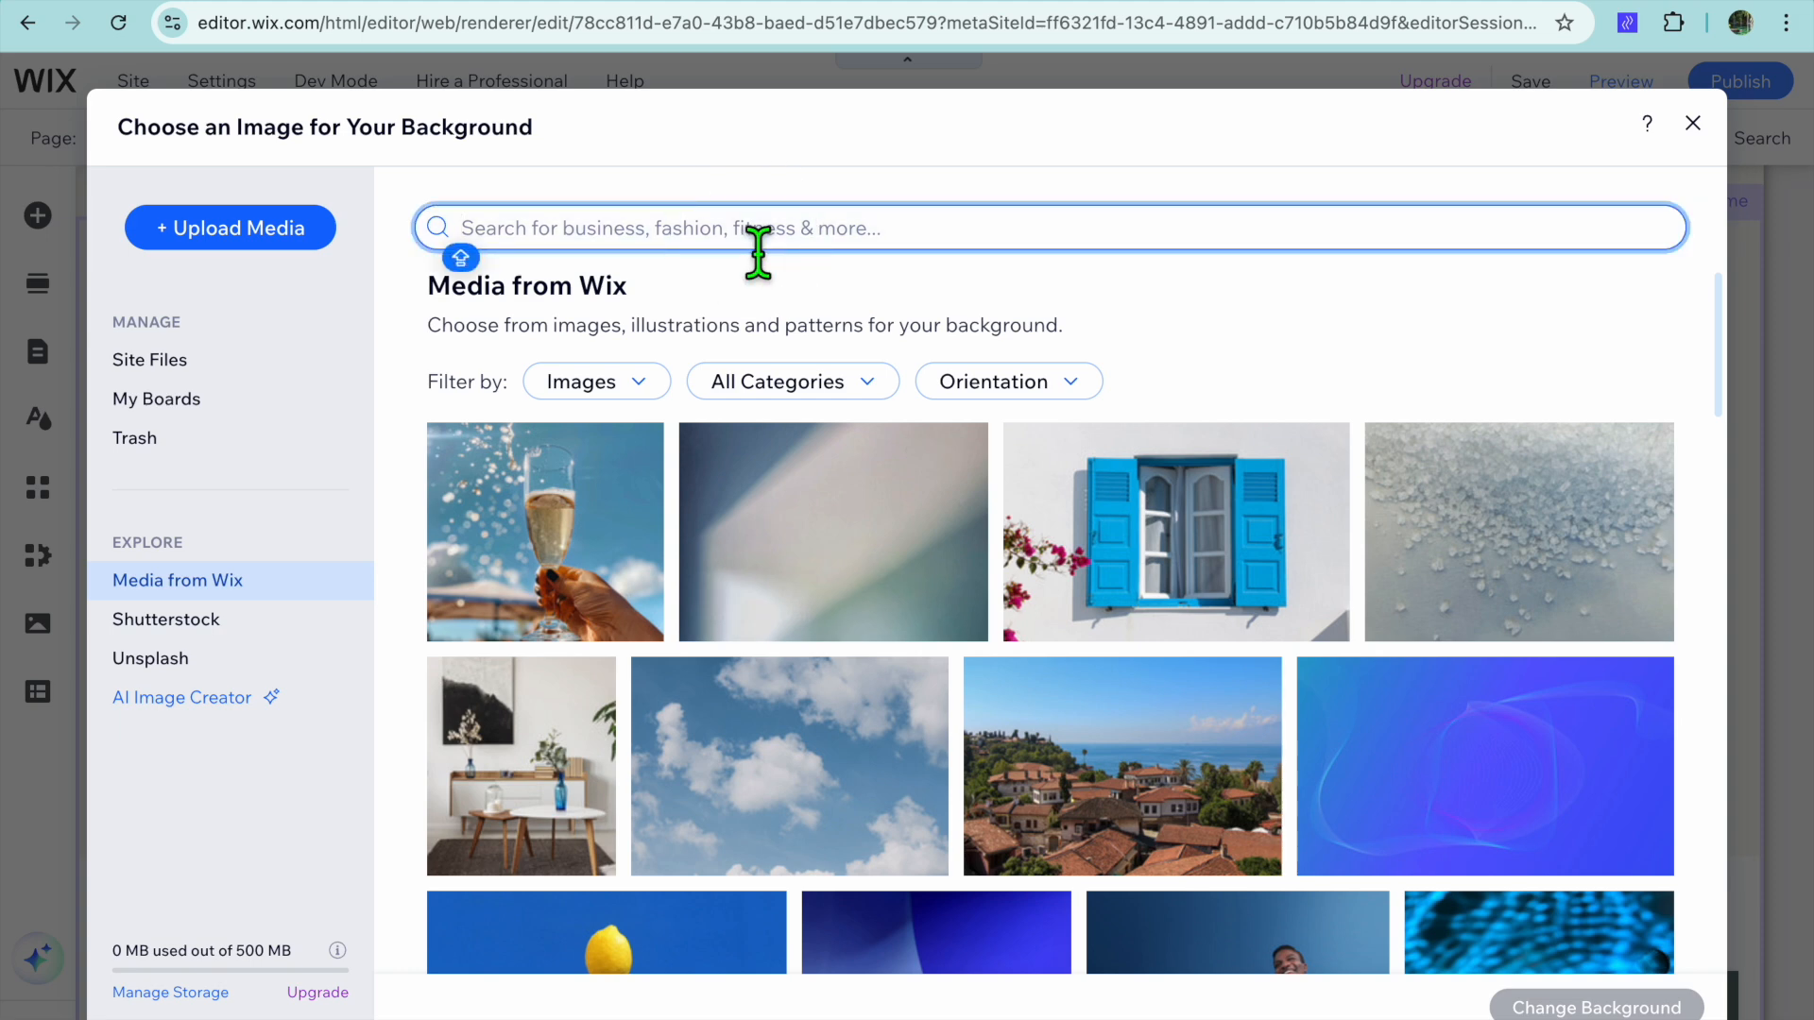
pyautogui.scroll(-1, 938, 699)
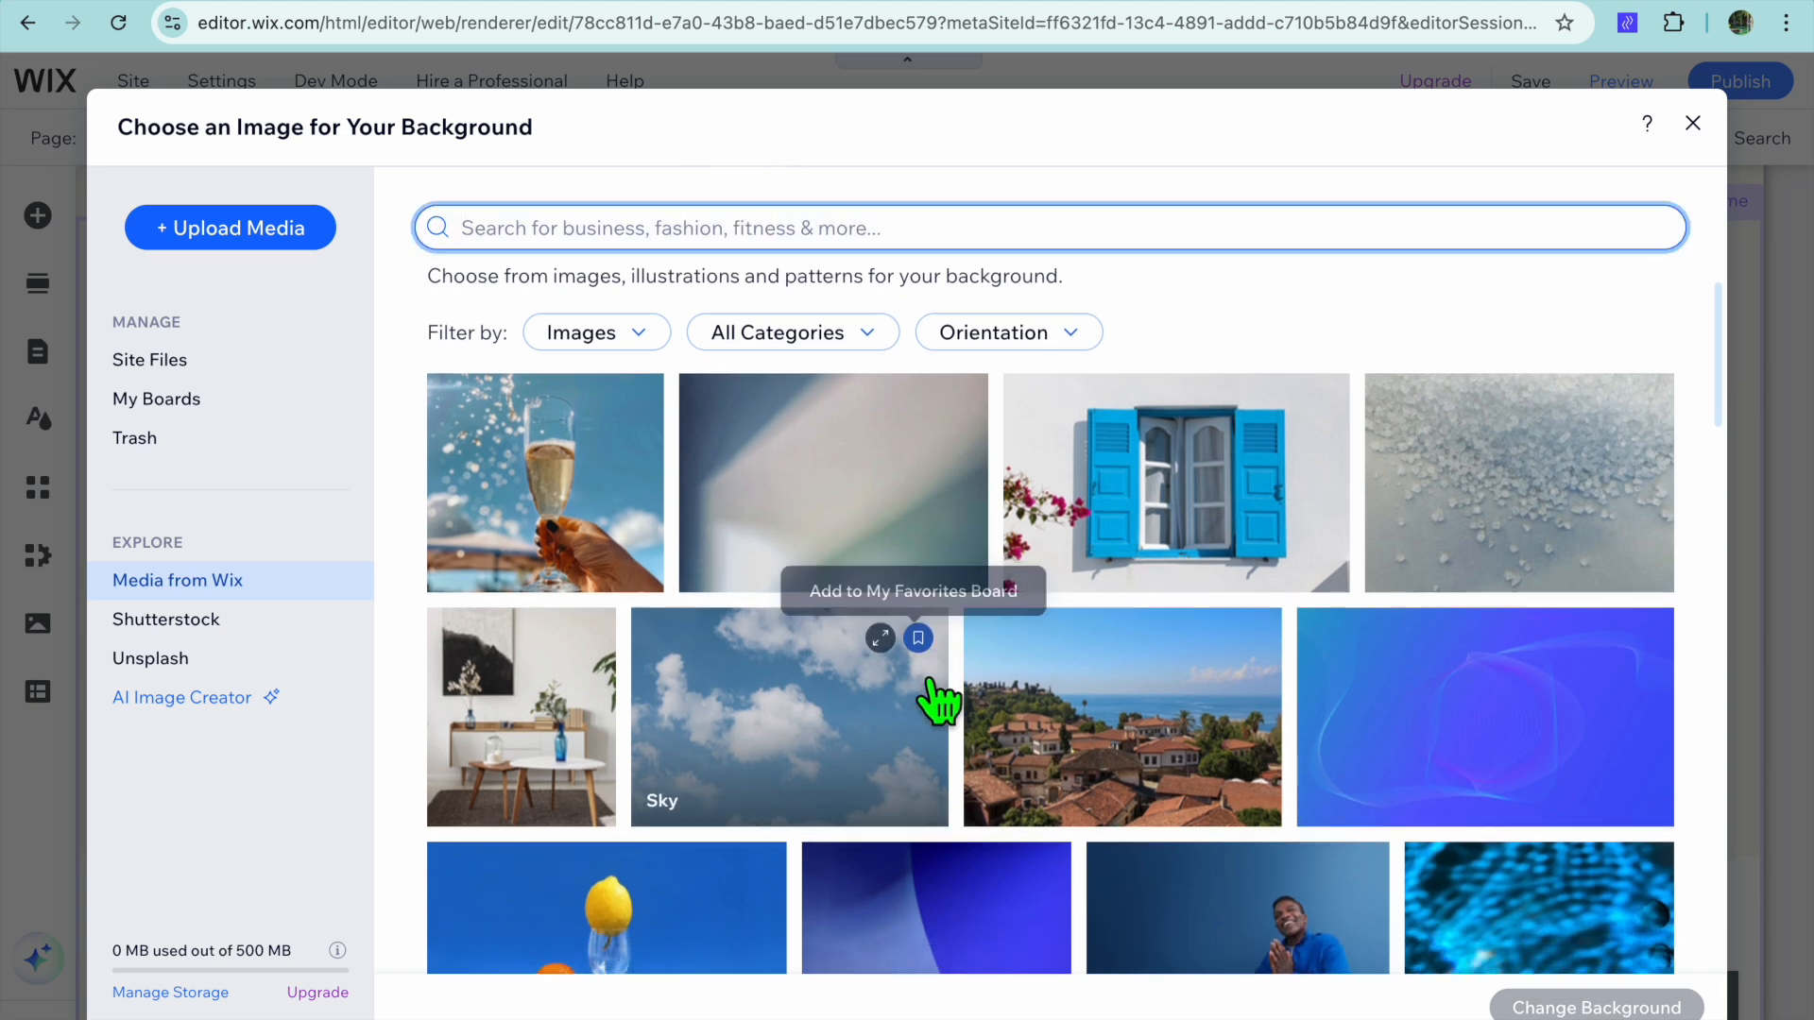
pyautogui.scroll(-4, 938, 701)
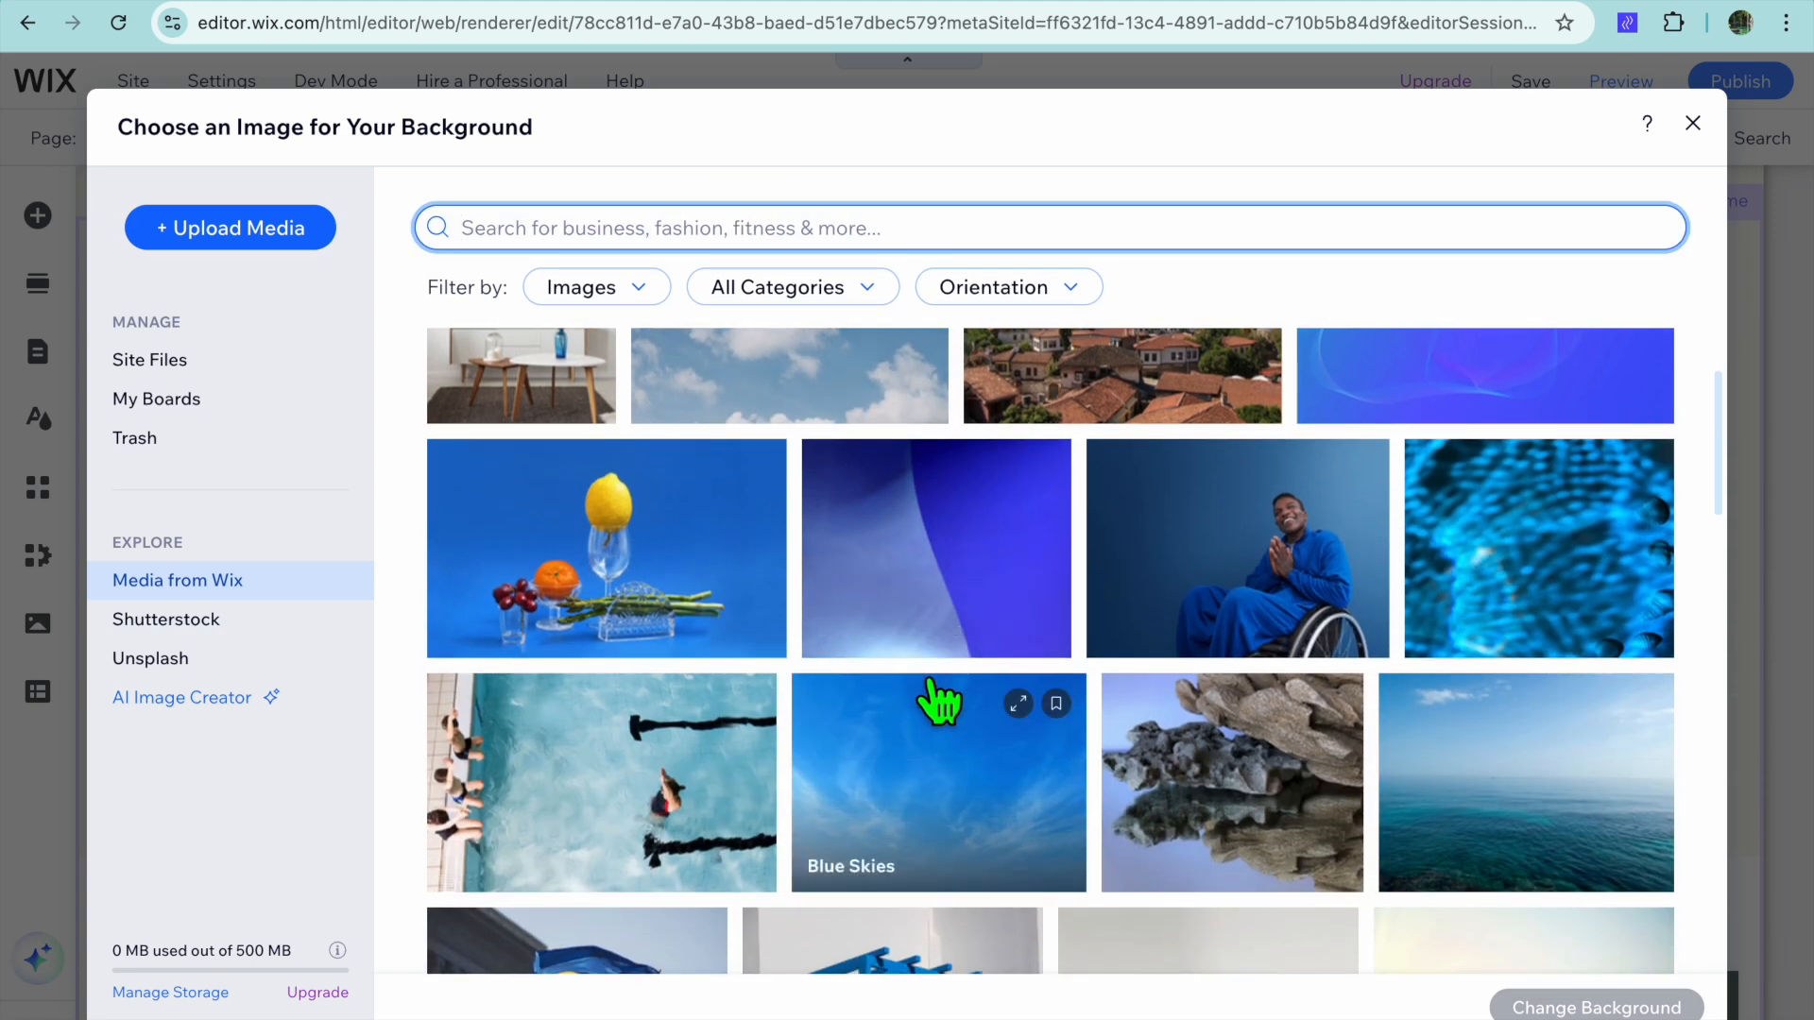
pyautogui.scroll(1, 939, 701)
pyautogui.scroll(2, 938, 701)
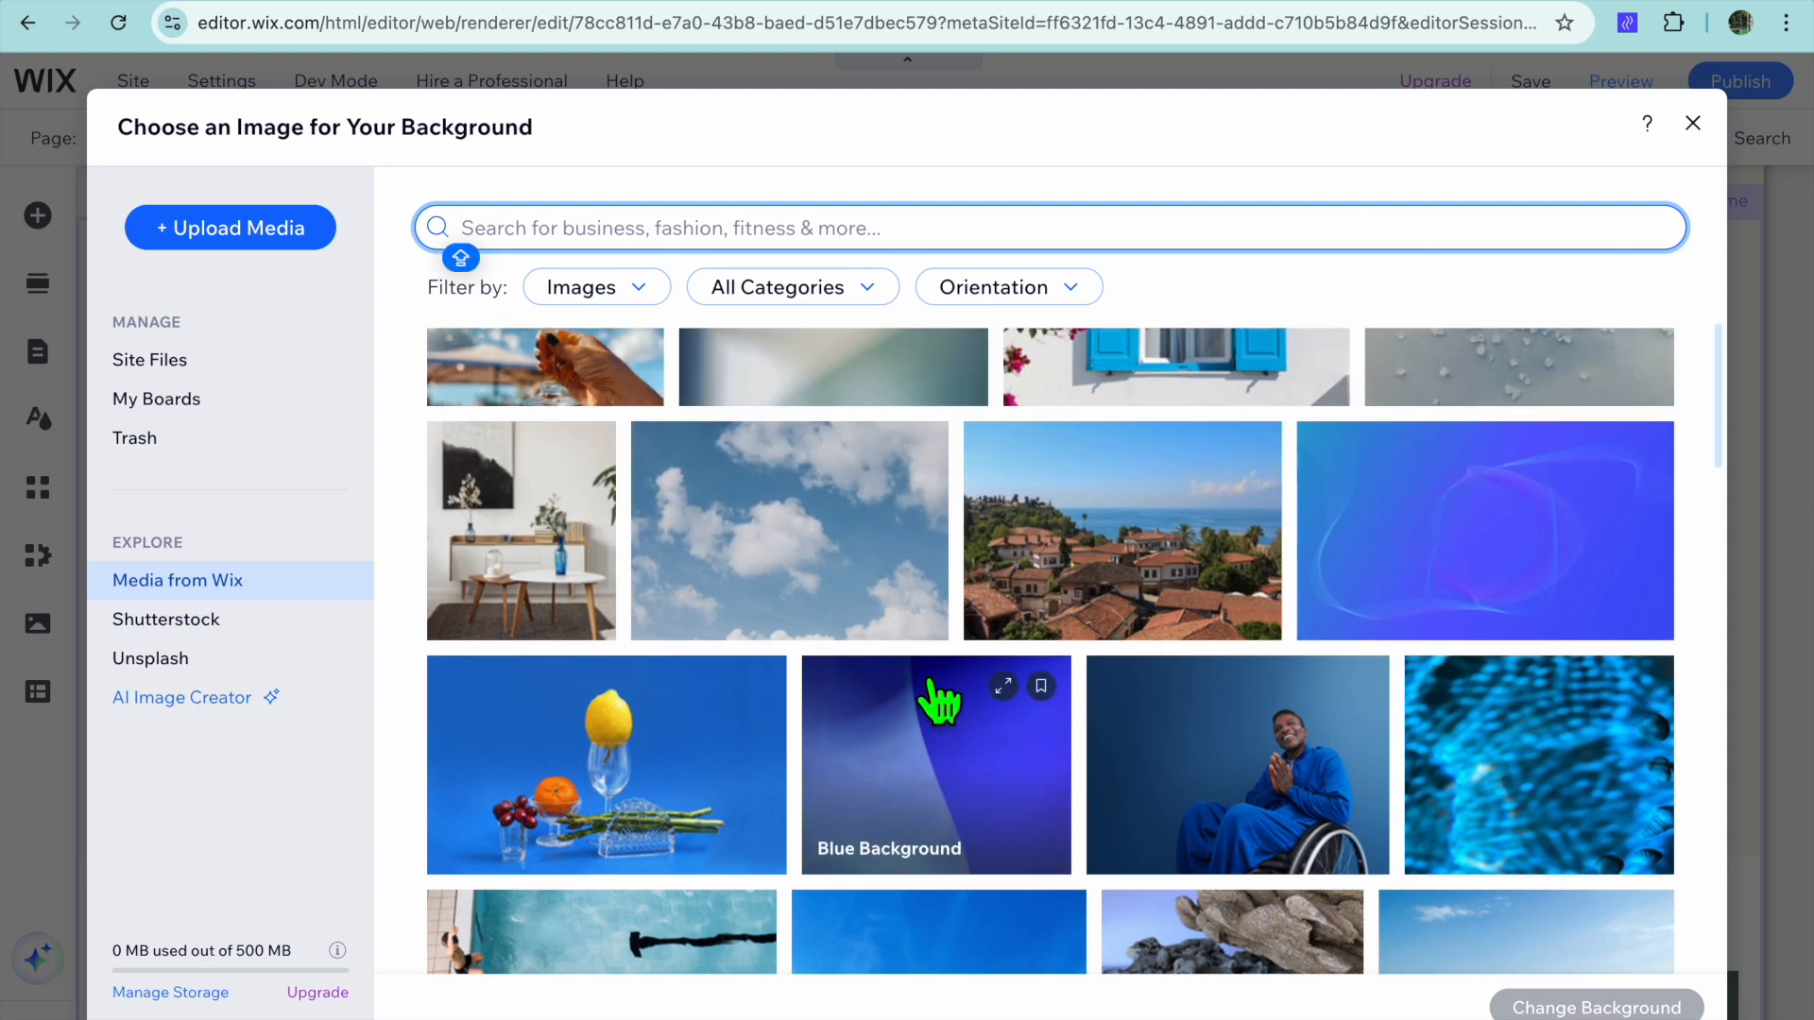
pyautogui.click(1125, 556)
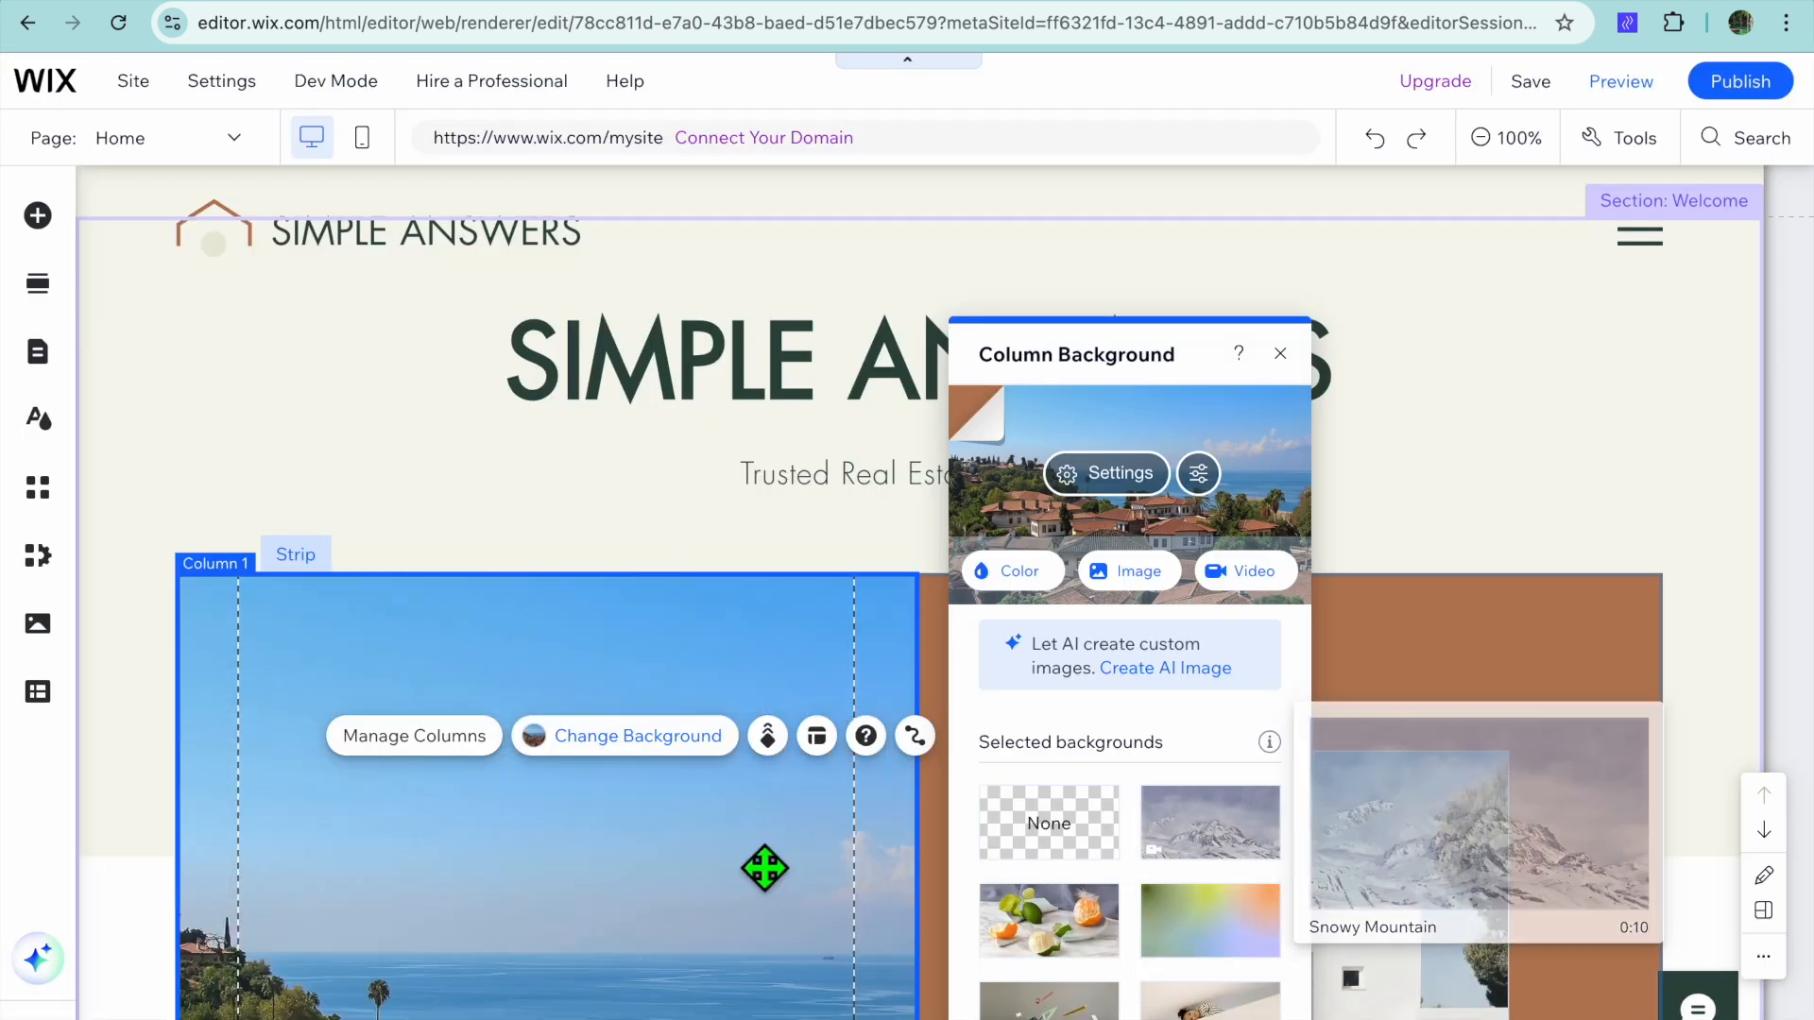
# Close the column background settings, review the Home page down to About Me, and look through the Services page.
pyautogui.click(1281, 353)
pyautogui.scroll(-7, 1419, 469)
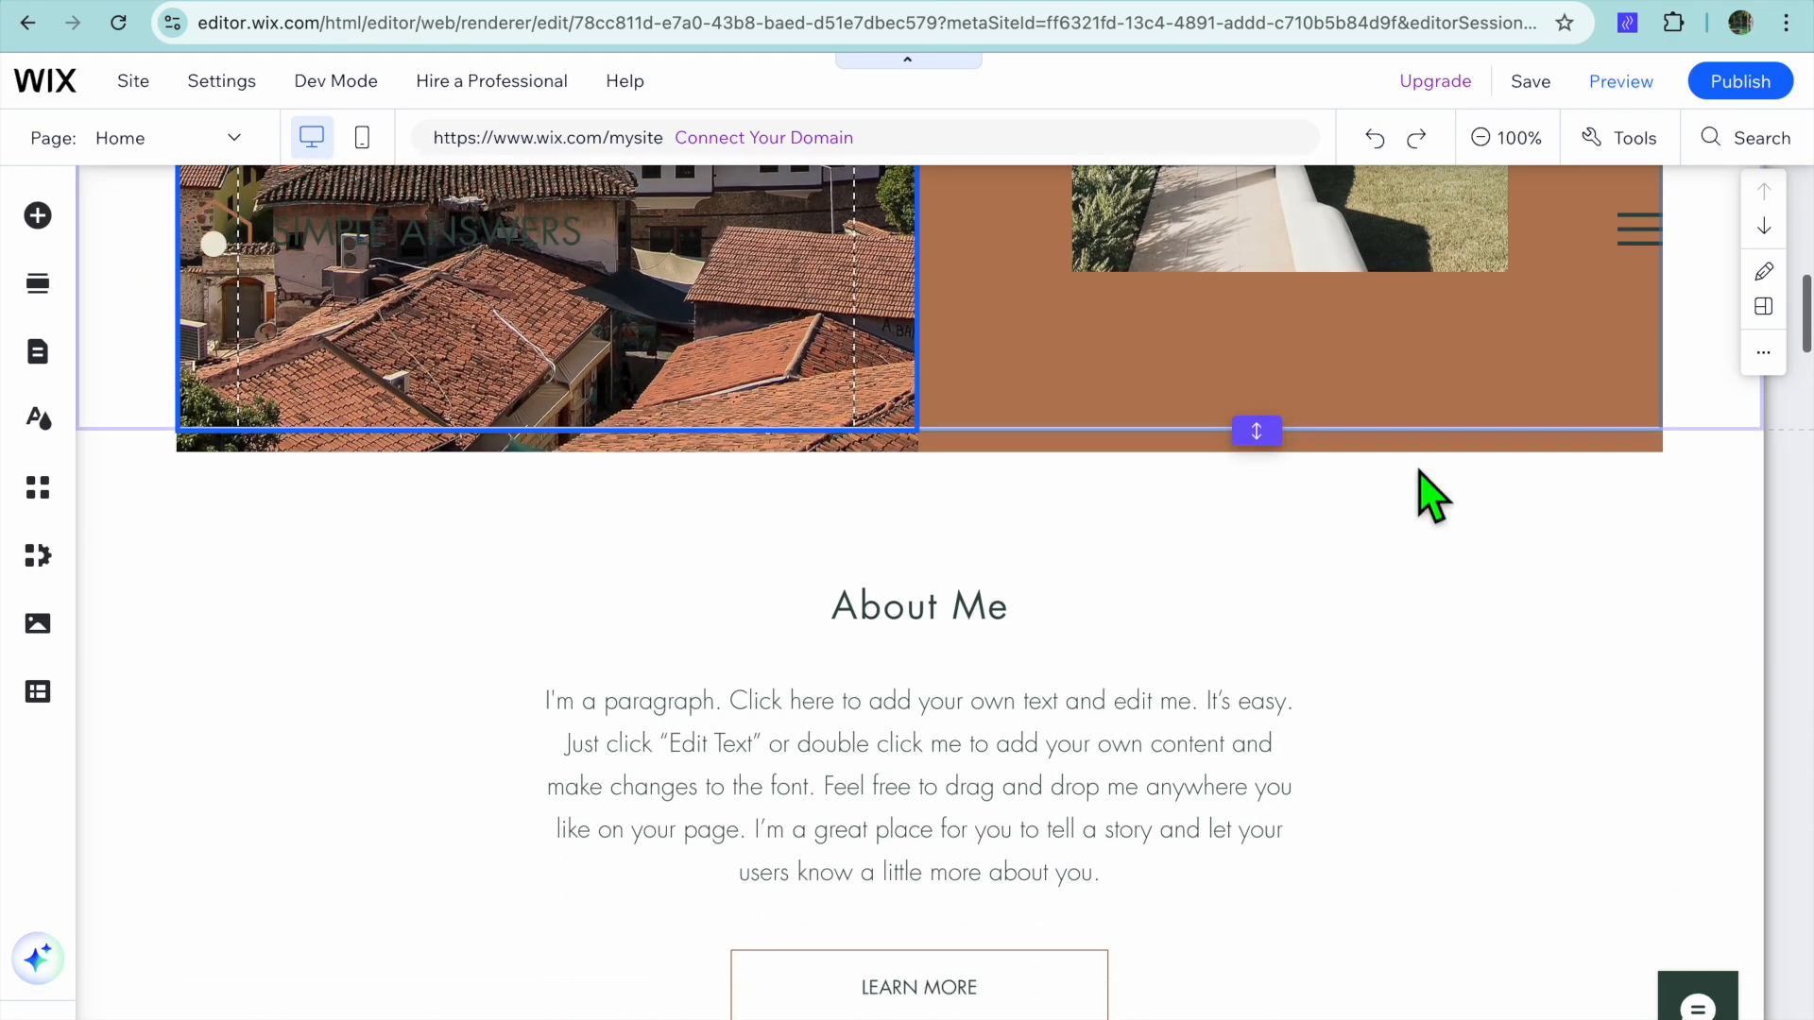
pyautogui.scroll(-3, 1419, 469)
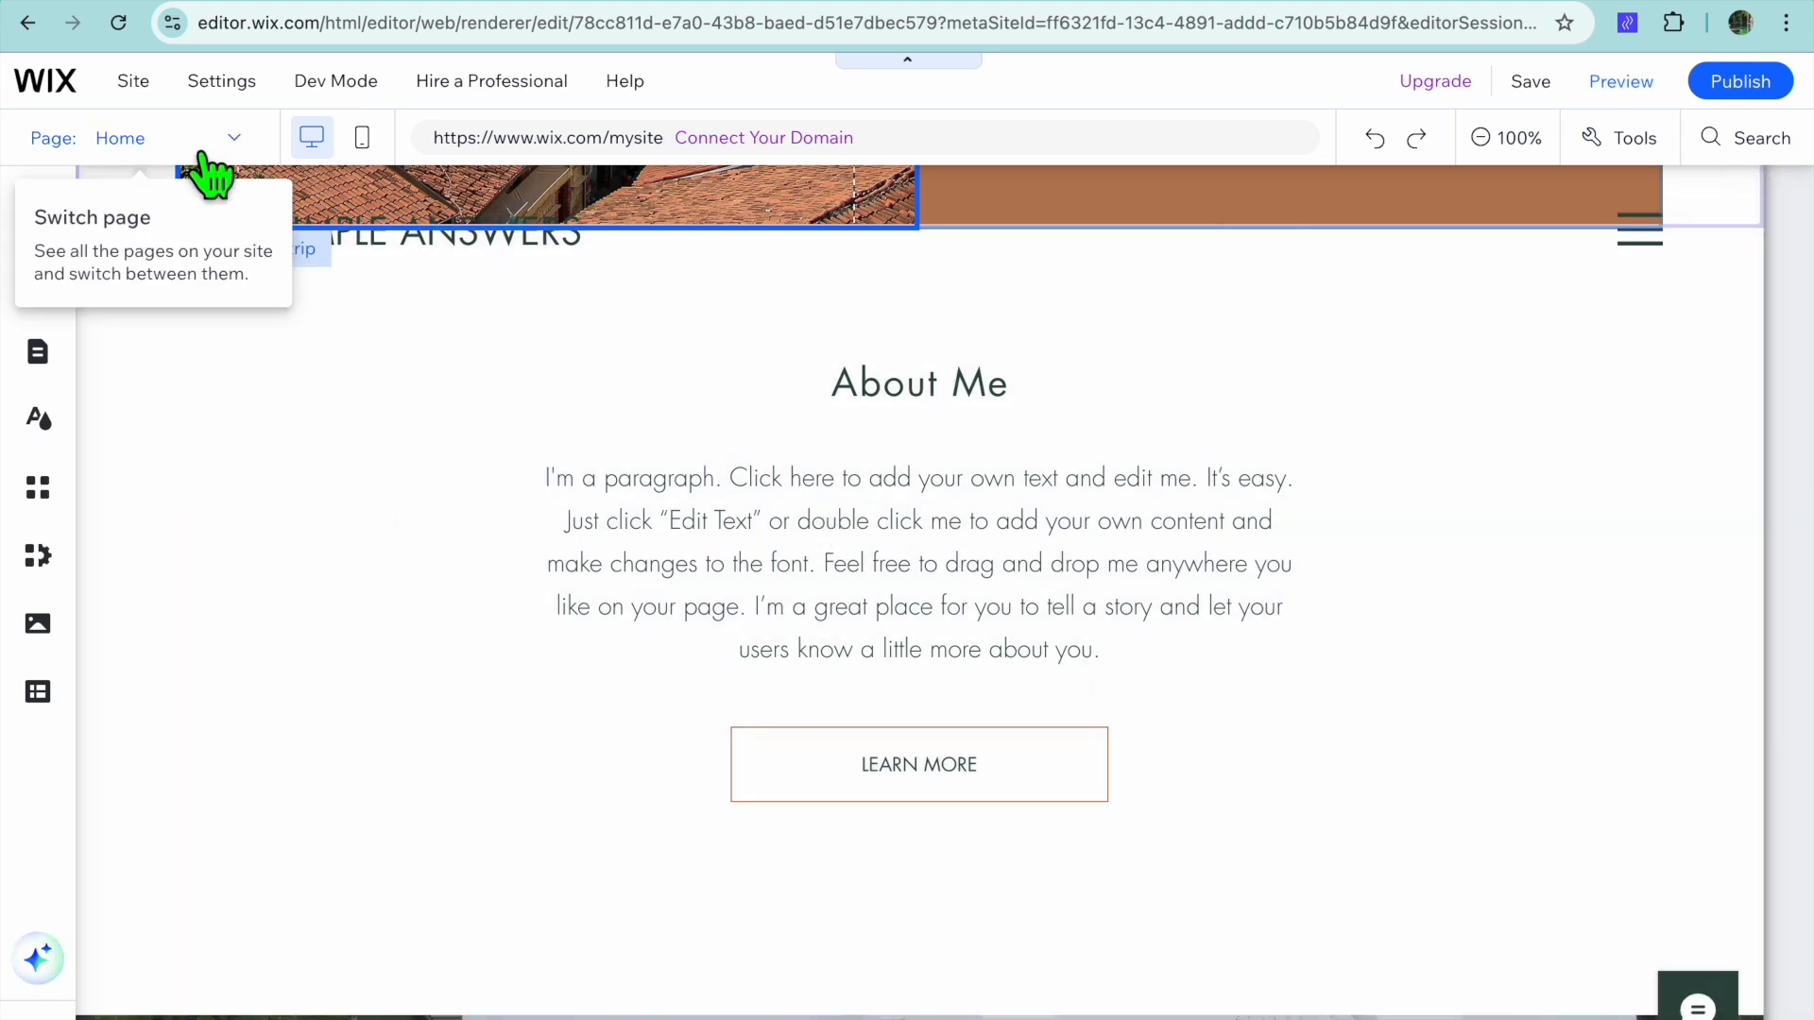
pyautogui.click(200, 151)
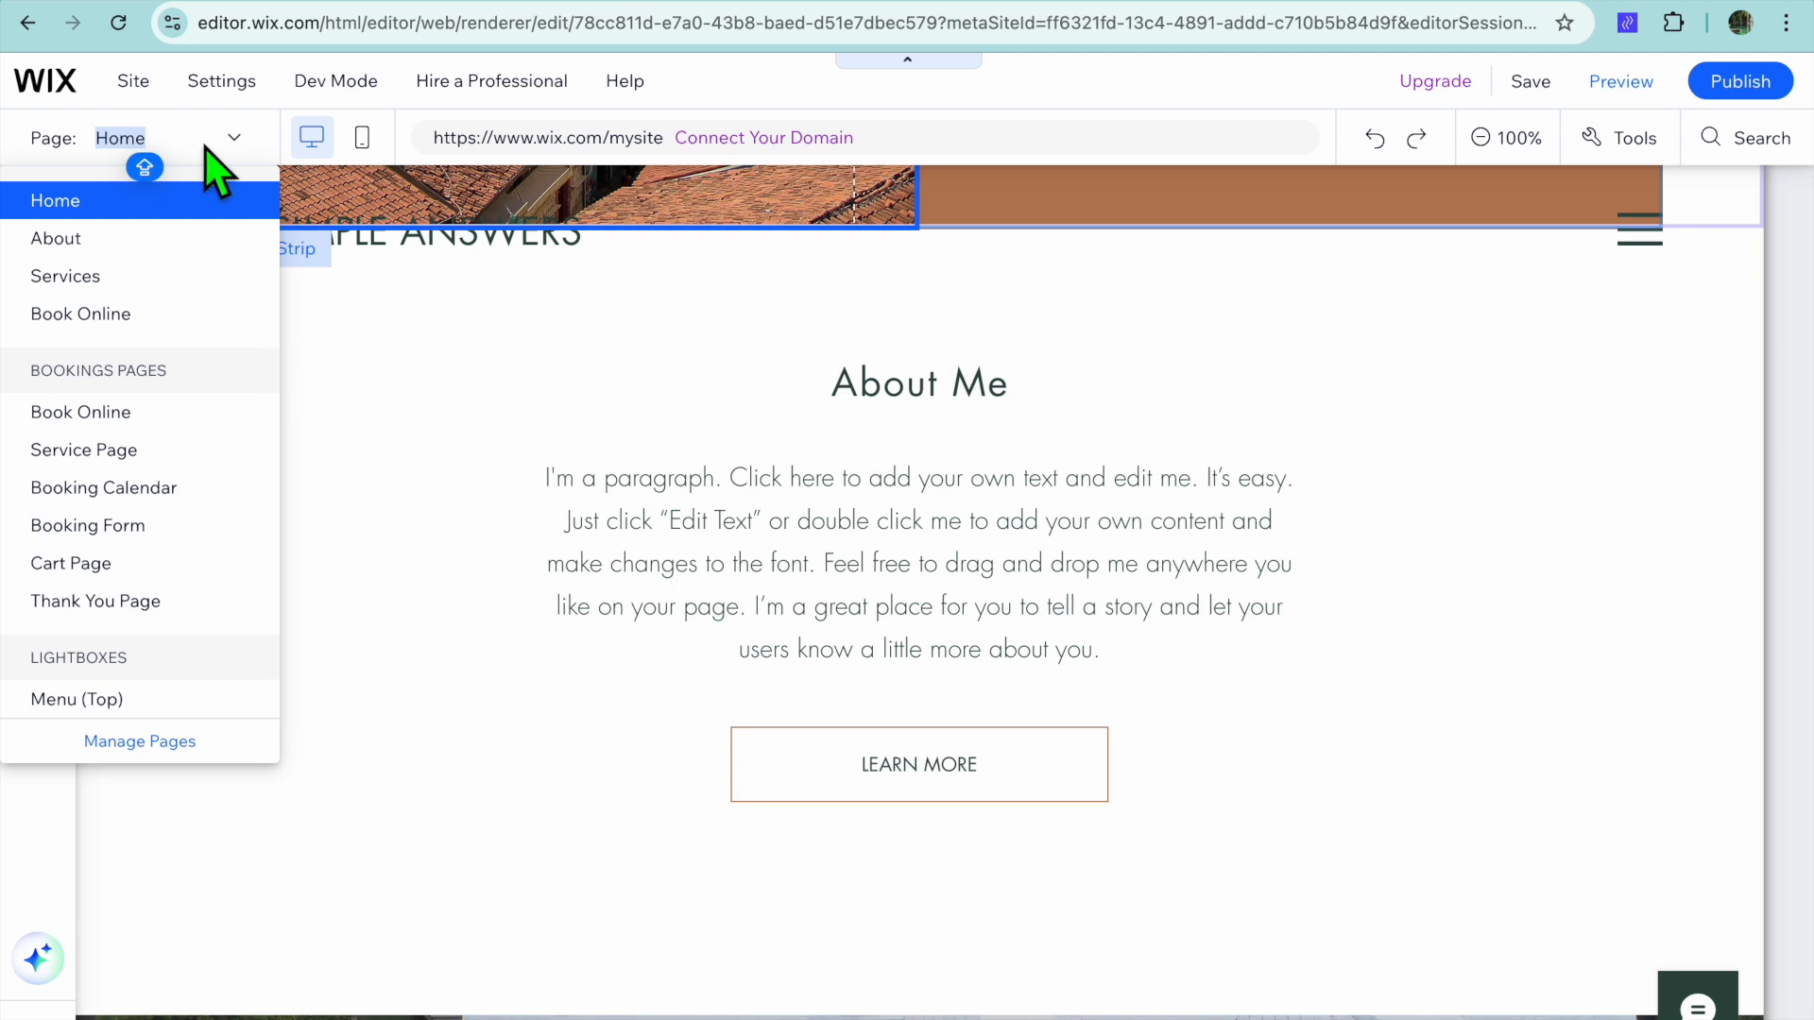
pyautogui.click(133, 305)
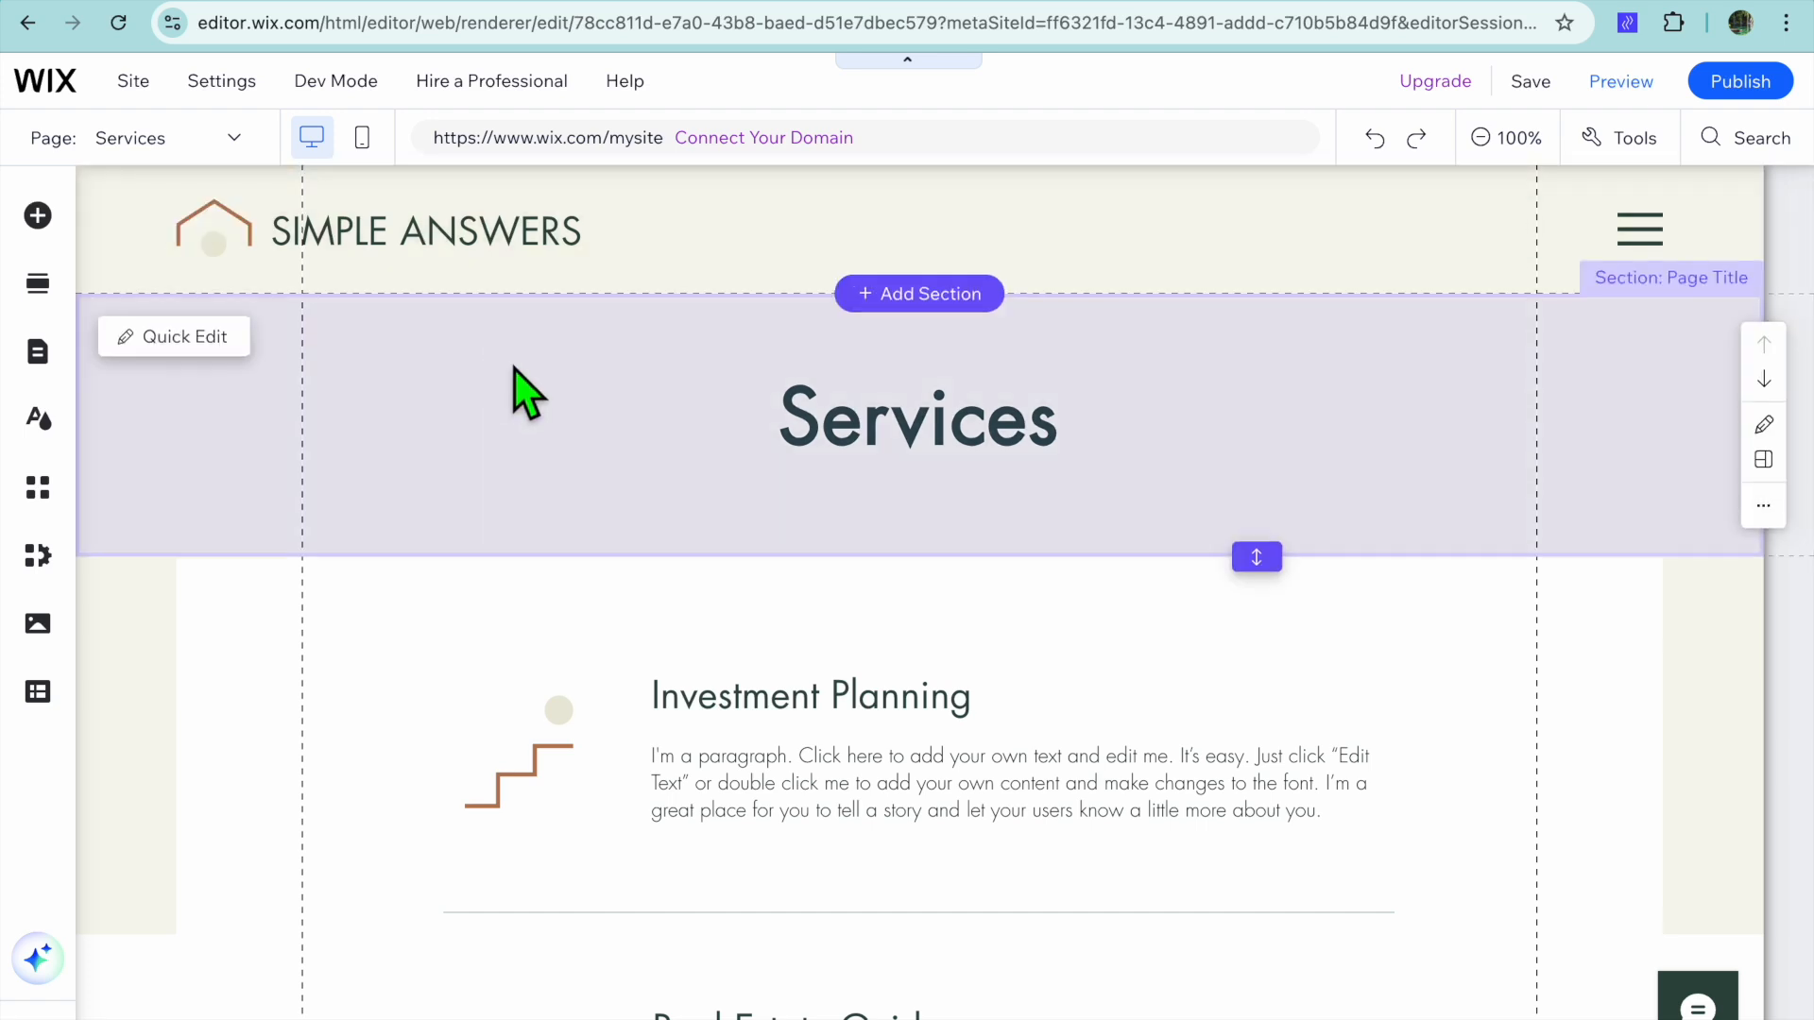
pyautogui.scroll(-10, 523, 390)
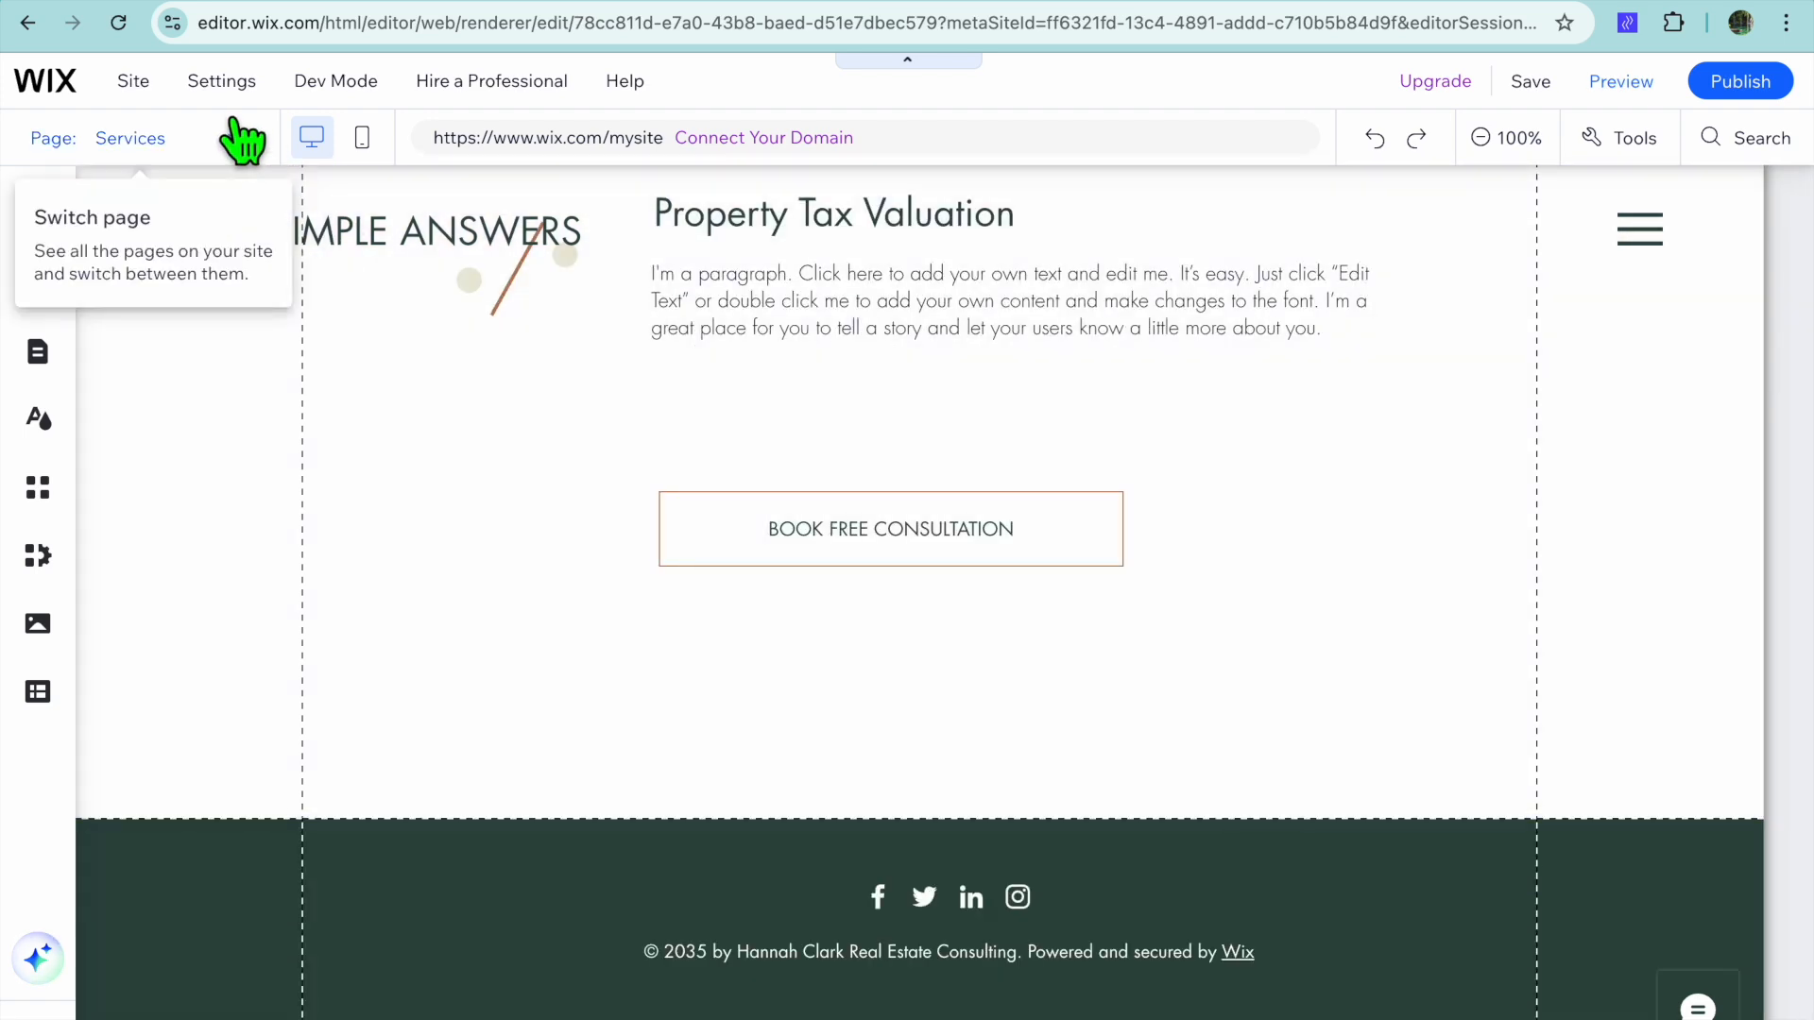
# Switch to the Book Online page and review its list of bookable services.
pyautogui.click(242, 140)
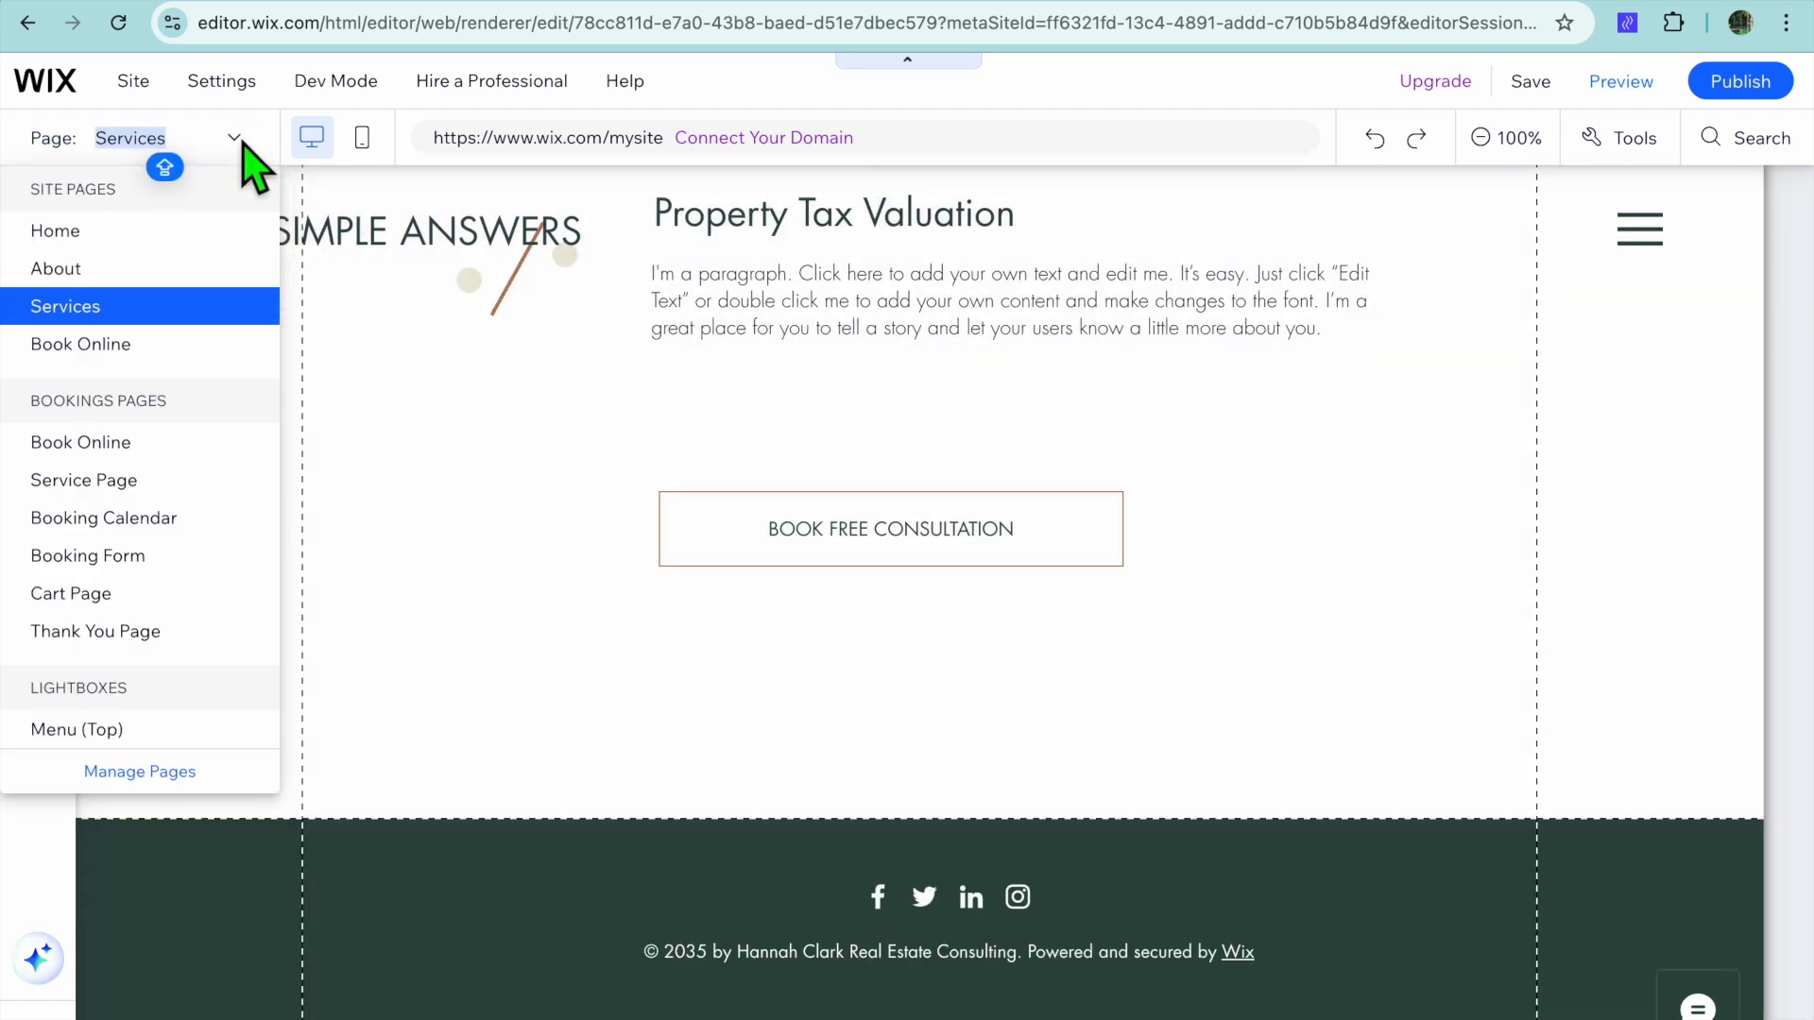
pyautogui.click(176, 345)
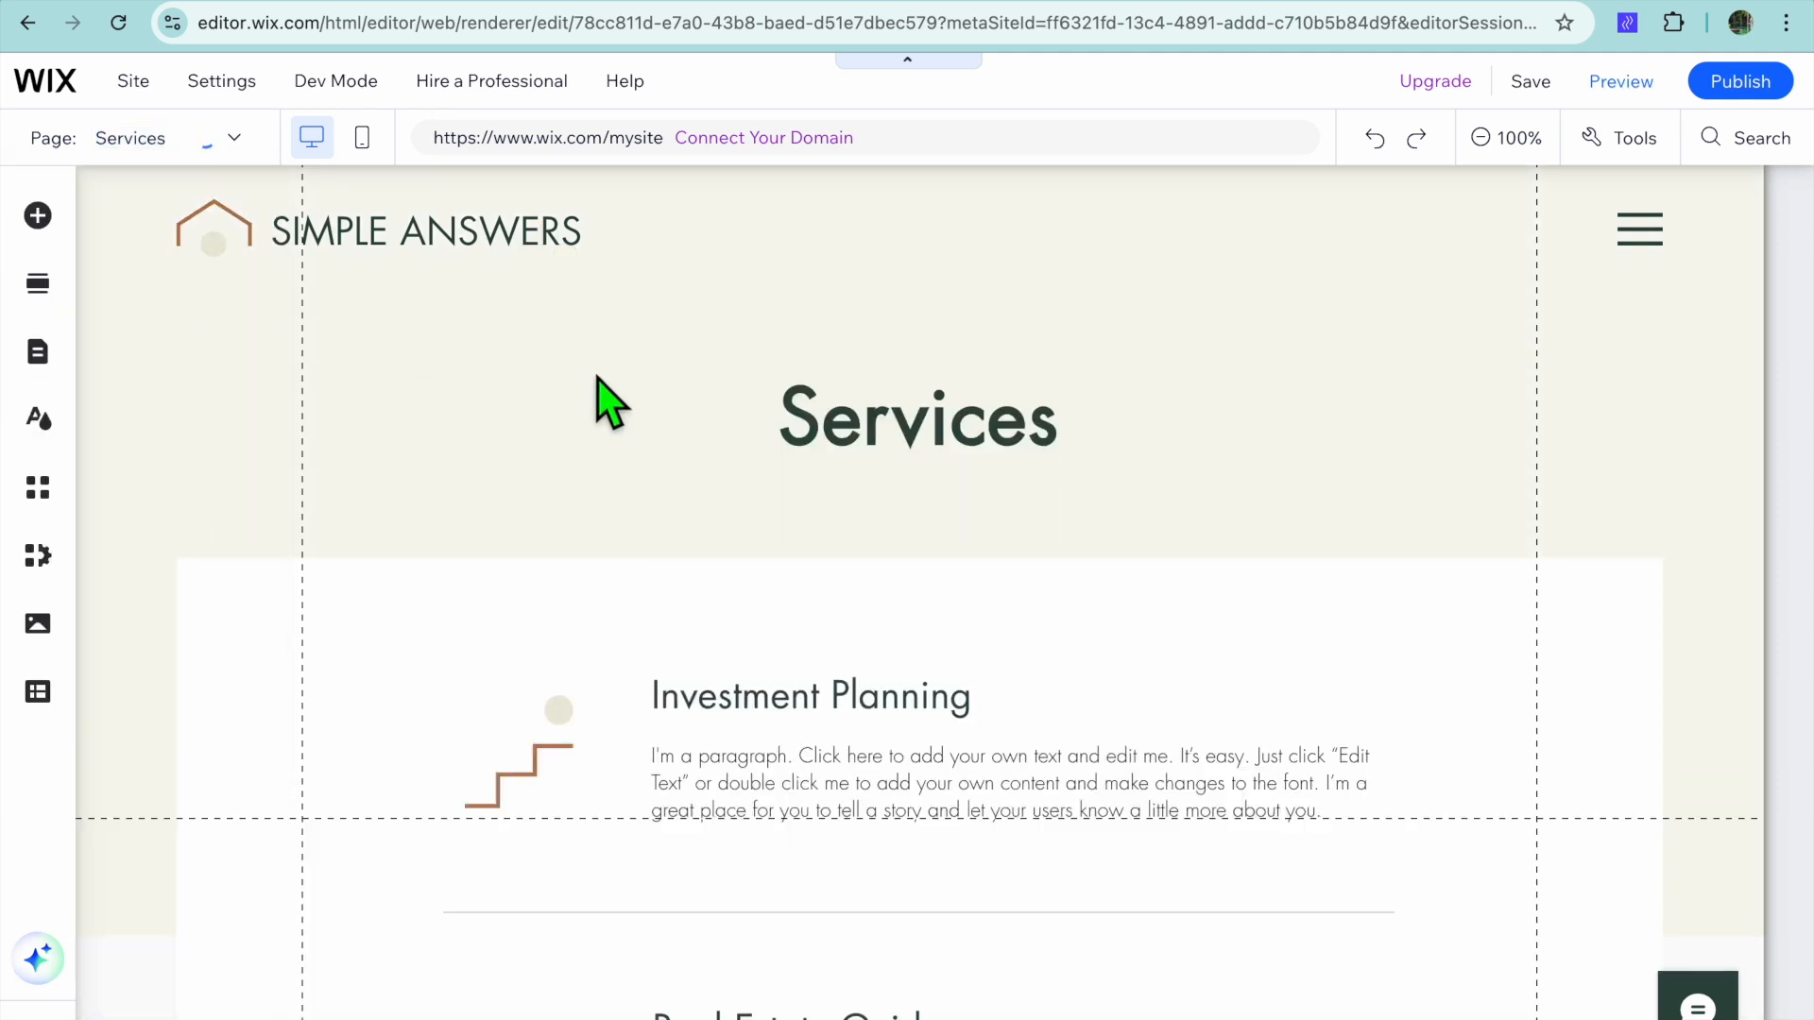
pyautogui.scroll(-13, 605, 397)
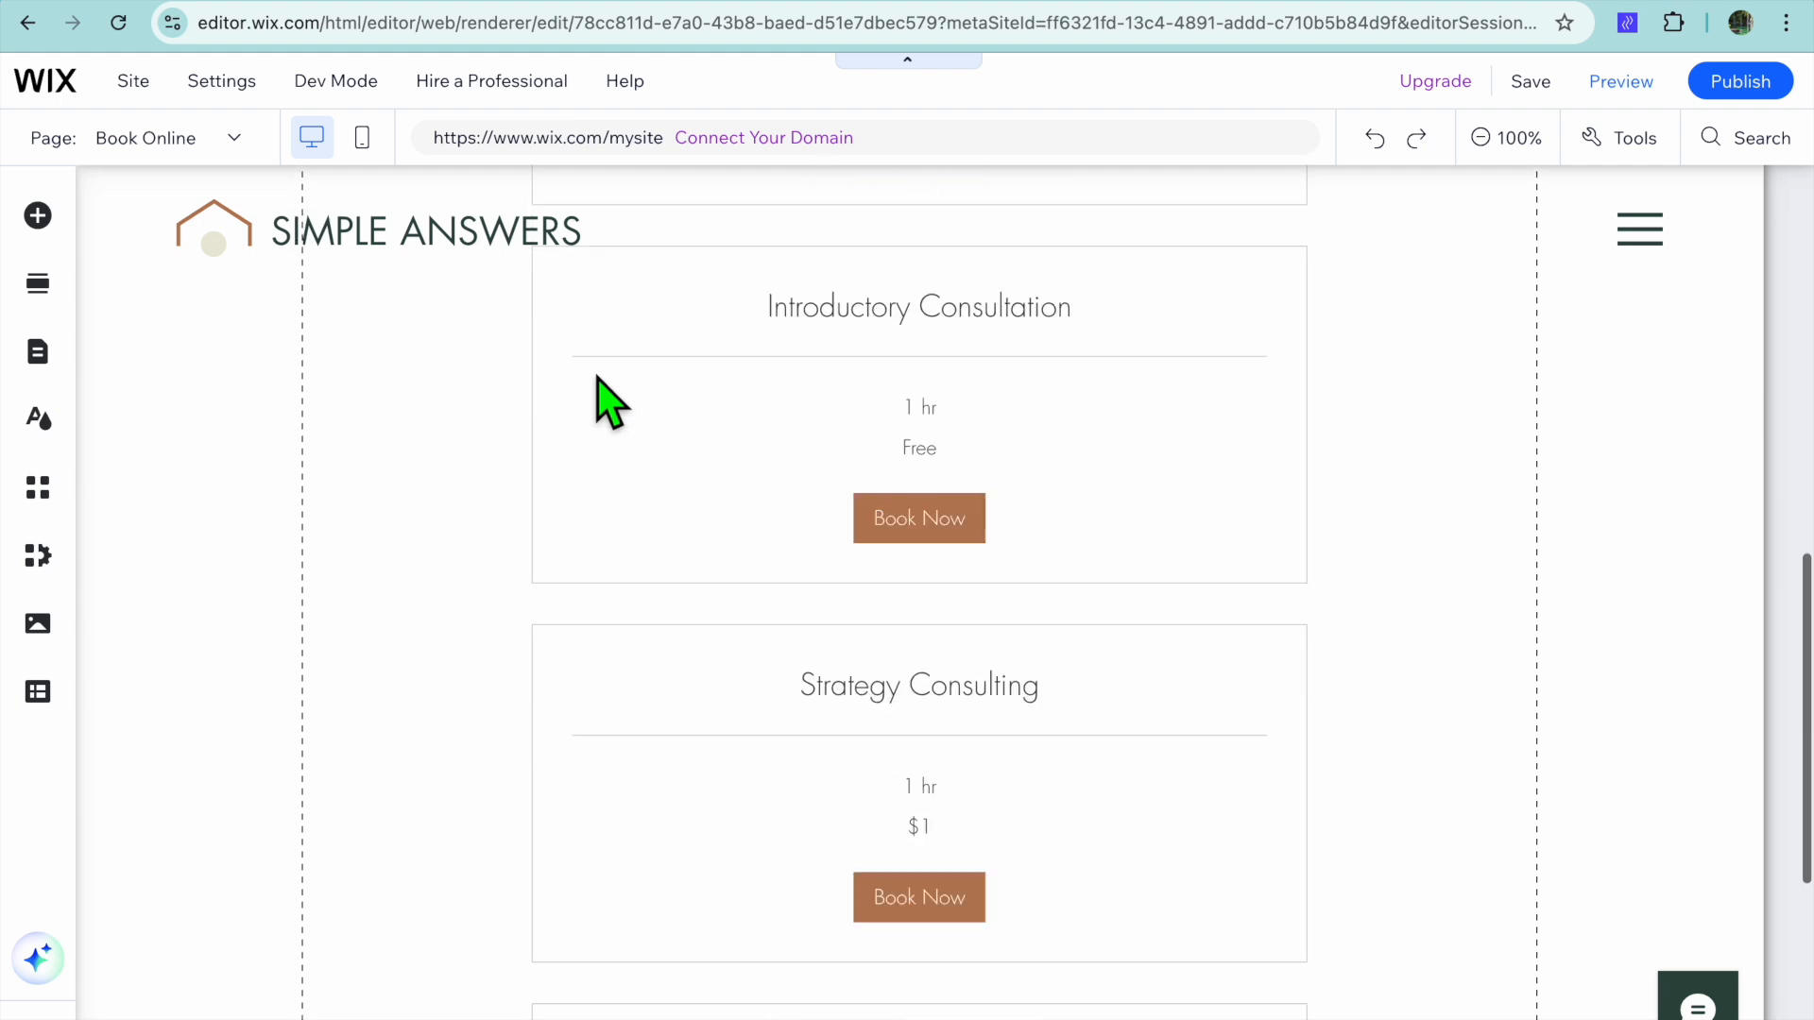
pyautogui.scroll(10, 605, 397)
pyautogui.scroll(4, 605, 396)
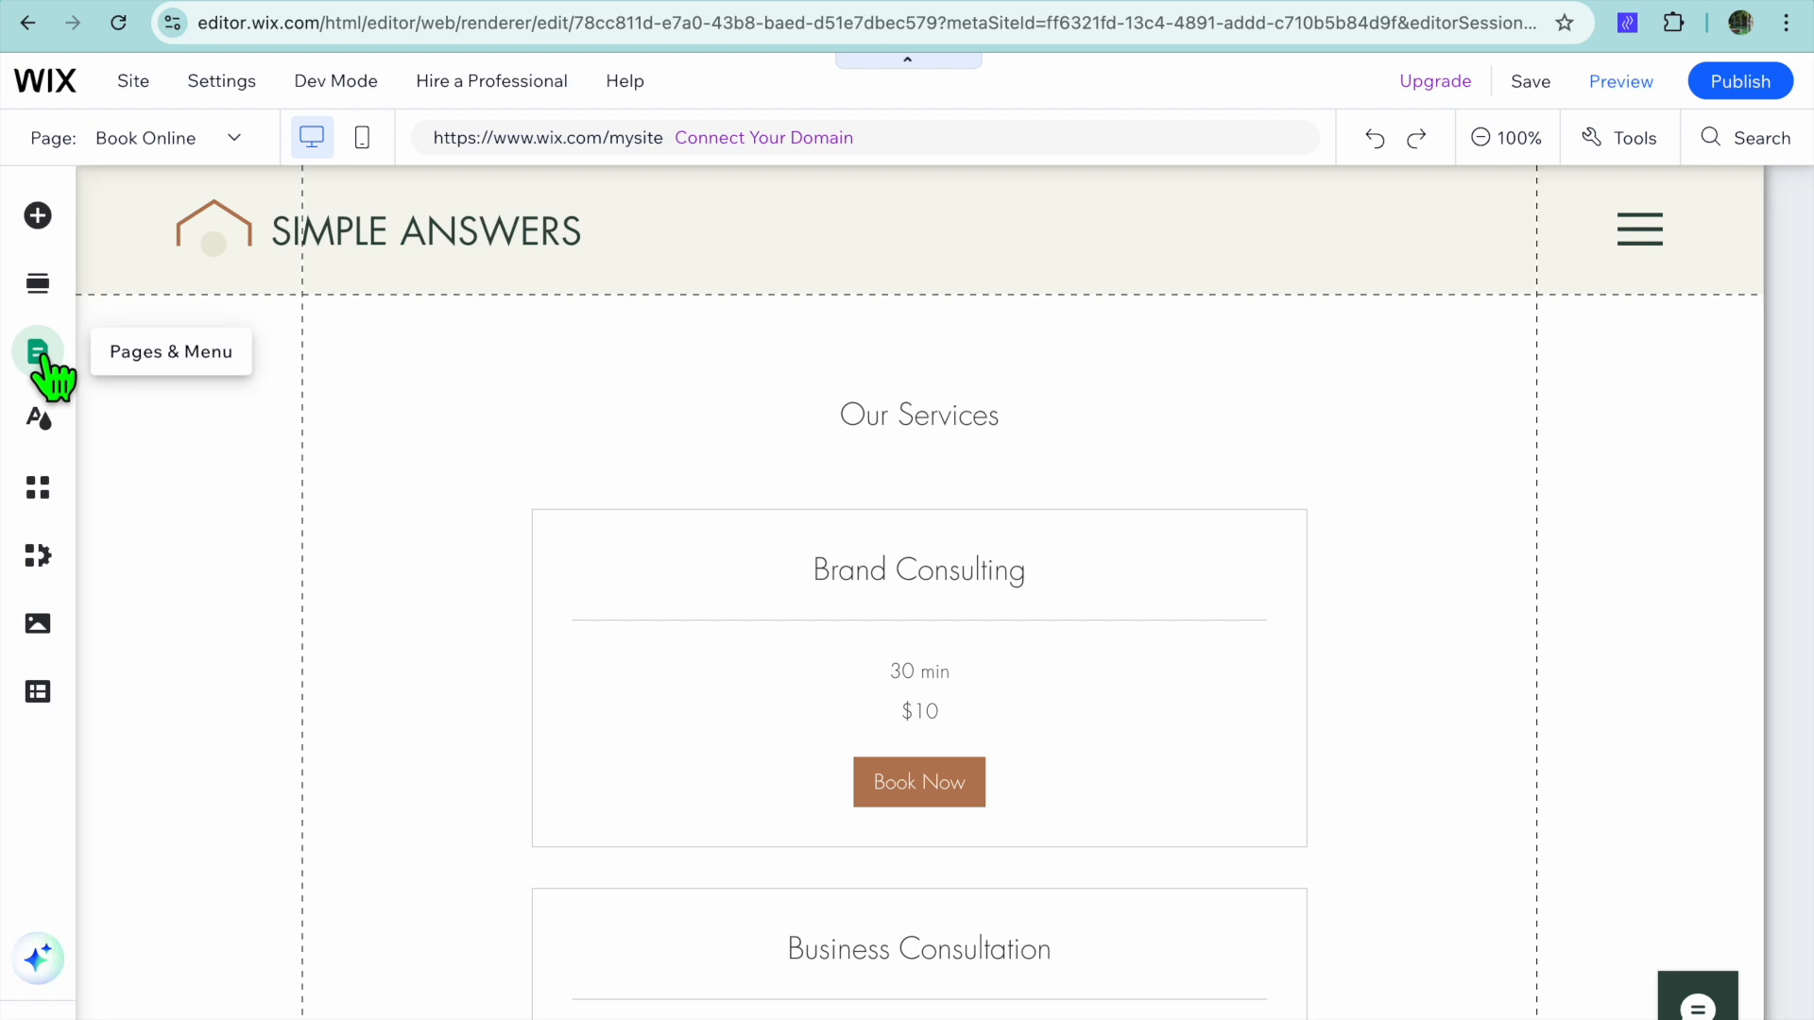
# Review the site menu pages and browse the General, Services, Projects, Contact and Store options for new pages without adding one.
pyautogui.click(39, 355)
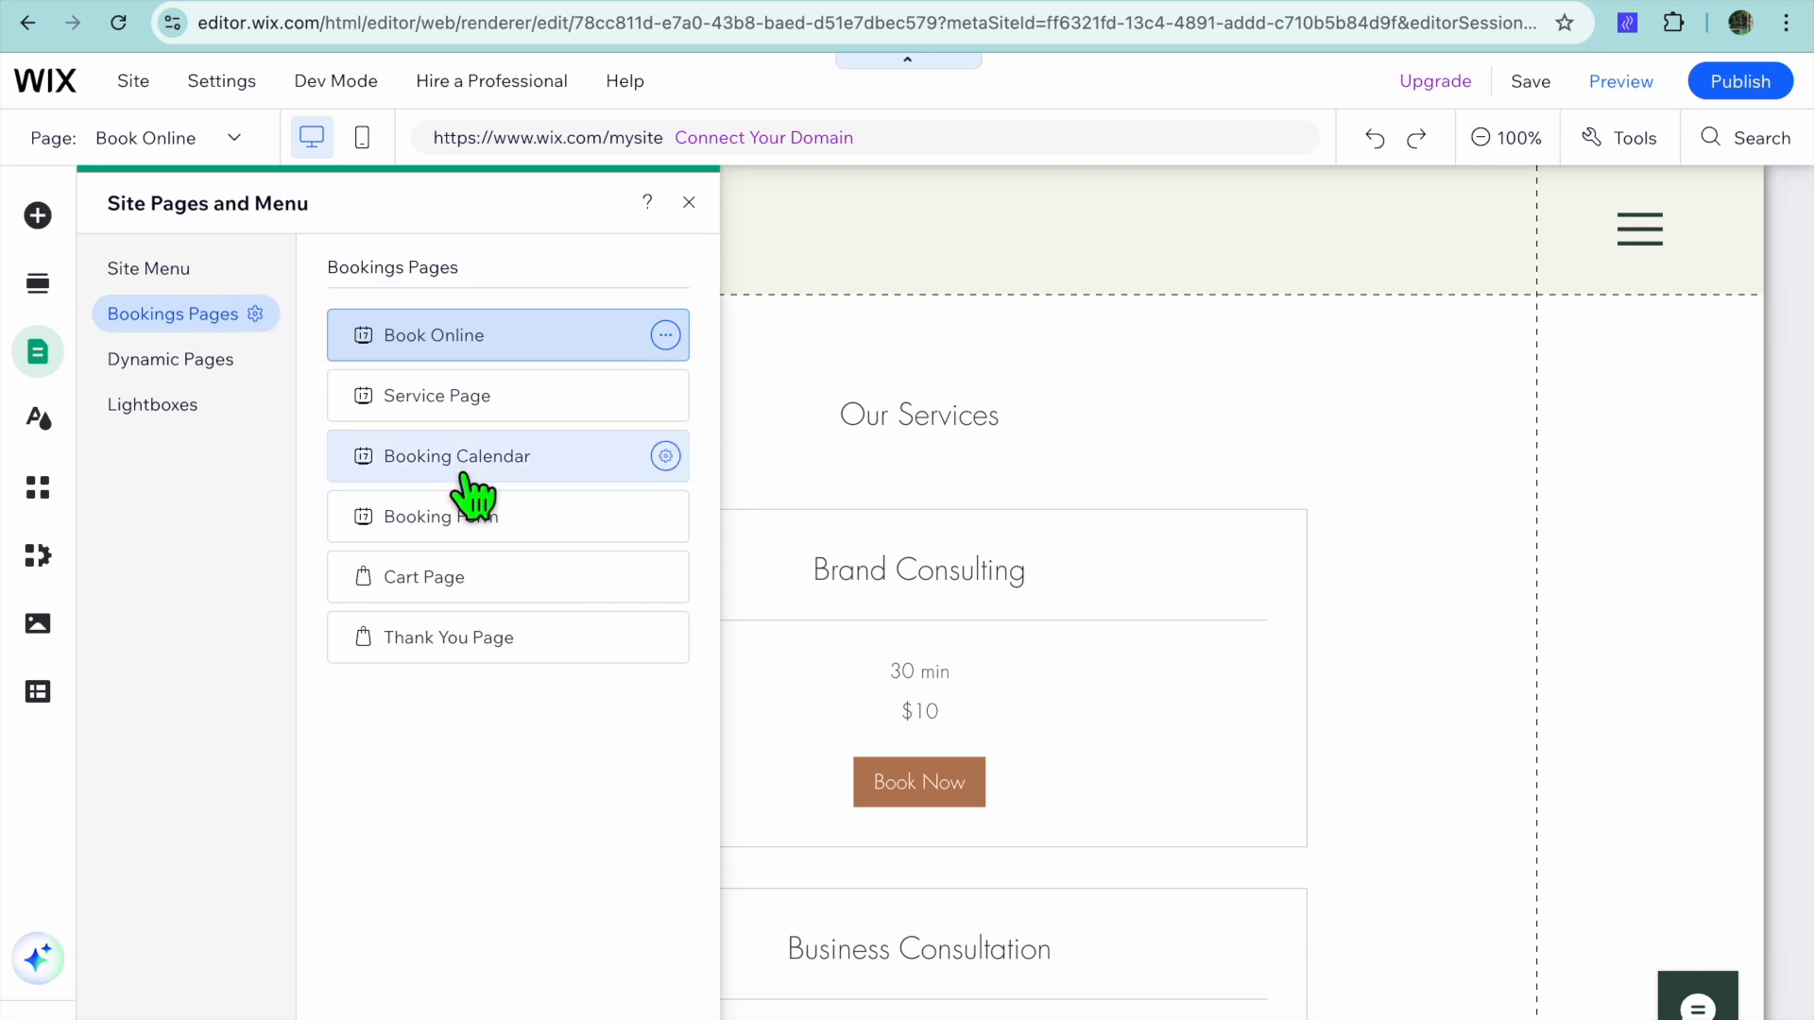
pyautogui.click(151, 269)
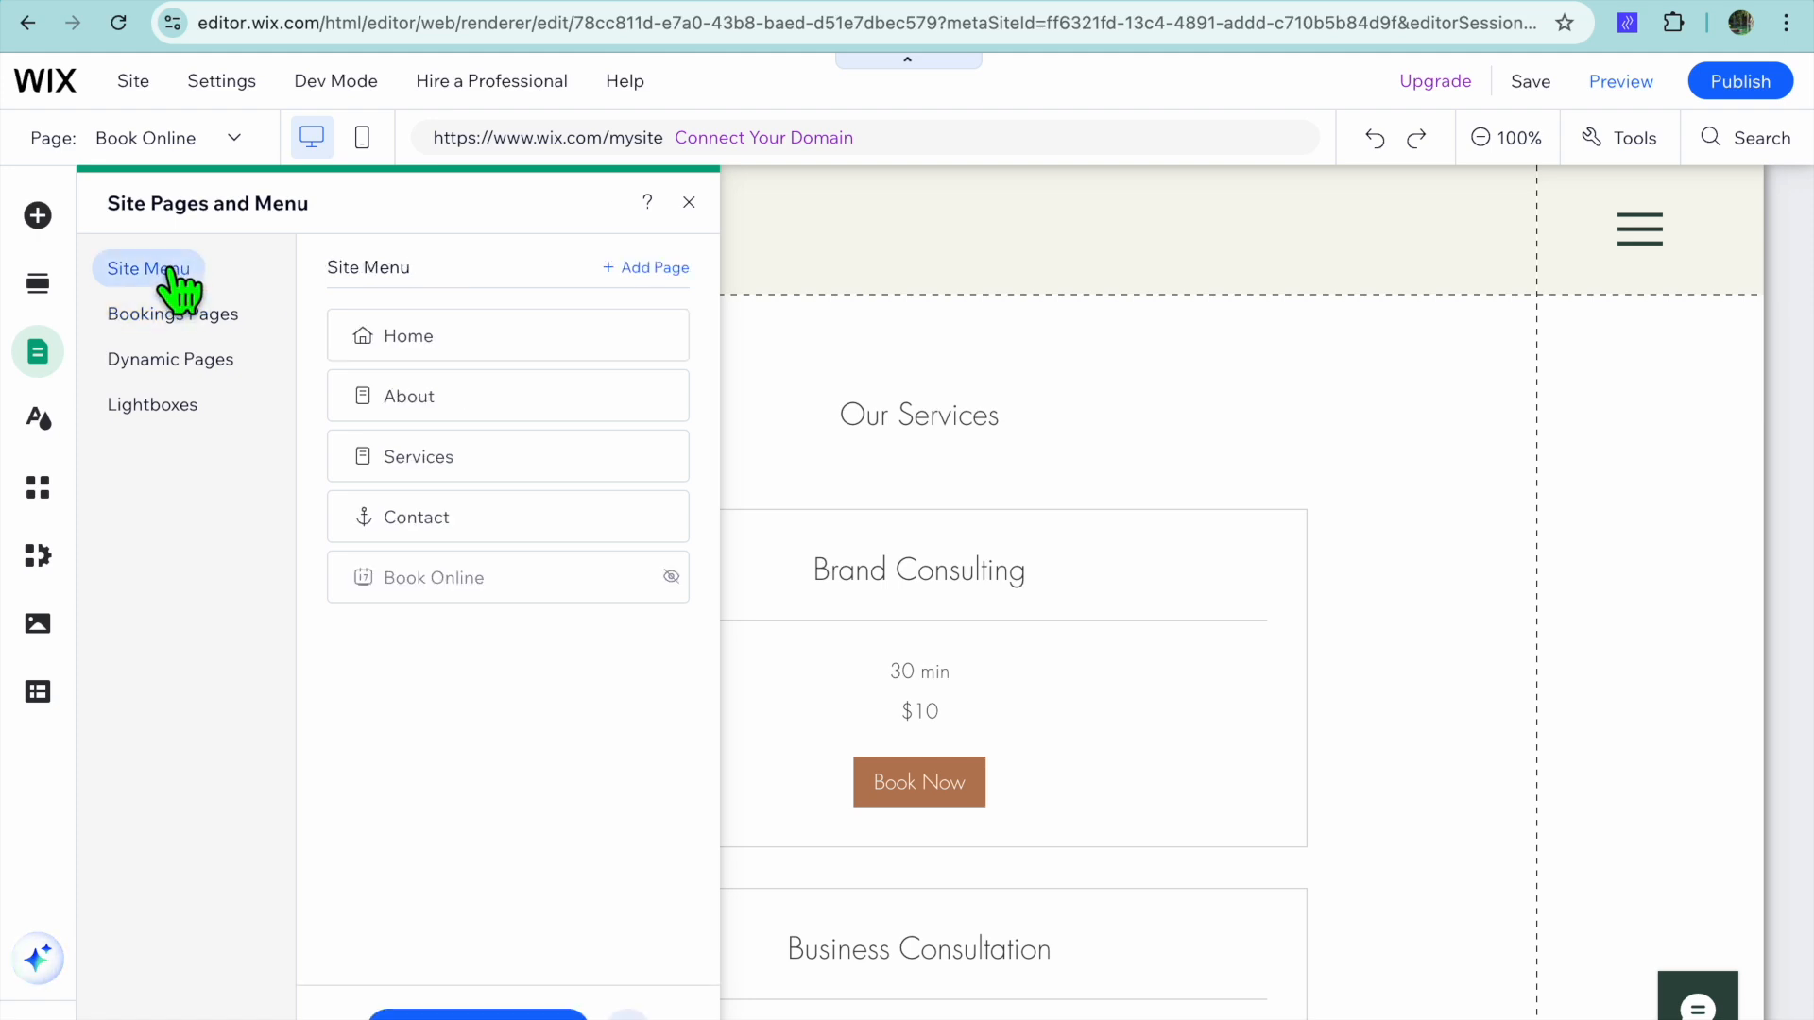
pyautogui.click(648, 269)
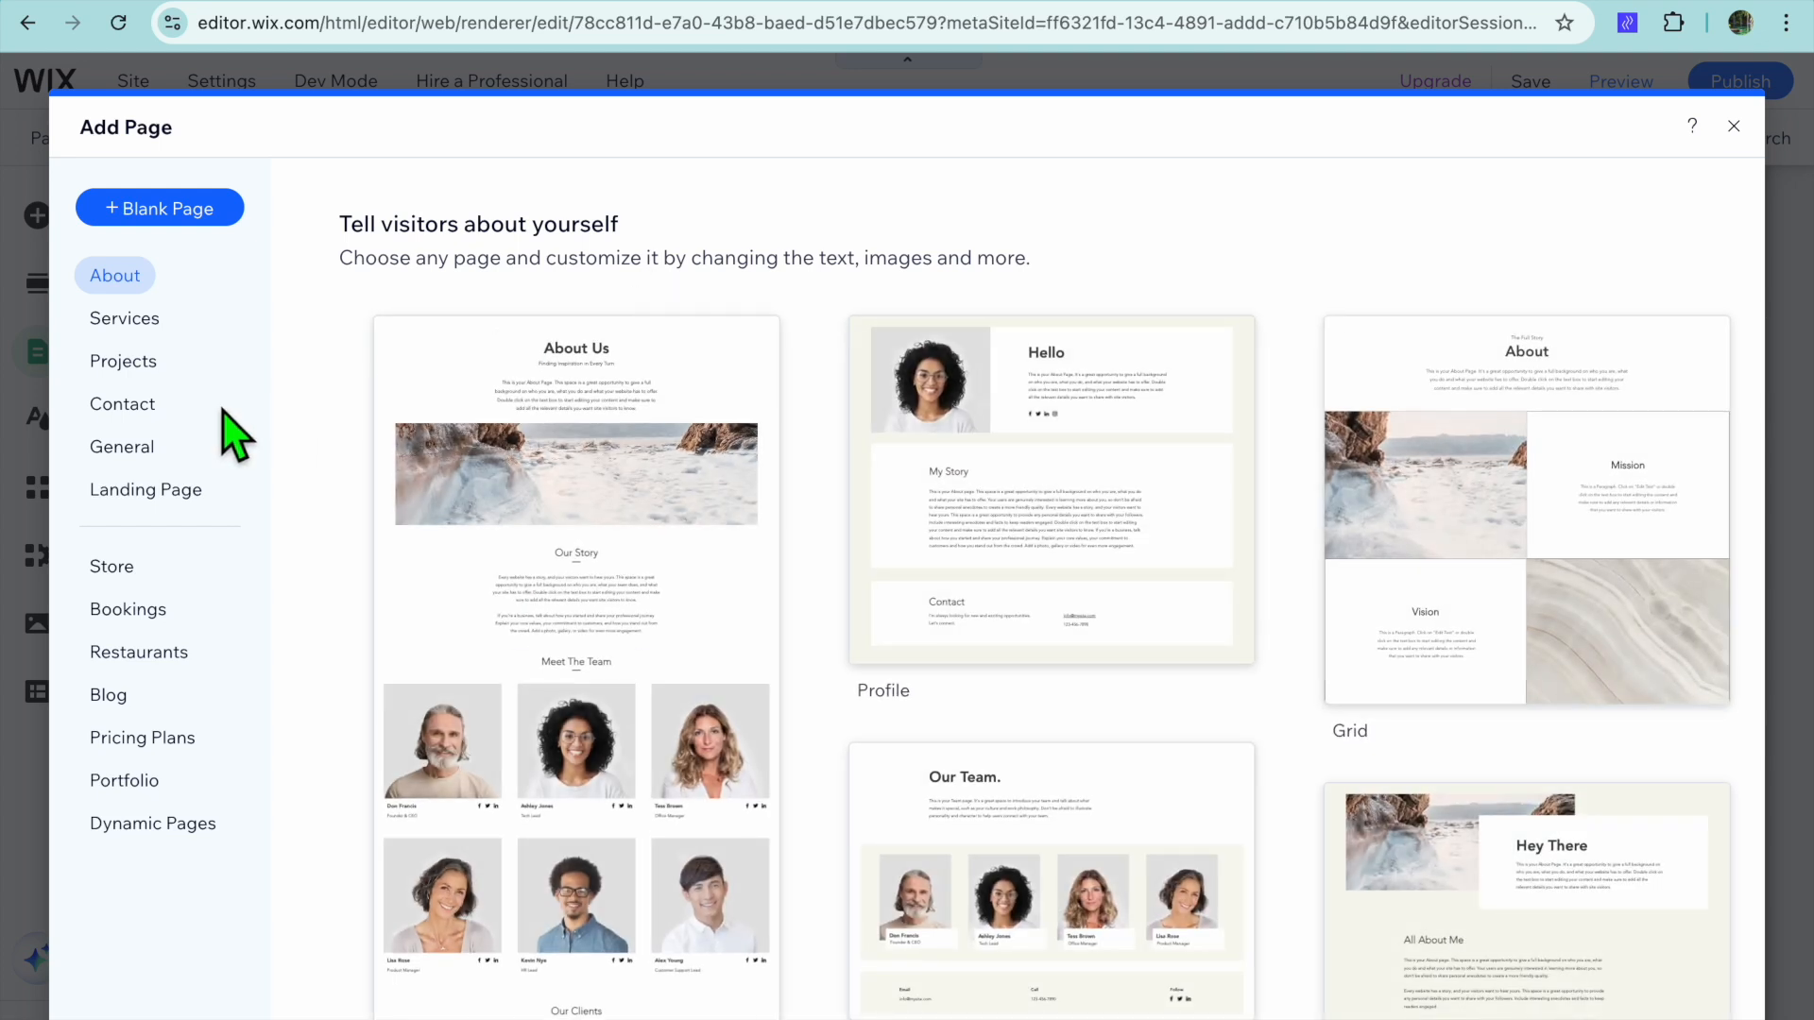
pyautogui.click(147, 449)
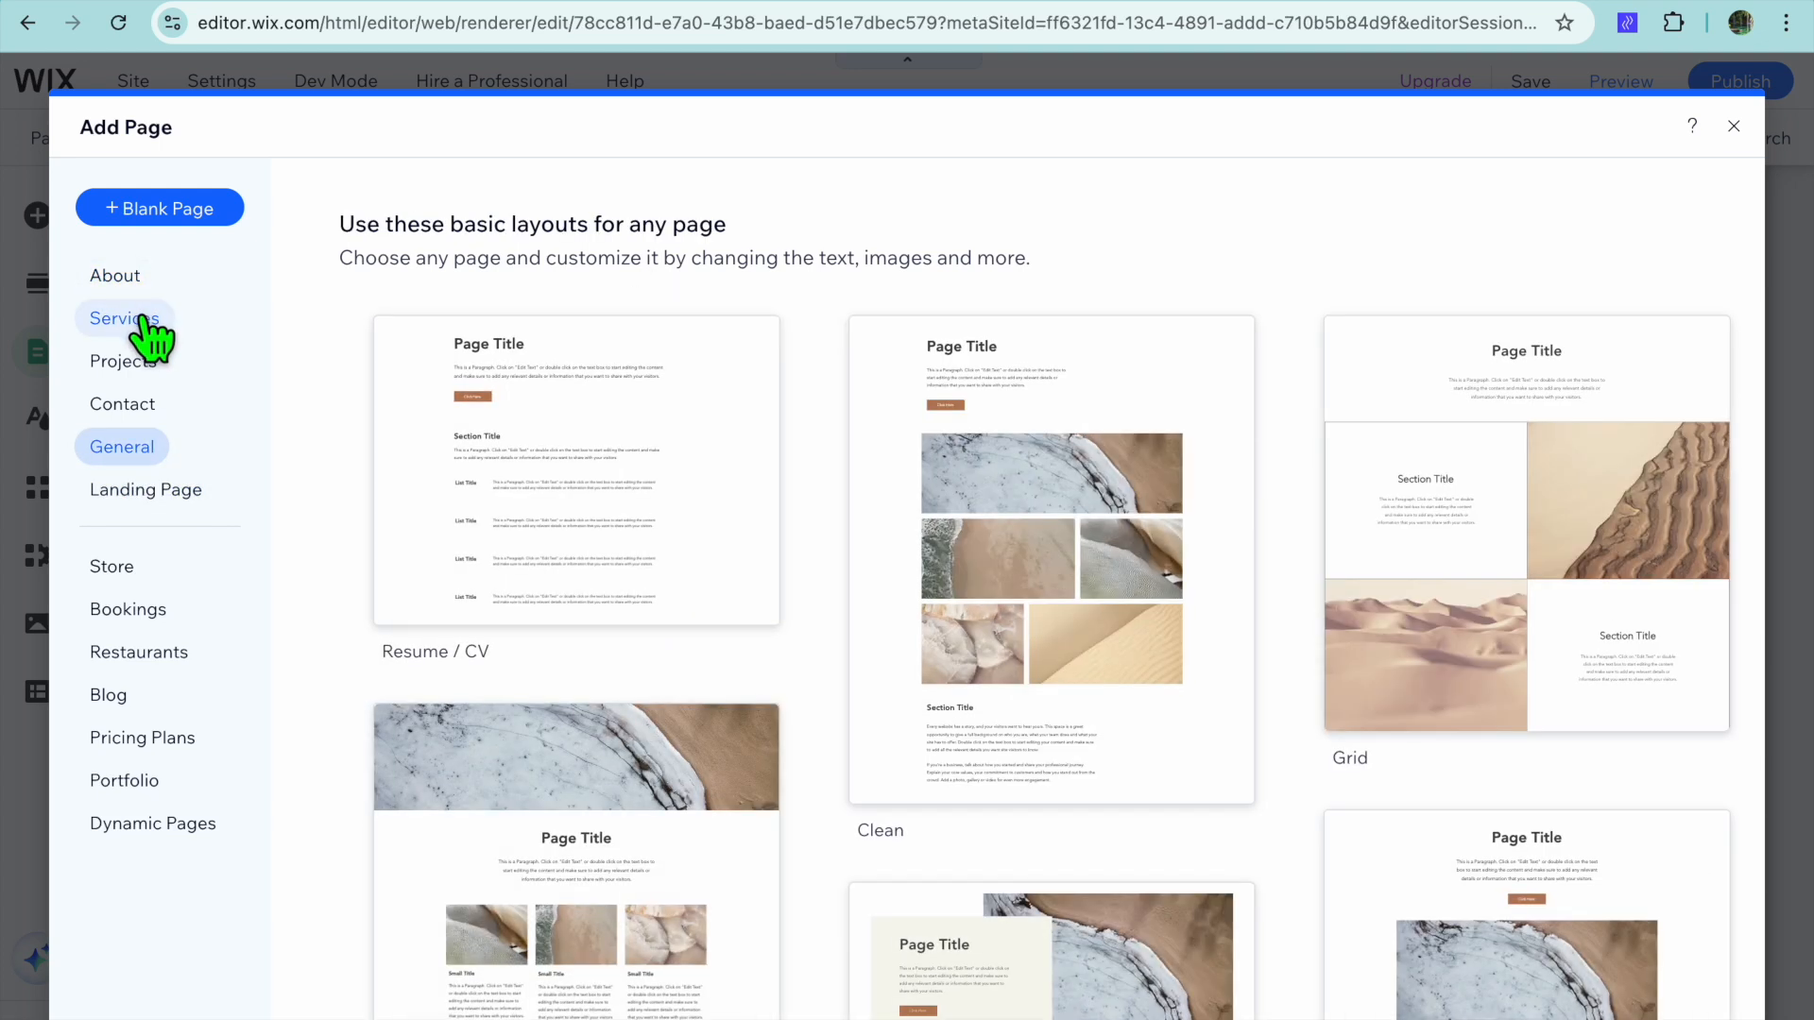
pyautogui.click(143, 326)
pyautogui.click(149, 367)
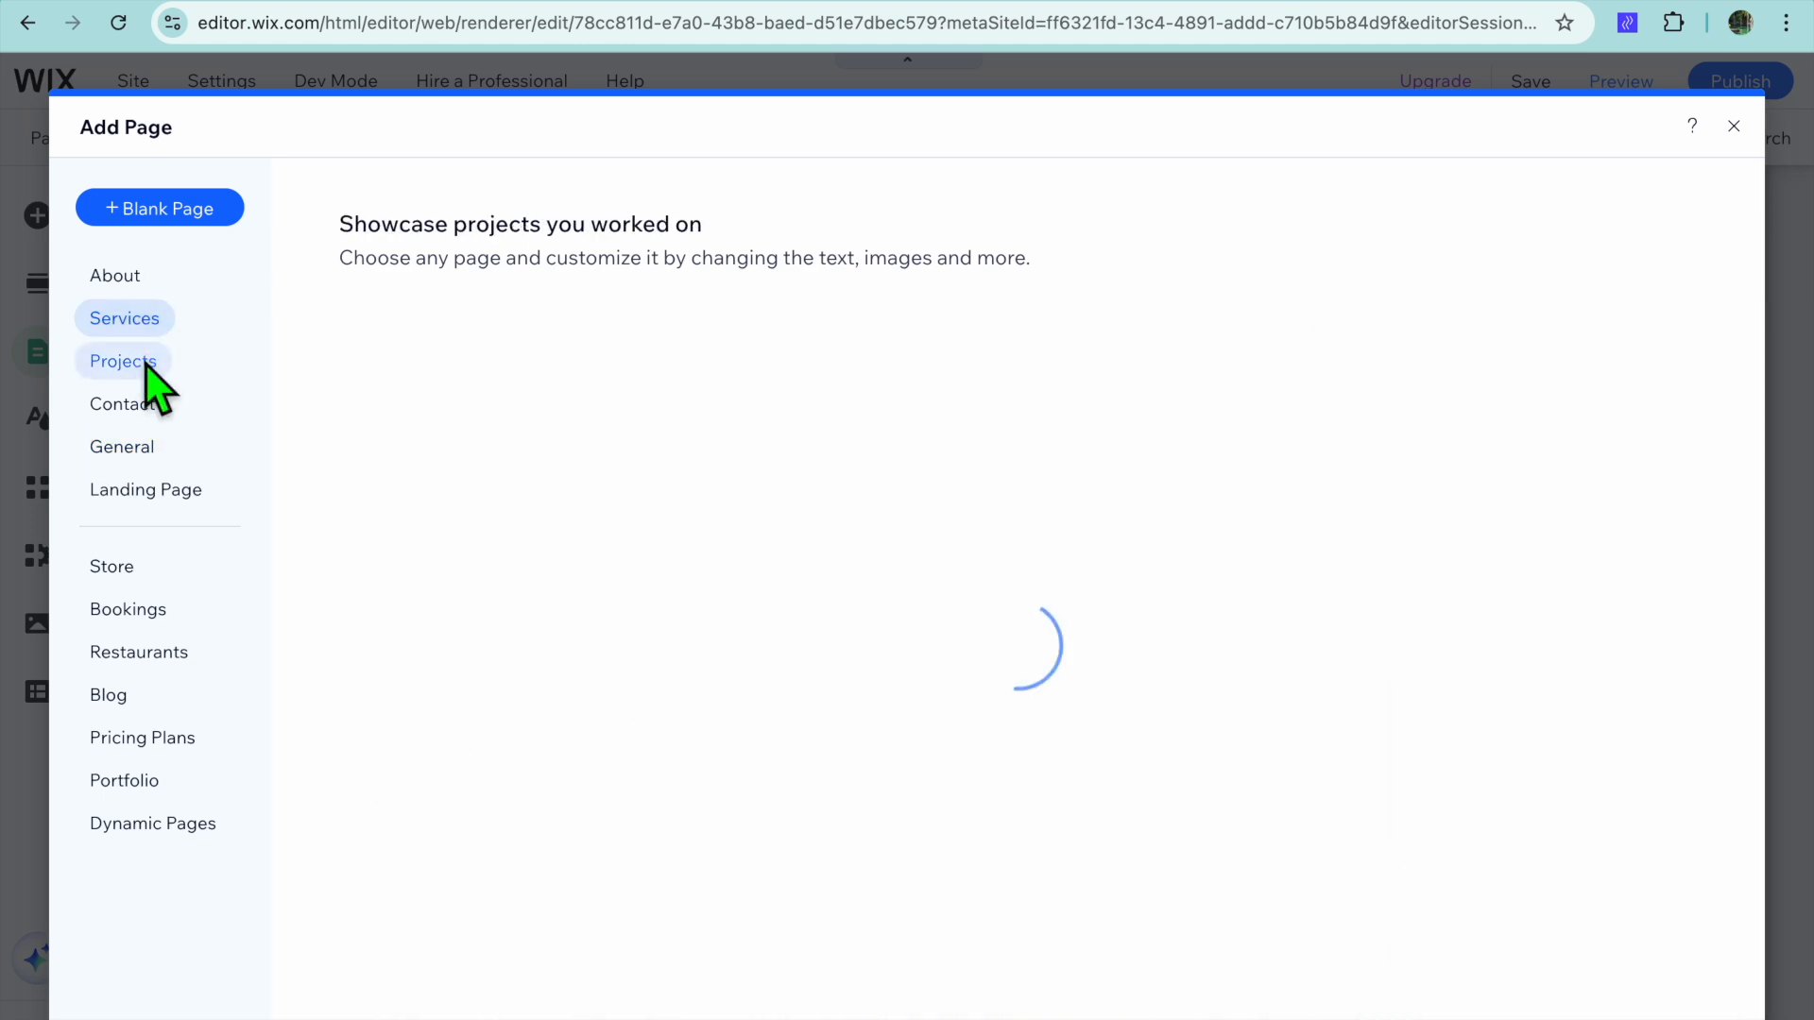
pyautogui.click(146, 410)
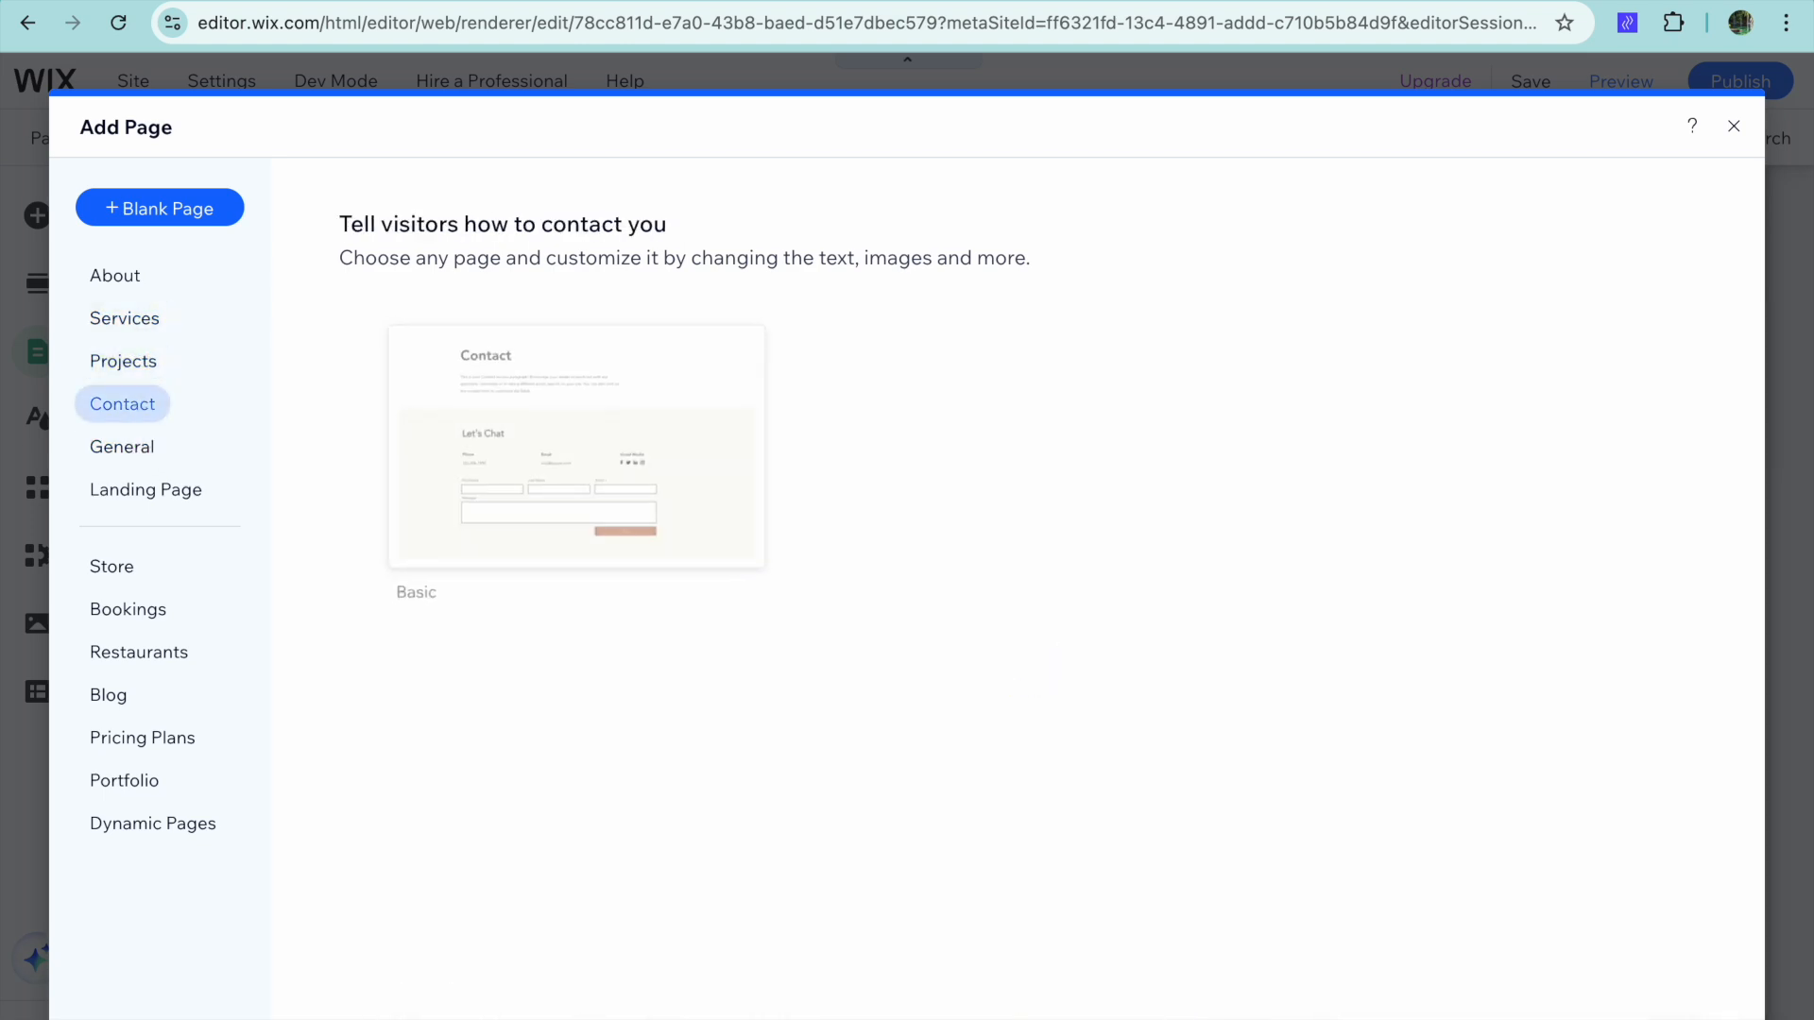
pyautogui.click(149, 578)
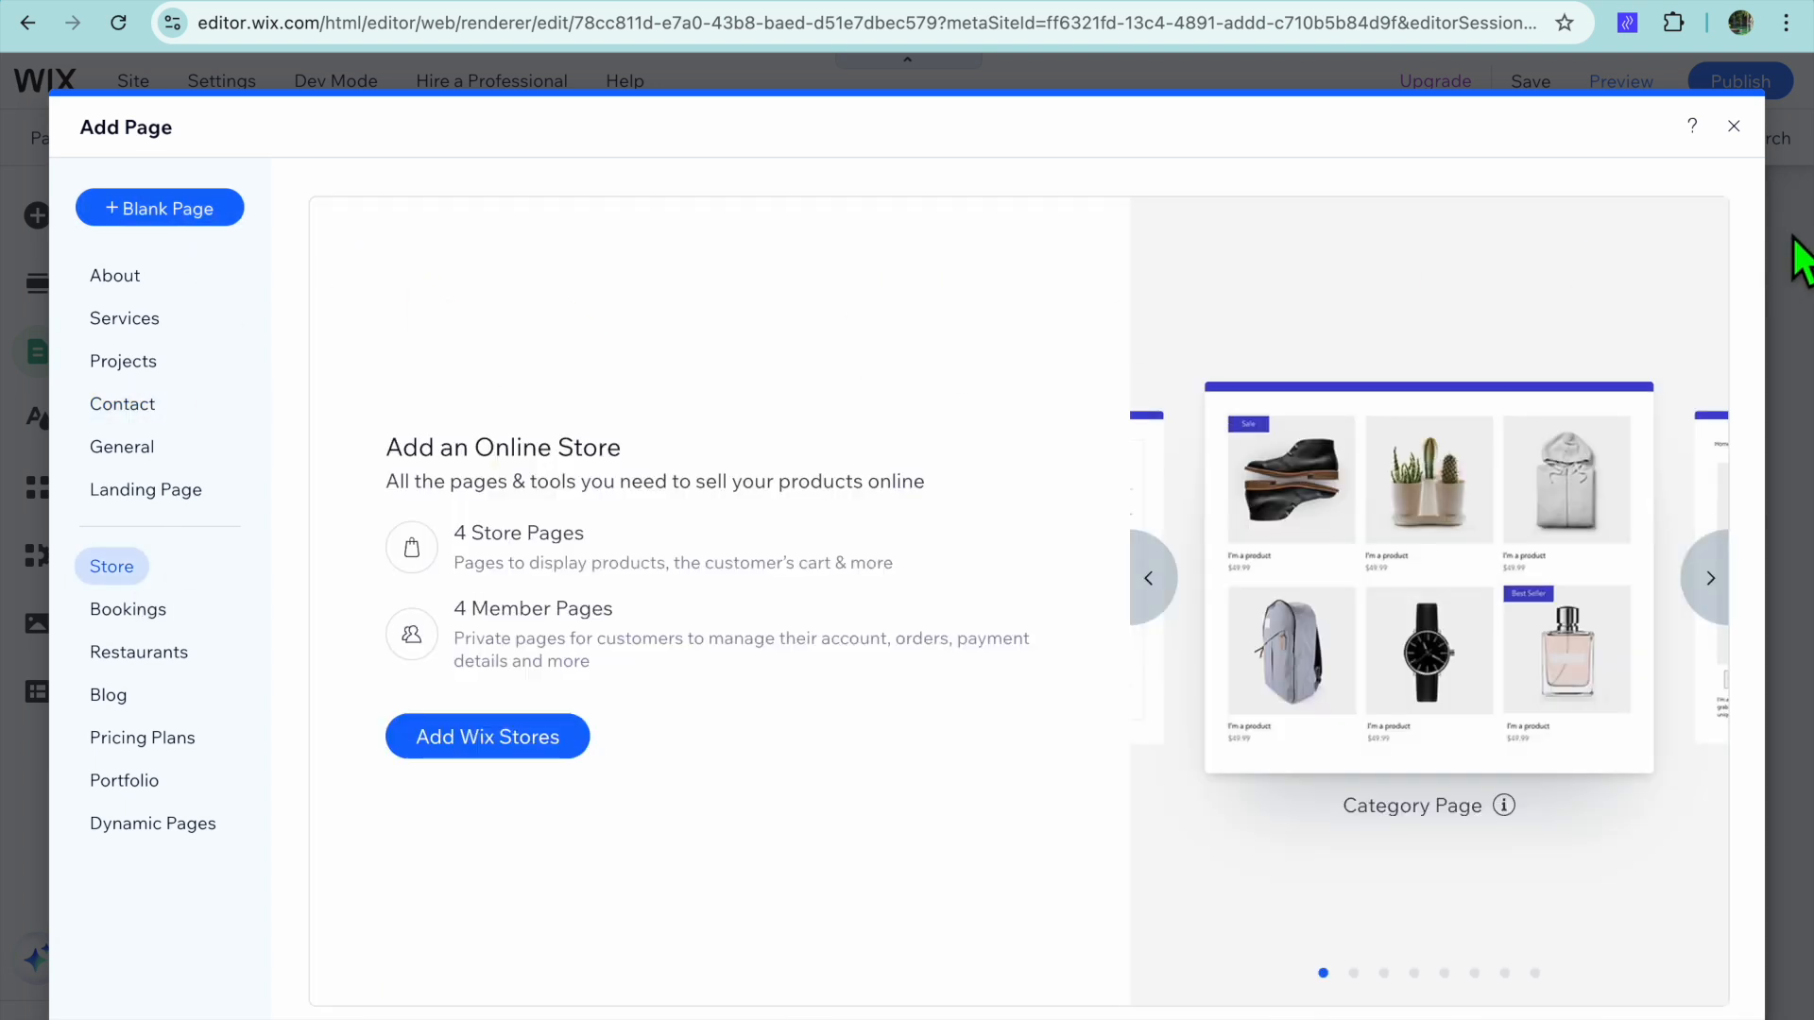
pyautogui.click(1734, 126)
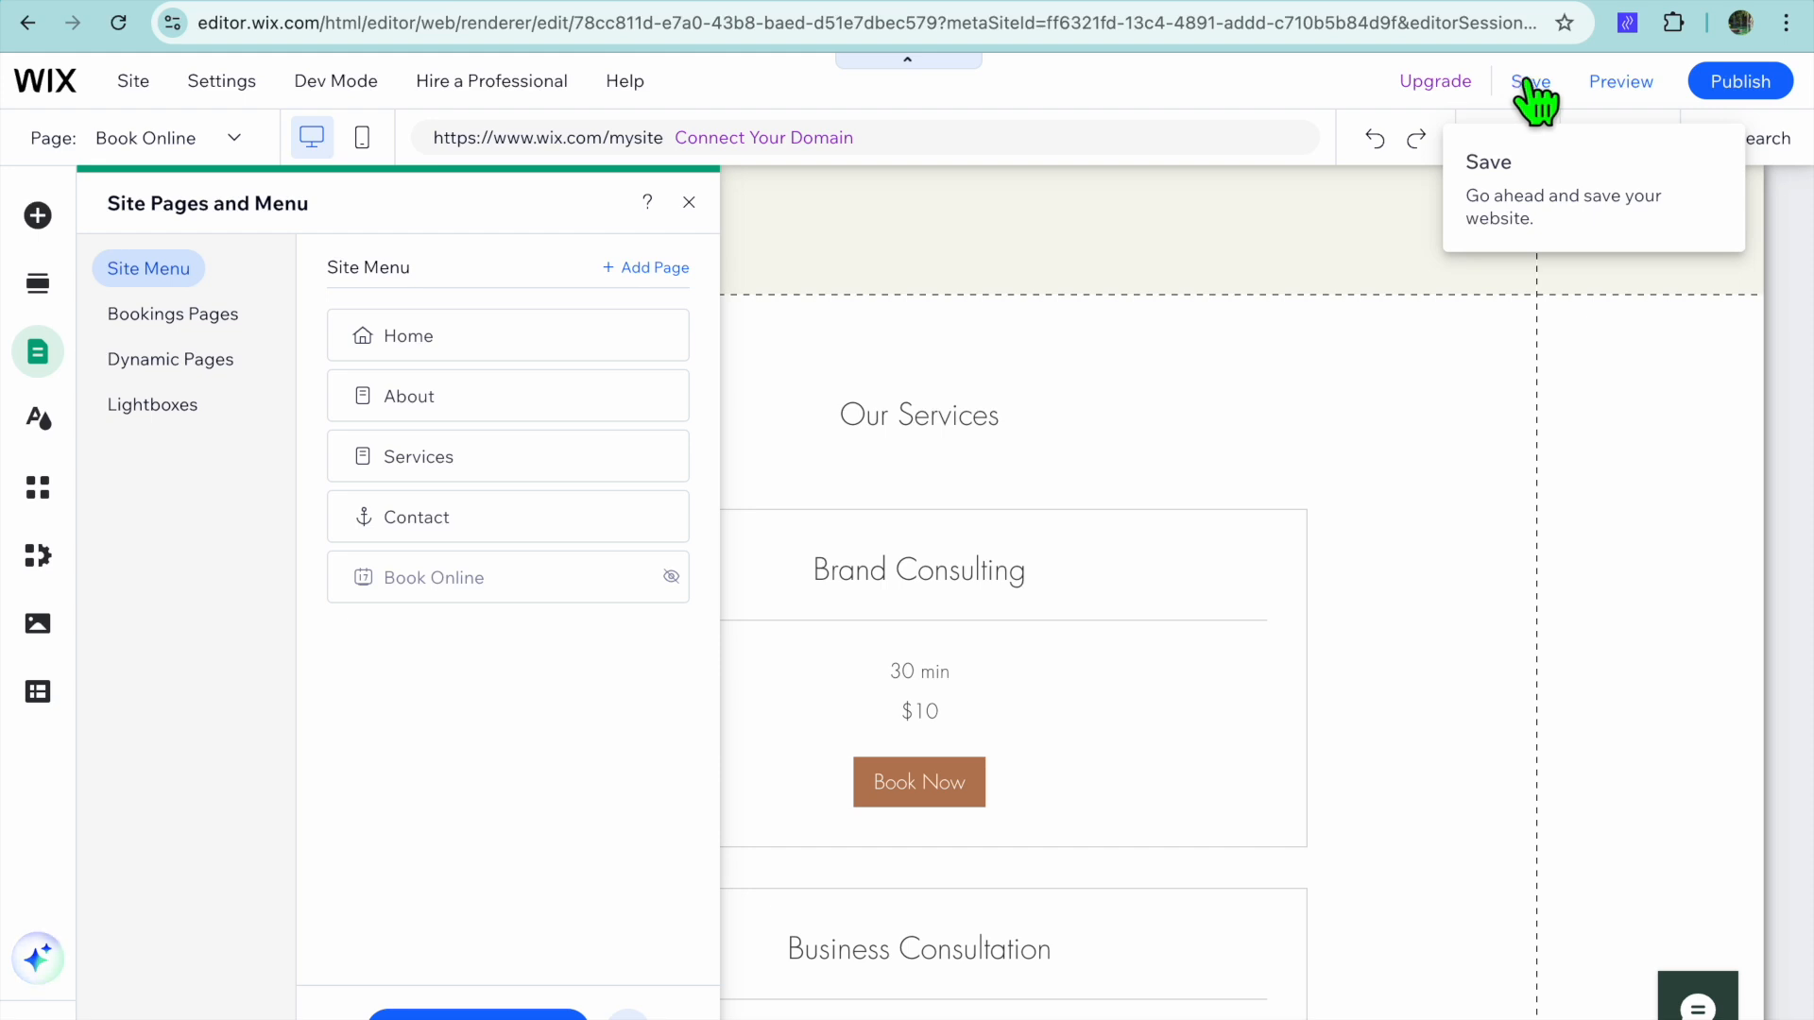
# Preview the site, go to its home page through the SIMPLE ANSWERS logo, and choose Services from the site's navigation.
pyautogui.click(1630, 80)
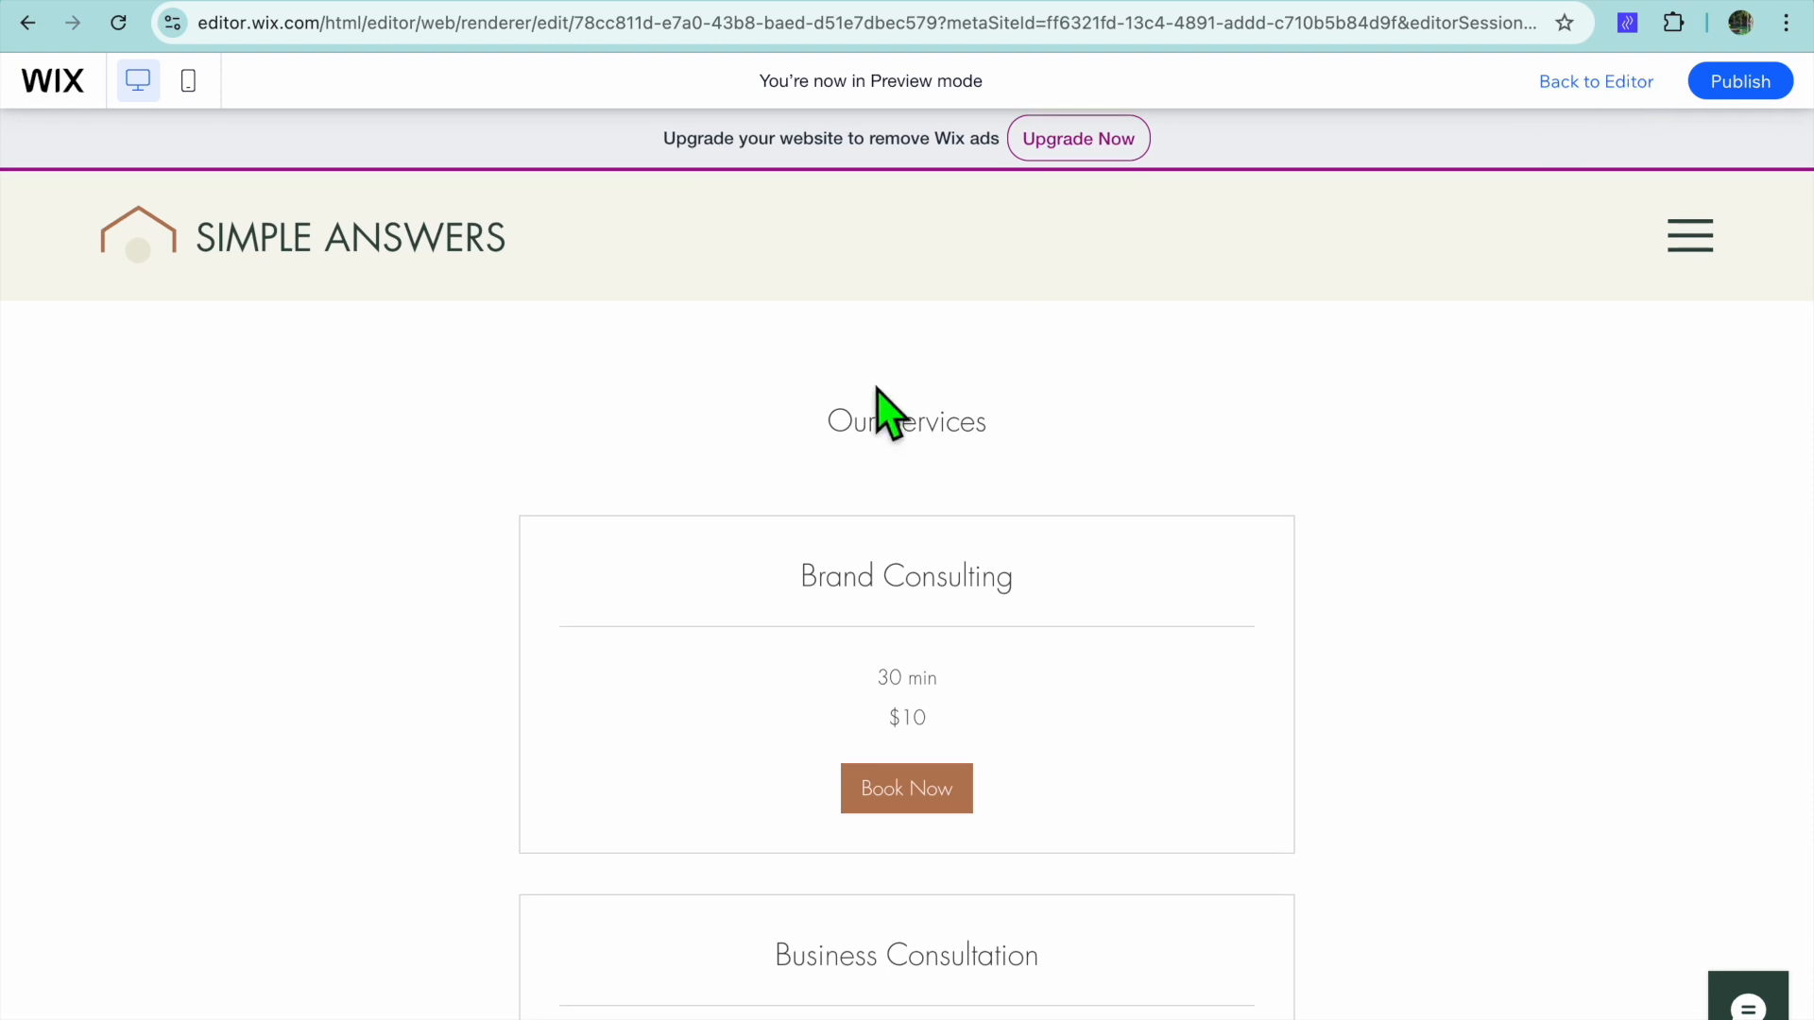
pyautogui.click(371, 247)
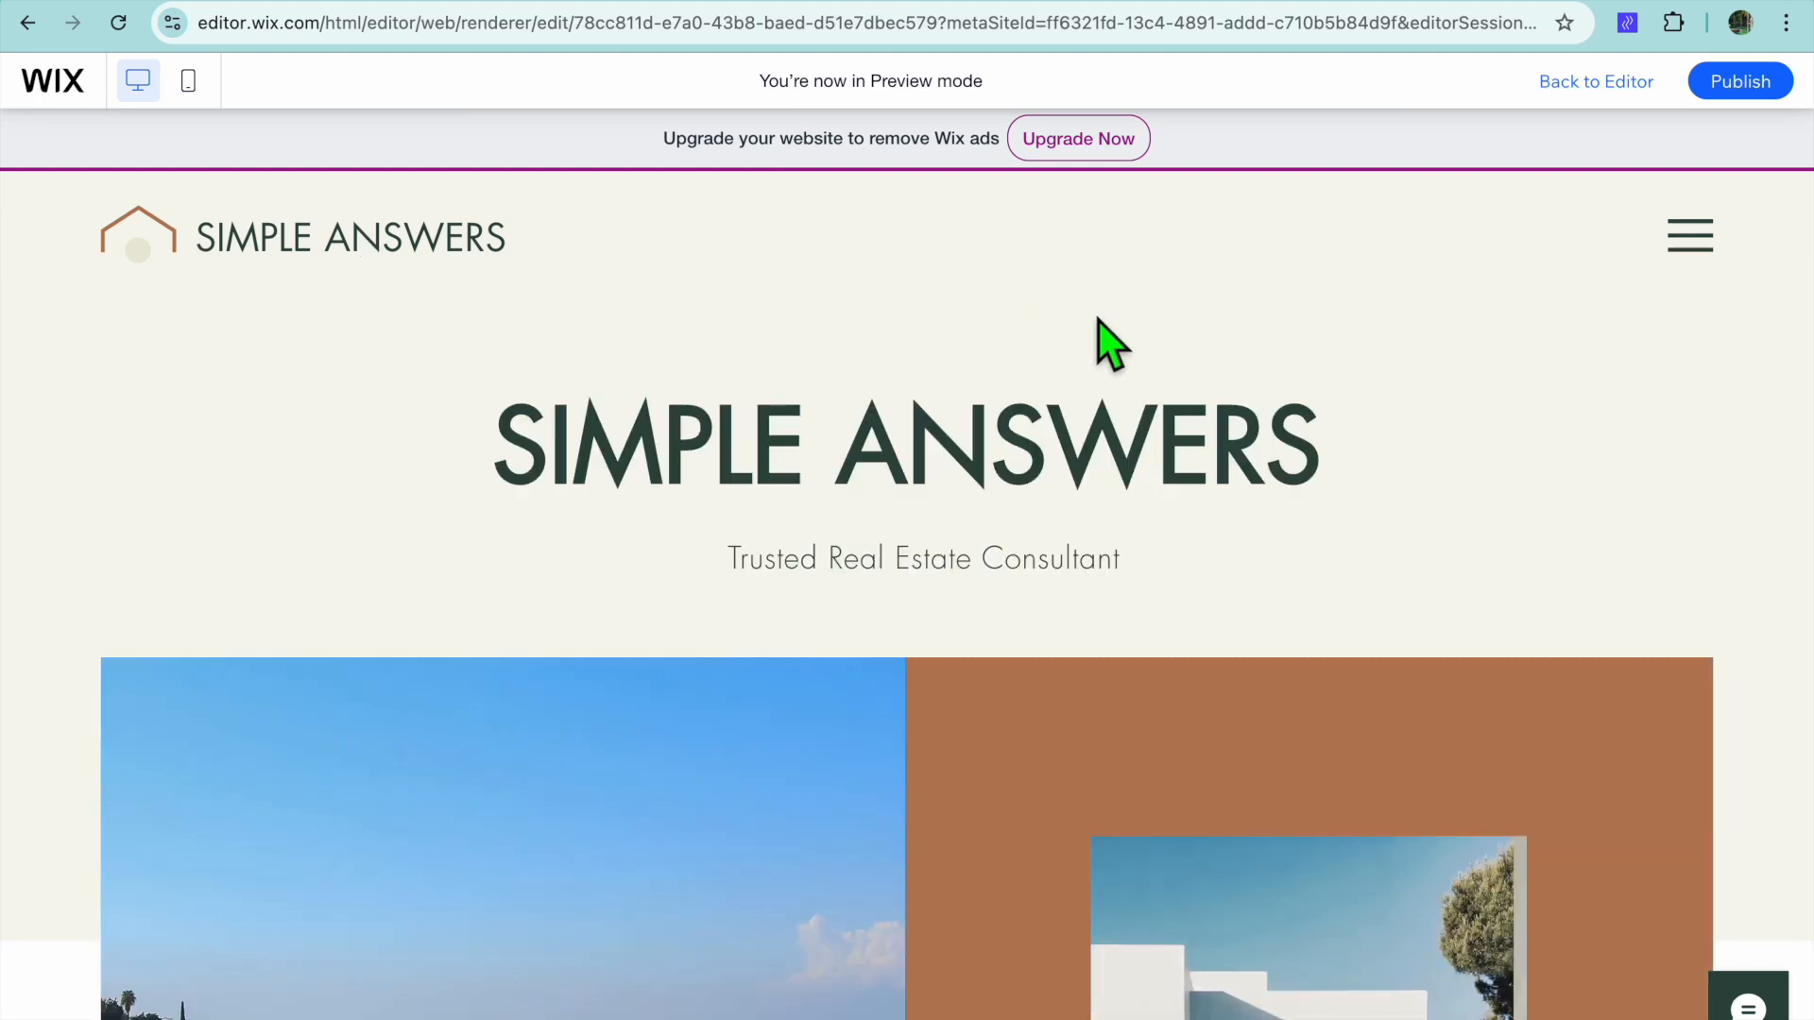
pyautogui.click(1688, 238)
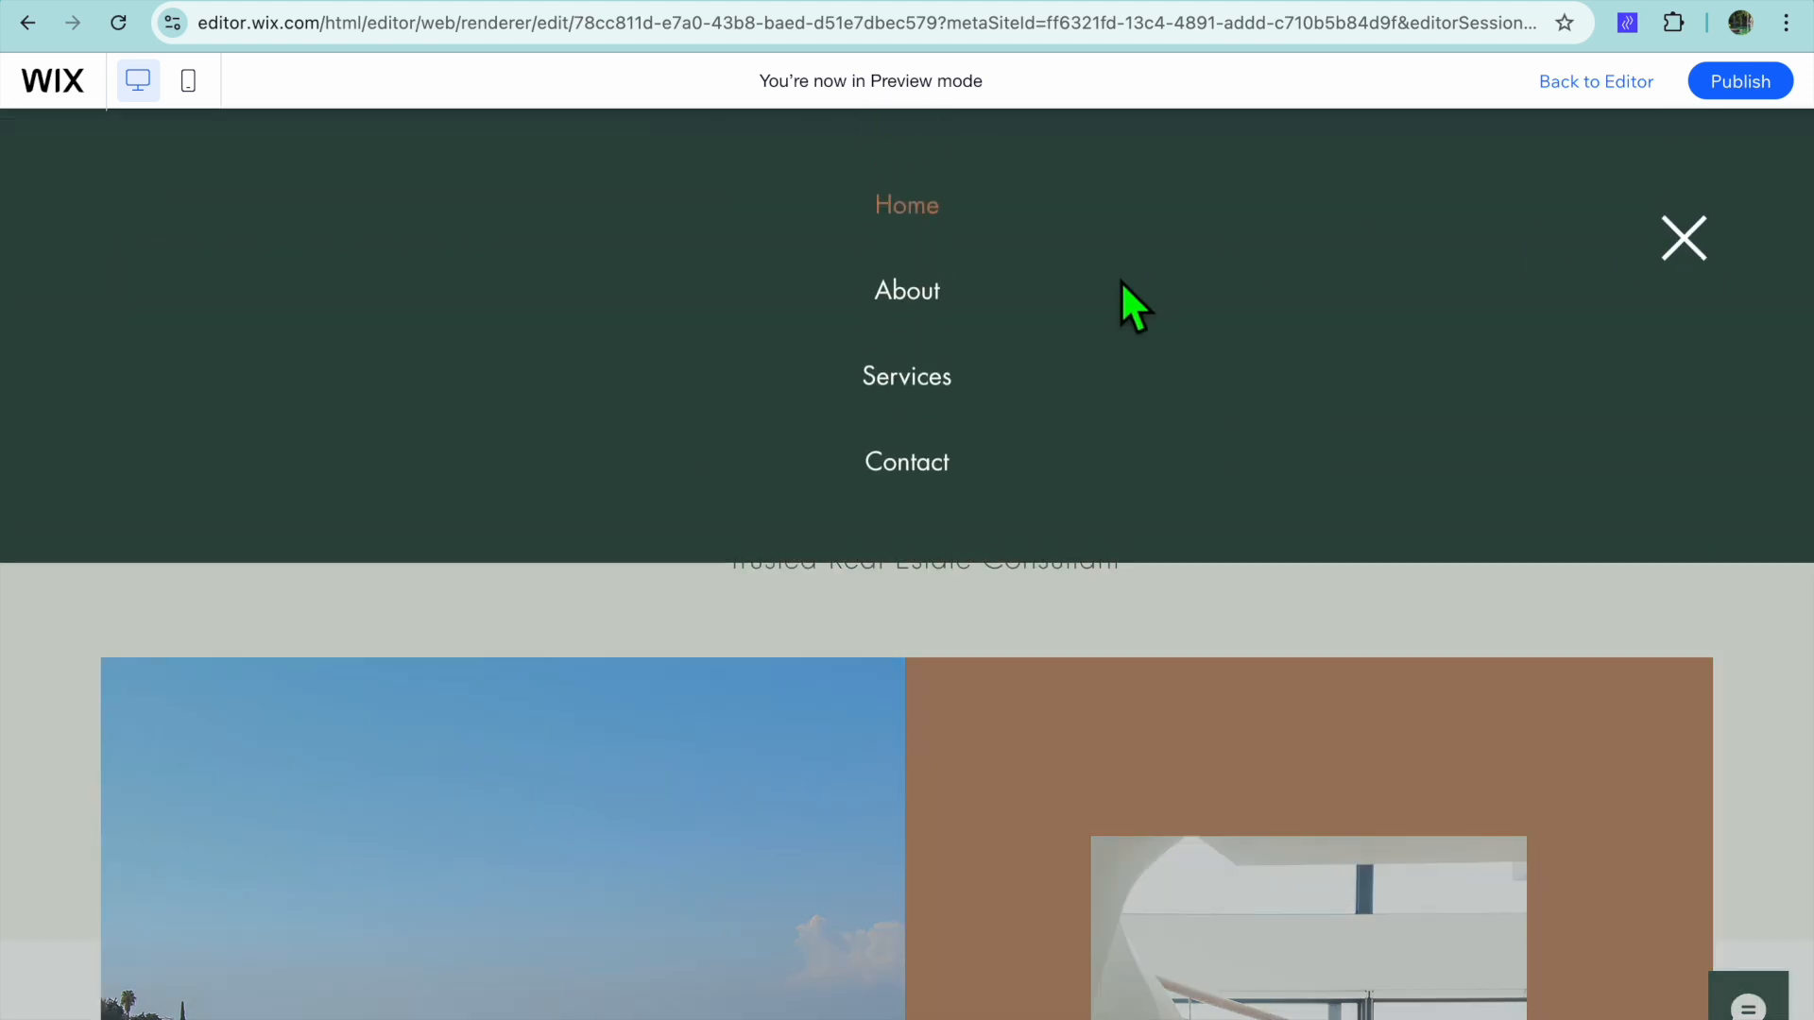
pyautogui.click(909, 408)
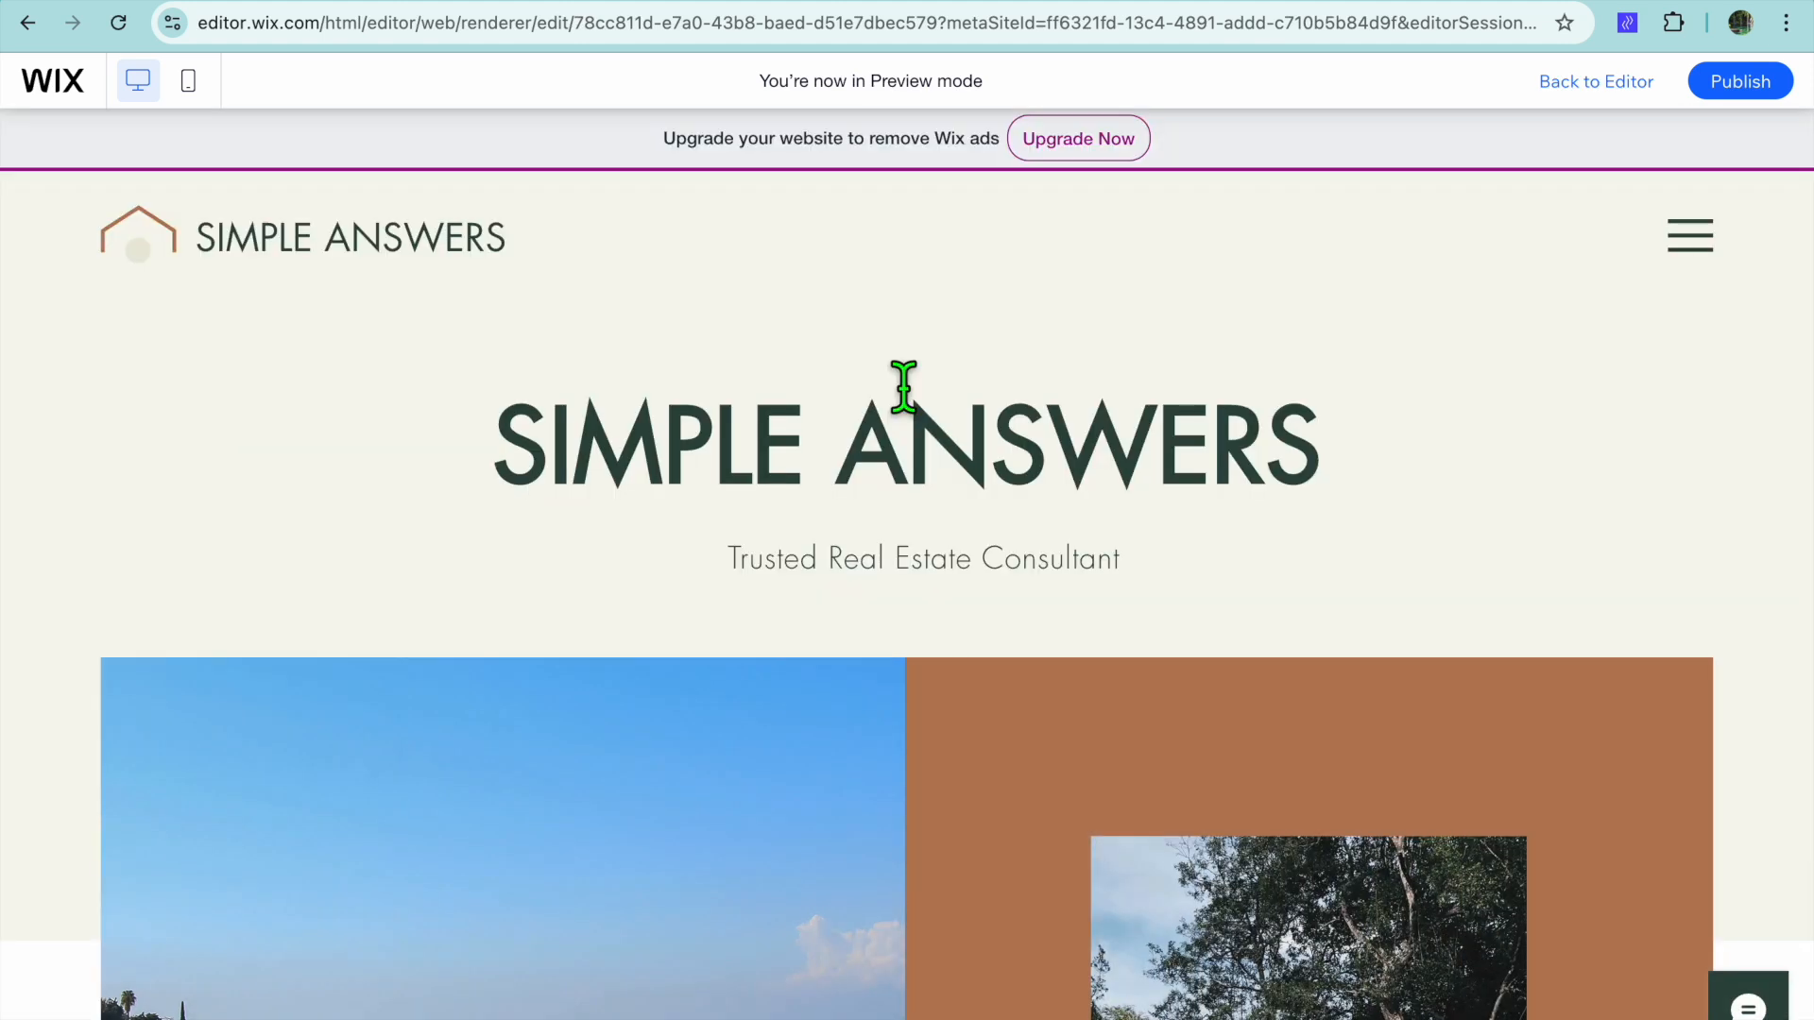